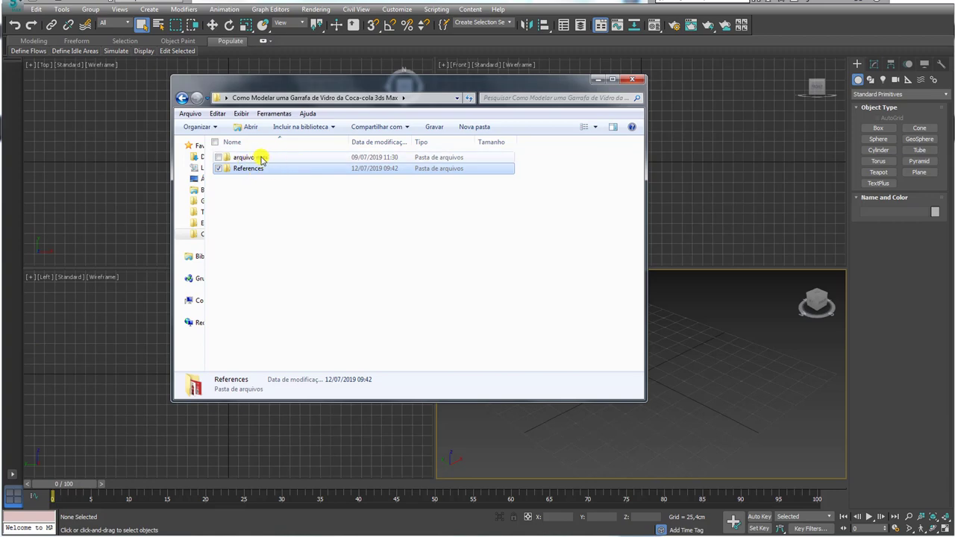
# Open the References folder and view garrafa-clássica-de-coca-cola-250-contorno.jpg in the photo viewer
pyautogui.doubleClick(251, 170)
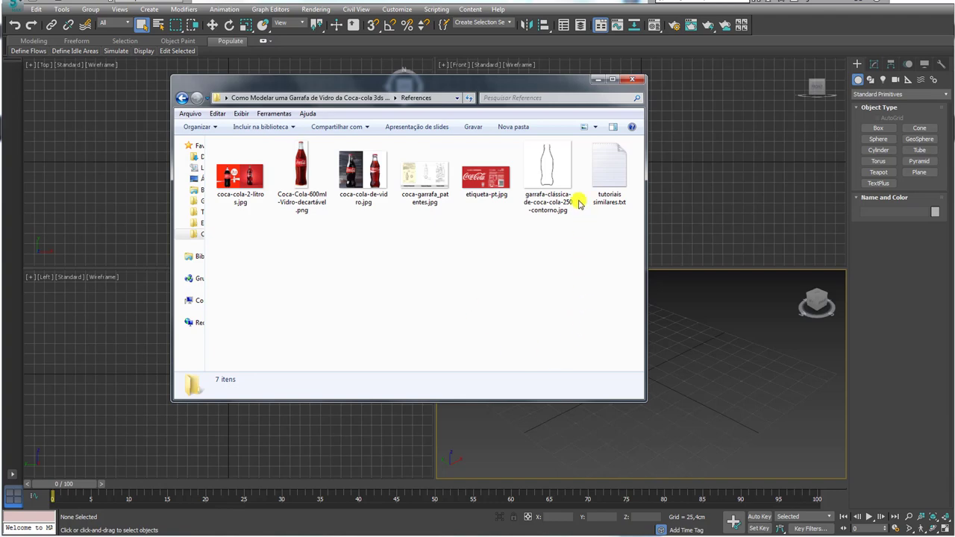
pyautogui.click(547, 155)
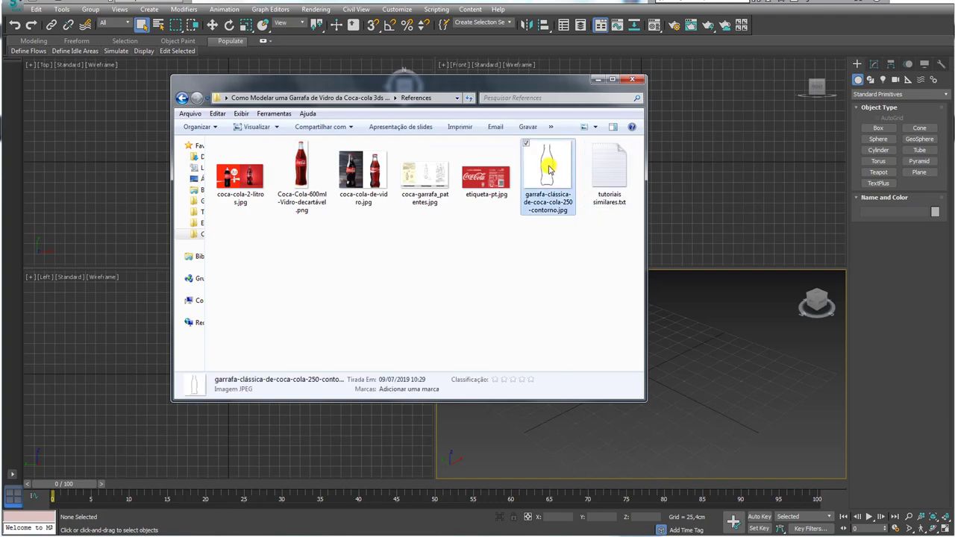
pyautogui.doubleClick(549, 170)
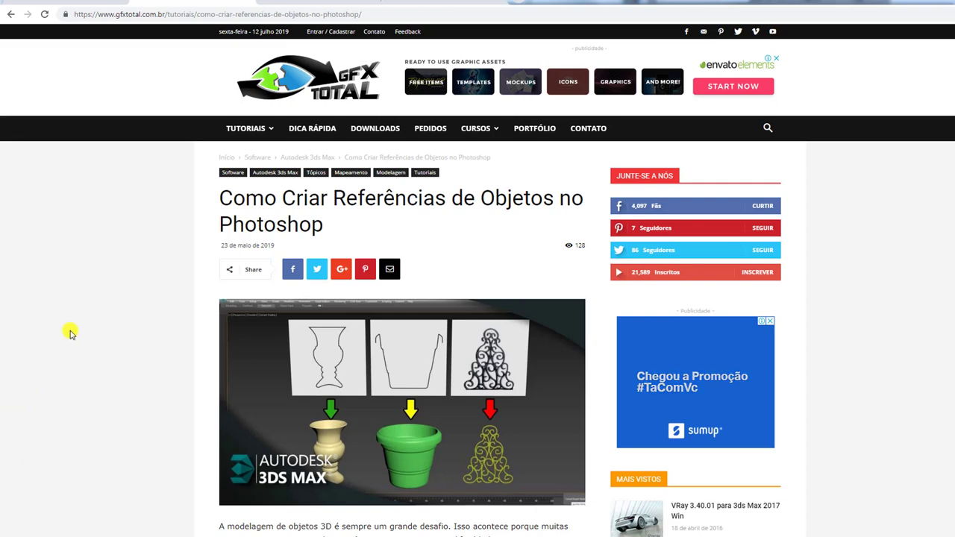
# Highlight the 'Como Criar Referências de Objetos no Photoshop' title and annotate its sketch-to-model illustration, then clear the marks
pyautogui.moveTo(246, 196)
pyautogui.mouseDown()
pyautogui.moveTo(559, 196)
pyautogui.moveTo(377, 232)
pyautogui.mouseUp()
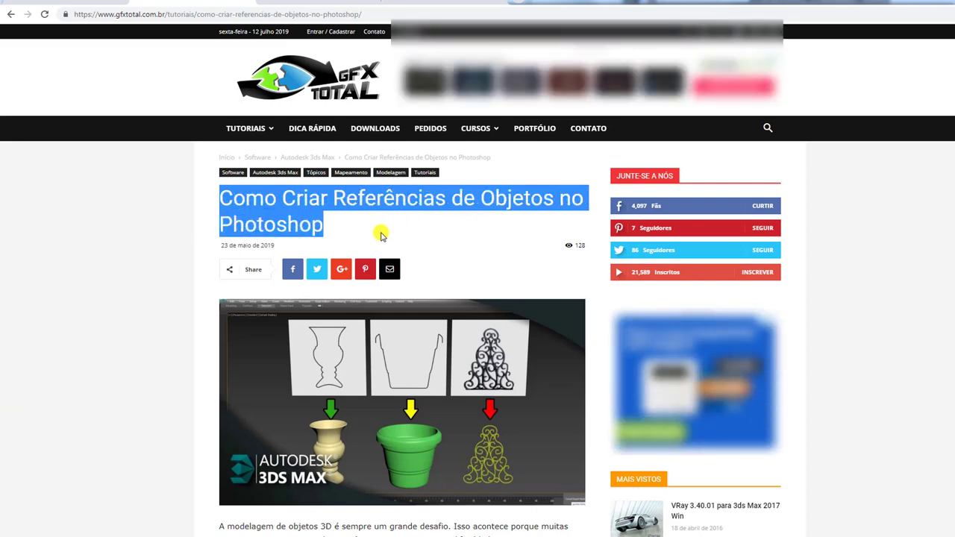
pyautogui.scroll(-2, 379, 232)
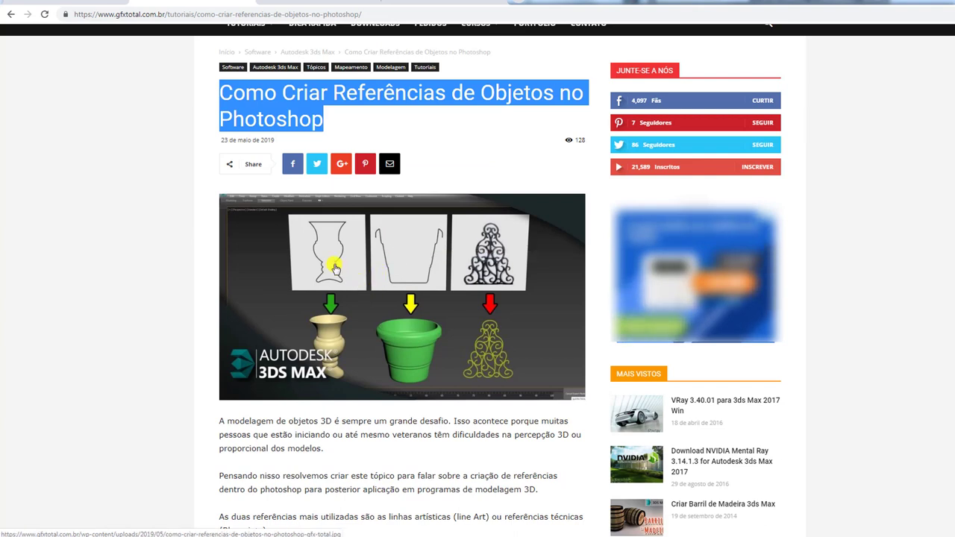
pyautogui.moveTo(306, 239); pyautogui.dragTo(350, 218)
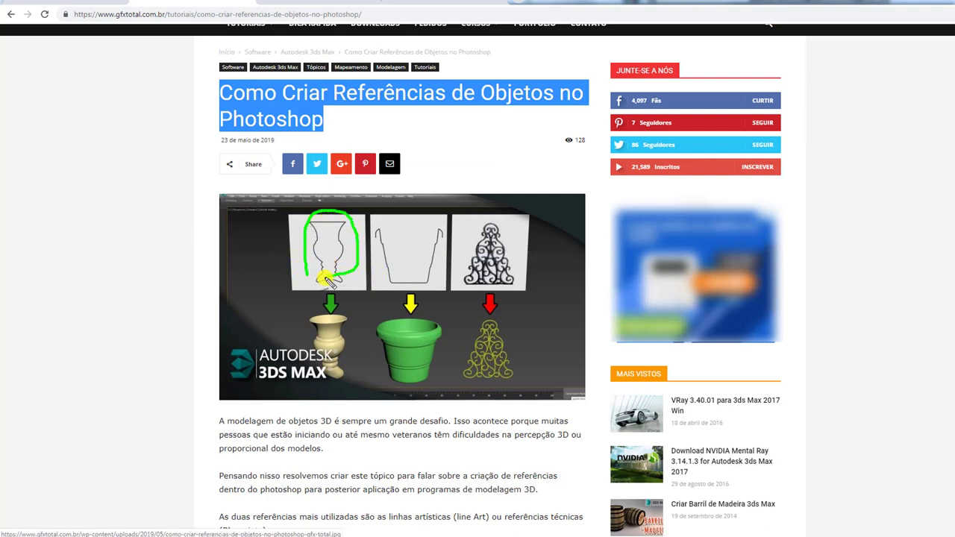
pyautogui.moveTo(304, 246)
pyautogui.mouseDown()
pyautogui.moveTo(273, 316)
pyautogui.moveTo(307, 300)
pyautogui.mouseUp()
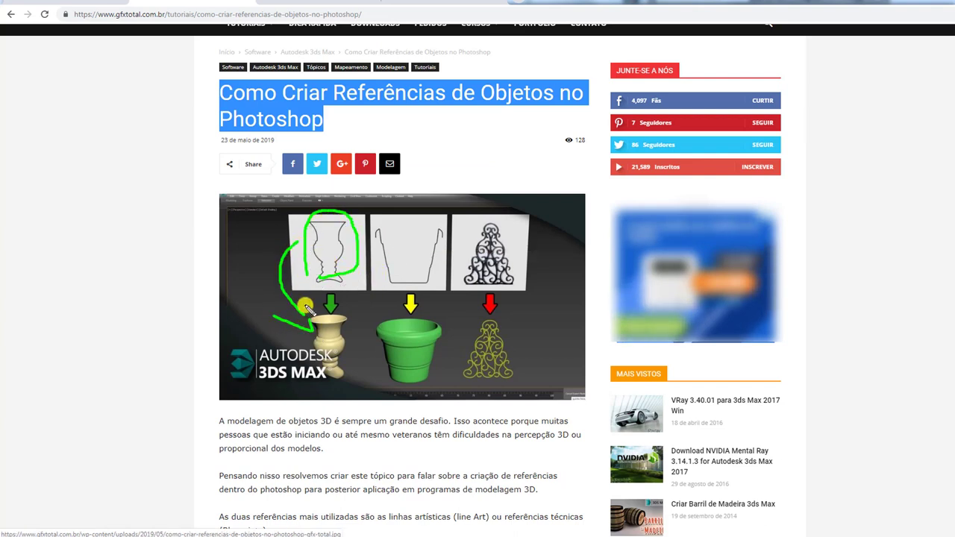
pyautogui.moveTo(385, 259); pyautogui.dragTo(392, 342)
pyautogui.moveTo(381, 299); pyautogui.dragTo(389, 336)
pyautogui.moveTo(484, 250); pyautogui.dragTo(446, 303)
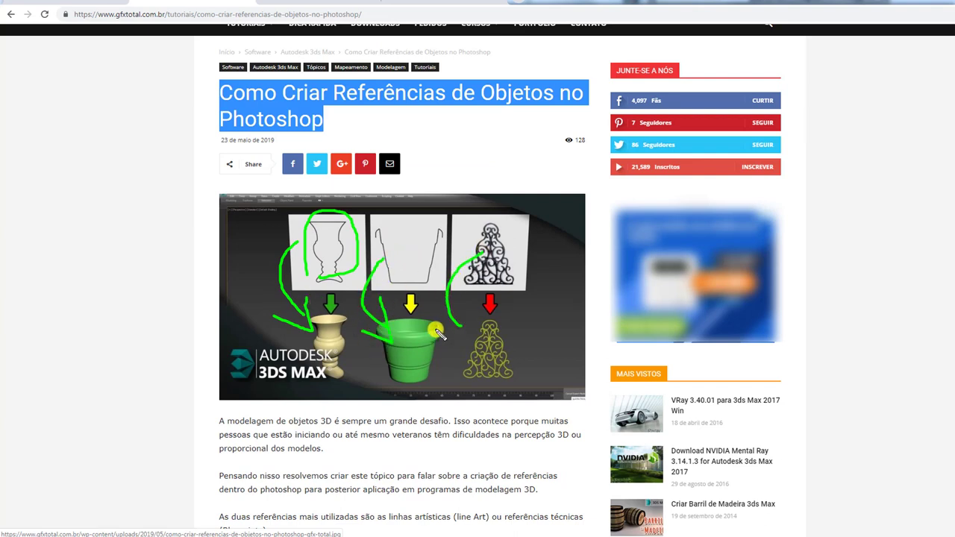
pyautogui.press('Escape')
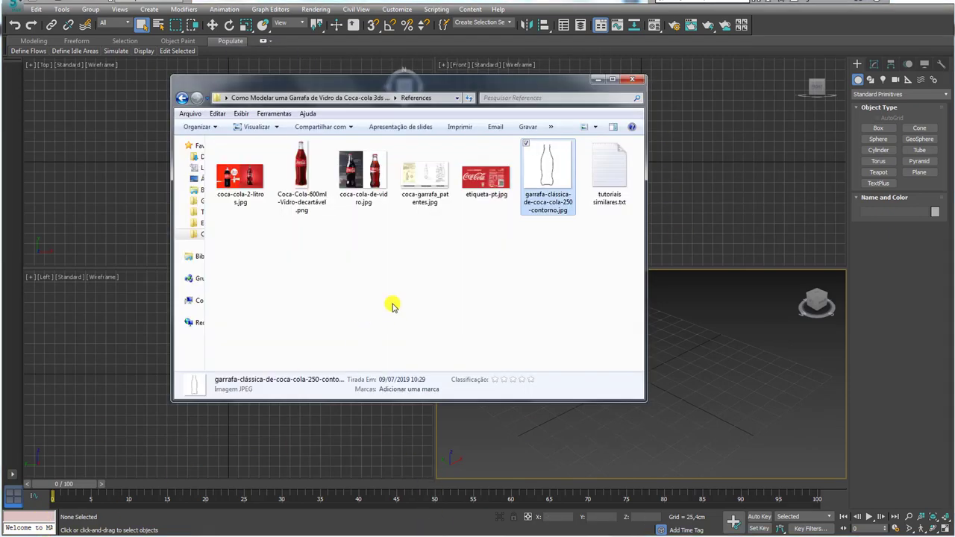
# Return to the References folder and open Coca-Cola-600ml-Vidro-decartável.png in the photo viewer
pyautogui.click(512, 268)
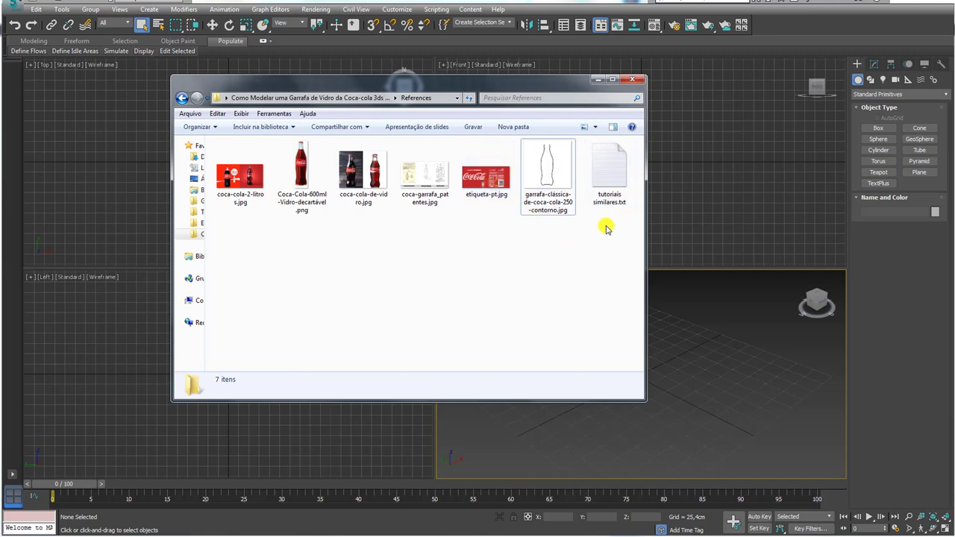
pyautogui.click(610, 170)
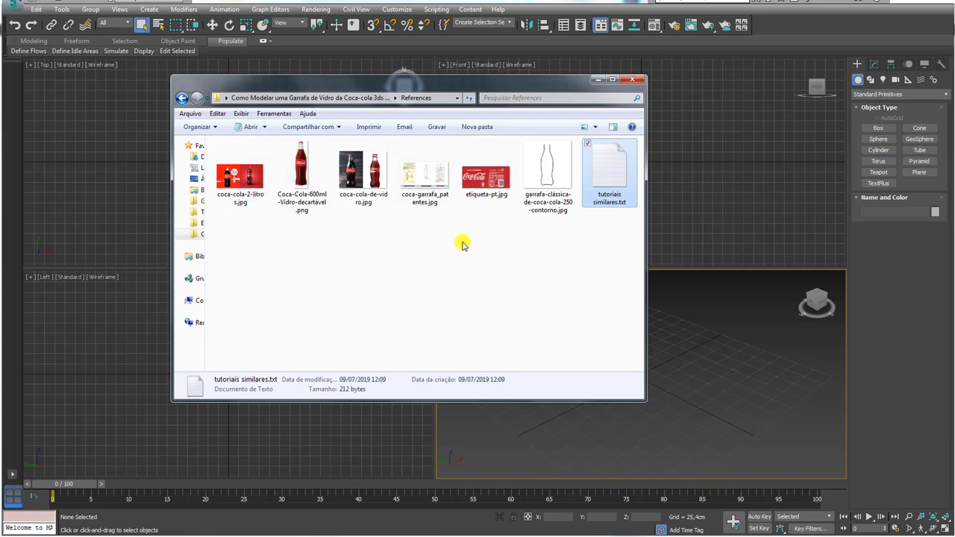
pyautogui.doubleClick(300, 168)
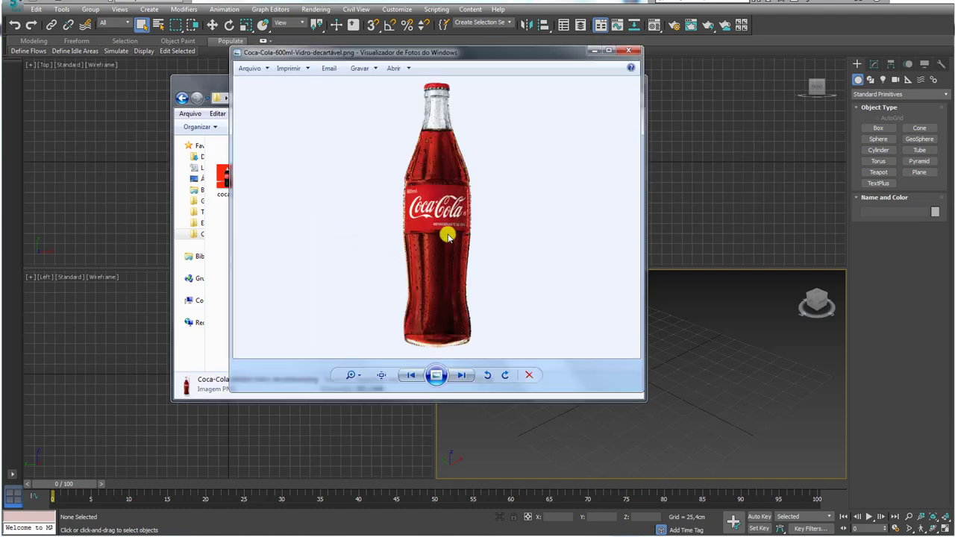
# Switch to coca-cola-de-vidro.jpg, circle the right bottle, then clear the outlines
pyautogui.click(630, 49)
pyautogui.doubleClick(362, 171)
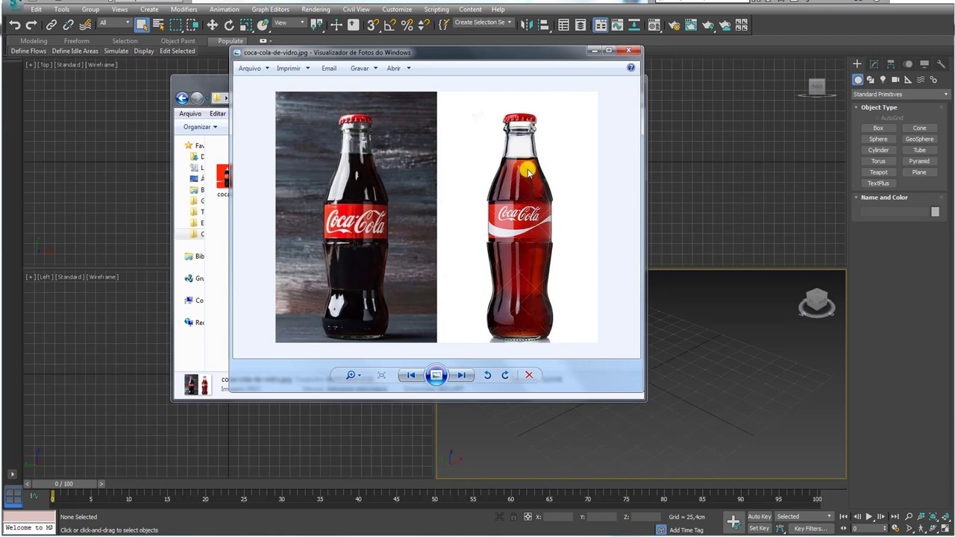
pyautogui.moveTo(511, 145)
pyautogui.mouseDown()
pyautogui.moveTo(515, 338)
pyautogui.moveTo(523, 138)
pyautogui.mouseUp()
pyautogui.moveTo(393, 190)
pyautogui.mouseDown()
pyautogui.moveTo(383, 165)
pyautogui.moveTo(394, 188)
pyautogui.mouseUp()
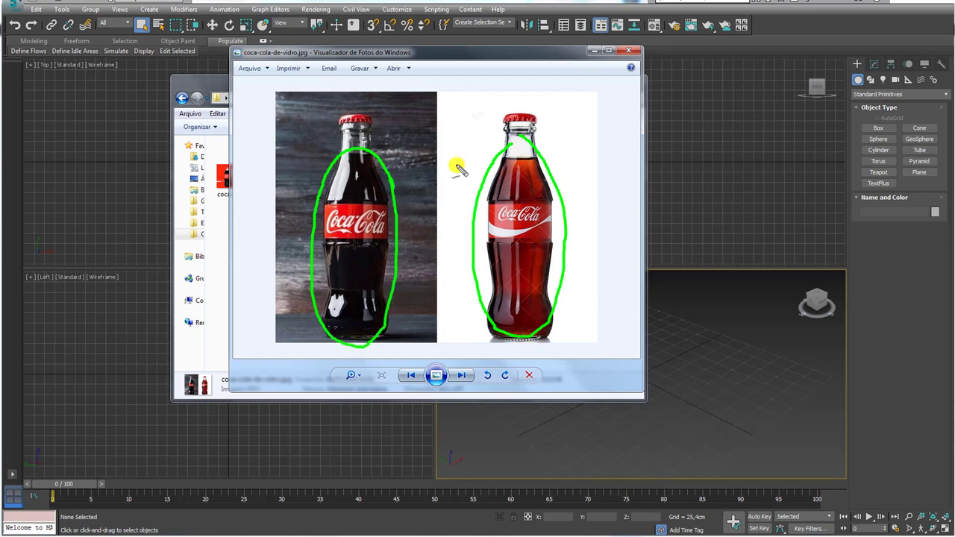
pyautogui.moveTo(508, 114)
pyautogui.mouseDown()
pyautogui.moveTo(589, 310)
pyautogui.moveTo(519, 115)
pyautogui.mouseUp()
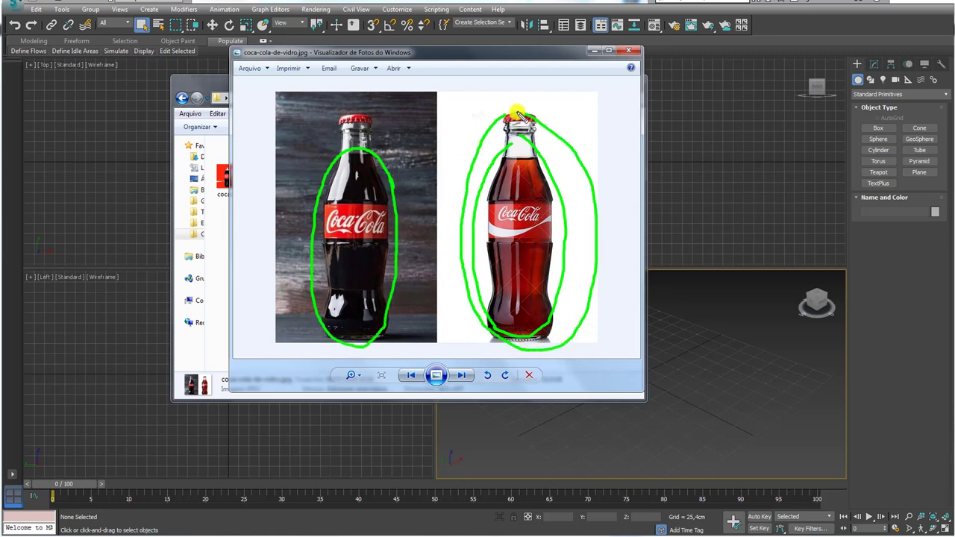
pyautogui.press('Escape')
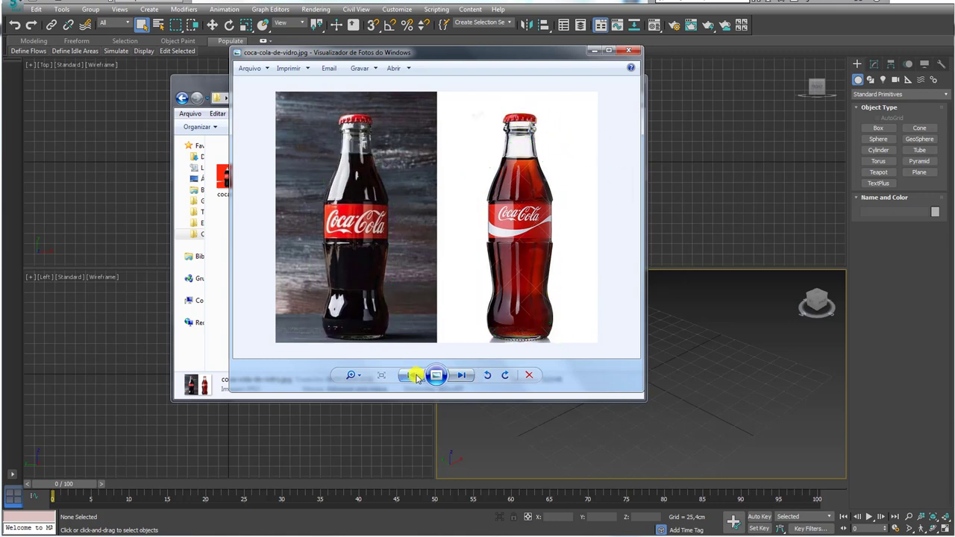
# Step back to coca-cola-2-litros.jpg and mark both bottles, their necks and the right cap
pyautogui.click(415, 375)
pyautogui.click(415, 375)
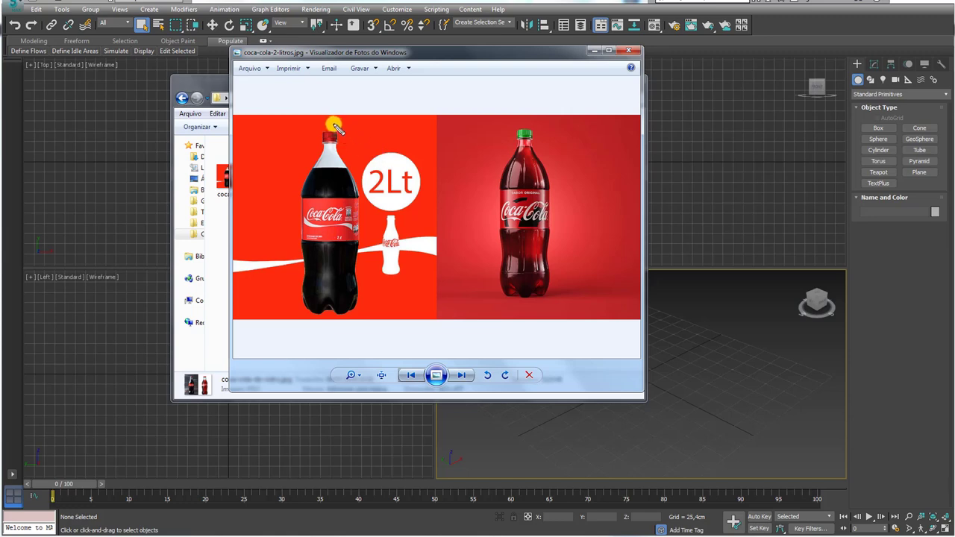
pyautogui.moveTo(336, 127)
pyautogui.mouseDown()
pyautogui.moveTo(312, 331)
pyautogui.moveTo(256, 160)
pyautogui.moveTo(321, 90)
pyautogui.mouseUp()
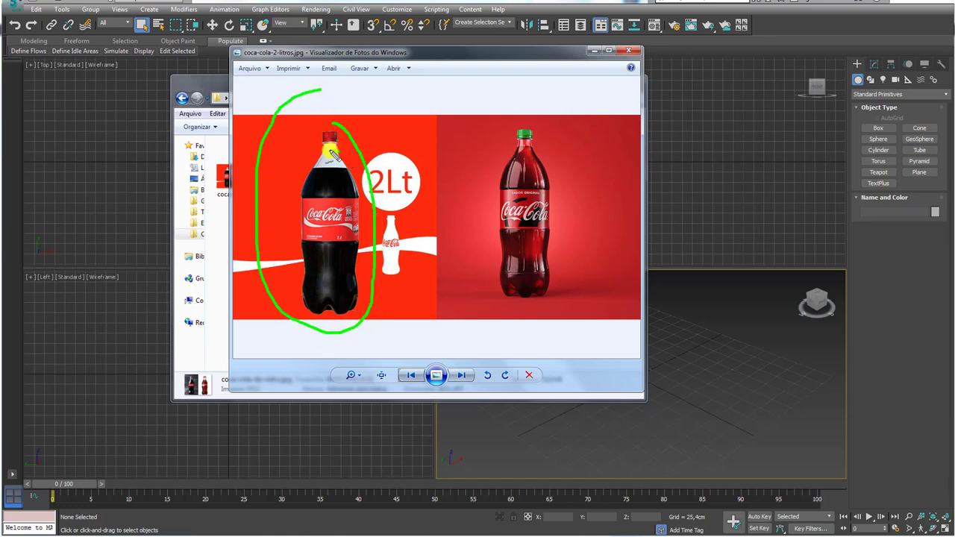
pyautogui.moveTo(337, 166)
pyautogui.mouseDown()
pyautogui.moveTo(379, 166)
pyautogui.moveTo(366, 196)
pyautogui.moveTo(314, 175)
pyautogui.moveTo(329, 200)
pyautogui.moveTo(353, 183)
pyautogui.moveTo(355, 261)
pyautogui.mouseUp()
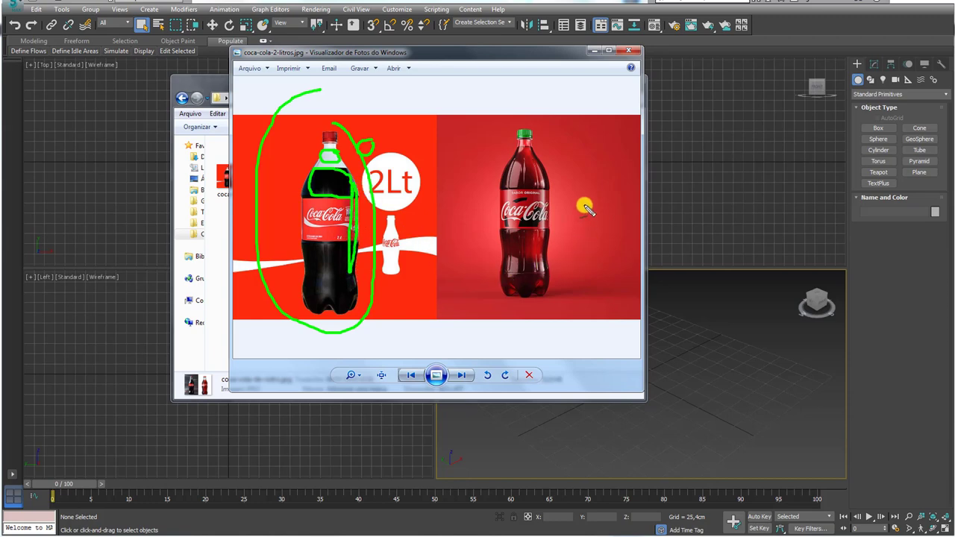
pyautogui.moveTo(579, 153)
pyautogui.mouseDown()
pyautogui.moveTo(503, 122)
pyautogui.moveTo(465, 202)
pyautogui.moveTo(488, 290)
pyautogui.moveTo(537, 317)
pyautogui.moveTo(571, 235)
pyautogui.moveTo(569, 153)
pyautogui.moveTo(510, 186)
pyautogui.moveTo(528, 175)
pyautogui.moveTo(547, 196)
pyautogui.moveTo(543, 256)
pyautogui.mouseUp()
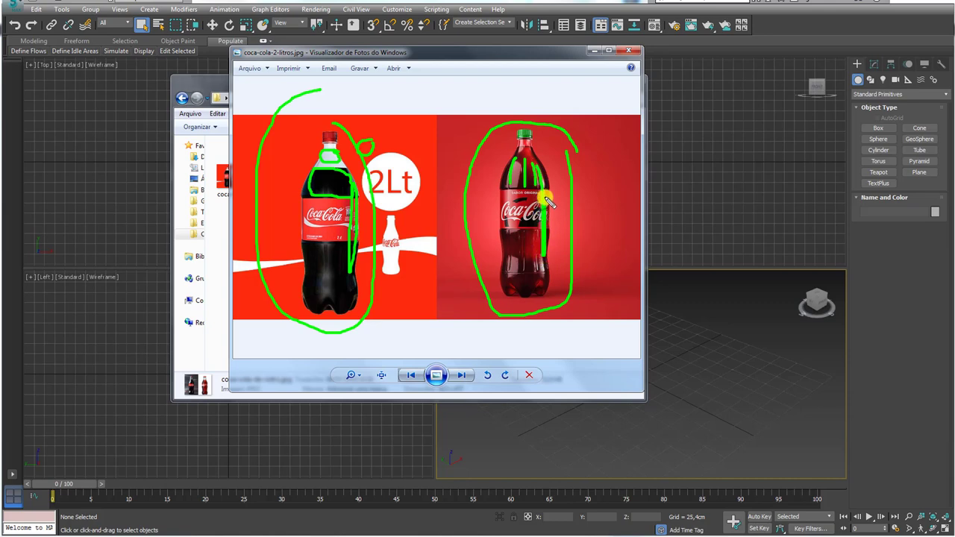
pyautogui.moveTo(537, 179); pyautogui.dragTo(512, 187)
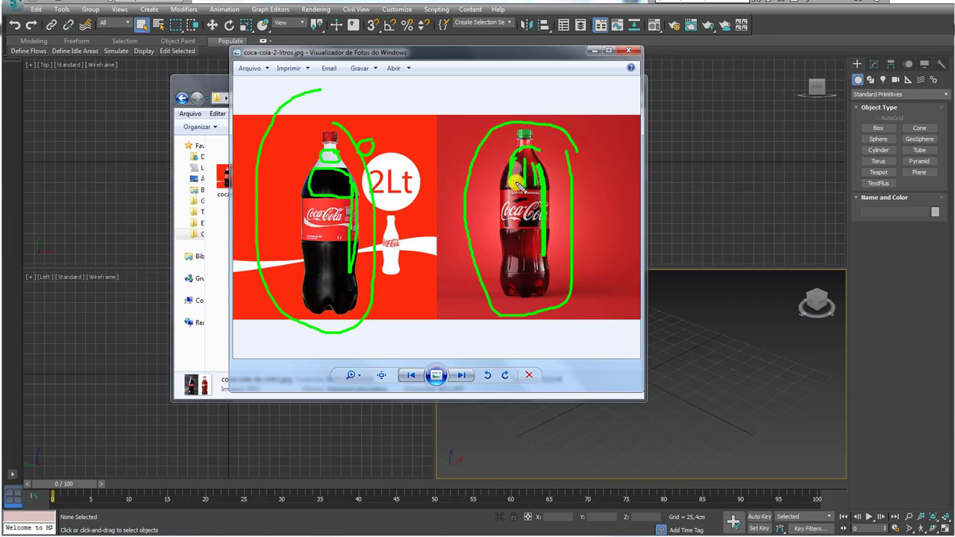
pyautogui.press('Escape')
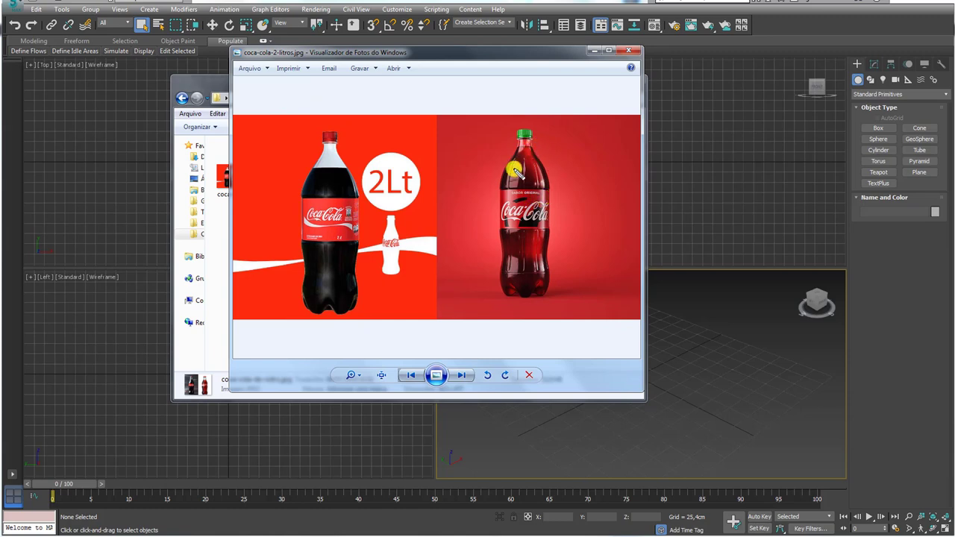
pyautogui.moveTo(520, 129); pyautogui.dragTo(518, 131)
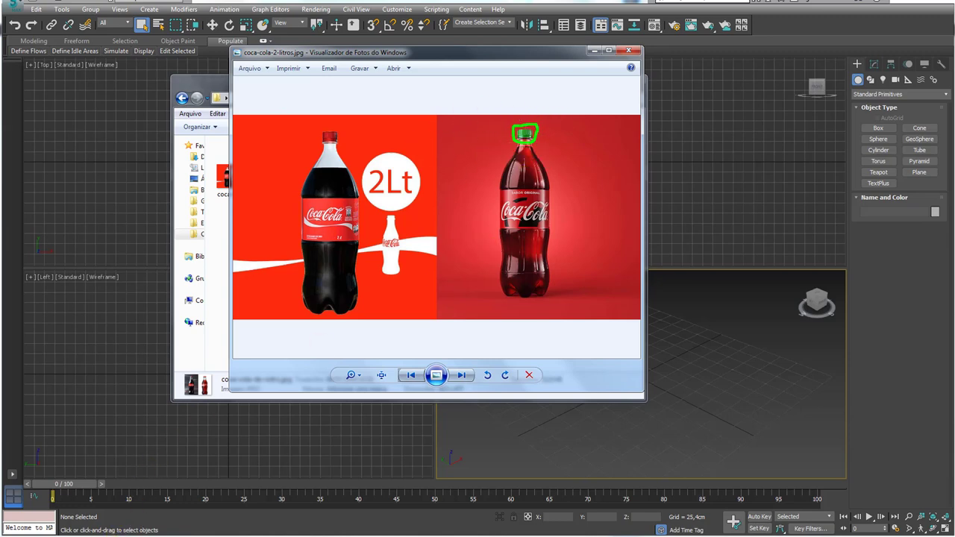
pyautogui.click(112, 496)
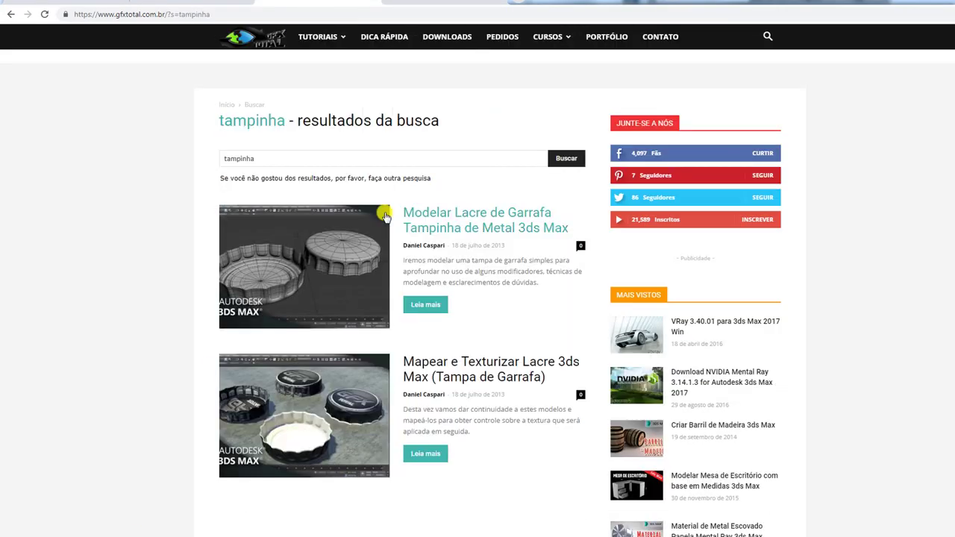
# Annotate the two bottle-cap tutorials in the 'tampinha' results, clear the marks, and return to 3ds Max
pyautogui.moveTo(442, 248)
pyautogui.mouseDown()
pyautogui.moveTo(394, 237)
pyautogui.moveTo(533, 199)
pyautogui.moveTo(455, 250)
pyautogui.mouseUp()
pyautogui.moveTo(369, 194); pyautogui.dragTo(328, 213)
pyautogui.moveTo(337, 198); pyautogui.dragTo(362, 214)
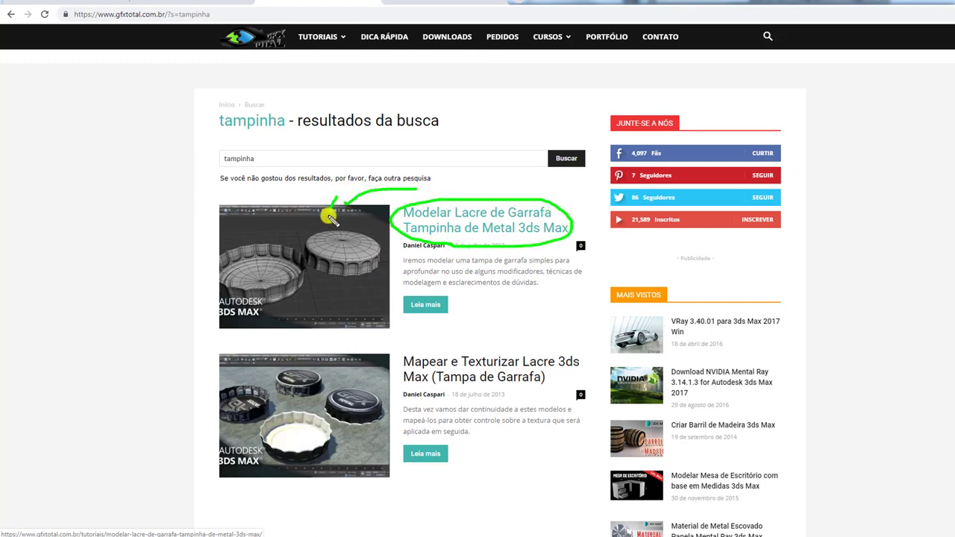
pyautogui.moveTo(403, 350)
pyautogui.mouseDown()
pyautogui.moveTo(521, 341)
pyautogui.moveTo(586, 381)
pyautogui.moveTo(454, 391)
pyautogui.moveTo(405, 362)
pyautogui.moveTo(402, 340)
pyautogui.moveTo(334, 378)
pyautogui.mouseUp()
pyautogui.moveTo(333, 377); pyautogui.dragTo(367, 375)
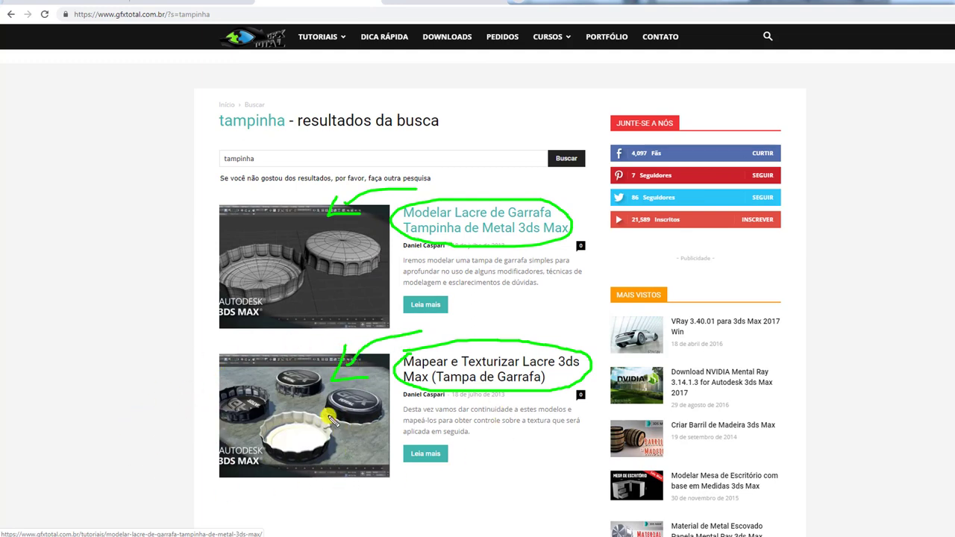
pyautogui.press('Escape')
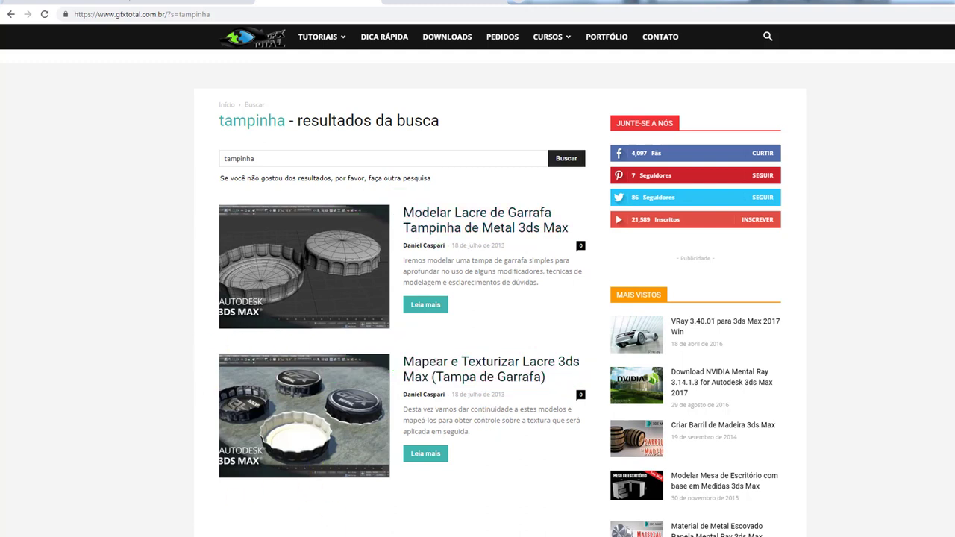
pyautogui.click(210, 491)
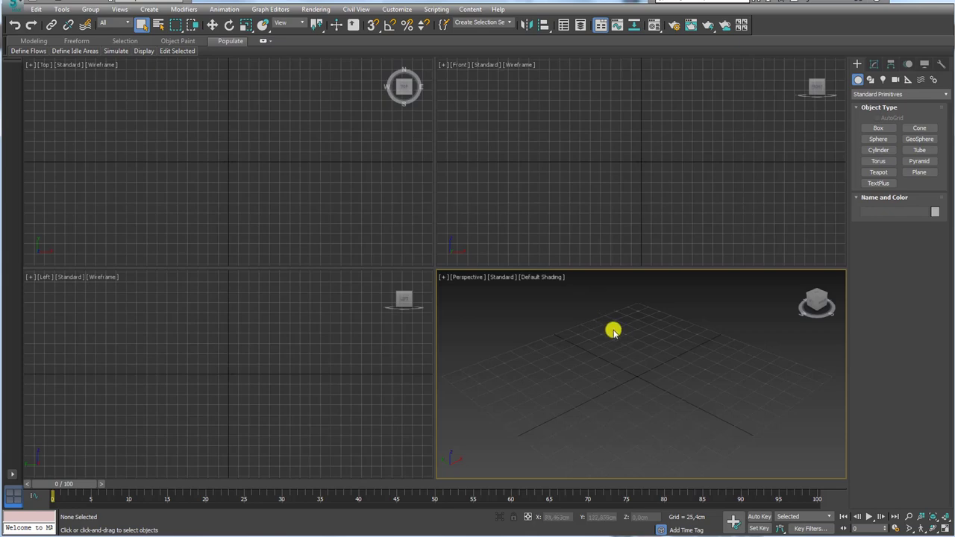
# Create Plane001 in the Front view with one length segment and move it to Y 144,894cm
pyautogui.moveTo(718, 156); pyautogui.dragTo(714, 192, button='middle')
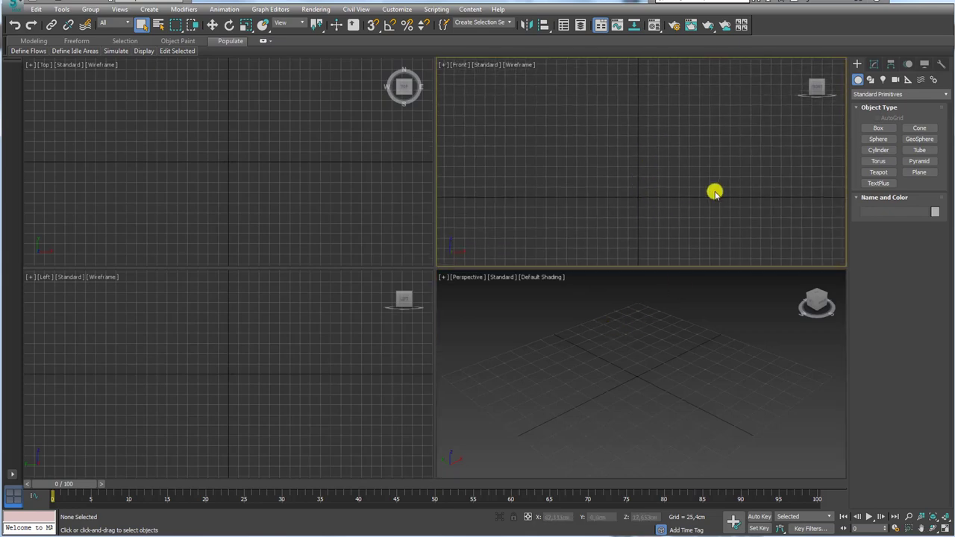
pyautogui.click(920, 172)
pyautogui.click(640, 147)
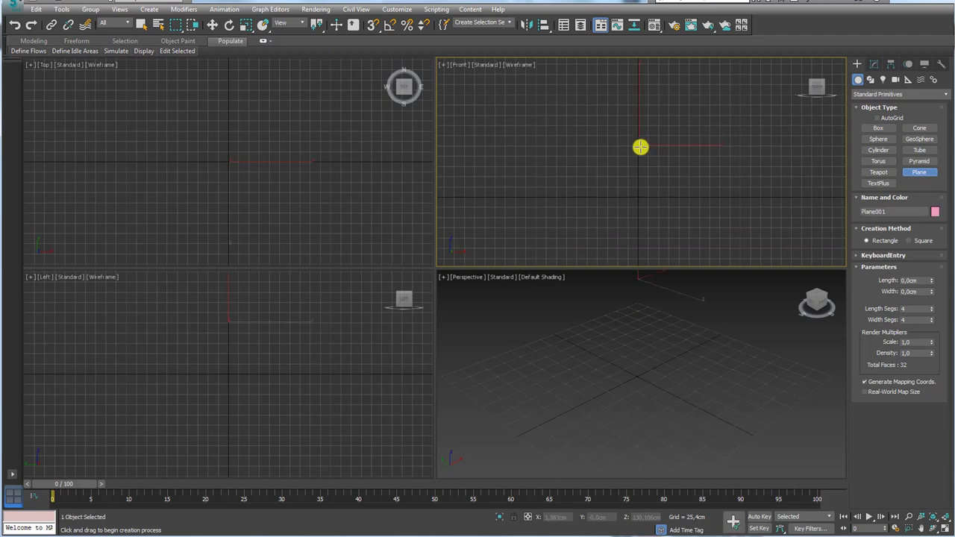
pyautogui.moveTo(640, 147); pyautogui.dragTo(676, 185)
pyautogui.moveTo(932, 310); pyautogui.dragTo(932, 322)
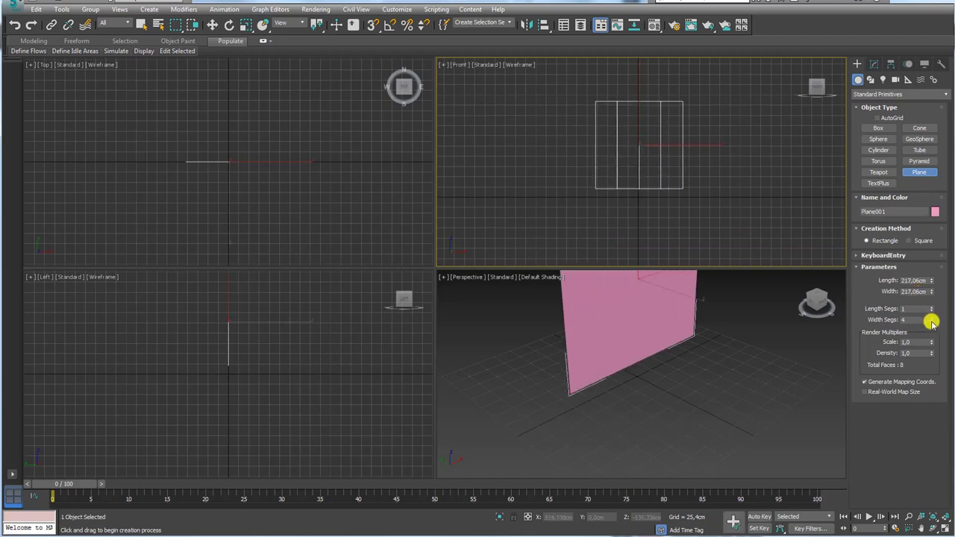
pyautogui.keyDown('alt'); pyautogui.moveTo(612, 335); pyautogui.dragTo(642, 398, button='middle'); pyautogui.keyUp('alt')
pyautogui.press('w')
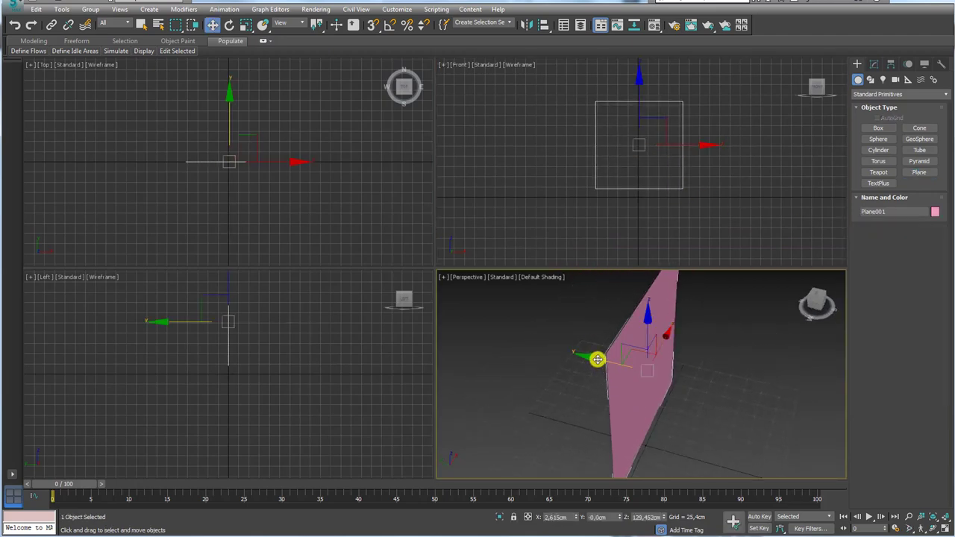
pyautogui.moveTo(597, 360)
pyautogui.mouseDown()
pyautogui.moveTo(499, 384)
pyautogui.moveTo(582, 359)
pyautogui.moveTo(567, 350)
pyautogui.mouseUp()
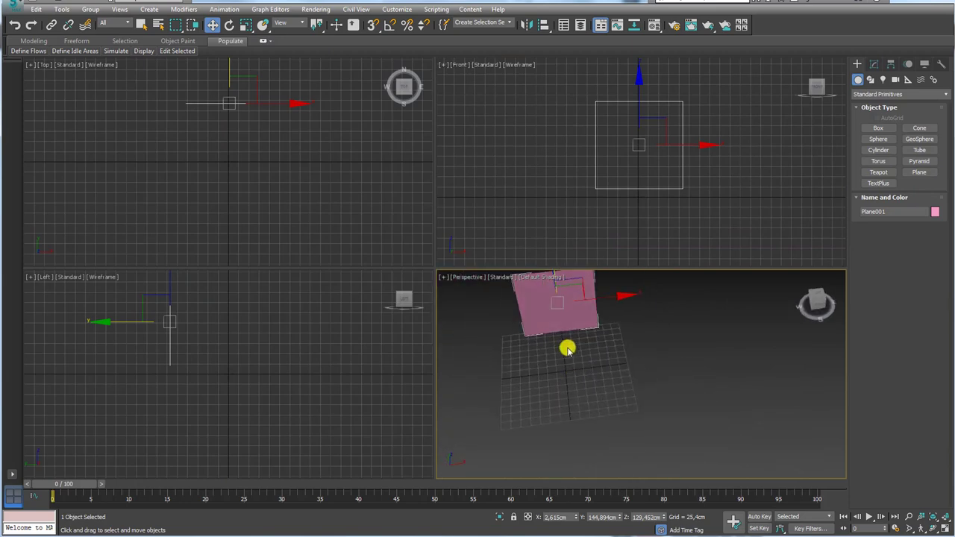
pyautogui.moveTo(567, 350); pyautogui.dragTo(567, 422, button='middle')
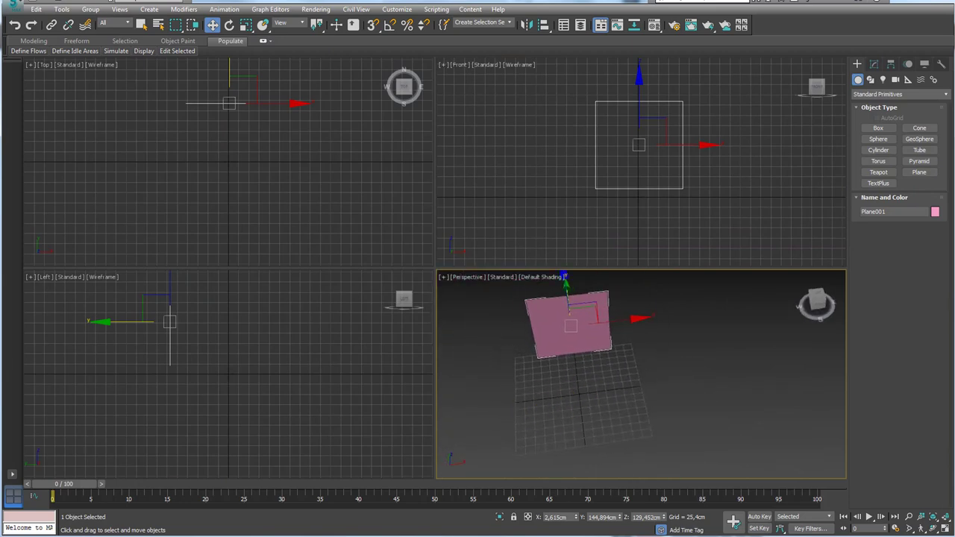
# Drag the bottle contour JPG from the References folder onto the plane as its texture
pyautogui.hotkey('alt', 'Tab')
pyautogui.moveTo(530, 78); pyautogui.dragTo(364, 102)
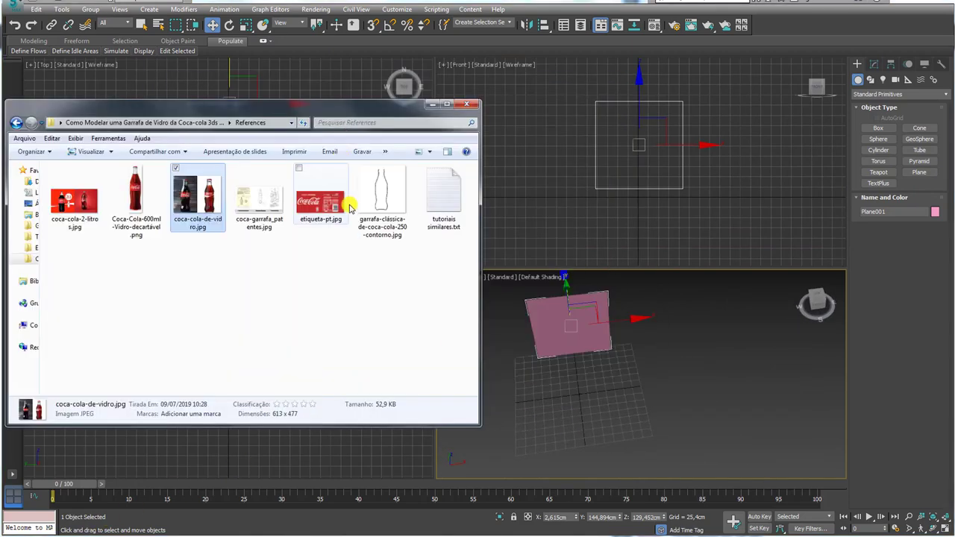
pyautogui.moveTo(381, 197)
pyautogui.mouseDown()
pyautogui.moveTo(470, 353)
pyautogui.moveTo(563, 325)
pyautogui.mouseUp()
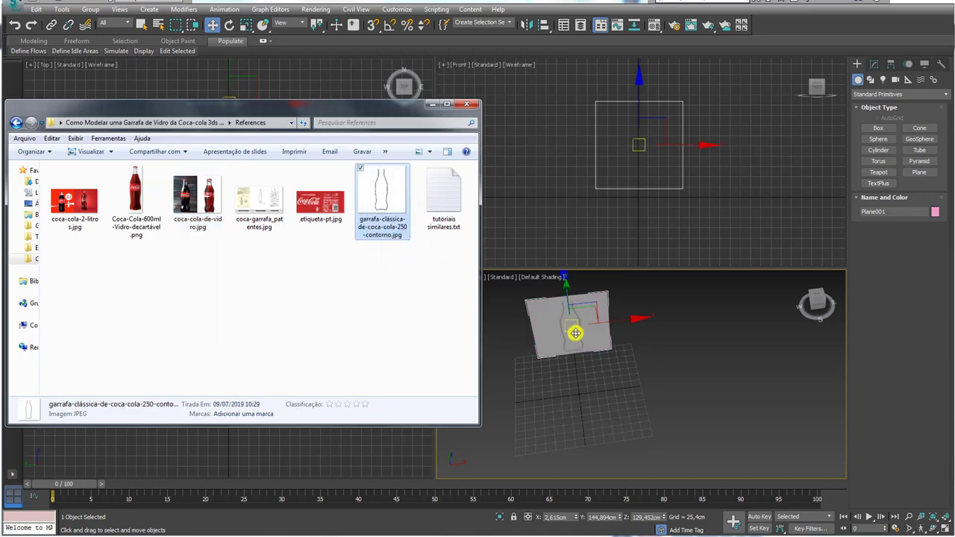
pyautogui.doubleClick(262, 203)
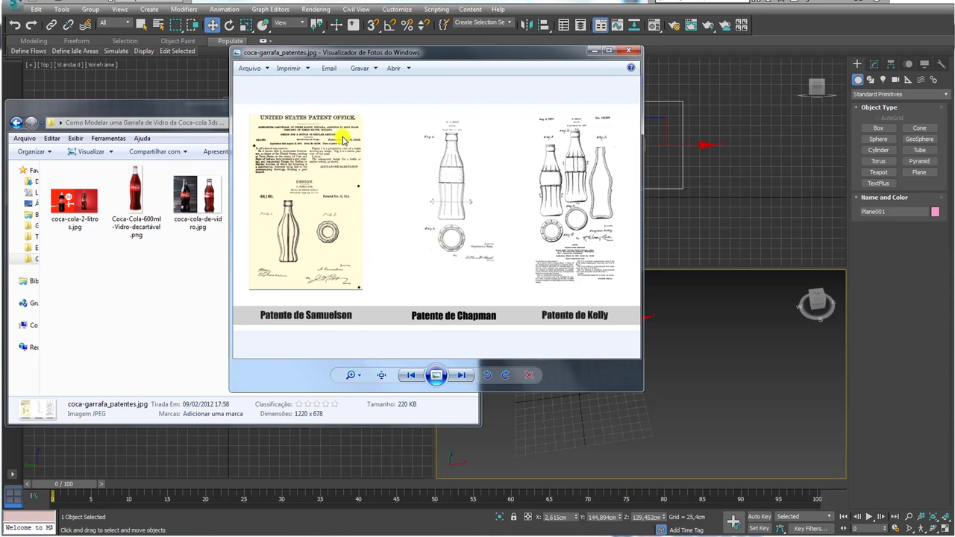
pyautogui.scroll(1, 362, 144)
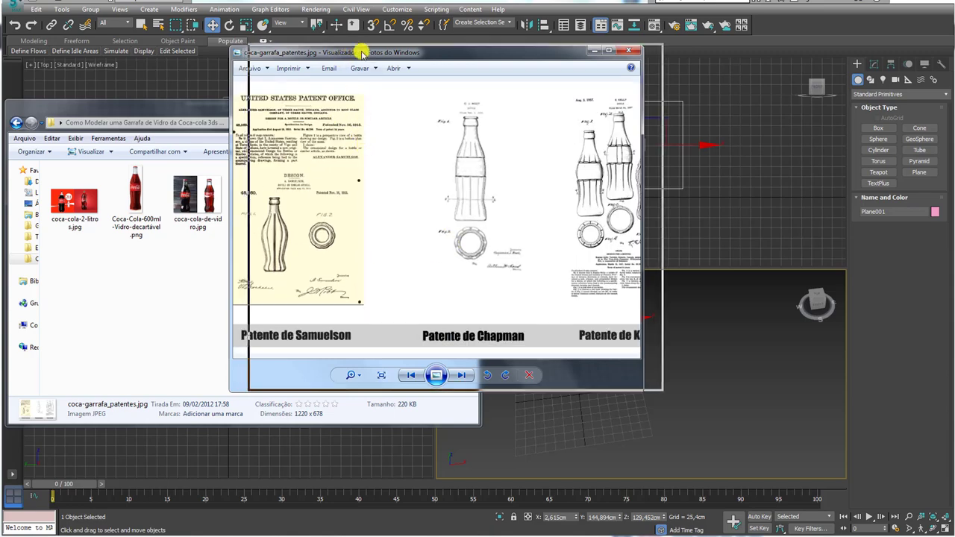
pyautogui.moveTo(336, 54); pyautogui.dragTo(360, 54)
pyautogui.scroll(-1, 422, 181)
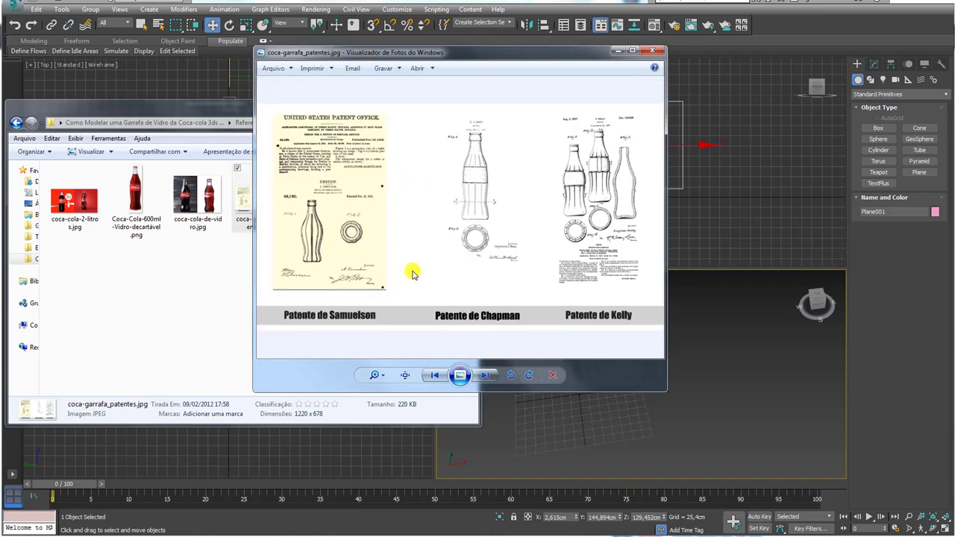
pyautogui.moveTo(387, 279); pyautogui.dragTo(569, 261)
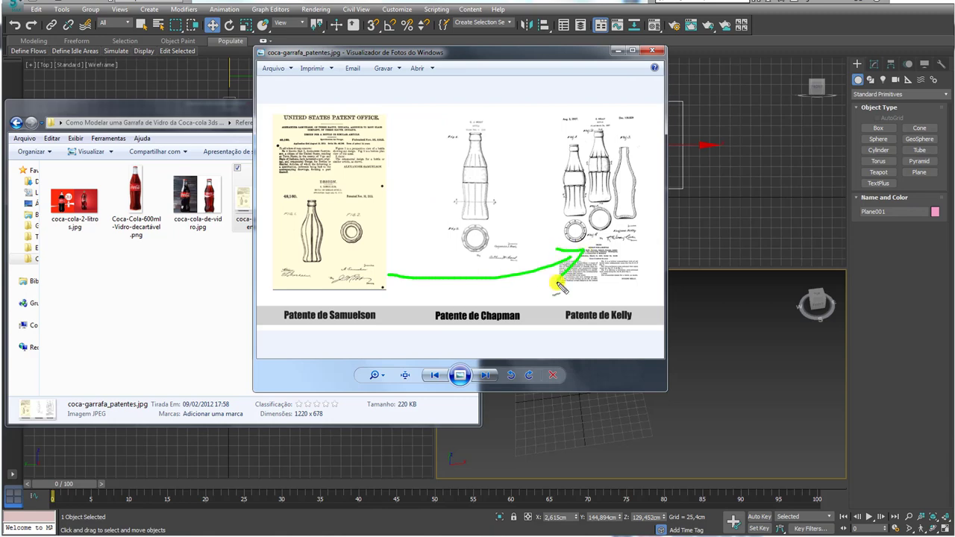
pyautogui.press('Escape')
pyautogui.scroll(2, 465, 256)
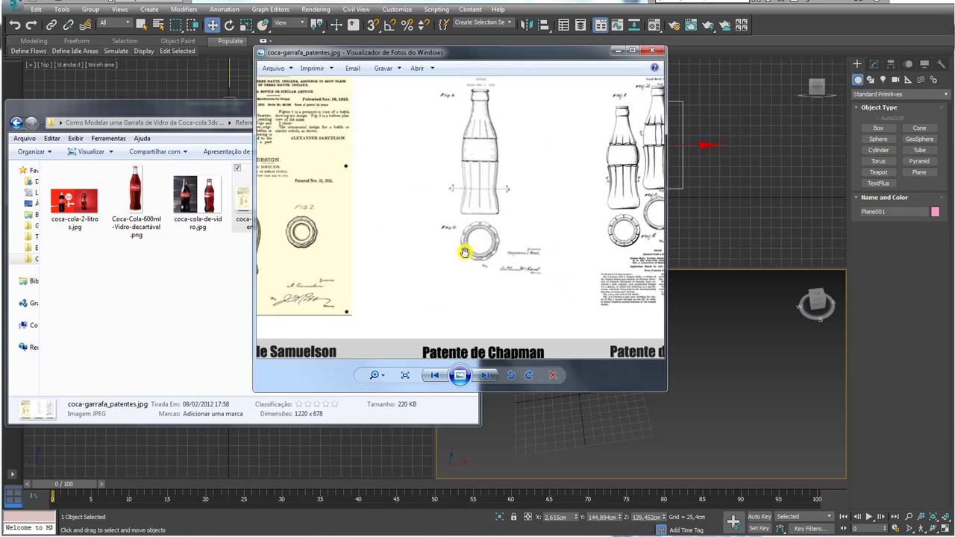
pyautogui.scroll(1, 379, 243)
pyautogui.scroll(1, 366, 216)
pyautogui.scroll(2, 440, 231)
pyautogui.scroll(-3, 440, 232)
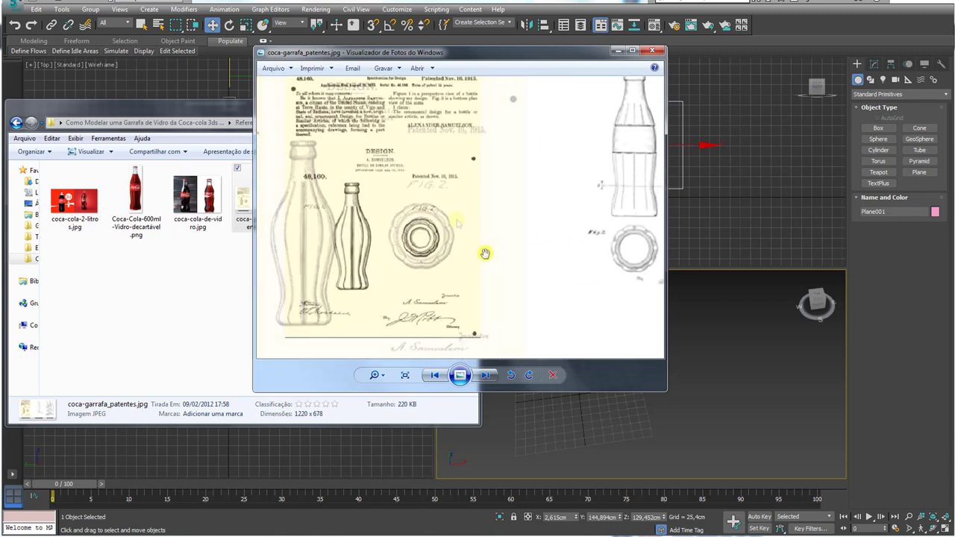
pyautogui.scroll(-2, 437, 236)
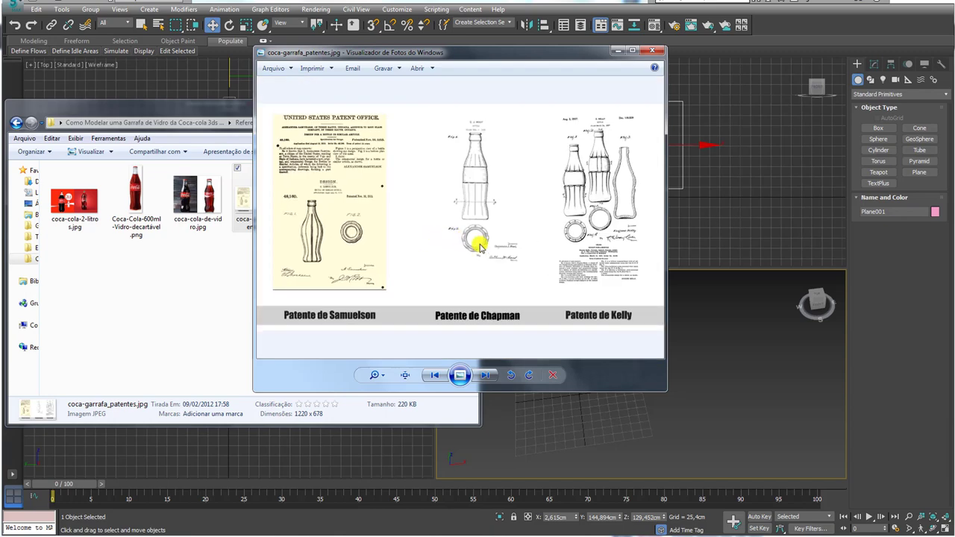
pyautogui.scroll(1, 480, 249)
pyautogui.moveTo(657, 177); pyautogui.dragTo(577, 191)
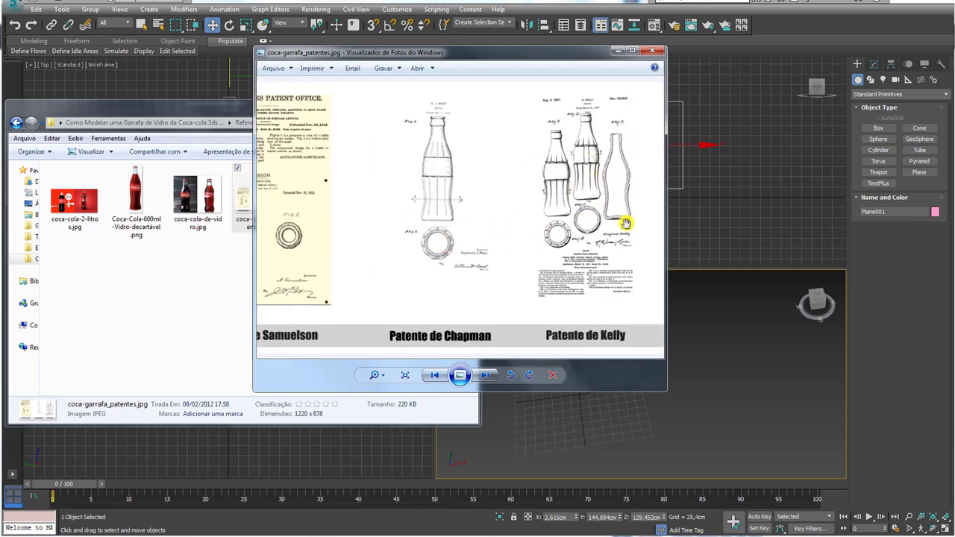
pyautogui.scroll(2, 545, 234)
pyautogui.moveTo(408, 237)
pyautogui.mouseDown()
pyautogui.moveTo(456, 225)
pyautogui.moveTo(373, 213)
pyautogui.moveTo(384, 277)
pyautogui.moveTo(454, 297)
pyautogui.moveTo(486, 228)
pyautogui.moveTo(477, 209)
pyautogui.mouseUp()
pyautogui.scroll(2, 456, 237)
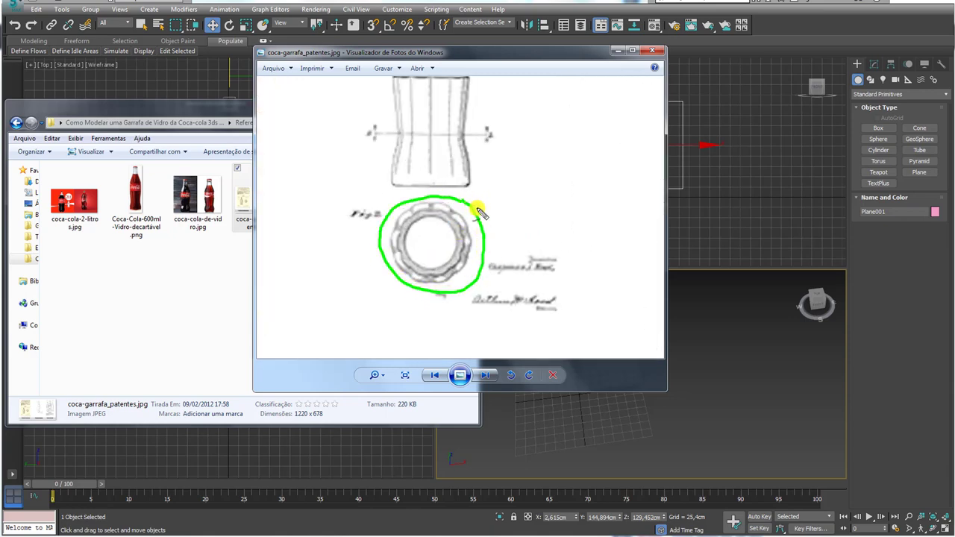
pyautogui.scroll(-2, 403, 216)
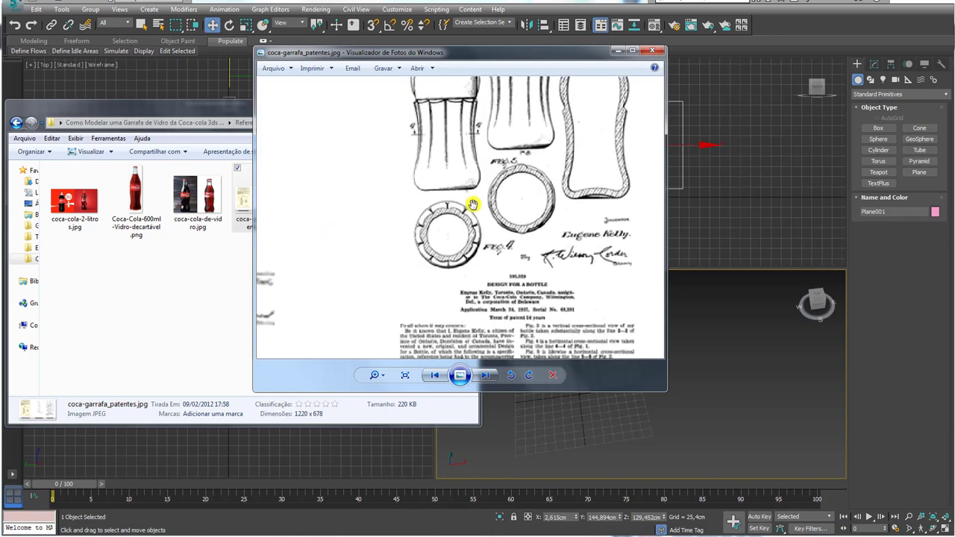
pyautogui.scroll(3, 472, 219)
pyautogui.moveTo(426, 207)
pyautogui.mouseDown()
pyautogui.moveTo(439, 197)
pyautogui.moveTo(479, 226)
pyautogui.mouseUp()
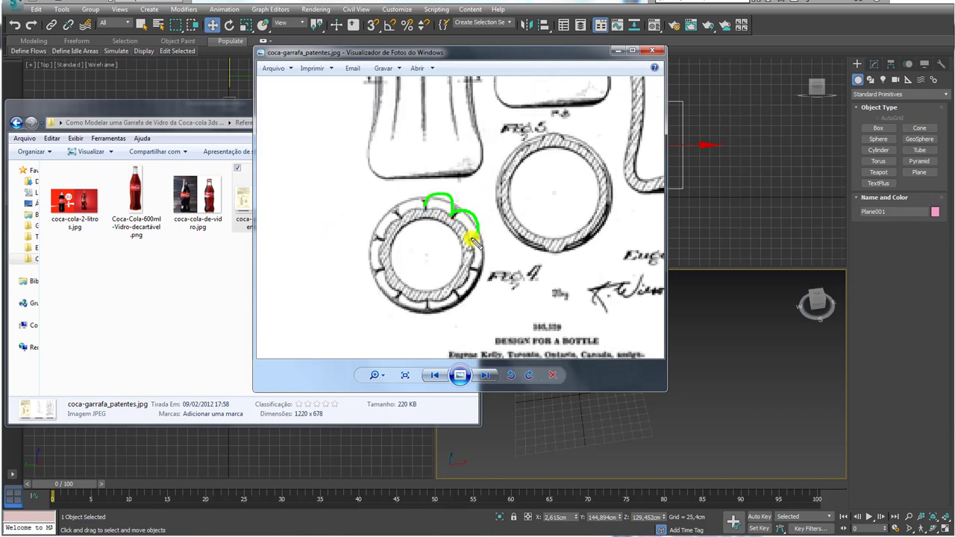
pyautogui.scroll(-2, 452, 213)
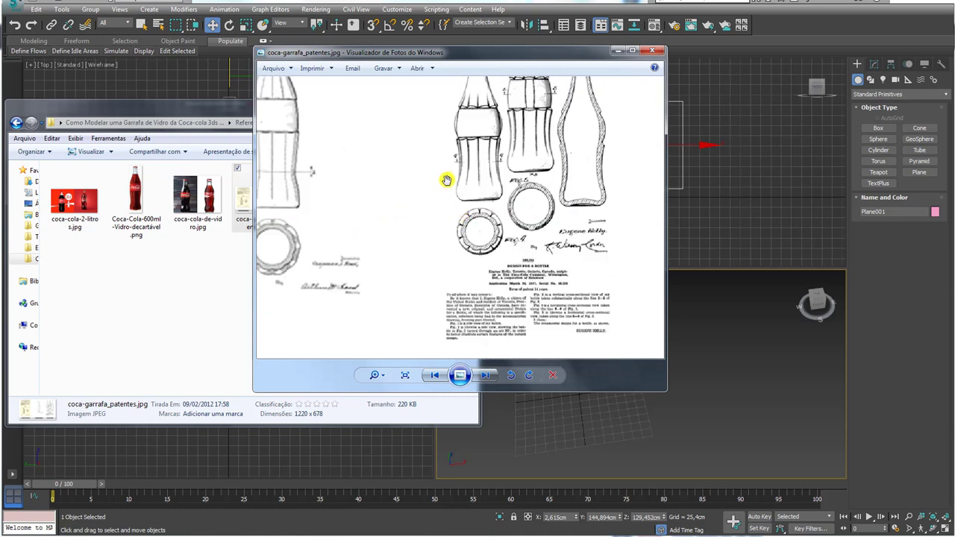
pyautogui.scroll(2, 446, 180)
pyautogui.moveTo(455, 153); pyautogui.dragTo(547, 145)
pyautogui.moveTo(446, 154)
pyautogui.mouseDown()
pyautogui.moveTo(418, 233)
pyautogui.moveTo(458, 275)
pyautogui.mouseUp()
pyautogui.press('Escape')
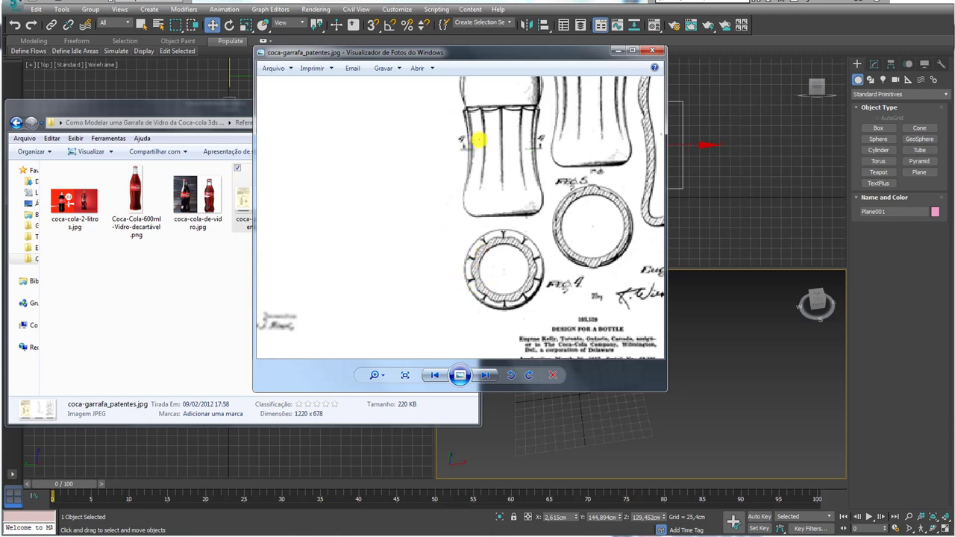
pyautogui.moveTo(483, 135)
pyautogui.mouseDown()
pyautogui.moveTo(474, 186)
pyautogui.moveTo(465, 145)
pyautogui.moveTo(482, 111)
pyautogui.moveTo(504, 145)
pyautogui.moveTo(496, 180)
pyautogui.moveTo(484, 113)
pyautogui.mouseUp()
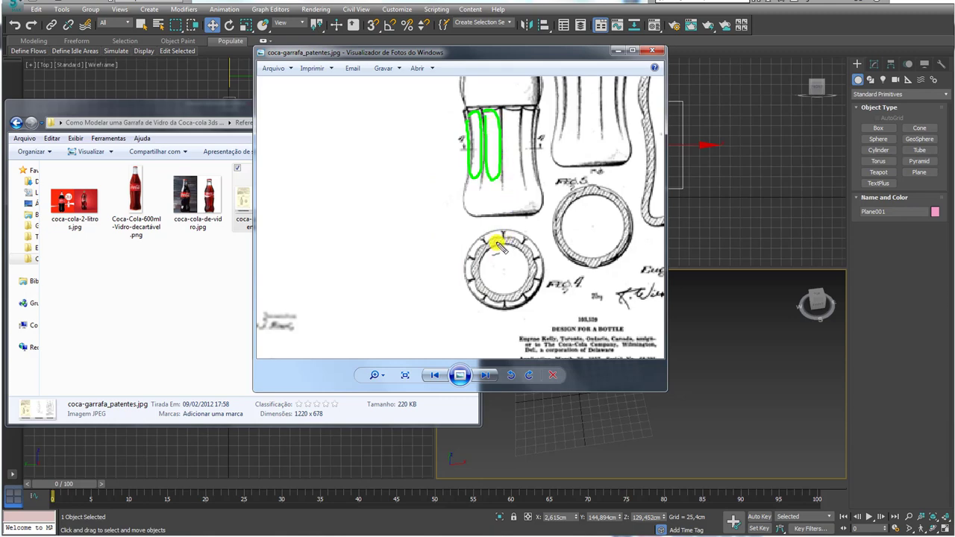
pyautogui.moveTo(485, 227)
pyautogui.mouseDown()
pyautogui.moveTo(509, 252)
pyautogui.moveTo(539, 239)
pyautogui.moveTo(552, 266)
pyautogui.mouseUp()
pyautogui.moveTo(524, 293); pyautogui.dragTo(536, 284)
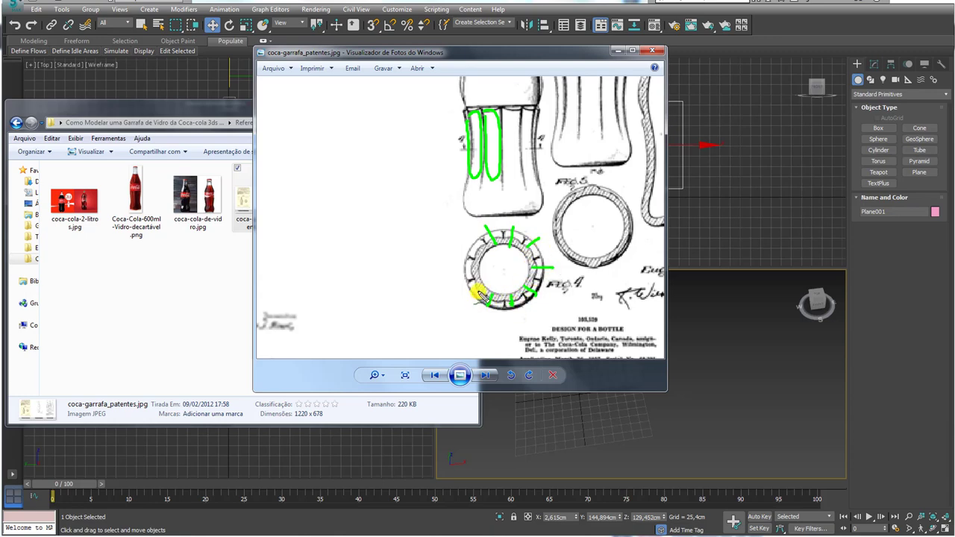
pyautogui.moveTo(475, 262)
pyautogui.mouseDown()
pyautogui.moveTo(454, 266)
pyautogui.moveTo(448, 233)
pyautogui.mouseUp()
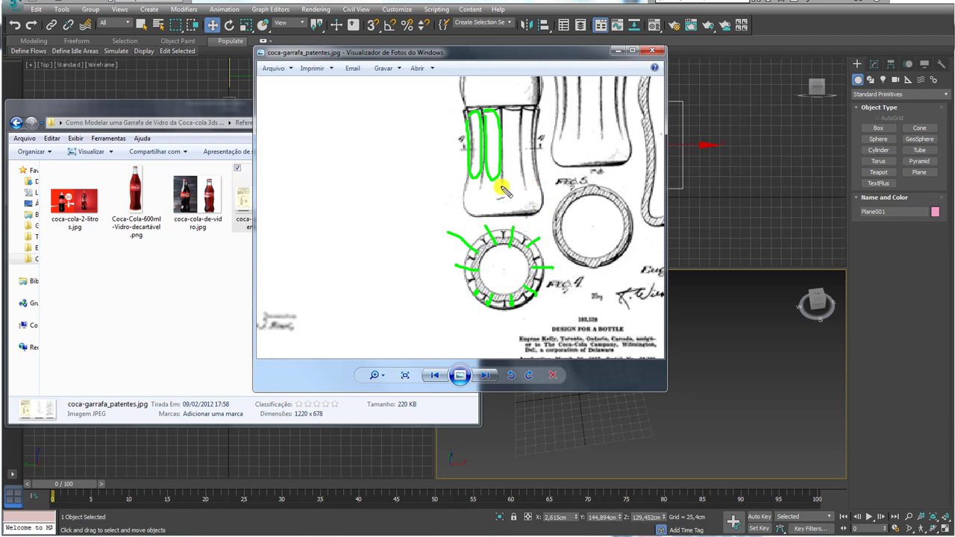
pyautogui.press('Escape')
pyautogui.scroll(-2, 493, 187)
pyautogui.moveTo(519, 110); pyautogui.dragTo(509, 193)
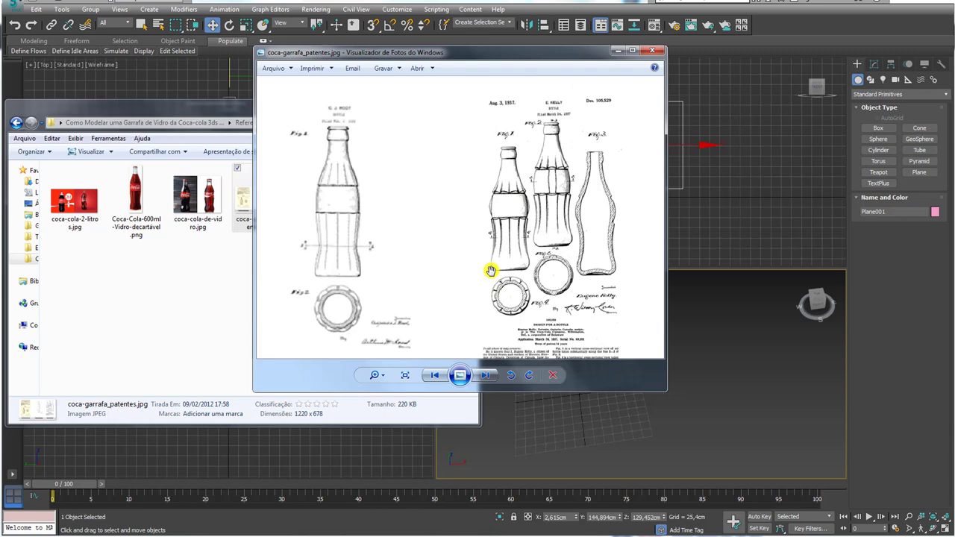
# Minimize the patent viewer and reference folder, then orbit the Perspective view to face the plane
pyautogui.click(617, 52)
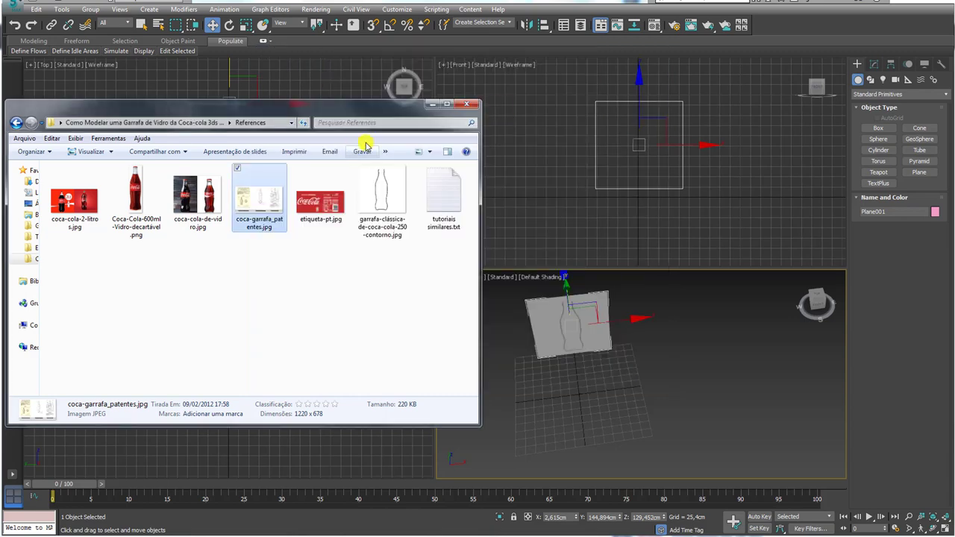
pyautogui.click(435, 104)
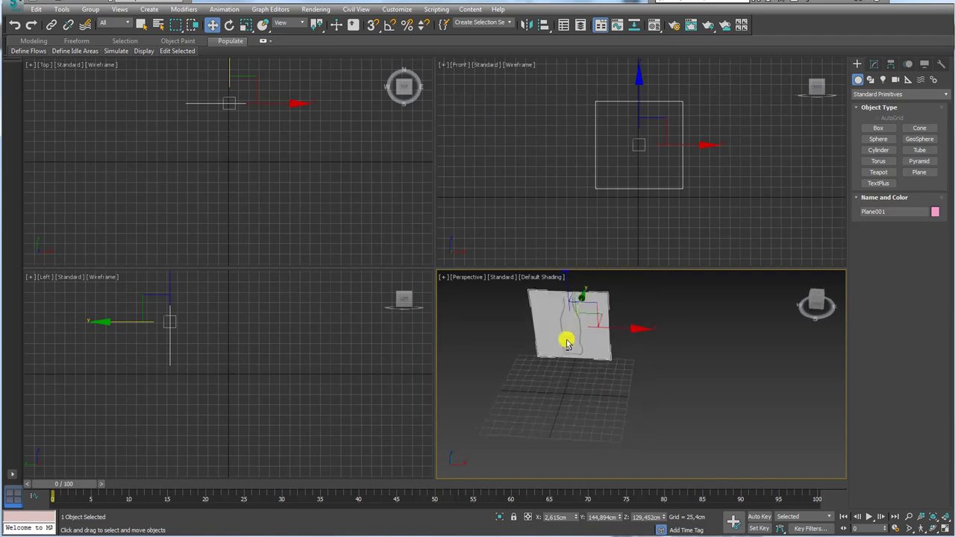
pyautogui.keyDown('alt'); pyautogui.moveTo(587, 363); pyautogui.dragTo(630, 369, button='middle'); pyautogui.keyUp('alt')
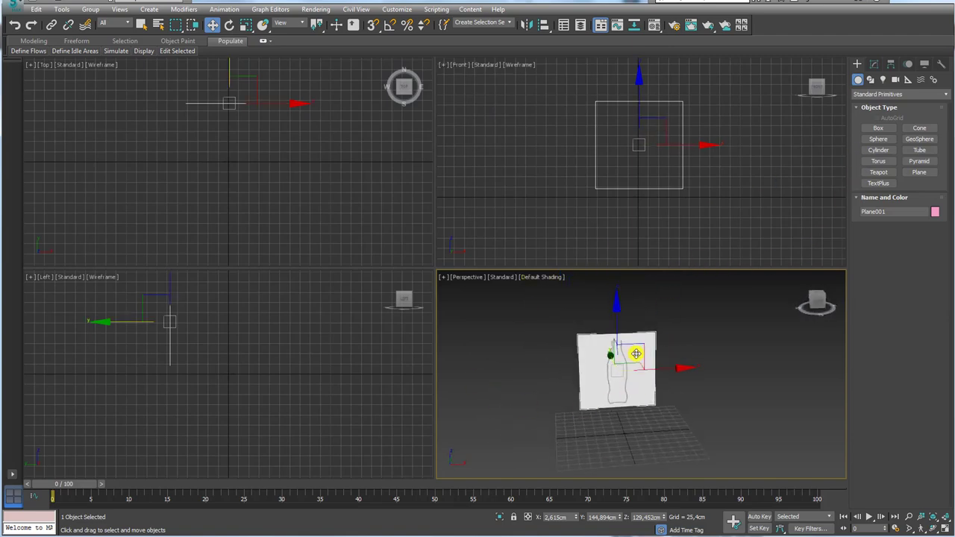
pyautogui.scroll(3, 633, 351)
pyautogui.scroll(3, 600, 367)
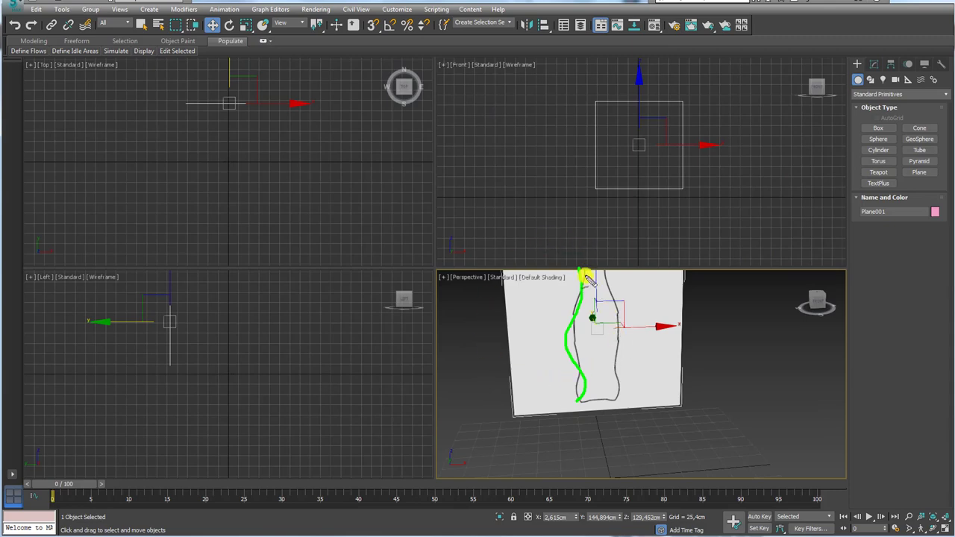
pyautogui.moveTo(683, 328)
pyautogui.keyDown('alt'); pyautogui.mouseDown(button='middle')
pyautogui.moveTo(678, 366)
pyautogui.moveTo(715, 406)
pyautogui.moveTo(697, 433)
pyautogui.mouseUp(button='middle'); pyautogui.keyUp('alt')
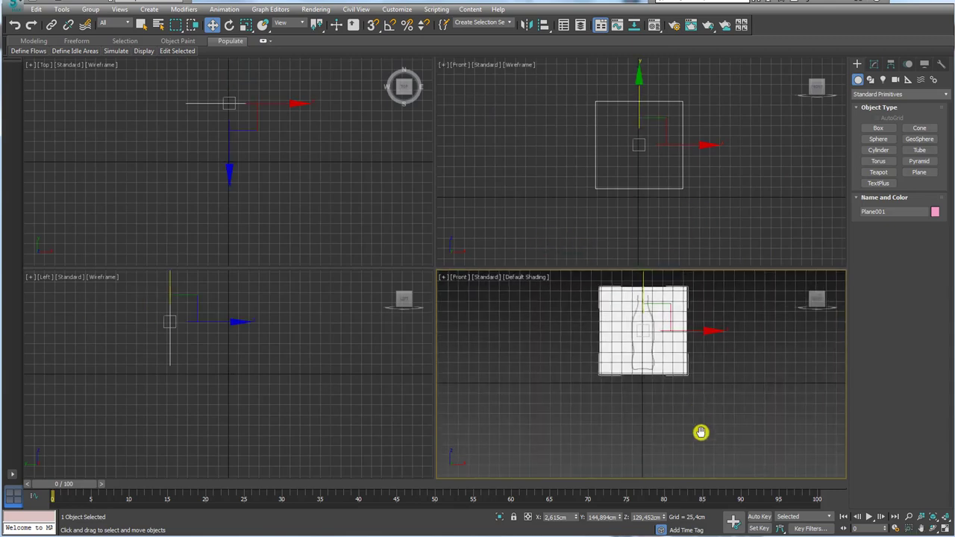
# Switch to a maximized, gridless Front view centred on the reselected bottle reference plane
pyautogui.press('f')
pyautogui.click(945, 528)
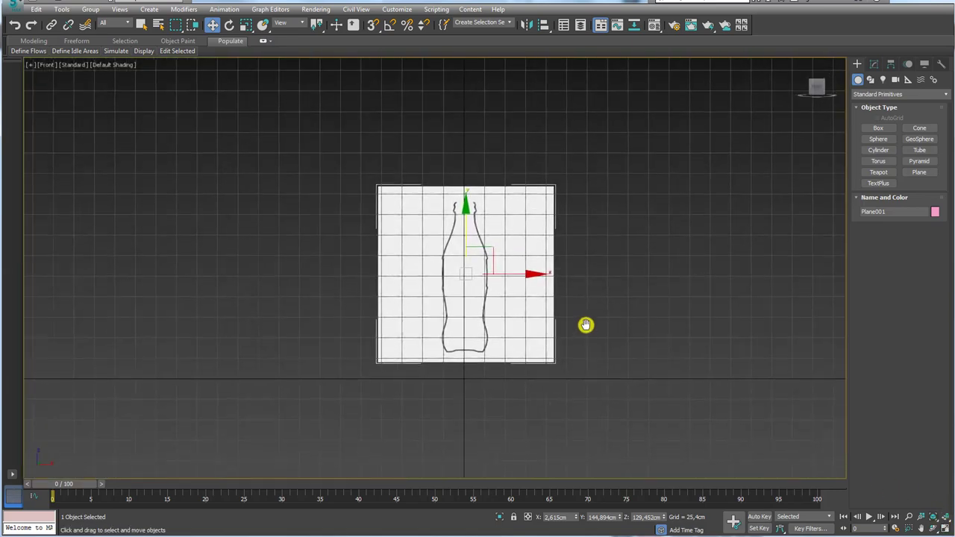
pyautogui.press('g')
pyautogui.scroll(2, 500, 287)
pyautogui.moveTo(493, 283); pyautogui.dragTo(518, 315, button='middle')
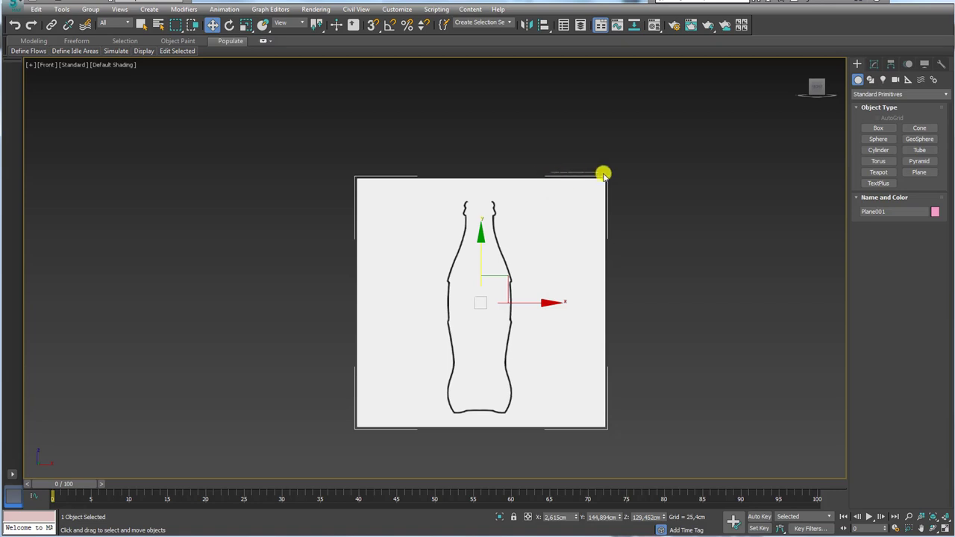
pyautogui.click(619, 191)
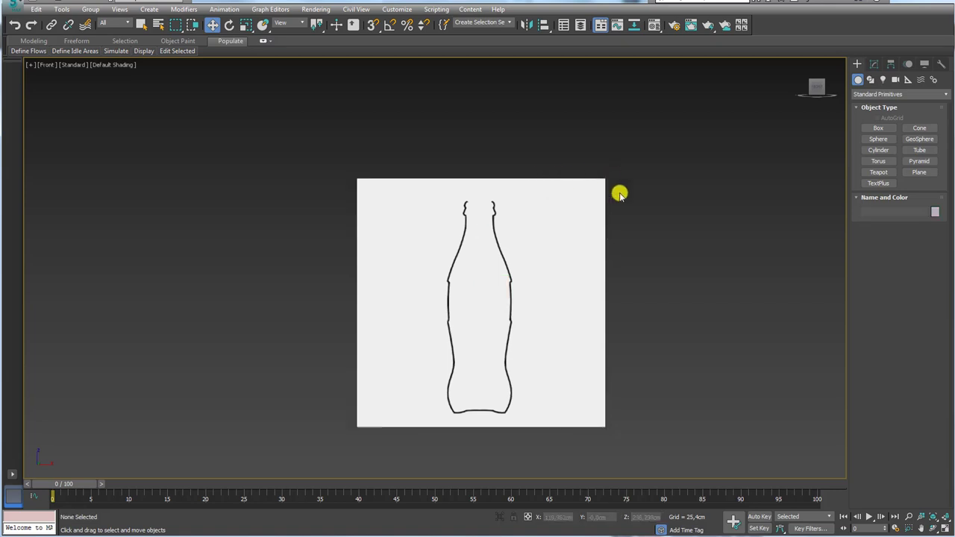
pyautogui.click(580, 265)
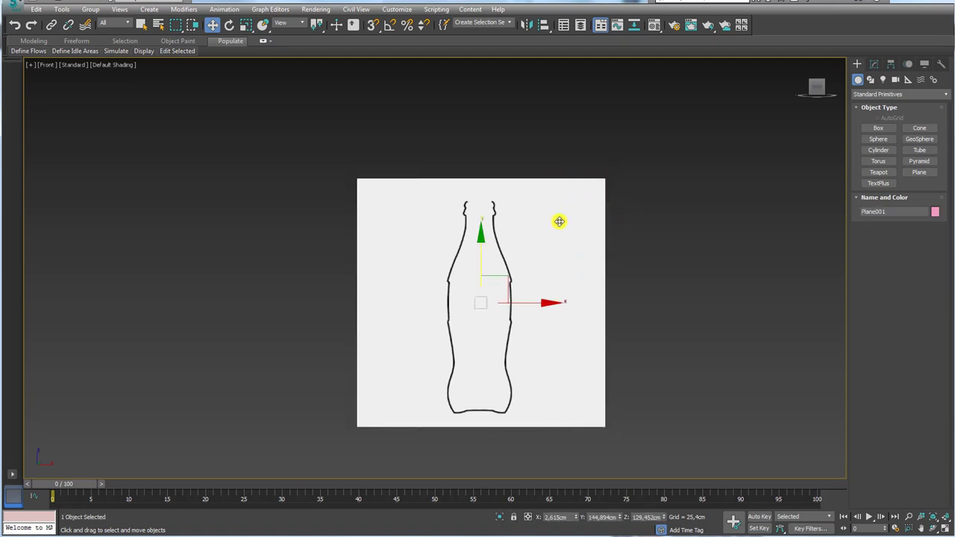
pyautogui.moveTo(559, 221); pyautogui.dragTo(571, 208, button='middle')
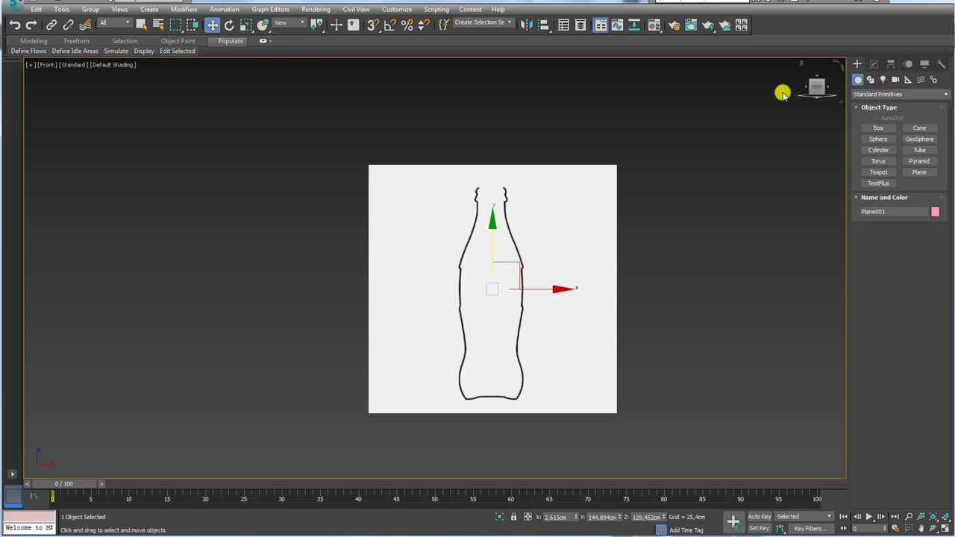
# Pick the plane's Material #25 into the Material Editor and lower its Opacity to 5
pyautogui.click(655, 25)
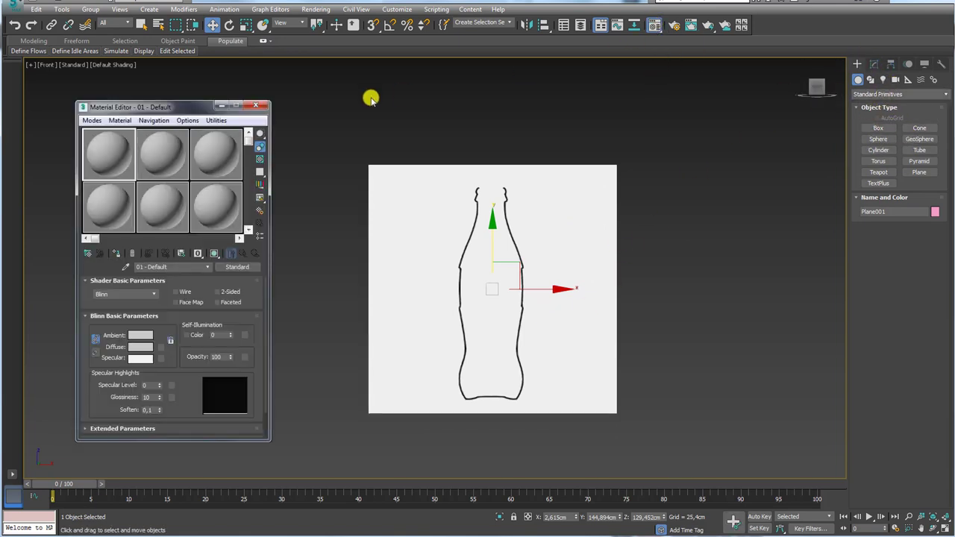
pyautogui.click(126, 267)
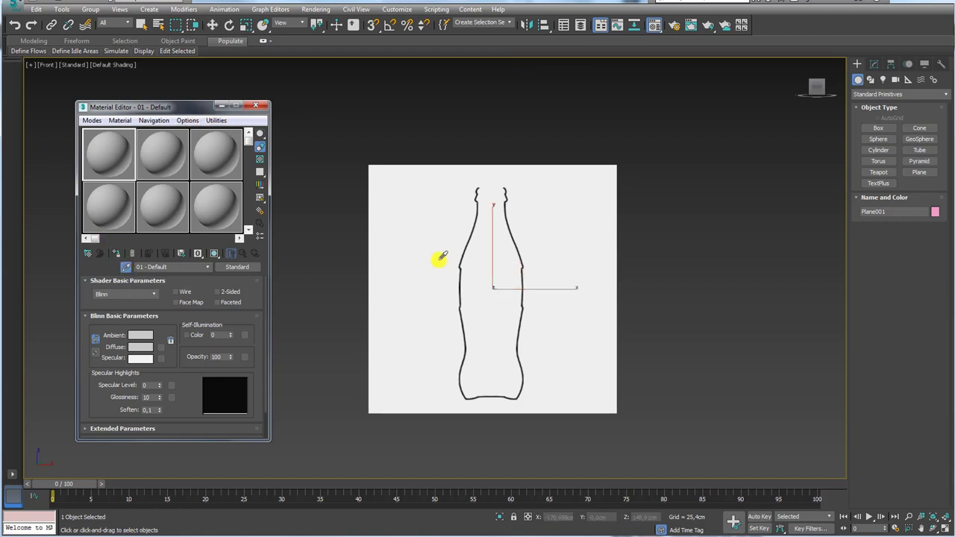
pyautogui.click(494, 251)
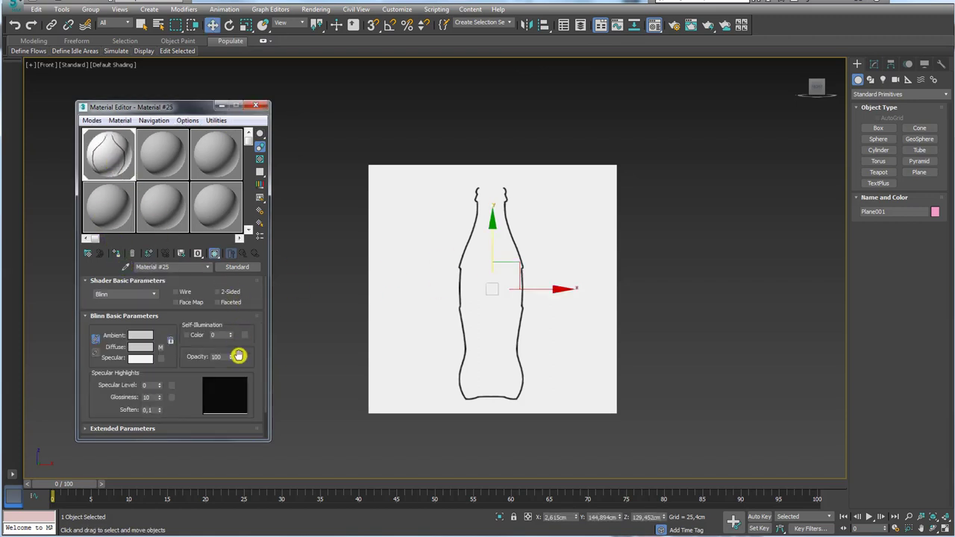
pyautogui.moveTo(234, 358); pyautogui.dragTo(231, 357)
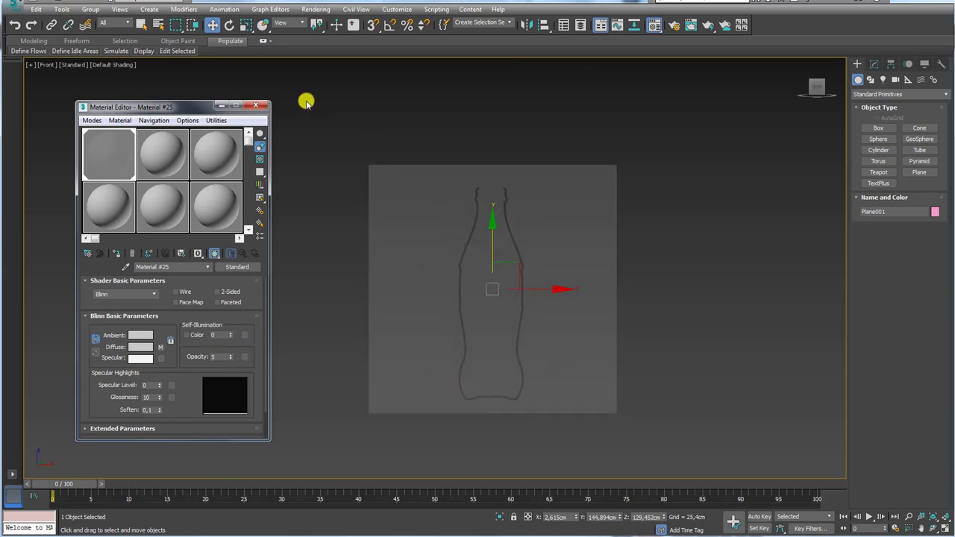
pyautogui.click(263, 108)
pyautogui.moveTo(593, 270); pyautogui.dragTo(603, 241, button='middle')
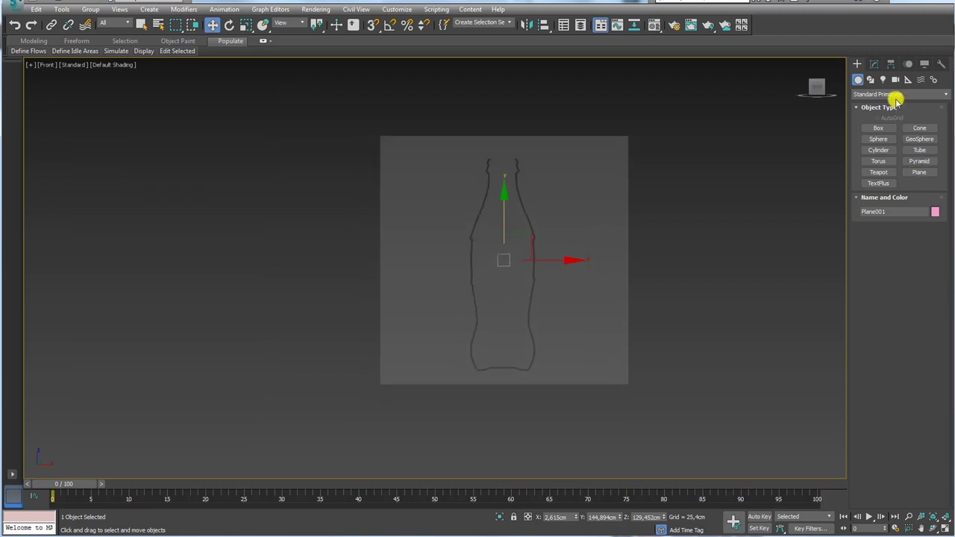
# Start a Line spline at the base centre, curving along the base to the bottom-left corner
pyautogui.click(863, 80)
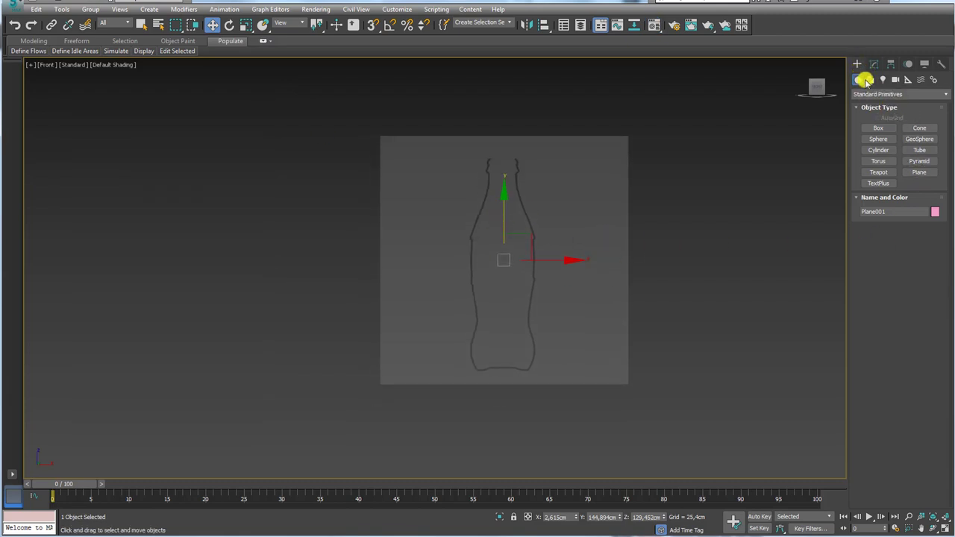
pyautogui.click(871, 80)
pyautogui.click(879, 136)
pyautogui.scroll(2, 512, 154)
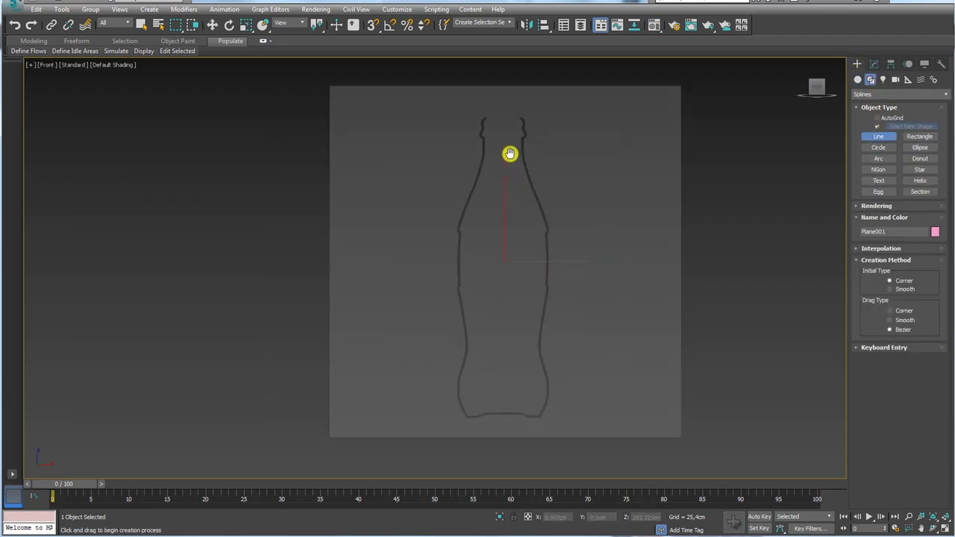
pyautogui.moveTo(498, 381); pyautogui.dragTo(505, 326, button='middle')
pyautogui.scroll(3, 505, 326)
pyautogui.scroll(1, 512, 309)
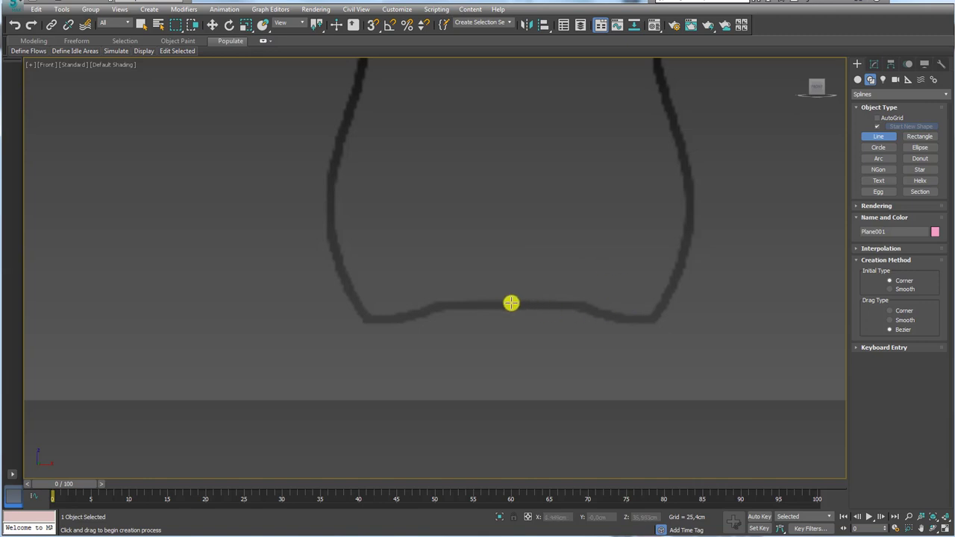
pyautogui.click(512, 303)
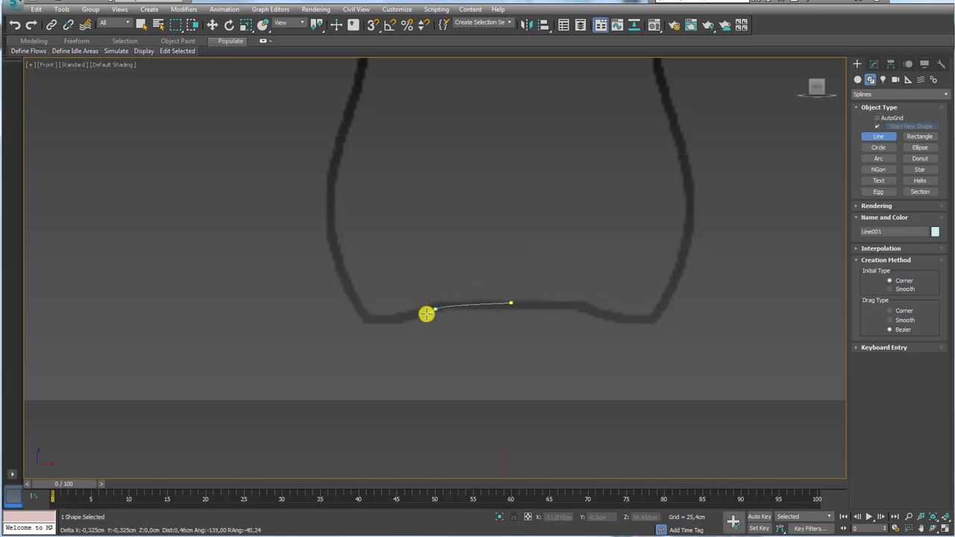
pyautogui.moveTo(426, 314); pyautogui.dragTo(413, 317)
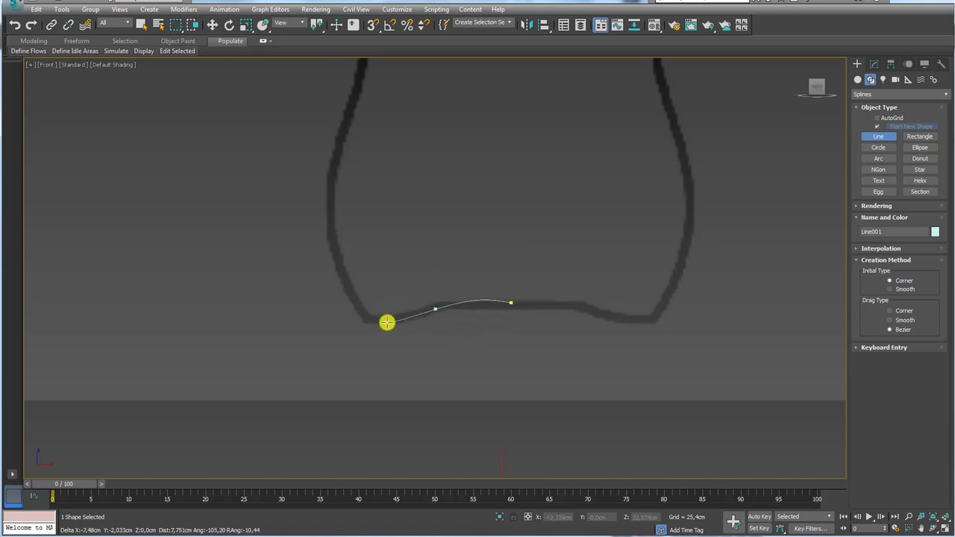
pyautogui.moveTo(393, 323); pyautogui.dragTo(395, 277)
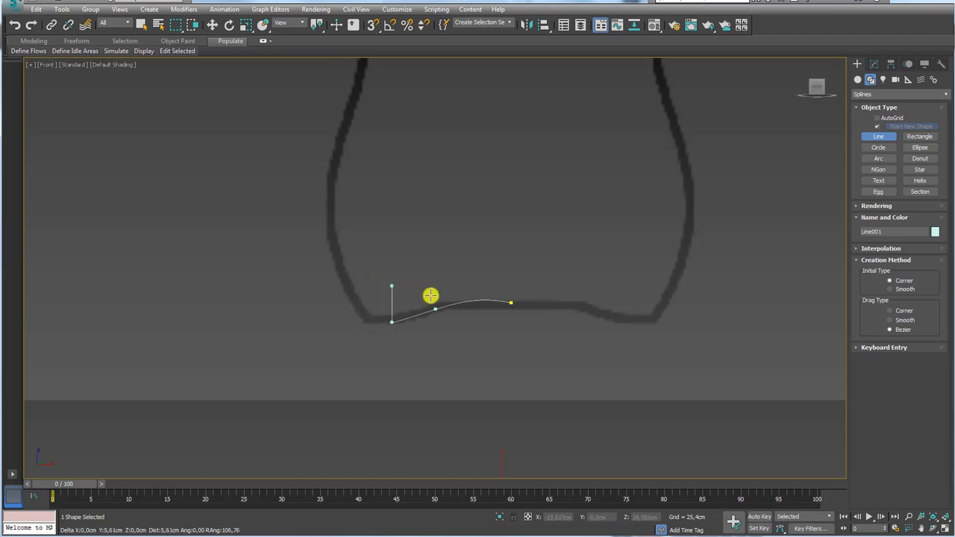
pyautogui.click(373, 321)
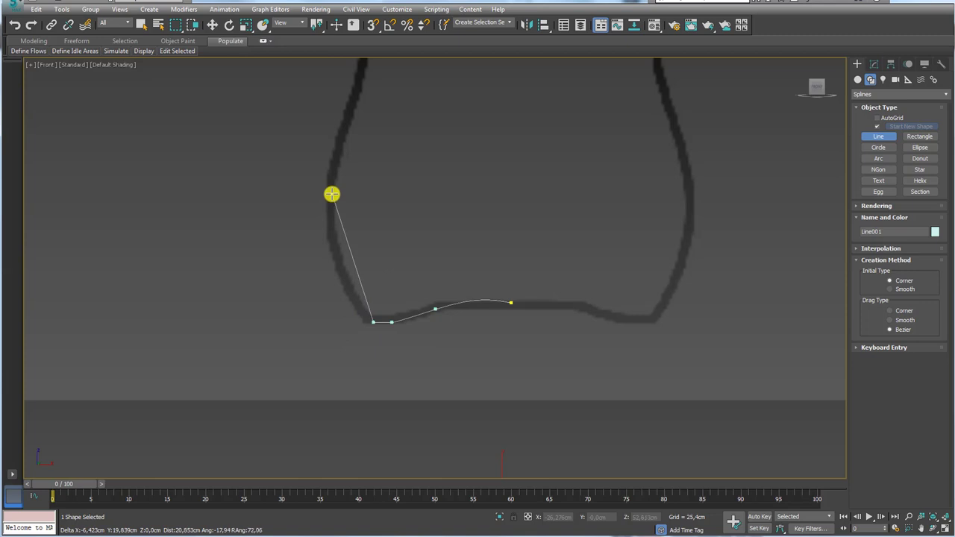
# Continue the line up the left side through the waist and shoulder to the neck, then finish it
pyautogui.moveTo(331, 194); pyautogui.dragTo(332, 115)
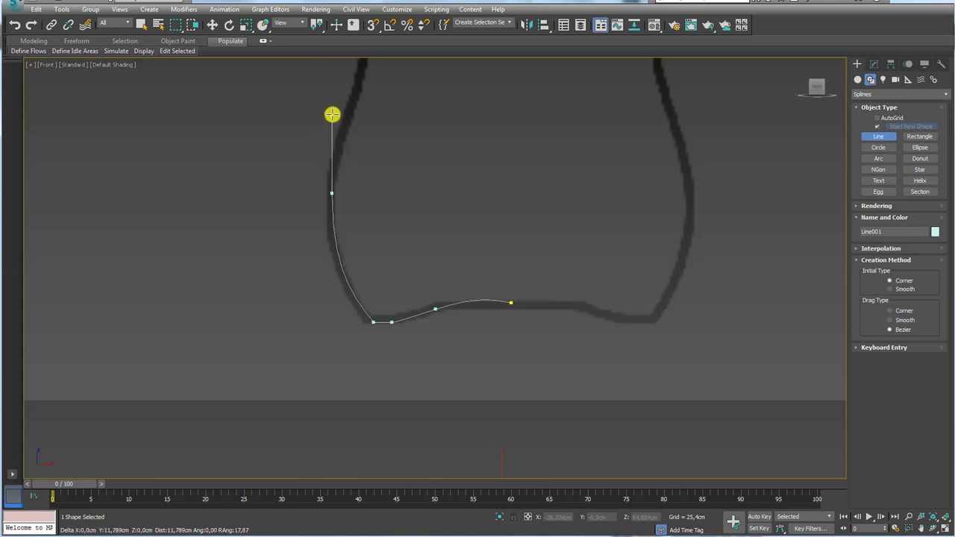
pyautogui.moveTo(332, 114); pyautogui.dragTo(379, 230, button='middle')
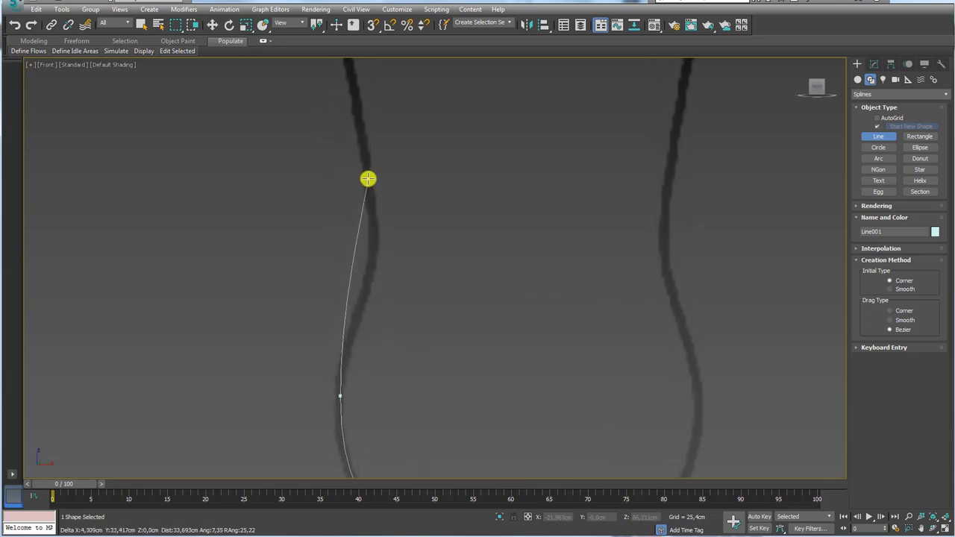
pyautogui.moveTo(368, 178); pyautogui.dragTo(365, 124)
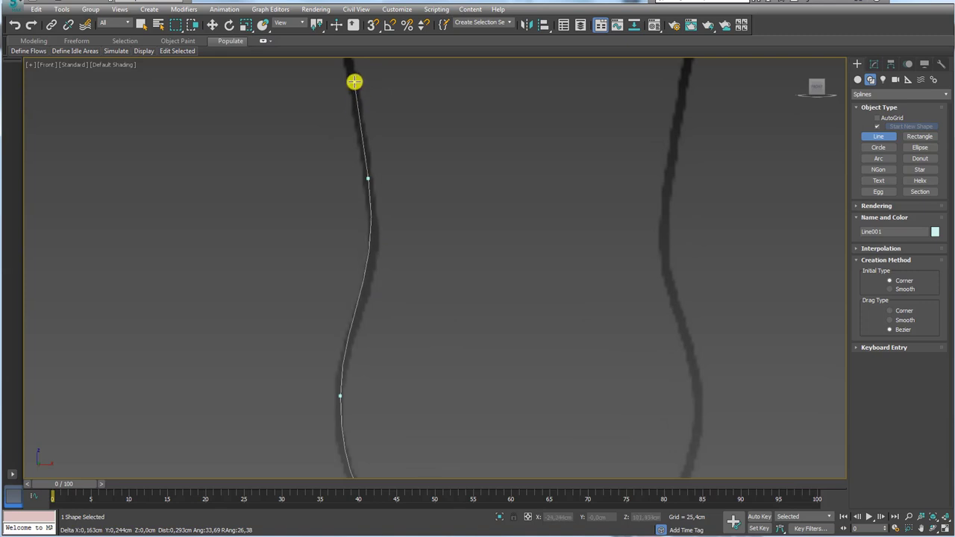
pyautogui.moveTo(355, 82); pyautogui.dragTo(349, 78)
pyautogui.moveTo(349, 82); pyautogui.dragTo(374, 297, button='middle')
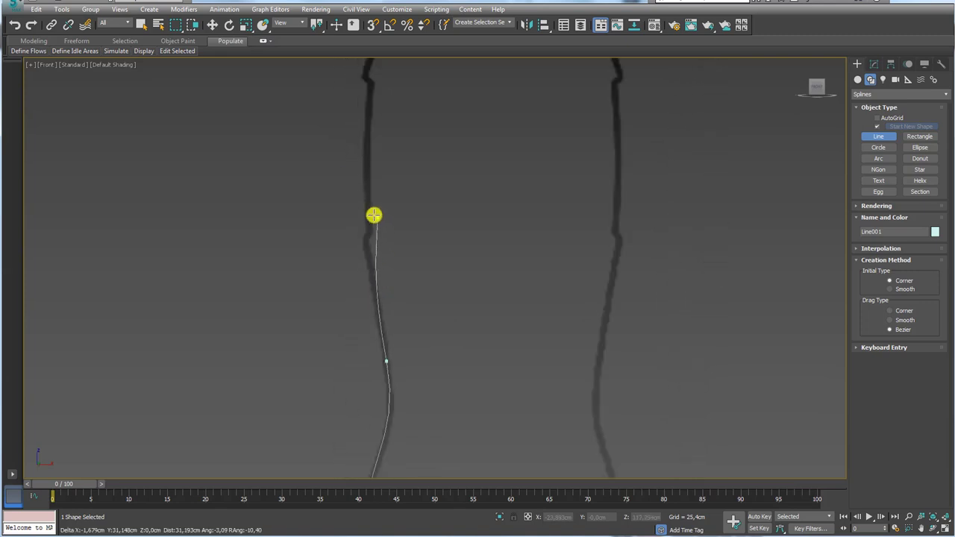
pyautogui.moveTo(363, 134); pyautogui.dragTo(360, 199, button='middle')
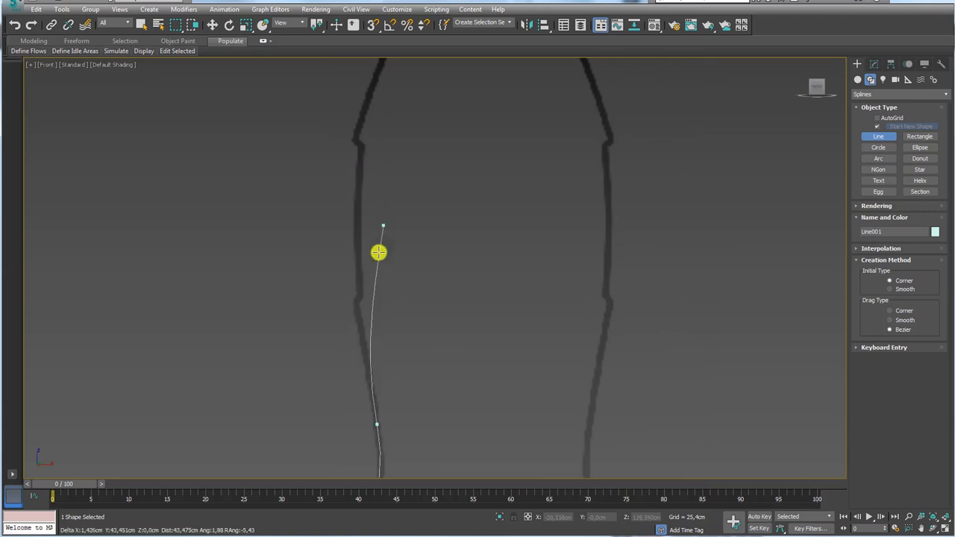
pyautogui.click(350, 215)
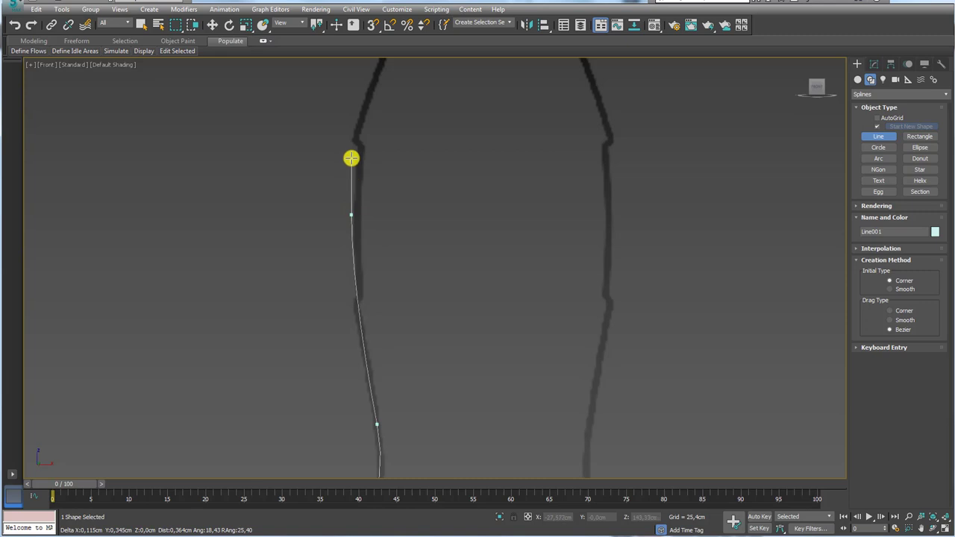
pyautogui.moveTo(369, 104); pyautogui.dragTo(344, 252, button='middle')
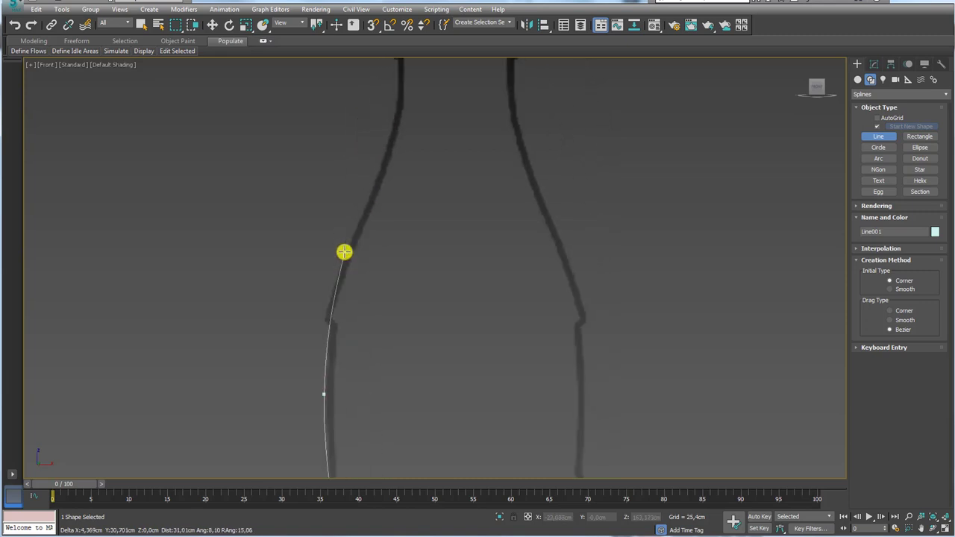
pyautogui.moveTo(367, 209); pyautogui.dragTo(402, 110)
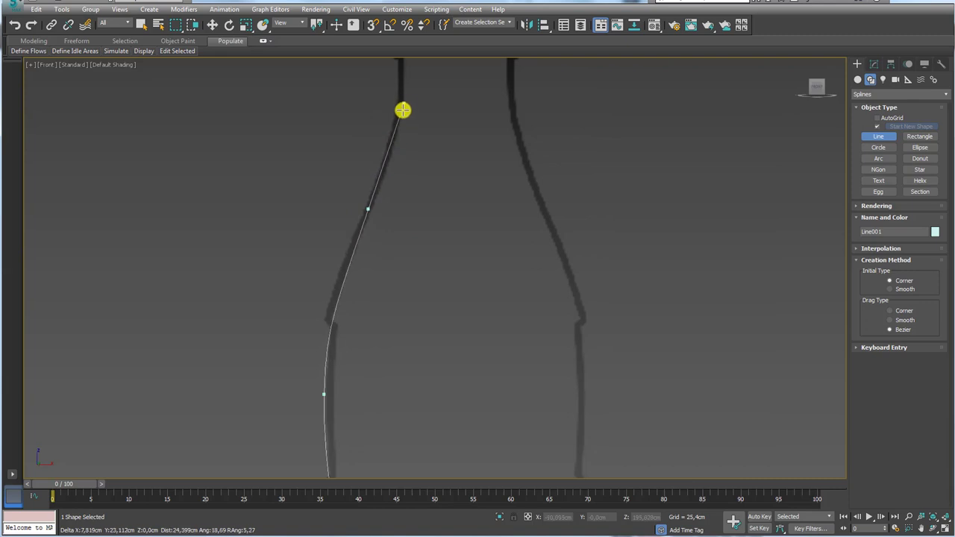
pyautogui.moveTo(402, 110); pyautogui.dragTo(389, 303, button='middle')
pyautogui.scroll(2, 388, 290)
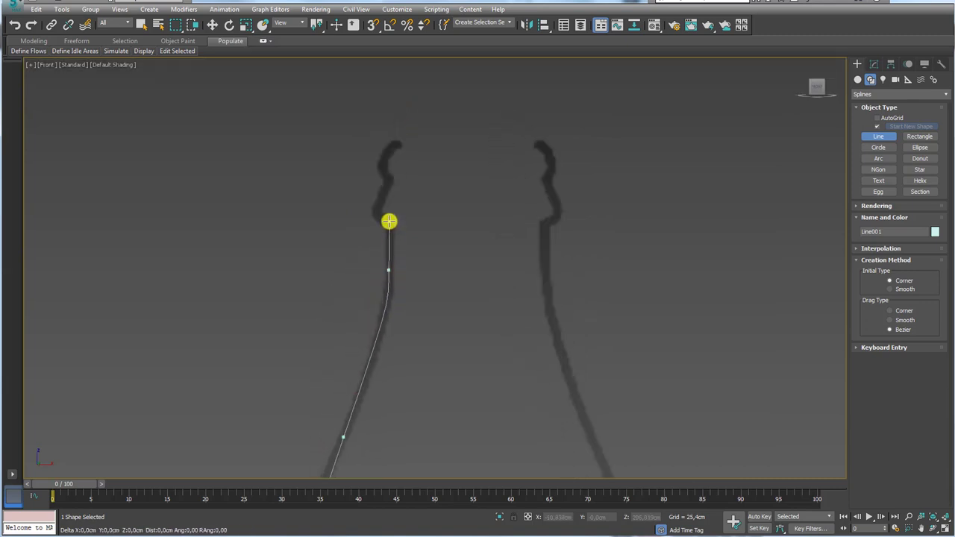
pyautogui.scroll(-3, 523, 222)
pyautogui.moveTo(475, 282); pyautogui.dragTo(557, 156, button='middle')
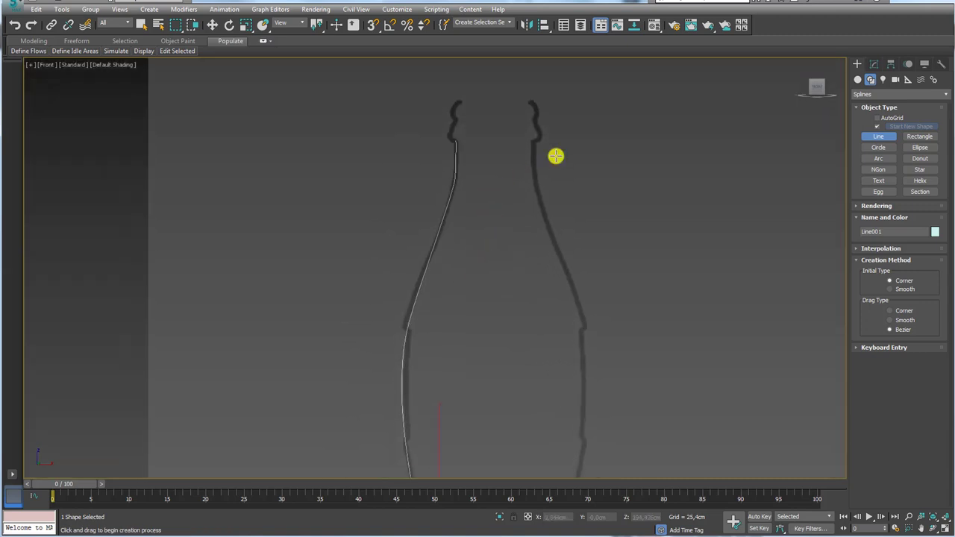
pyautogui.click(874, 64)
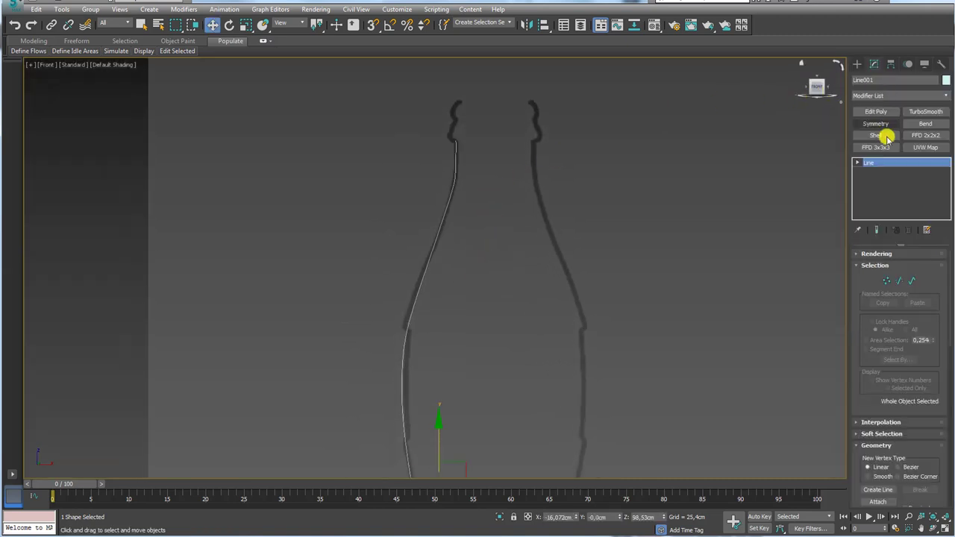
# In Vertex mode, rotate the neck vertex's Bezier handles slightly to follow the outline
pyautogui.click(886, 281)
pyautogui.click(455, 162)
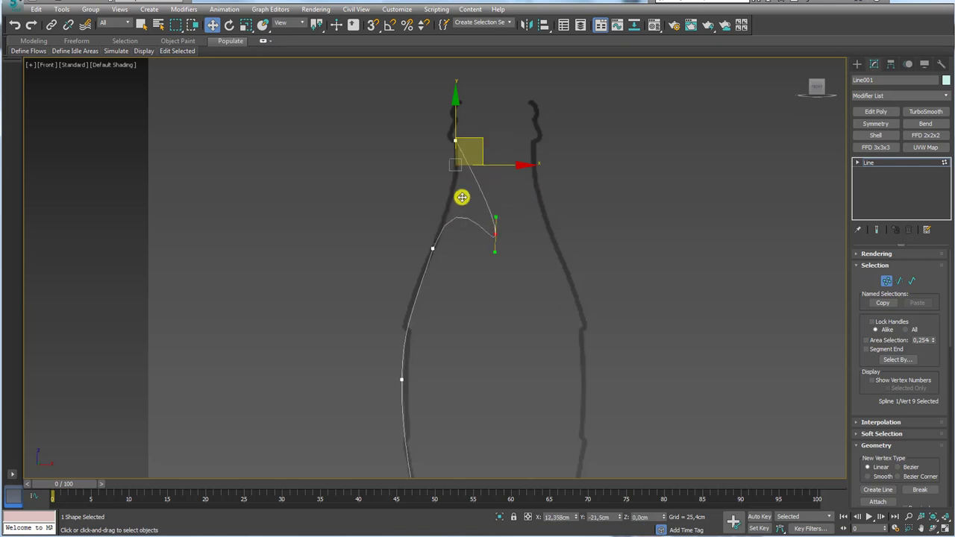
pyautogui.scroll(5, 452, 170)
pyautogui.scroll(2, 482, 149)
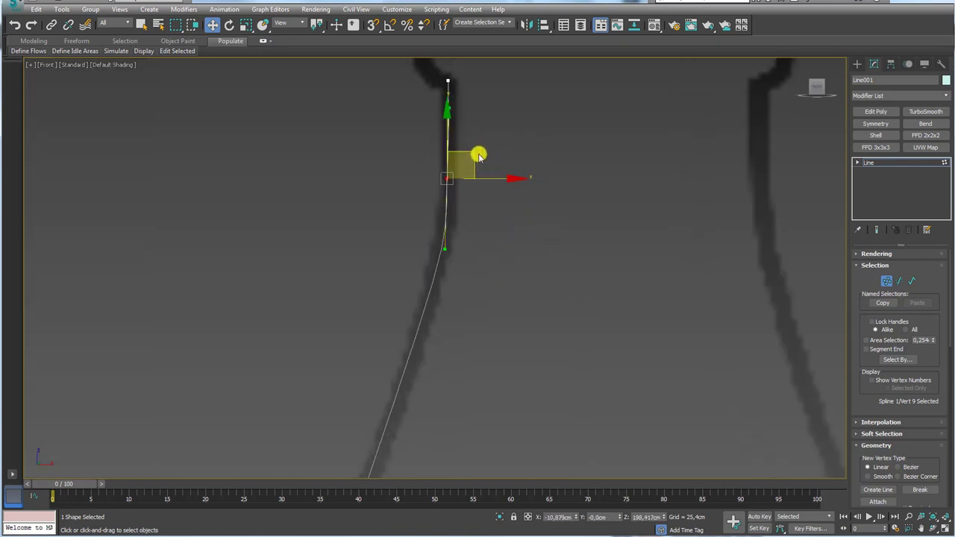
pyautogui.press('e')
pyautogui.press('r')
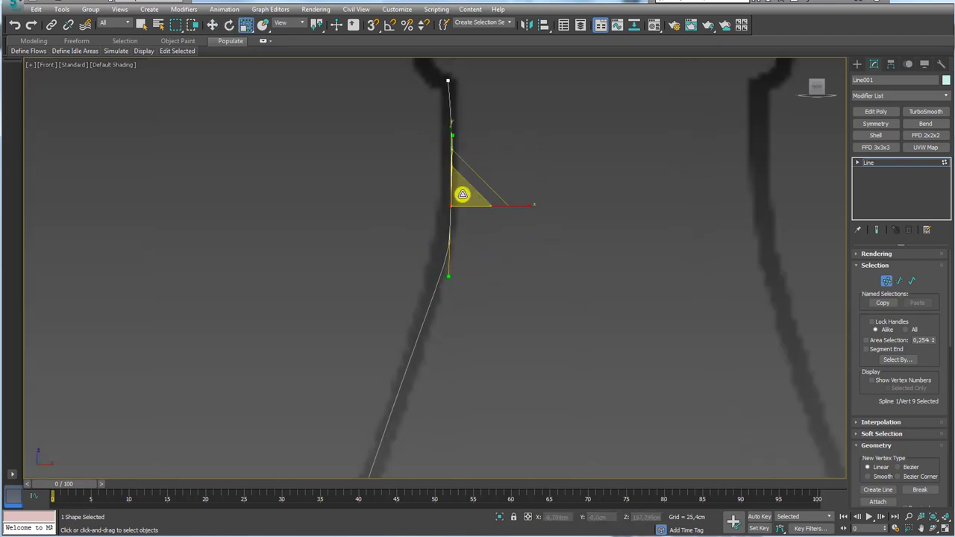
pyautogui.press('e')
pyautogui.moveTo(491, 175); pyautogui.dragTo(497, 160)
pyautogui.press('w')
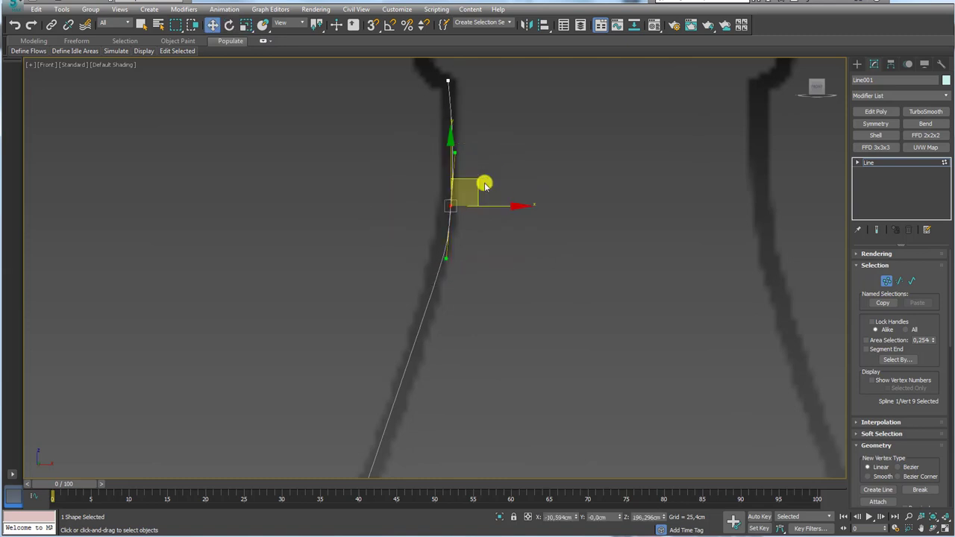
pyautogui.scroll(-3, 485, 283)
pyautogui.moveTo(488, 305); pyautogui.dragTo(478, 214, button='middle')
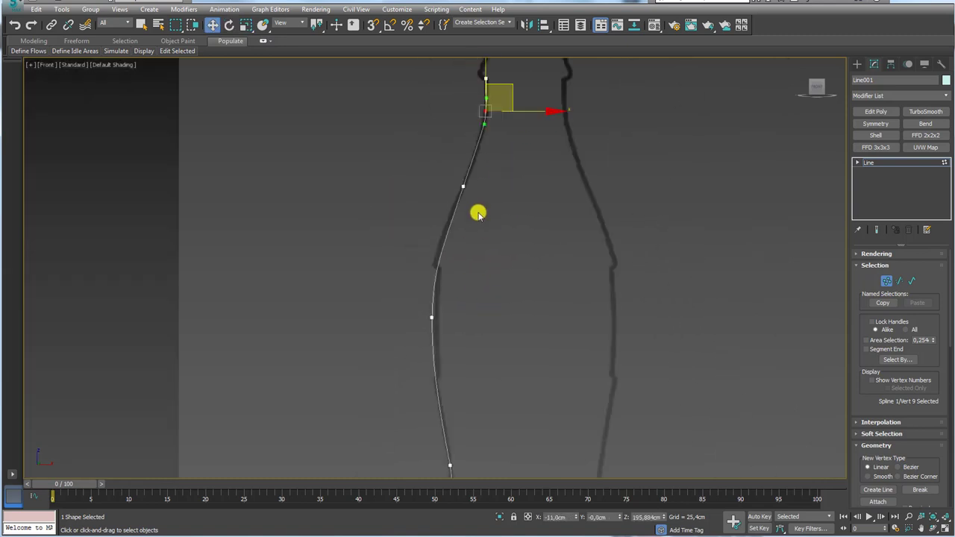
# Shorten the shoulder vertex's curve handles by scaling them
pyautogui.moveTo(416, 215); pyautogui.dragTo(416, 216)
pyautogui.press('e')
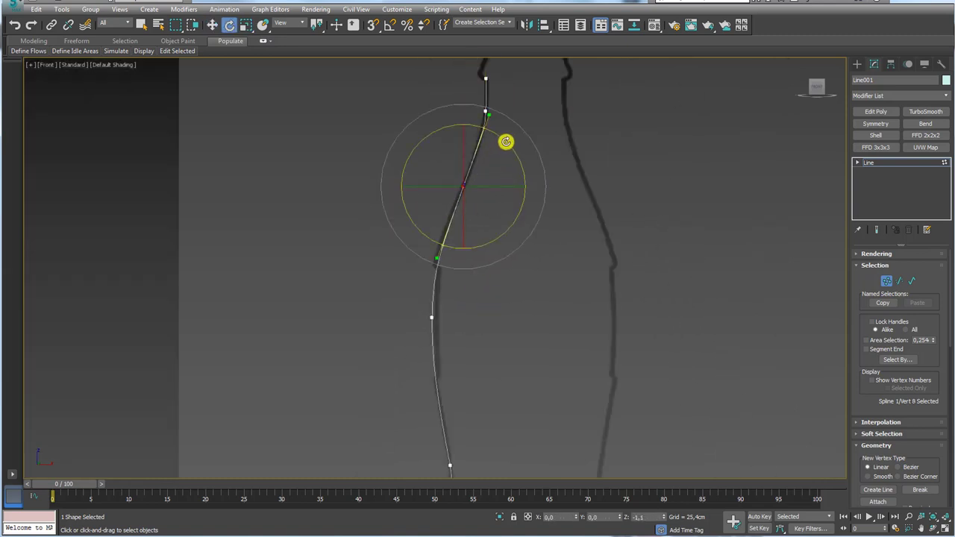
pyautogui.press('r')
pyautogui.moveTo(473, 175)
pyautogui.mouseDown()
pyautogui.moveTo(476, 193)
pyautogui.moveTo(480, 176)
pyautogui.mouseUp()
pyautogui.press('w')
# Rotate the lower vertex tangent near the base to match the outline, then return to Line level
pyautogui.press('e')
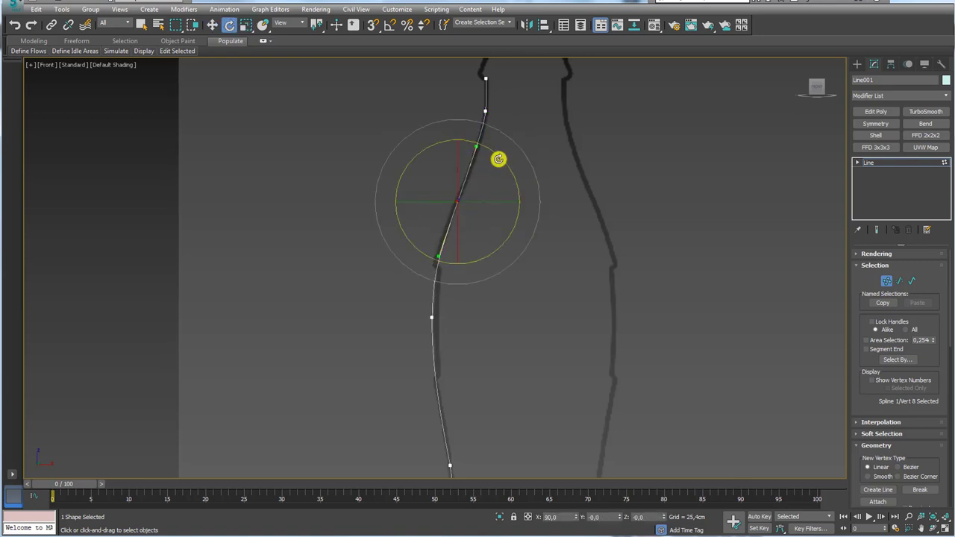
pyautogui.moveTo(508, 356); pyautogui.dragTo(512, 252, button='middle')
pyautogui.moveTo(467, 266); pyautogui.dragTo(433, 224)
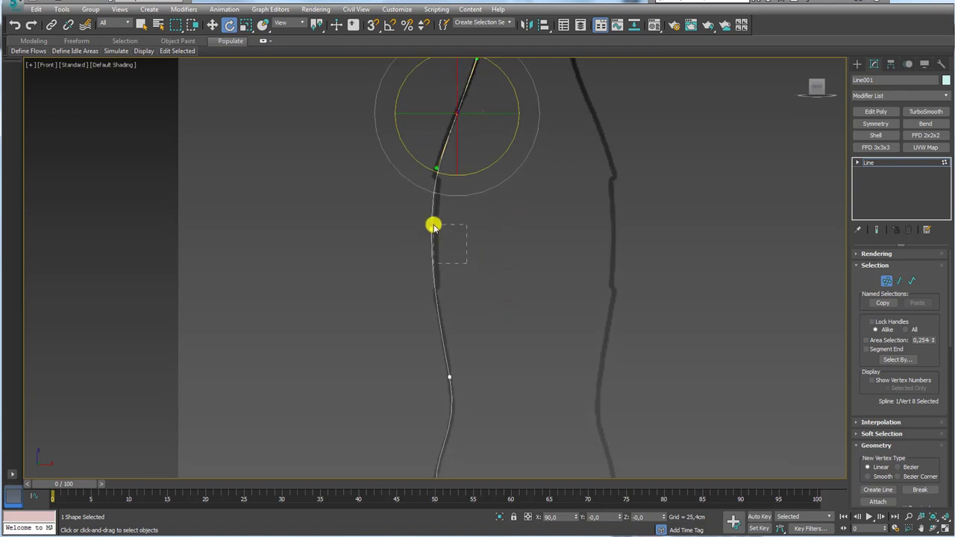
pyautogui.press('w')
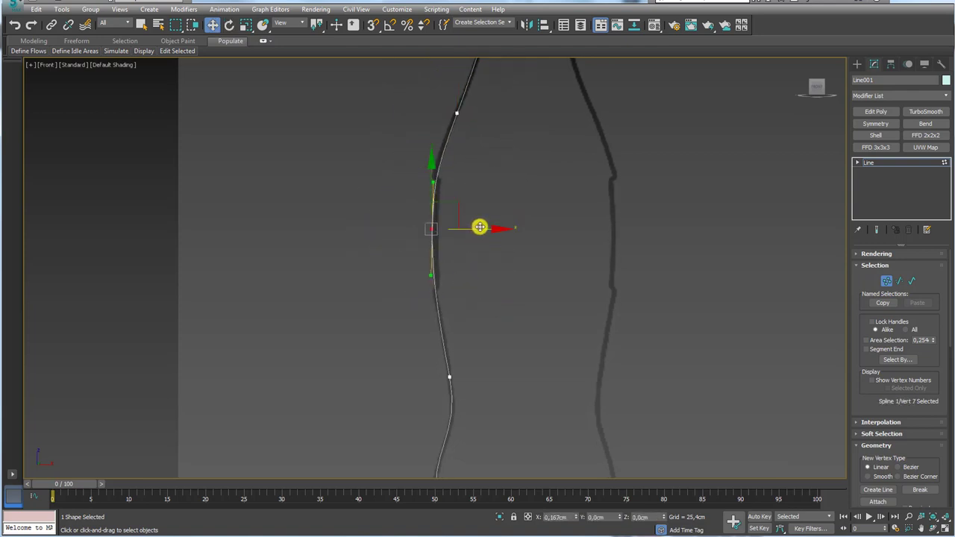
pyautogui.moveTo(497, 316); pyautogui.dragTo(506, 239, button='middle')
pyautogui.moveTo(493, 272); pyautogui.dragTo(434, 314)
pyautogui.press('e')
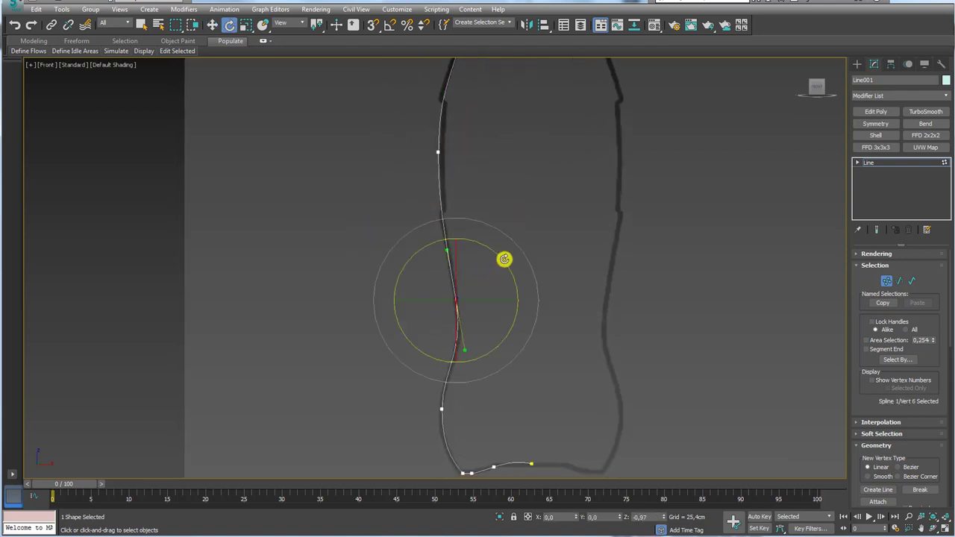
pyautogui.moveTo(572, 378); pyautogui.dragTo(565, 270, button='middle')
pyautogui.moveTo(450, 311); pyautogui.dragTo(430, 287)
pyautogui.press('w')
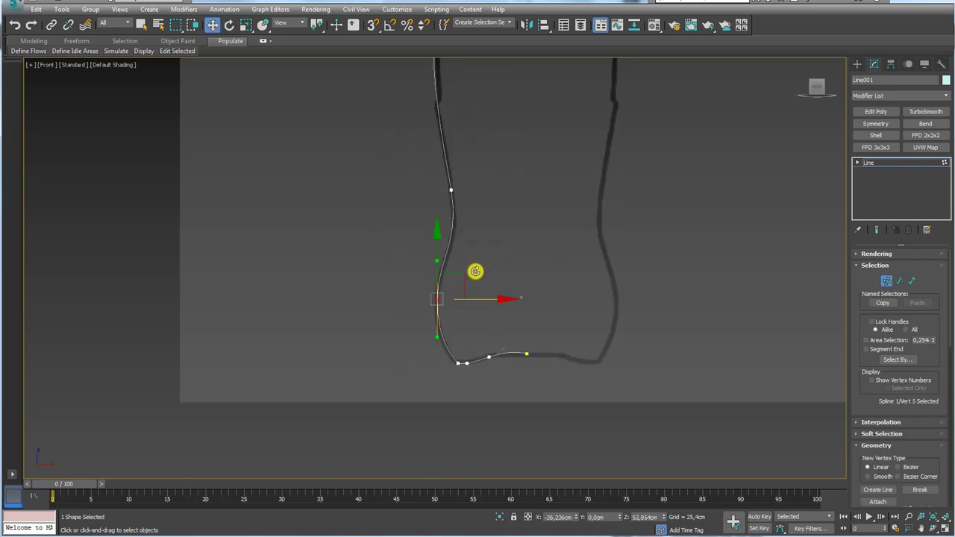
pyautogui.click(869, 162)
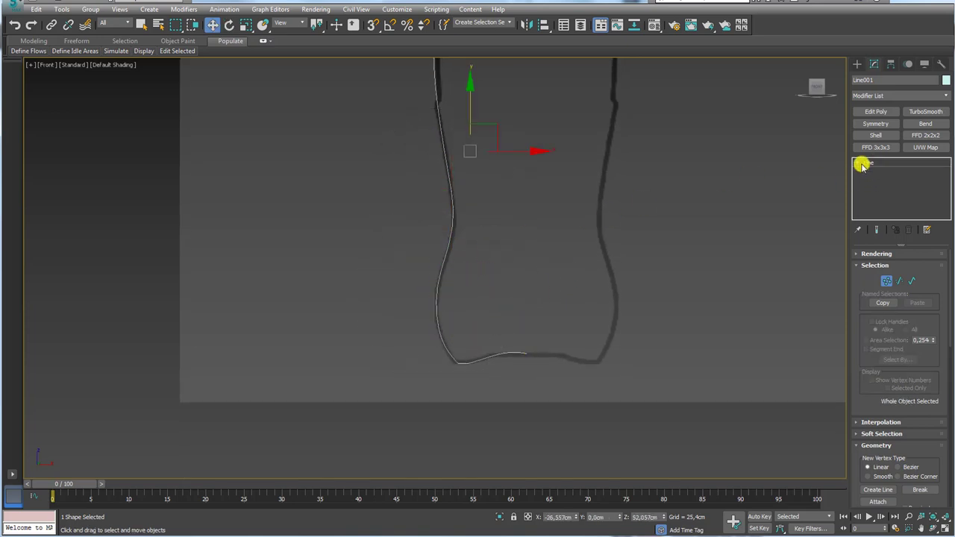
pyautogui.scroll(-2, 518, 294)
pyautogui.scroll(-2, 515, 302)
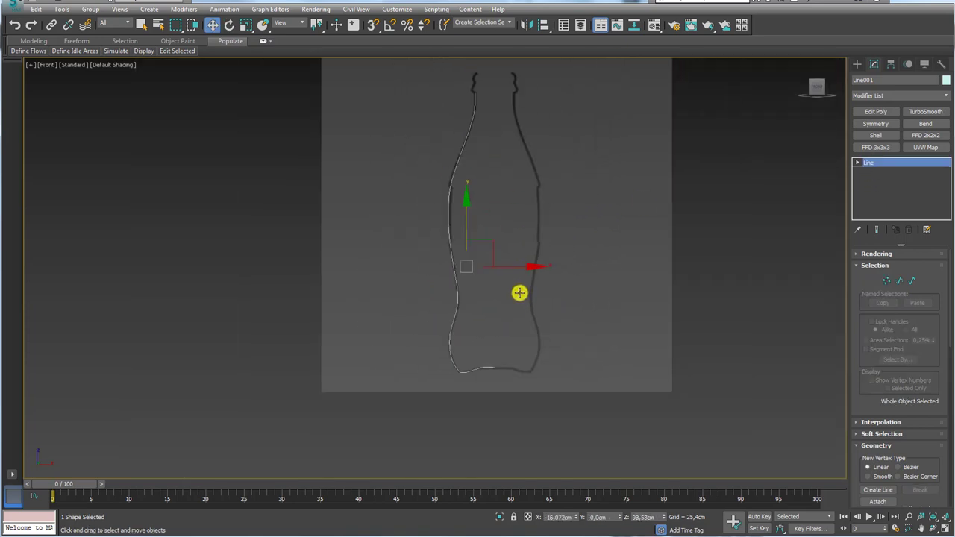
# In Perspective view, apply a Lathe modifier to Line001, spinning it 360° with 16 segments
pyautogui.press('p')
pyautogui.moveTo(518, 269)
pyautogui.keyDown('alt'); pyautogui.mouseDown(button='middle')
pyautogui.moveTo(544, 279)
pyautogui.moveTo(557, 330)
pyautogui.moveTo(608, 328)
pyautogui.moveTo(586, 371)
pyautogui.moveTo(557, 312)
pyautogui.moveTo(570, 320)
pyautogui.mouseUp(button='middle'); pyautogui.keyUp('alt')
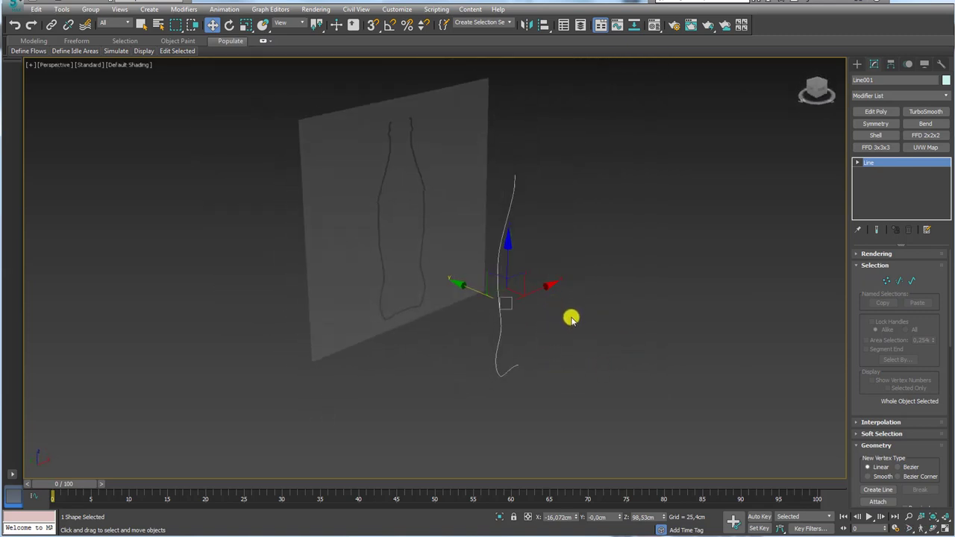
pyautogui.keyDown('alt'); pyautogui.moveTo(728, 251); pyautogui.dragTo(631, 292, button='middle'); pyautogui.keyUp('alt')
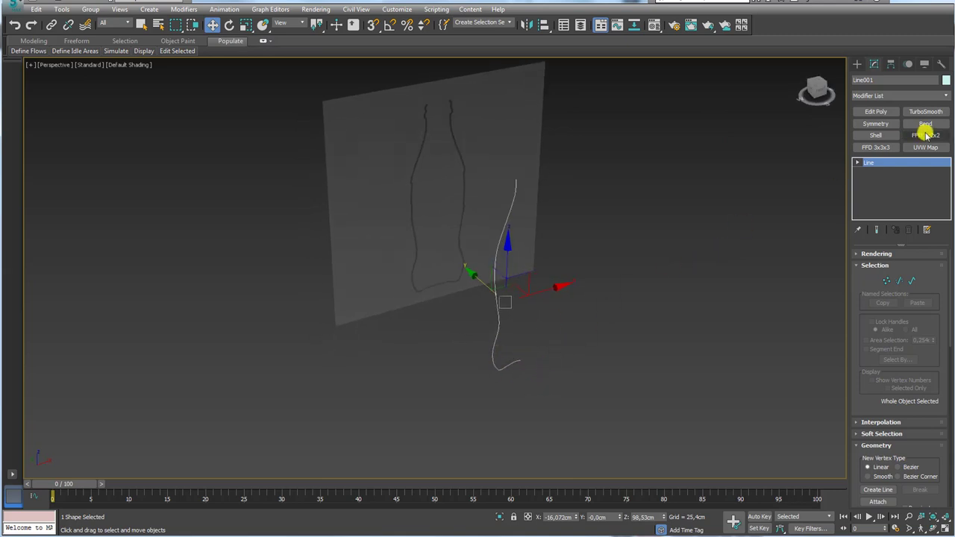
pyautogui.click(946, 95)
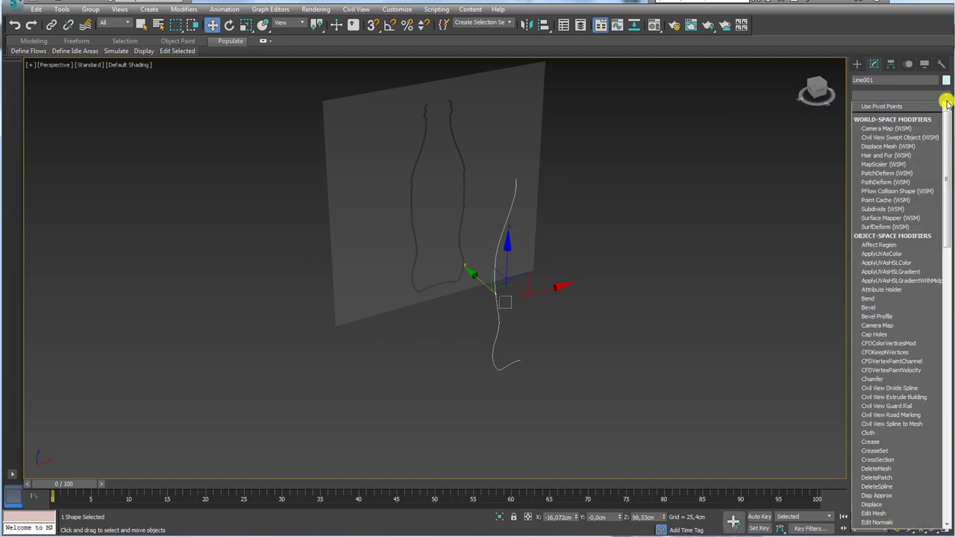
pyautogui.moveTo(947, 105); pyautogui.dragTo(950, 201)
pyautogui.scroll(-5, 902, 267)
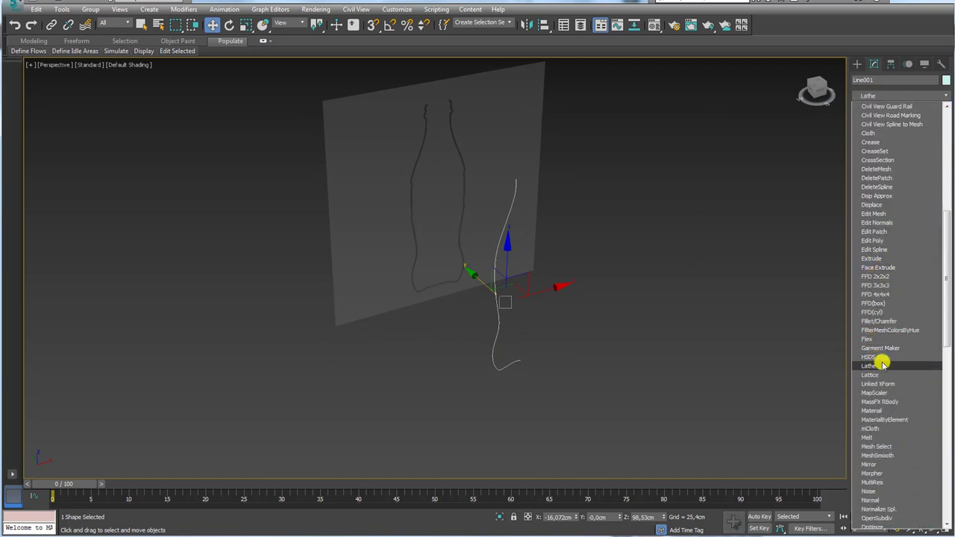
pyautogui.click(889, 366)
pyautogui.keyDown('alt'); pyautogui.moveTo(703, 307); pyautogui.dragTo(793, 365, button='middle'); pyautogui.keyUp('alt')
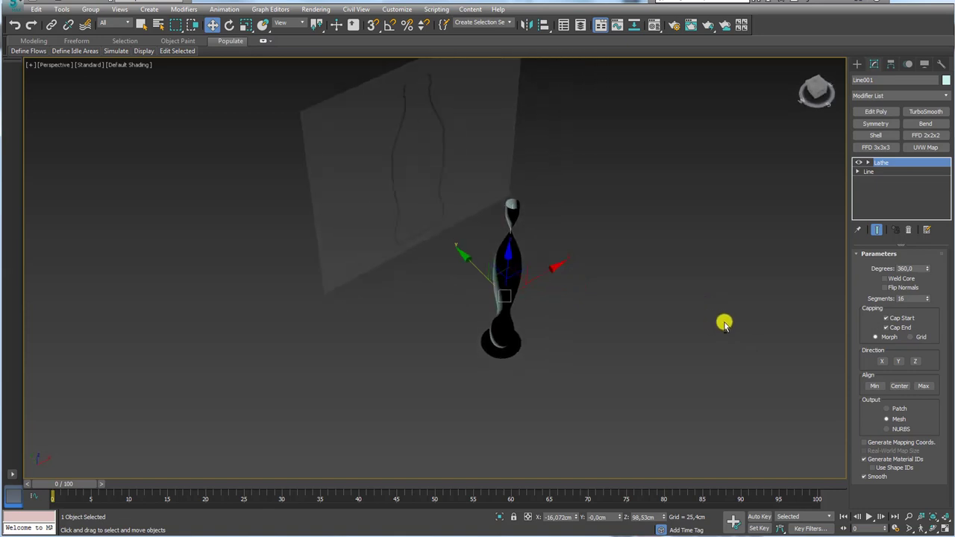
# Set the Lathe to Align Max, with Flip Normals and Weld Core on
pyautogui.click(924, 385)
pyautogui.moveTo(640, 312)
pyautogui.keyDown('alt'); pyautogui.mouseDown(button='middle')
pyautogui.moveTo(589, 306)
pyautogui.moveTo(625, 252)
pyautogui.moveTo(674, 273)
pyautogui.moveTo(630, 294)
pyautogui.moveTo(624, 325)
pyautogui.moveTo(512, 241)
pyautogui.moveTo(533, 277)
pyautogui.moveTo(527, 290)
pyautogui.mouseUp(button='middle'); pyautogui.keyUp('alt')
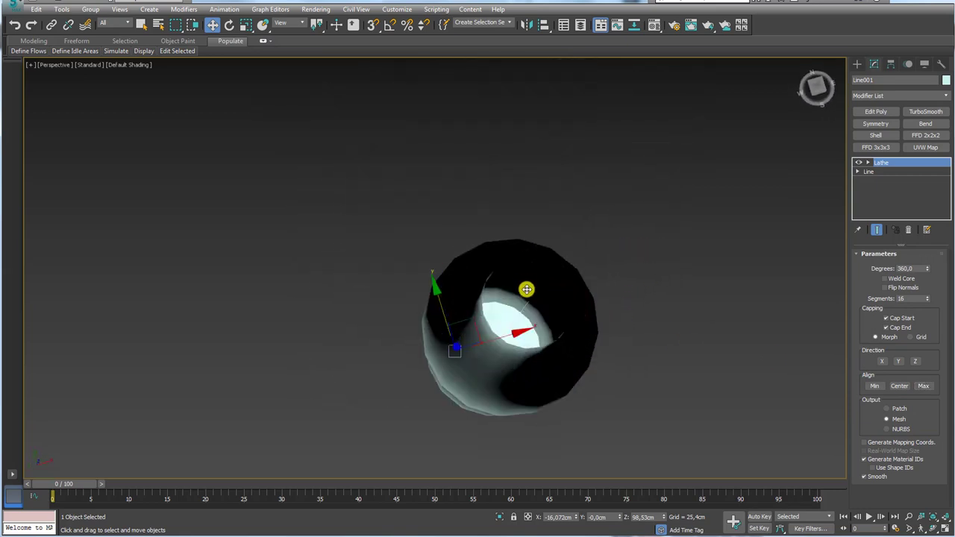
pyautogui.moveTo(543, 337)
pyautogui.keyDown('alt'); pyautogui.mouseDown(button='middle')
pyautogui.moveTo(550, 284)
pyautogui.moveTo(605, 265)
pyautogui.mouseUp(button='middle'); pyautogui.keyUp('alt')
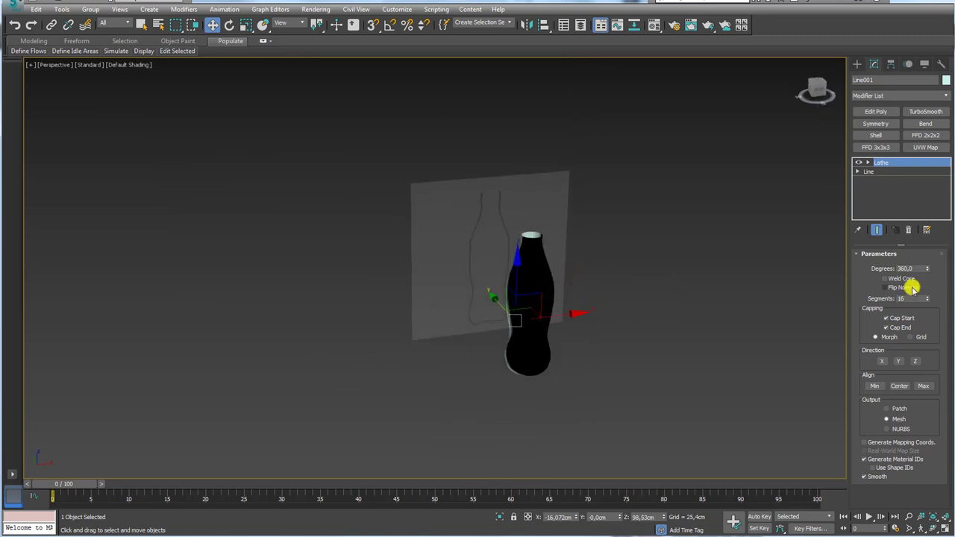
pyautogui.click(888, 287)
pyautogui.moveTo(567, 292)
pyautogui.keyDown('alt'); pyautogui.mouseDown(button='middle')
pyautogui.moveTo(555, 348)
pyautogui.moveTo(565, 281)
pyautogui.moveTo(553, 364)
pyautogui.moveTo(561, 321)
pyautogui.mouseUp(button='middle'); pyautogui.keyUp('alt')
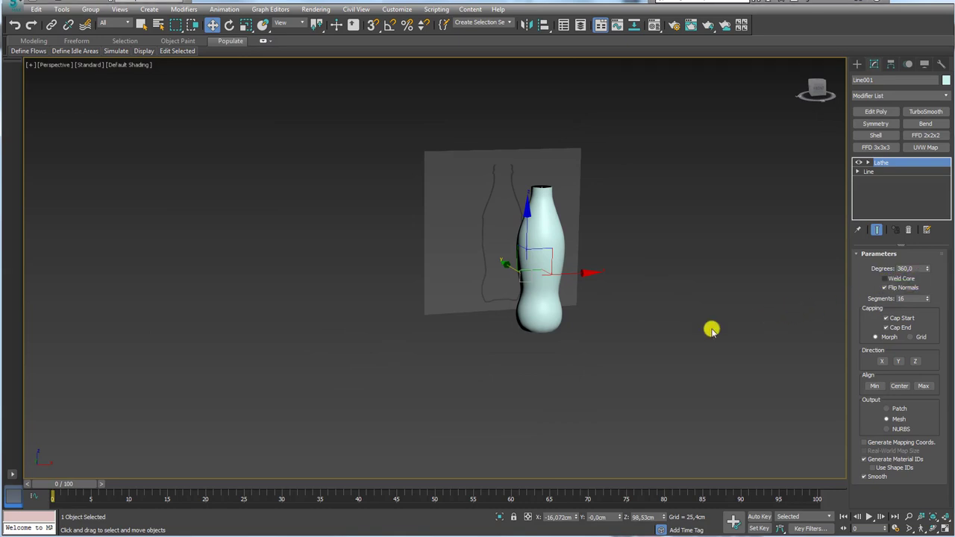
pyautogui.moveTo(624, 354)
pyautogui.keyDown('alt'); pyautogui.mouseDown(button='middle')
pyautogui.moveTo(608, 288)
pyautogui.moveTo(554, 283)
pyautogui.mouseUp(button='middle'); pyautogui.keyUp('alt')
# Turn on Edged Faces (F4) so mesh edges show over the shaded bottle
pyautogui.scroll(3, 557, 322)
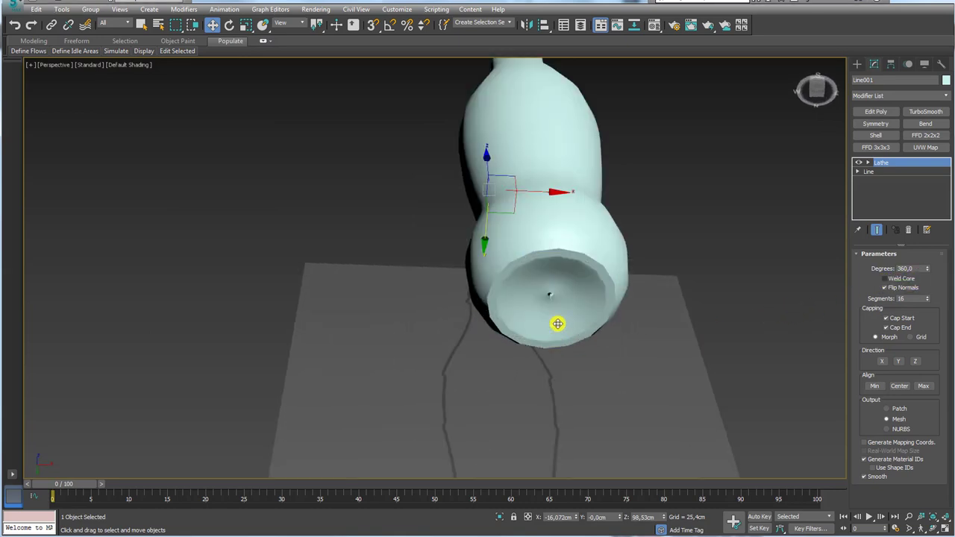
pyautogui.scroll(3, 558, 271)
pyautogui.scroll(2, 545, 292)
pyautogui.scroll(2, 549, 291)
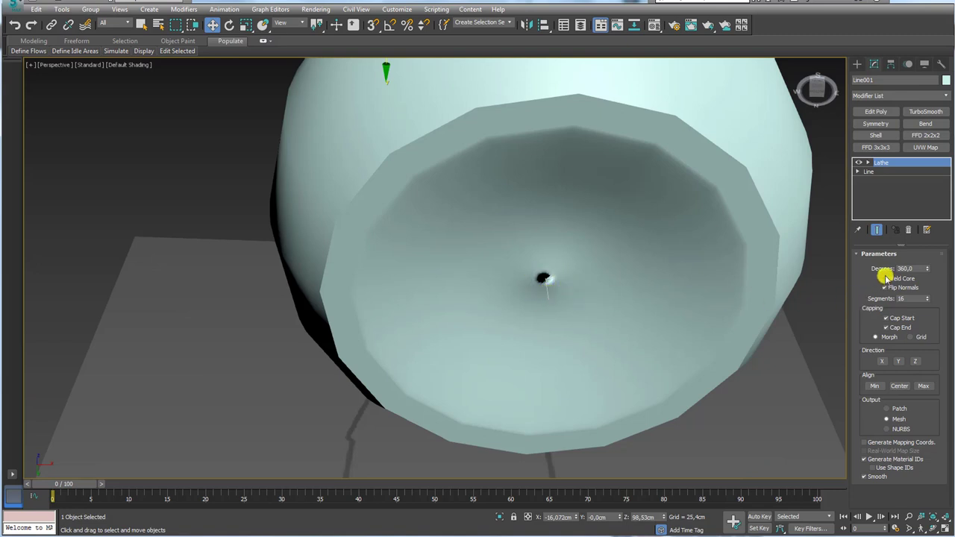
pyautogui.scroll(2, 567, 262)
pyautogui.scroll(-3, 552, 258)
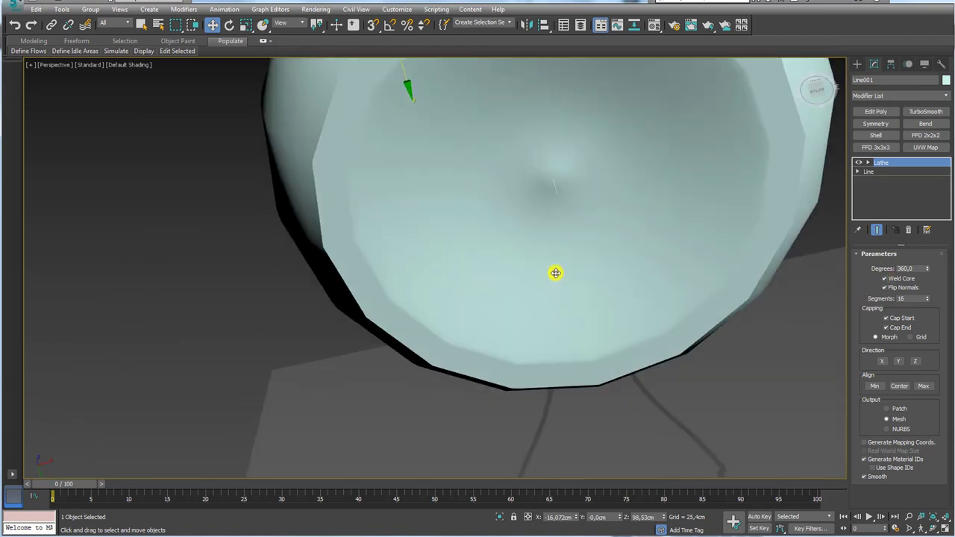
pyautogui.scroll(-3, 575, 239)
pyautogui.moveTo(592, 207)
pyautogui.keyDown('alt'); pyautogui.mouseDown(button='middle')
pyautogui.moveTo(593, 350)
pyautogui.moveTo(581, 329)
pyautogui.mouseUp(button='middle'); pyautogui.keyUp('alt')
pyautogui.press('F4')
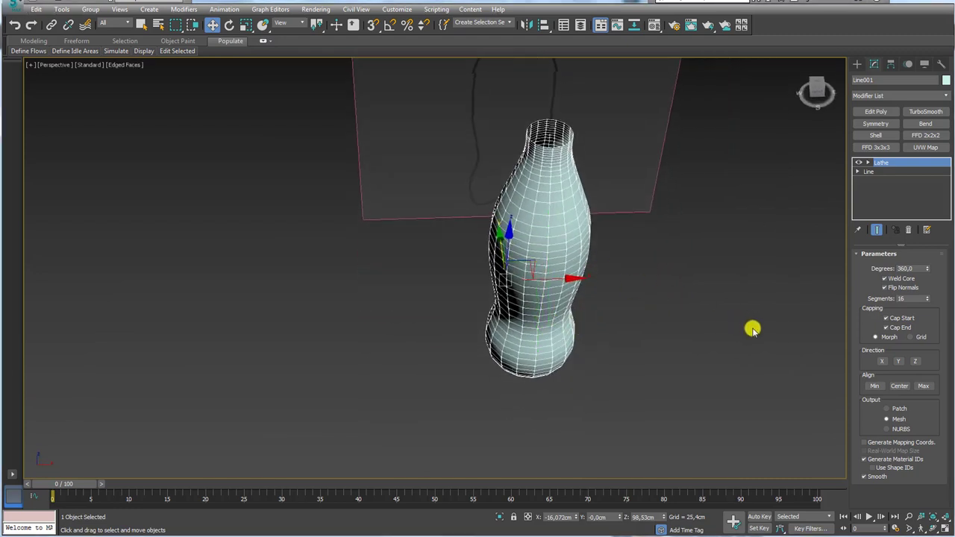
pyautogui.keyDown('alt'); pyautogui.moveTo(667, 343); pyautogui.dragTo(448, 464, button='middle'); pyautogui.keyUp('alt')
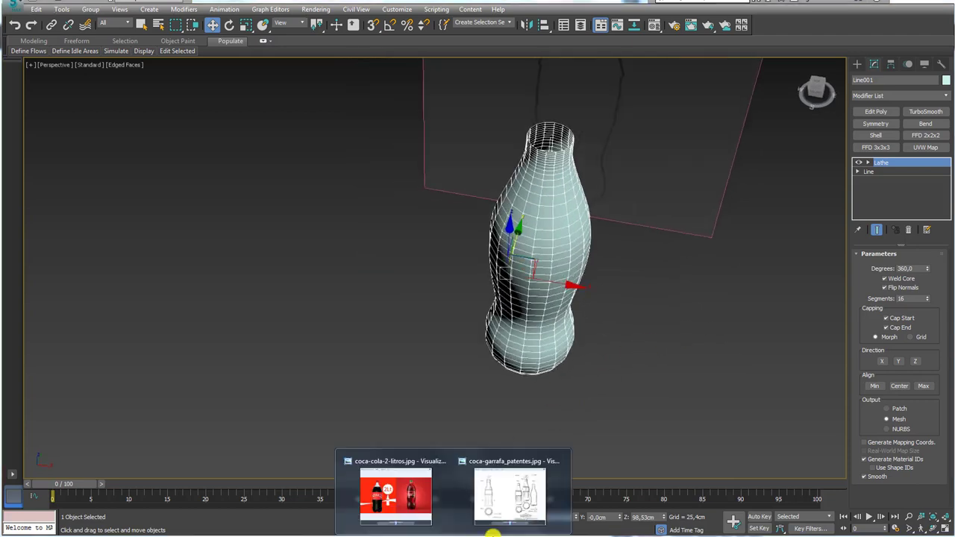
# View coca-garrafa_patentes.jpg zoomed on its ring cross-sections, then minimize Photo Viewer
pyautogui.click(510, 501)
pyautogui.scroll(1, 601, 272)
pyautogui.scroll(1, 590, 277)
pyautogui.scroll(2, 580, 248)
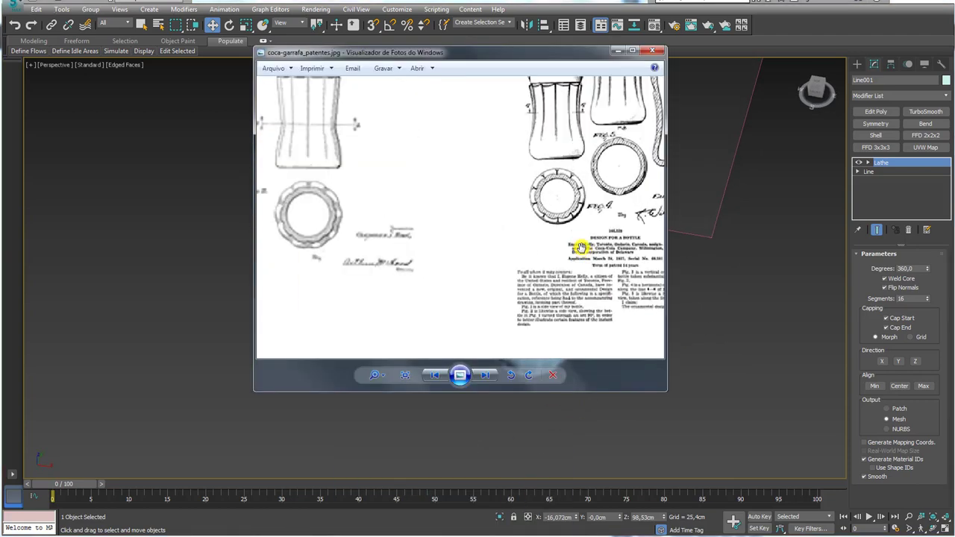
pyautogui.moveTo(565, 214)
pyautogui.mouseDown()
pyautogui.moveTo(561, 196)
pyautogui.moveTo(571, 186)
pyautogui.mouseUp()
pyautogui.press('Escape')
pyautogui.click(618, 50)
# Try 10 Lathe segments and inspect the bottle's lower body
pyautogui.moveTo(682, 127)
pyautogui.keyDown('alt'); pyautogui.mouseDown(button='middle')
pyautogui.moveTo(654, 175)
pyautogui.moveTo(875, 299)
pyautogui.mouseUp(button='middle'); pyautogui.keyUp('alt')
pyautogui.doubleClick(910, 299)
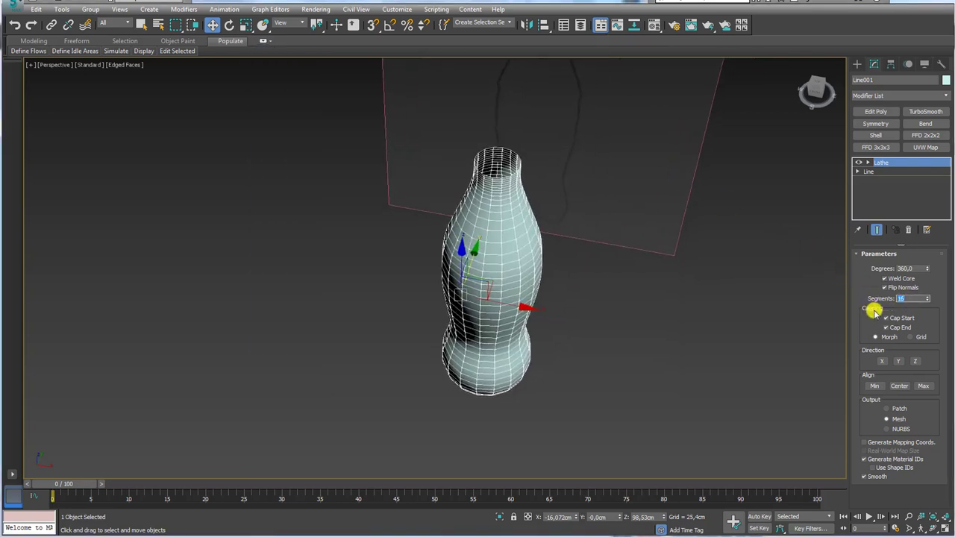
pyautogui.write('10')
pyautogui.press('Return')
pyautogui.moveTo(561, 313)
pyautogui.keyDown('alt'); pyautogui.mouseDown(button='middle')
pyautogui.moveTo(561, 345)
pyautogui.moveTo(523, 252)
pyautogui.mouseUp(button='middle'); pyautogui.keyUp('alt')
pyautogui.scroll(5, 490, 358)
pyautogui.keyDown('alt'); pyautogui.moveTo(490, 358); pyautogui.dragTo(462, 380, button='middle'); pyautogui.keyUp('alt')
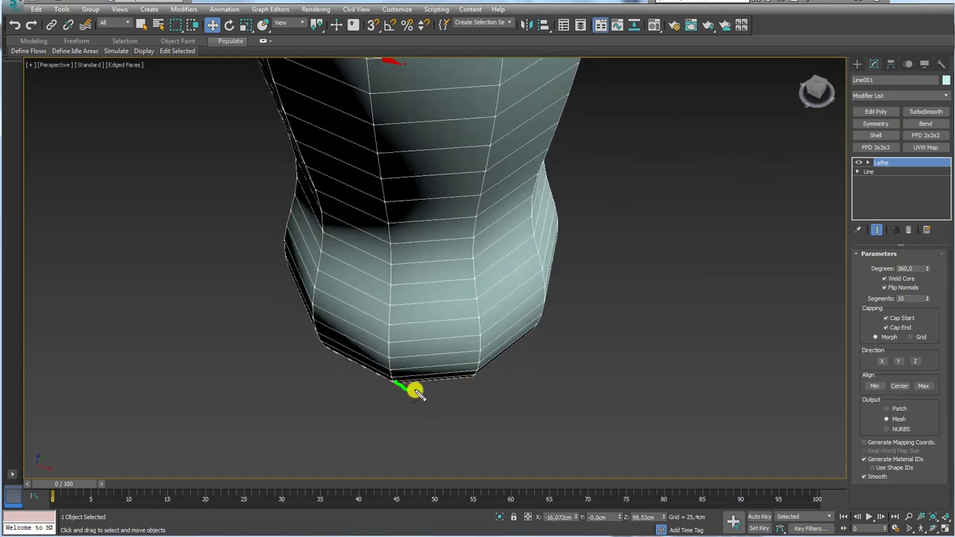
pyautogui.moveTo(414, 390); pyautogui.dragTo(465, 385)
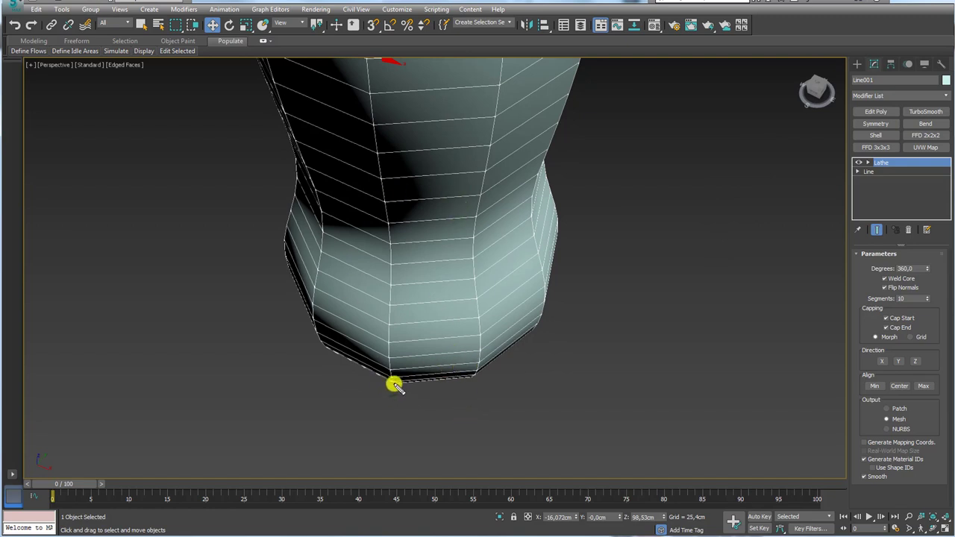
pyautogui.moveTo(407, 389); pyautogui.dragTo(472, 380)
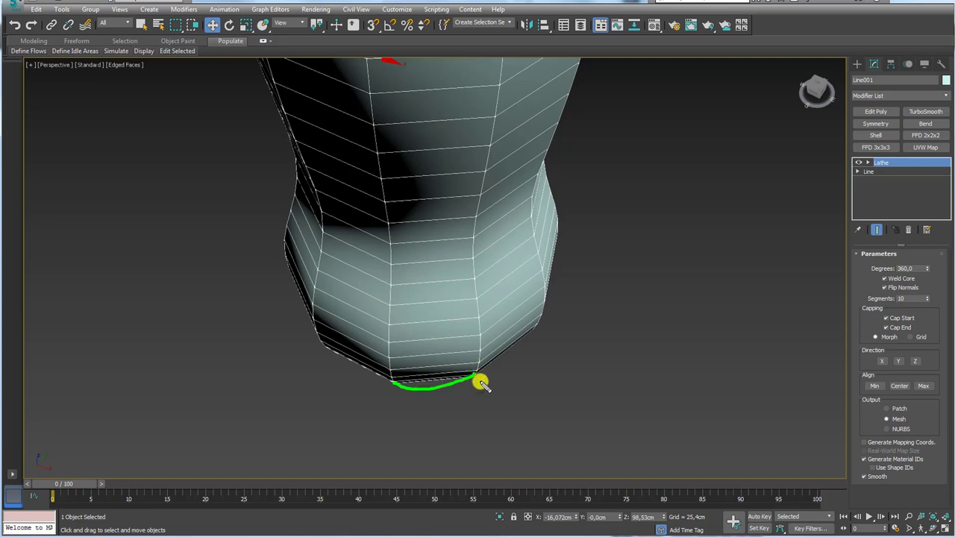
pyautogui.scroll(-5, 604, 335)
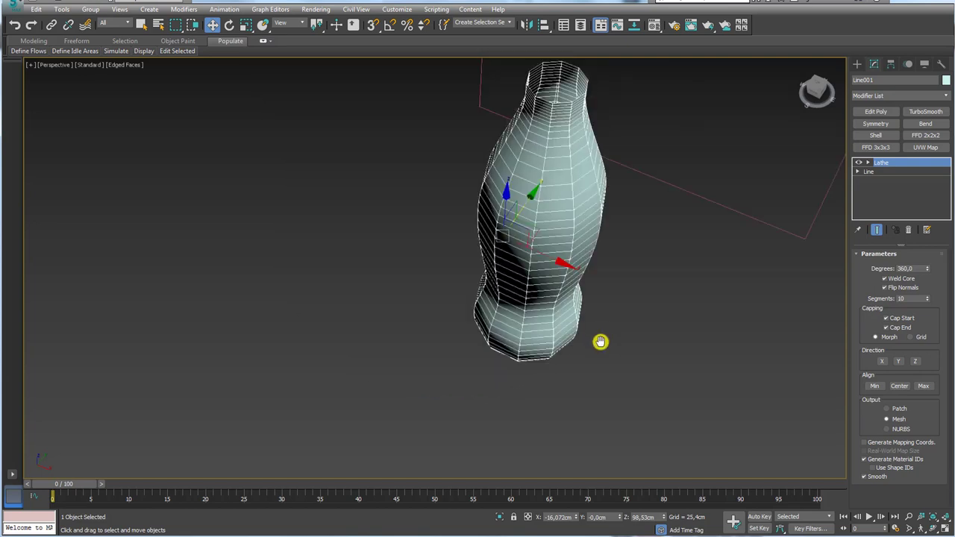
pyautogui.moveTo(603, 335)
pyautogui.keyDown('alt'); pyautogui.mouseDown(button='middle')
pyautogui.moveTo(657, 326)
pyautogui.moveTo(683, 337)
pyautogui.mouseUp(button='middle'); pyautogui.keyUp('alt')
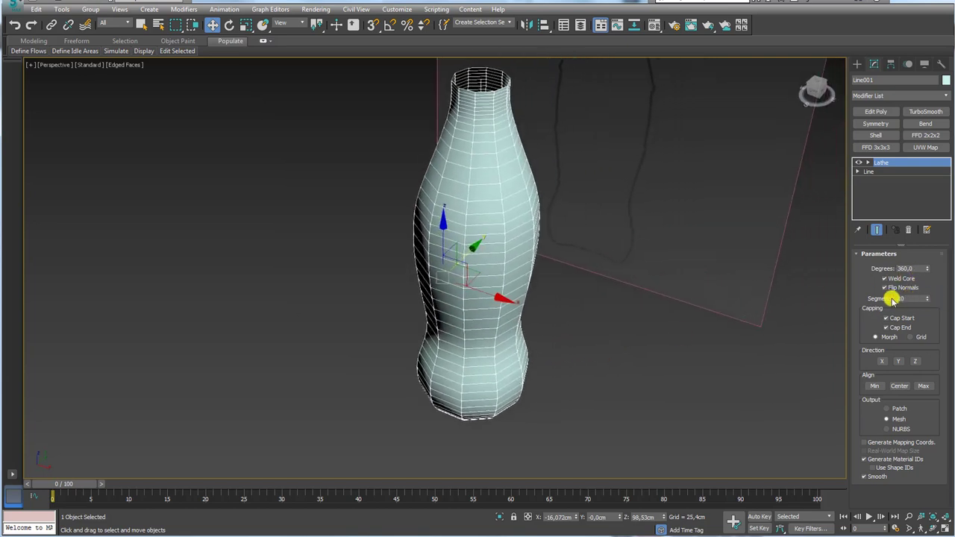
# Raise the Lathe segment count to 30 for a smoother, rounder bottle
pyautogui.moveTo(910, 299); pyautogui.dragTo(869, 300)
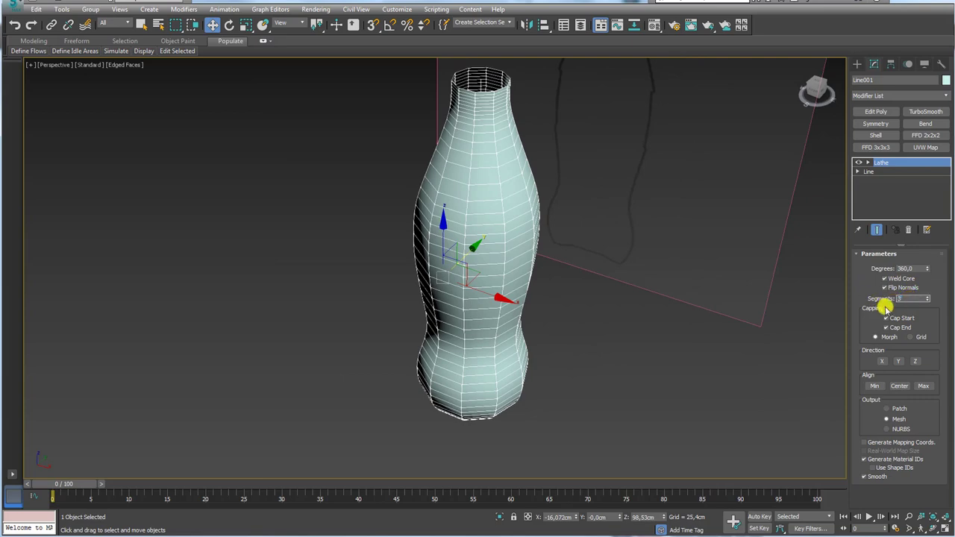
pyautogui.write('0')
pyautogui.press('Return')
pyautogui.moveTo(522, 339)
pyautogui.keyDown('alt'); pyautogui.mouseDown(button='middle')
pyautogui.moveTo(513, 303)
pyautogui.moveTo(512, 352)
pyautogui.moveTo(488, 399)
pyautogui.moveTo(523, 317)
pyautogui.moveTo(527, 260)
pyautogui.moveTo(545, 252)
pyautogui.moveTo(528, 301)
pyautogui.moveTo(543, 267)
pyautogui.moveTo(542, 293)
pyautogui.mouseUp(button='middle'); pyautogui.keyUp('alt')
pyautogui.moveTo(456, 282)
pyautogui.keyDown('alt'); pyautogui.mouseDown(button='middle')
pyautogui.moveTo(548, 275)
pyautogui.moveTo(474, 301)
pyautogui.mouseUp(button='middle'); pyautogui.keyUp('alt')
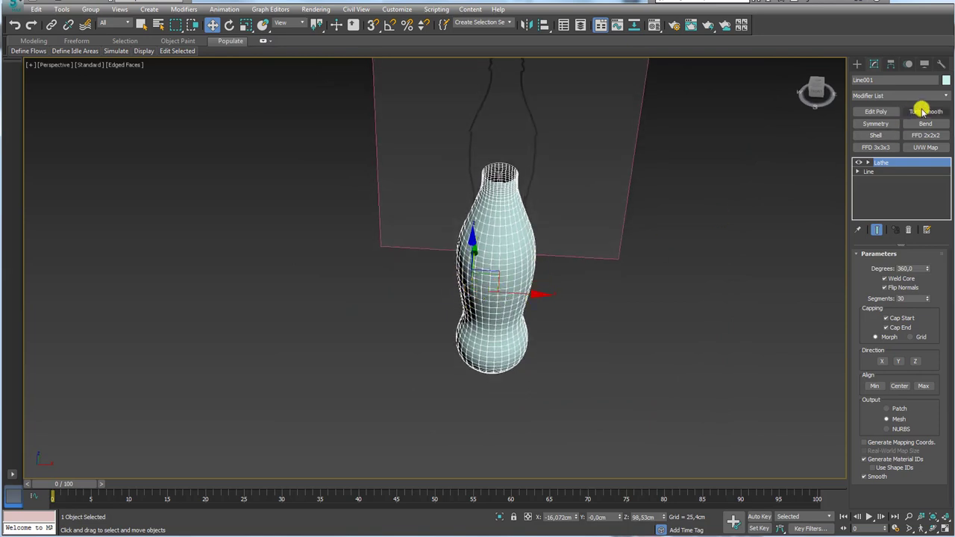
# Centre Line001's pivot on the bottle with Affect Pivot Only and Center to Object
pyautogui.click(891, 65)
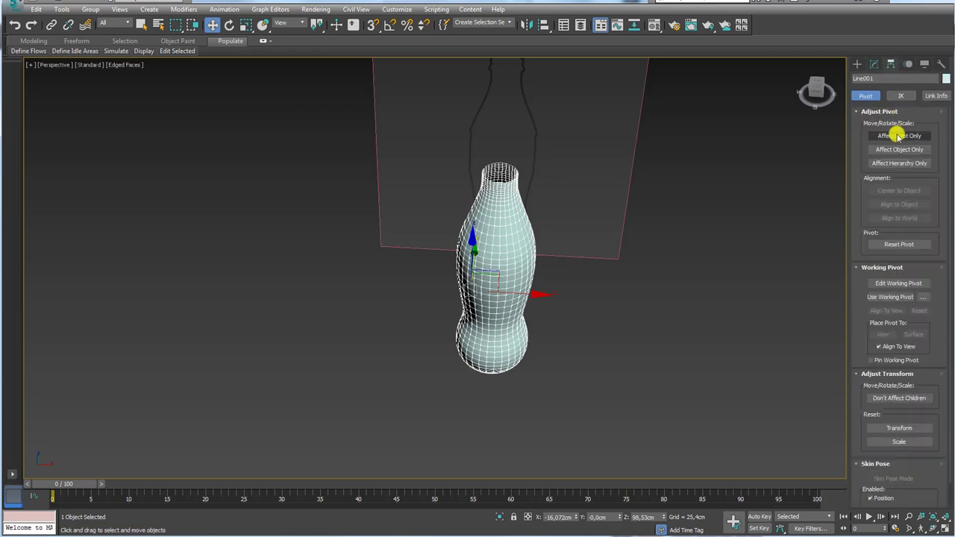
pyautogui.click(900, 135)
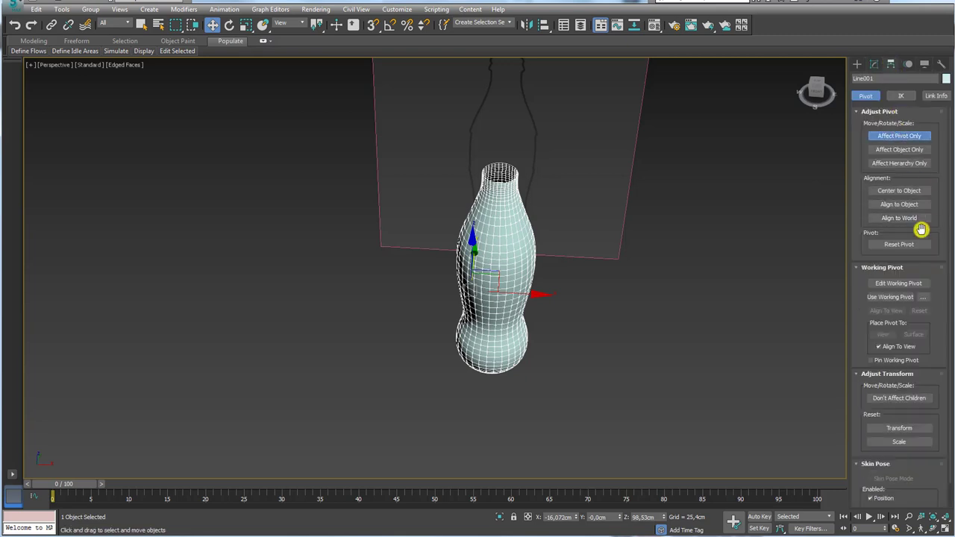
pyautogui.click(901, 192)
pyautogui.moveTo(614, 274)
pyautogui.keyDown('alt'); pyautogui.mouseDown(button='middle')
pyautogui.moveTo(614, 316)
pyautogui.moveTo(615, 270)
pyautogui.mouseUp(button='middle'); pyautogui.keyUp('alt')
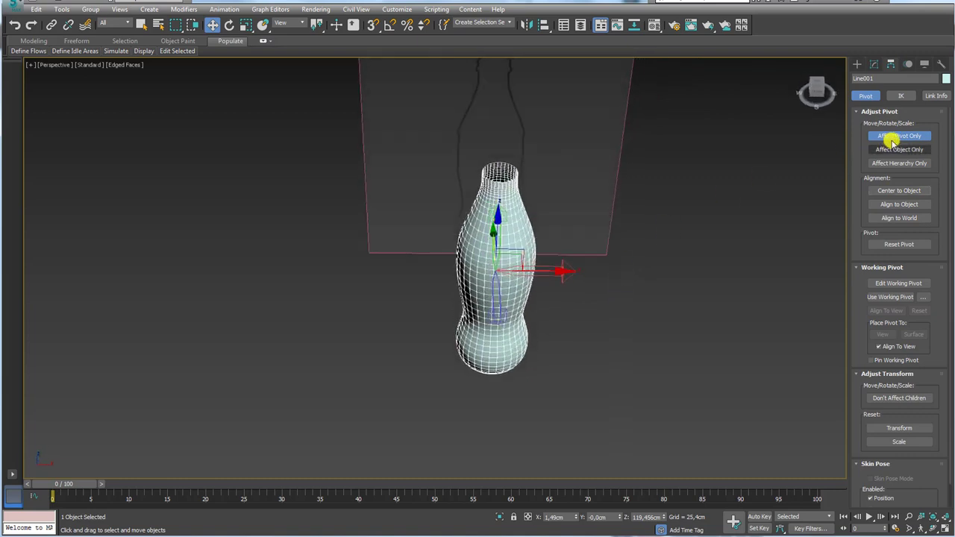
pyautogui.click(893, 139)
pyautogui.keyDown('alt'); pyautogui.moveTo(789, 191); pyautogui.dragTo(785, 166, button='middle'); pyautogui.keyUp('alt')
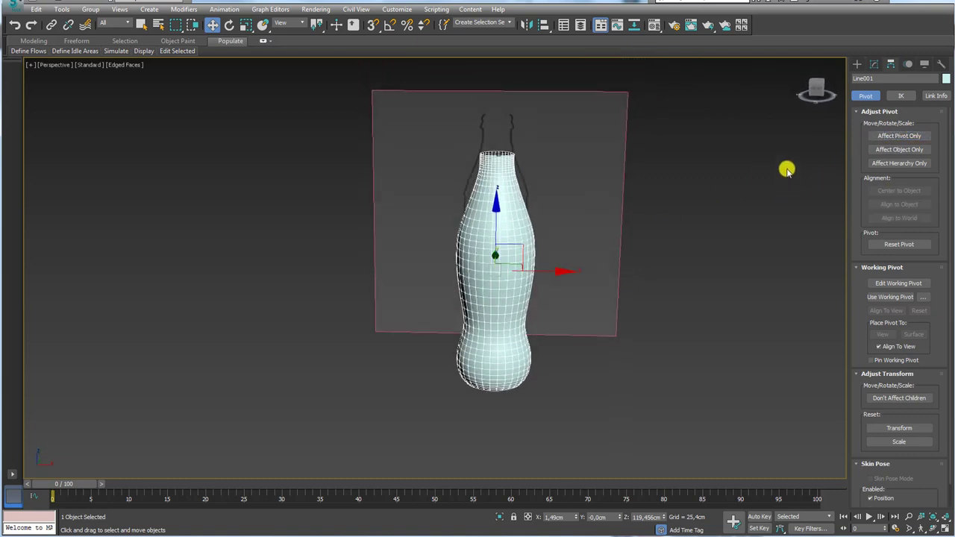
pyautogui.click(875, 66)
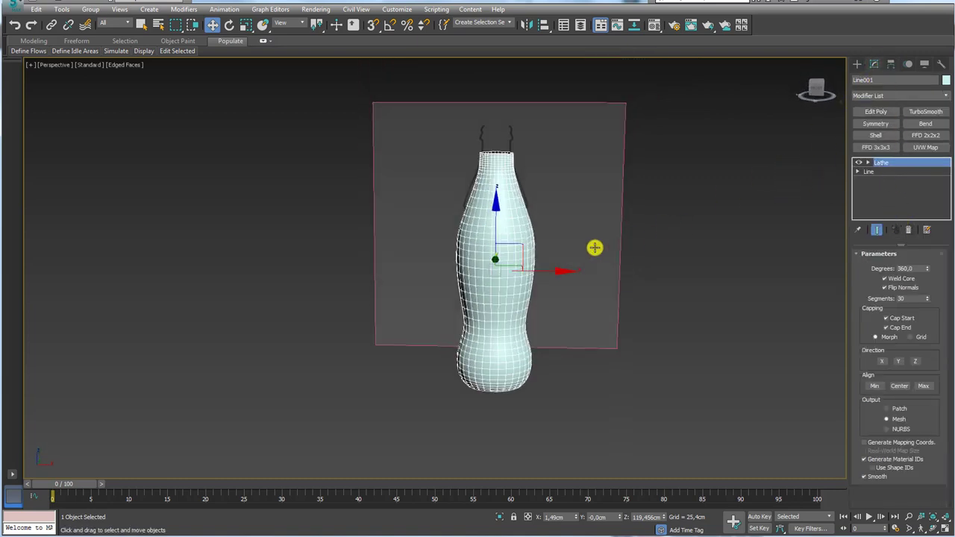
# Convert the bottle to Editable Poly and switch to Edge level with the grid shown
pyautogui.rightClick(511, 226)
pyautogui.moveTo(532, 352)
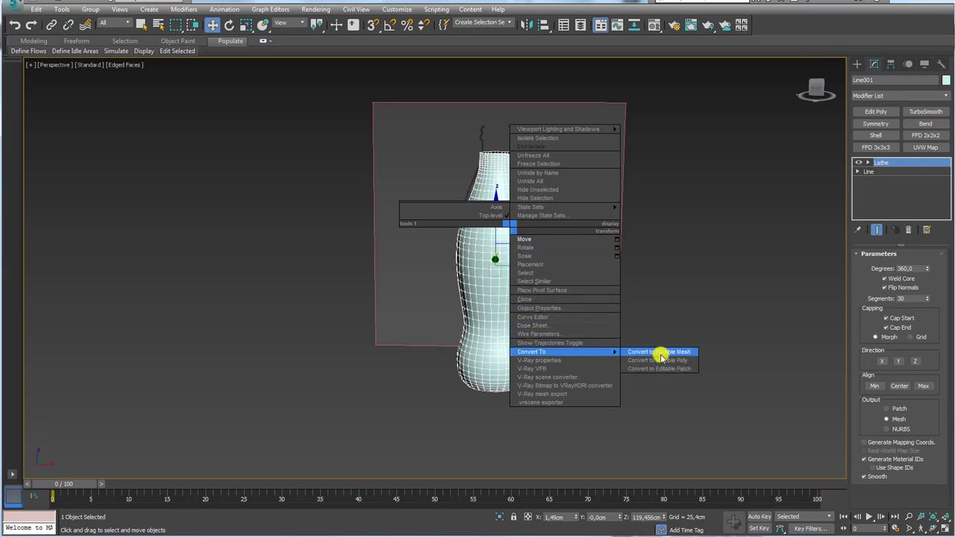
pyautogui.click(662, 361)
pyautogui.click(885, 266)
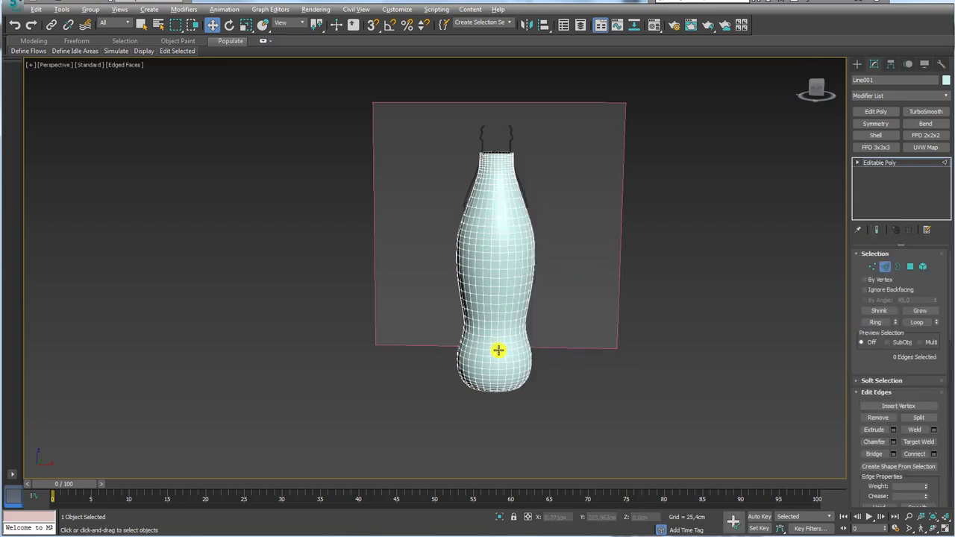
pyautogui.keyDown('alt'); pyautogui.moveTo(497, 348); pyautogui.dragTo(496, 278, button='middle'); pyautogui.keyUp('alt')
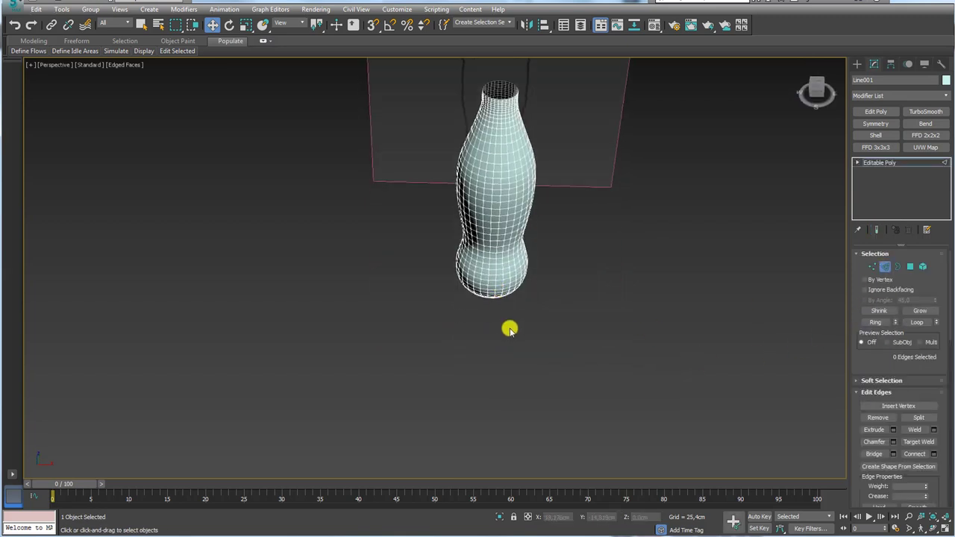
pyautogui.press('g')
pyautogui.scroll(5, 497, 311)
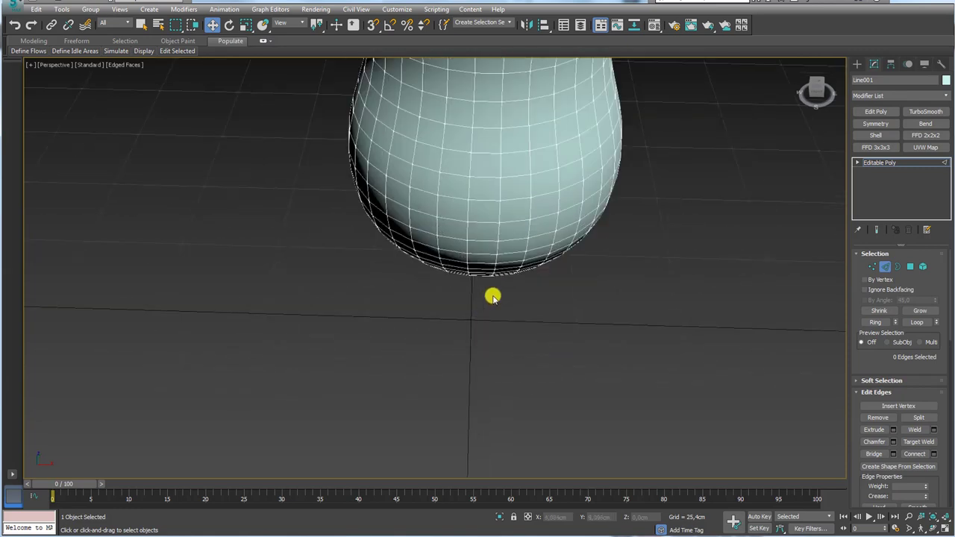
pyautogui.scroll(3, 492, 294)
# Select three edges on the bottle's bottom ring, then return to object level
pyautogui.click(473, 241)
pyautogui.keyDown('ctrl'); pyautogui.click(438, 239); pyautogui.keyUp('ctrl')
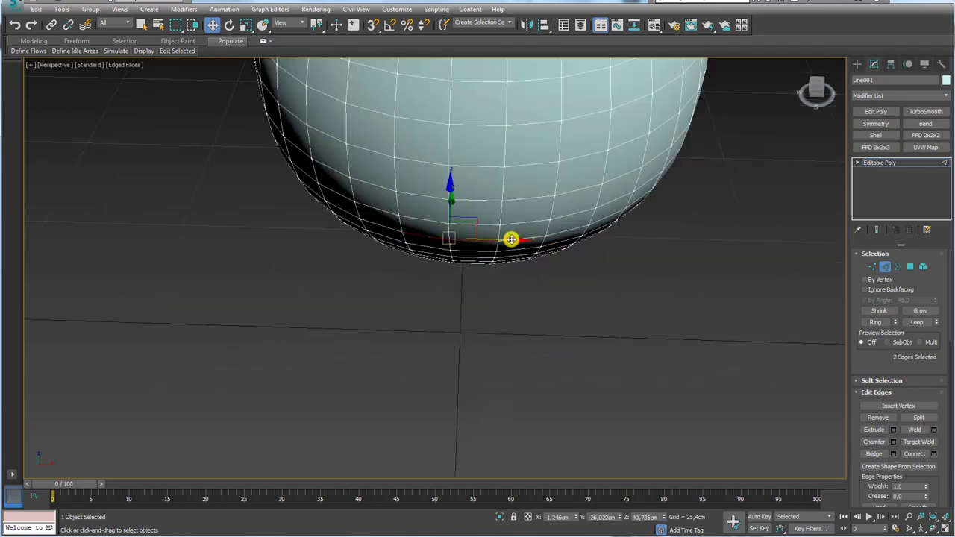
pyautogui.keyDown('ctrl'); pyautogui.click(512, 239); pyautogui.keyUp('ctrl')
pyautogui.moveTo(463, 264); pyautogui.dragTo(463, 345)
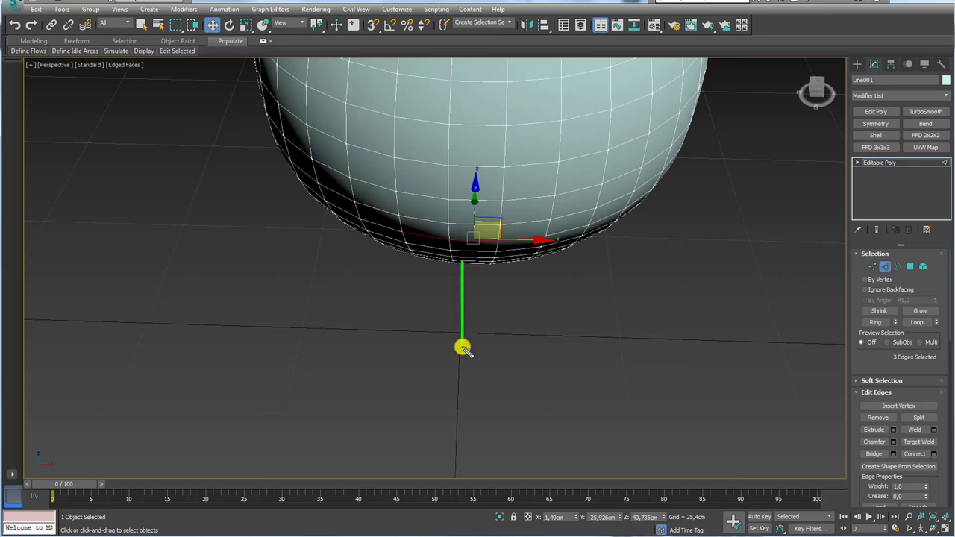
pyautogui.click(892, 162)
pyautogui.scroll(-4, 367, 341)
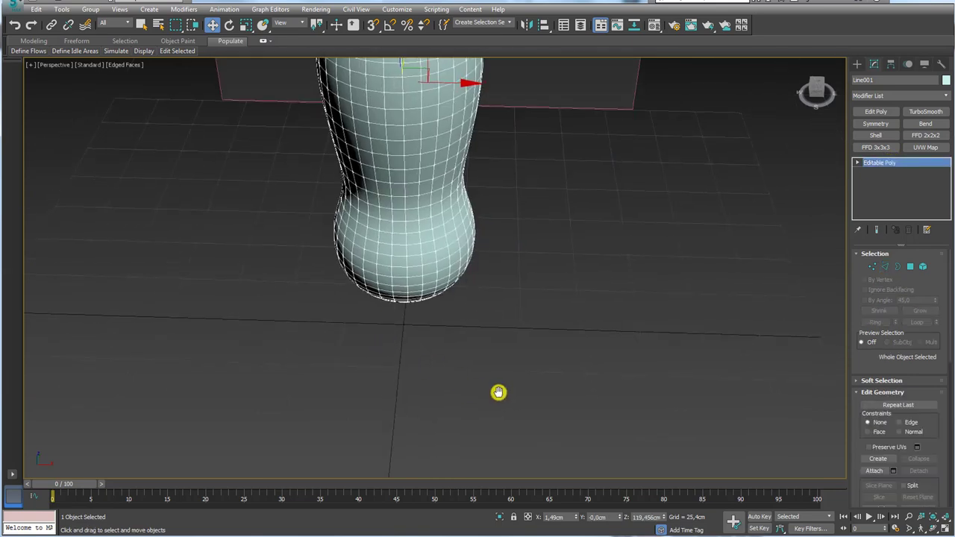
pyautogui.scroll(-5, 507, 381)
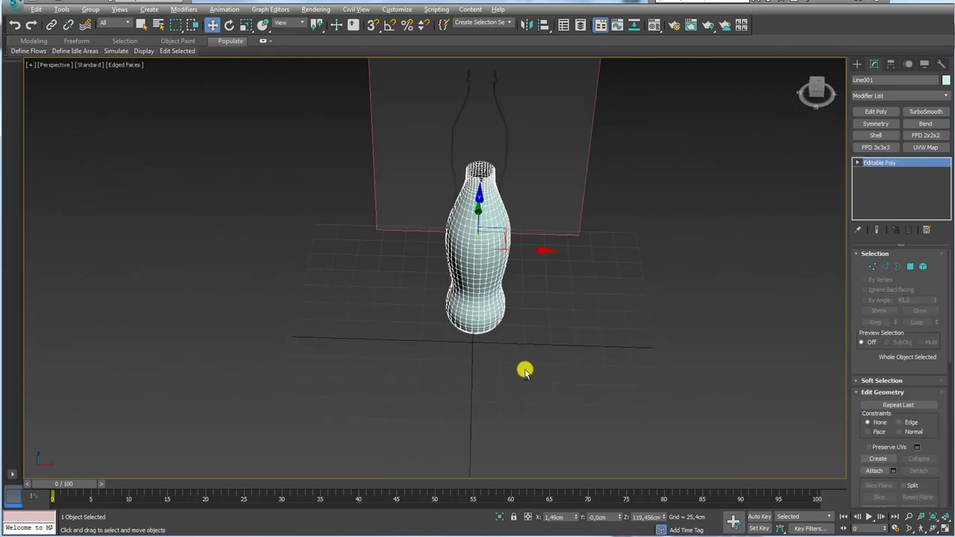
# Set the bottle's position to X 0, Y 0, Z 0
pyautogui.doubleClick(569, 517)
pyautogui.write('0')
pyautogui.press('Tab')
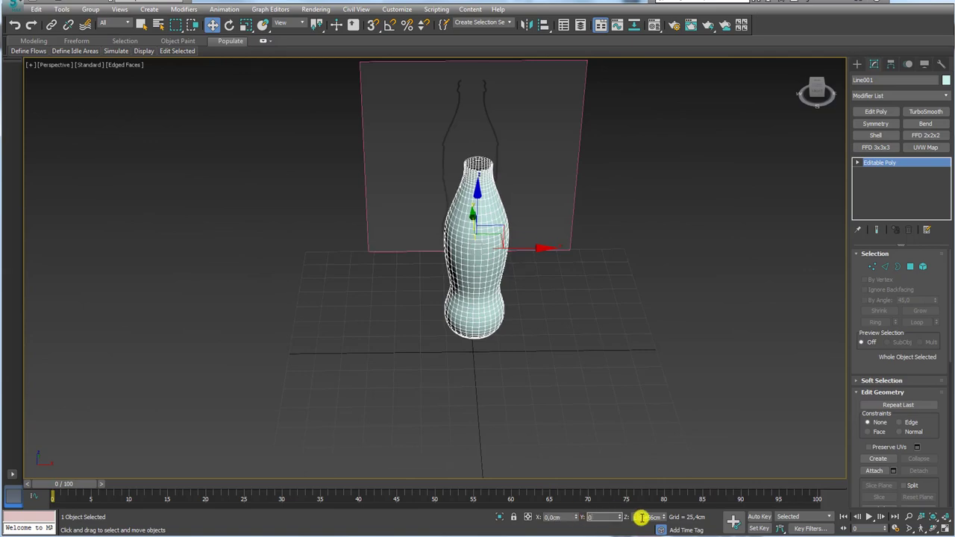
pyautogui.press('Tab')
pyautogui.write('0')
pyautogui.press('Return')
# Raise the bottle along Z to about 93,309cm so its base sits on the grid
pyautogui.keyDown('alt'); pyautogui.moveTo(501, 376); pyautogui.dragTo(514, 348, button='middle'); pyautogui.keyUp('alt')
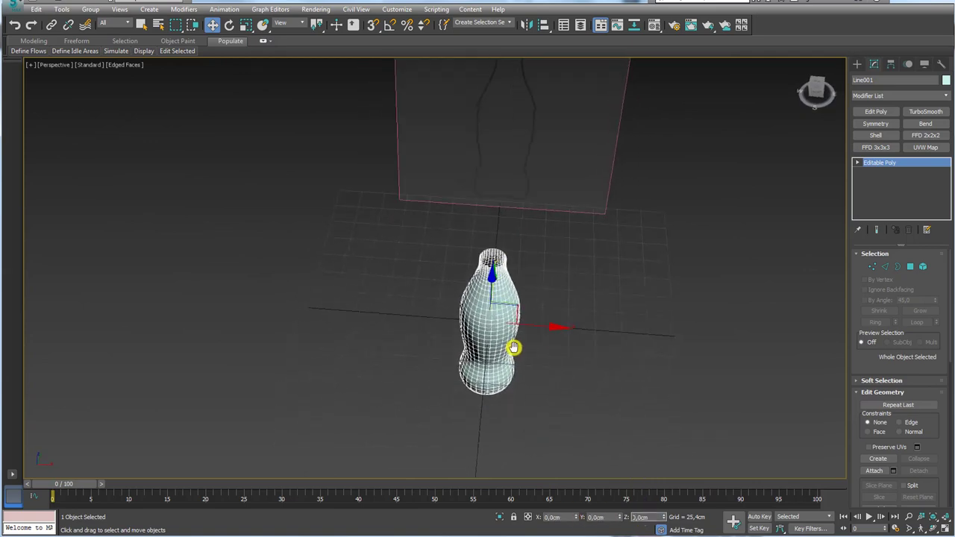
pyautogui.scroll(3, 514, 348)
pyautogui.scroll(3, 501, 314)
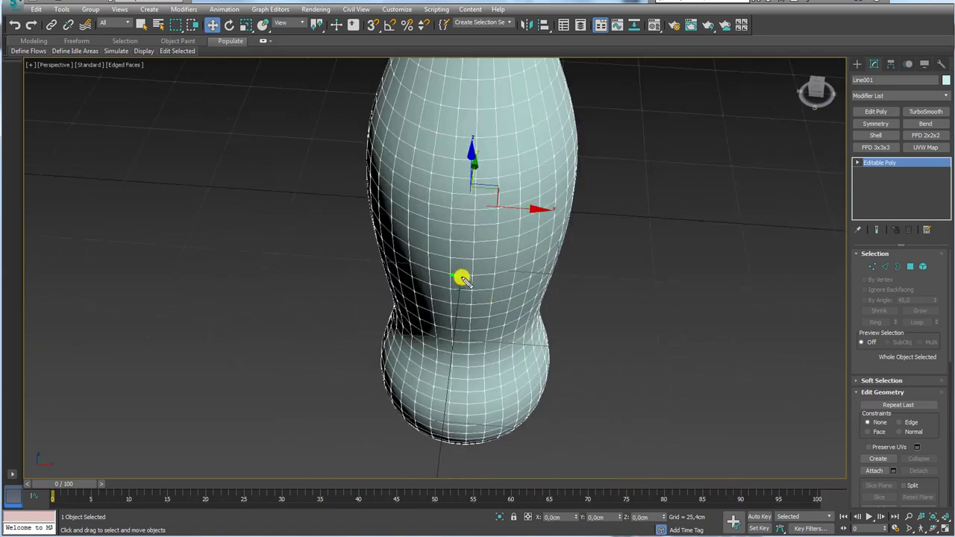
pyautogui.moveTo(460, 278); pyautogui.dragTo(441, 411)
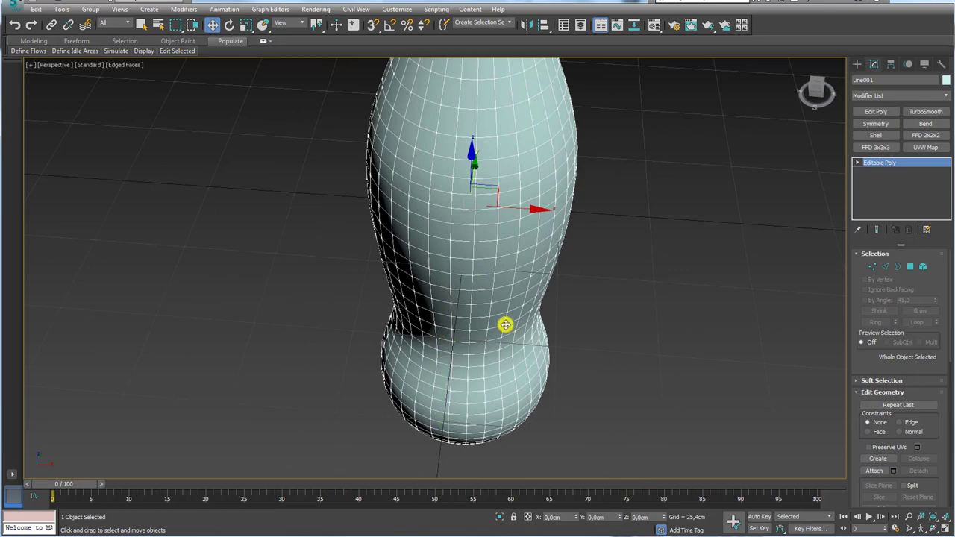
pyautogui.scroll(-5, 506, 325)
pyautogui.moveTo(492, 241); pyautogui.dragTo(494, 122)
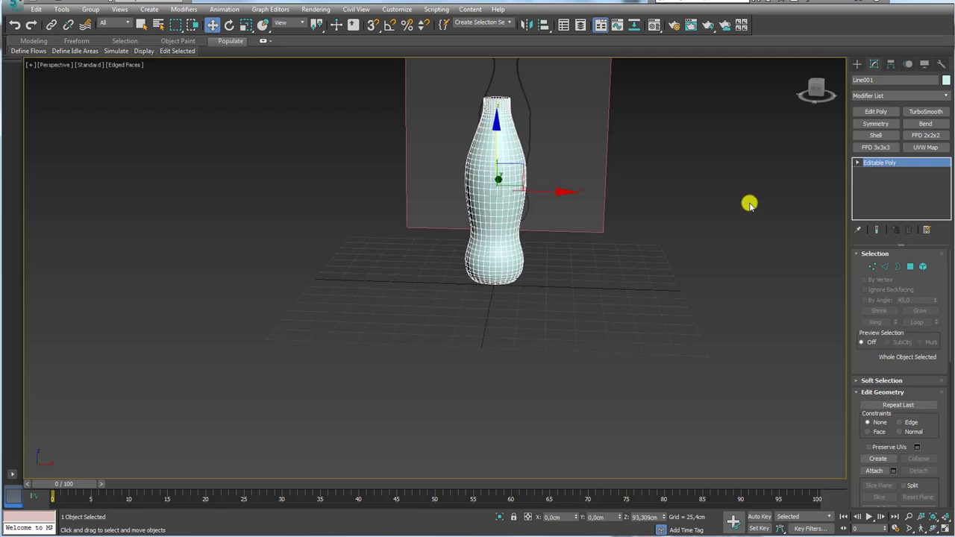
# Select a bottom edge's ring and convert it into a vertical polygon strip
pyautogui.click(892, 268)
pyautogui.scroll(2, 495, 257)
pyautogui.click(497, 283)
pyautogui.scroll(4, 498, 277)
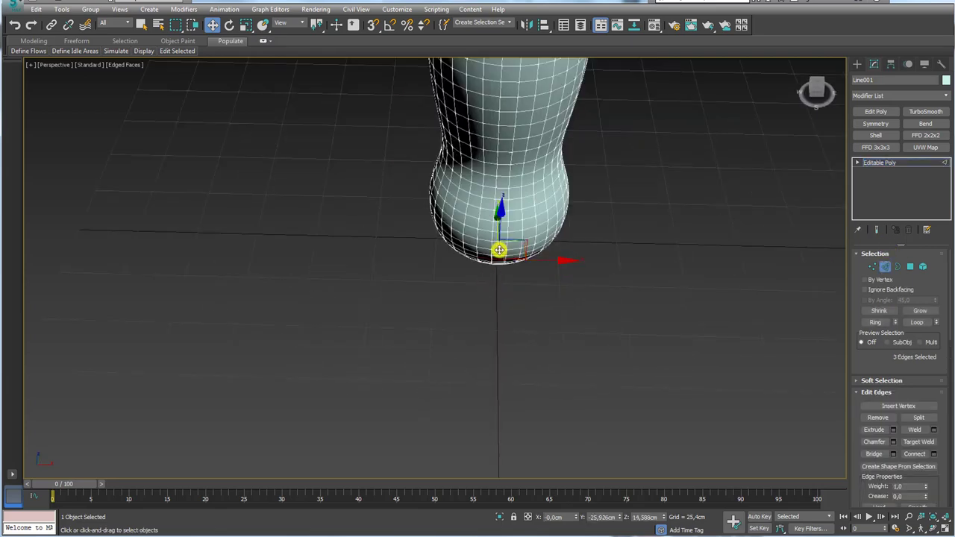
pyautogui.scroll(-2, 498, 276)
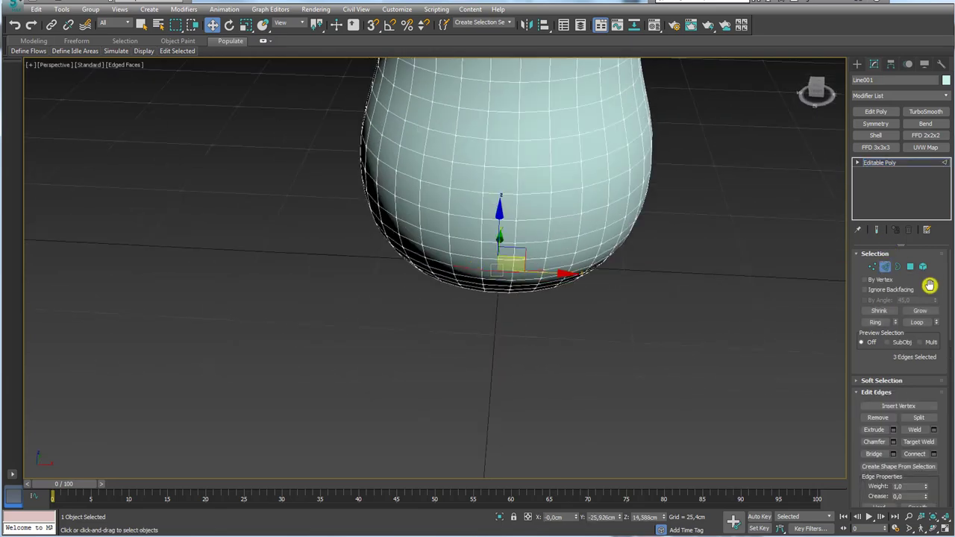
pyautogui.click(878, 323)
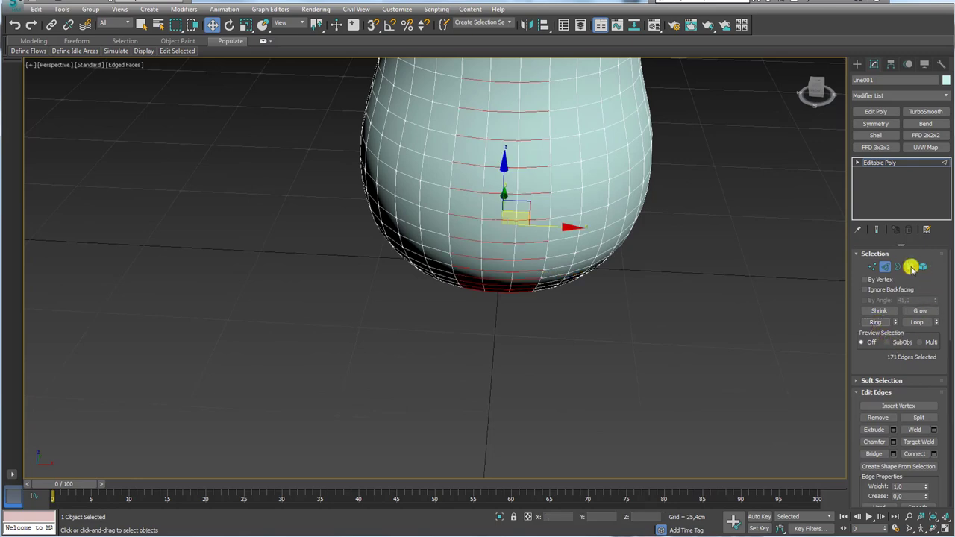
pyautogui.keyDown('ctrl'); pyautogui.click(910, 267); pyautogui.keyUp('ctrl')
# Invert the selection and delete all other polygons, leaving only the strip
pyautogui.moveTo(643, 238); pyautogui.dragTo(590, 312, button='middle')
pyautogui.scroll(-5, 590, 313)
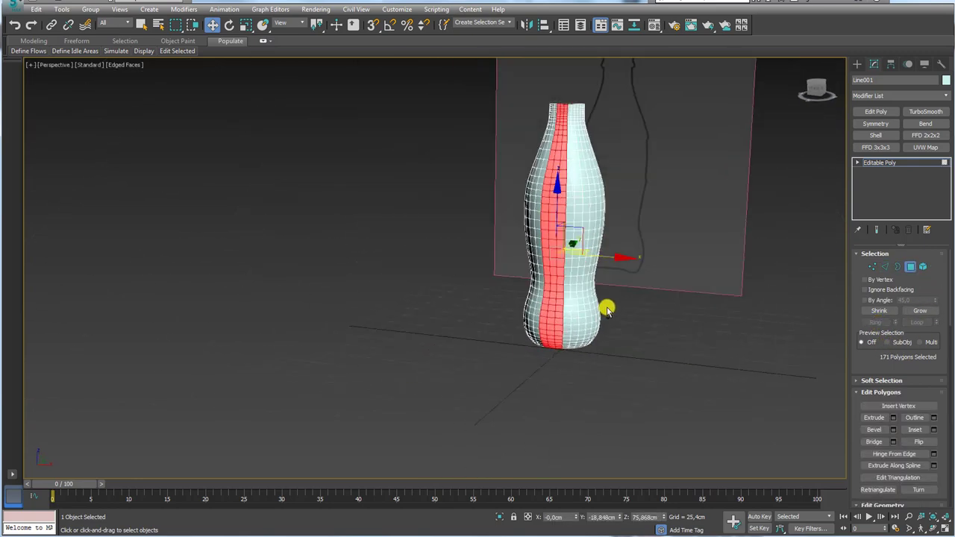
pyautogui.hotkey('ctrl', 'i')
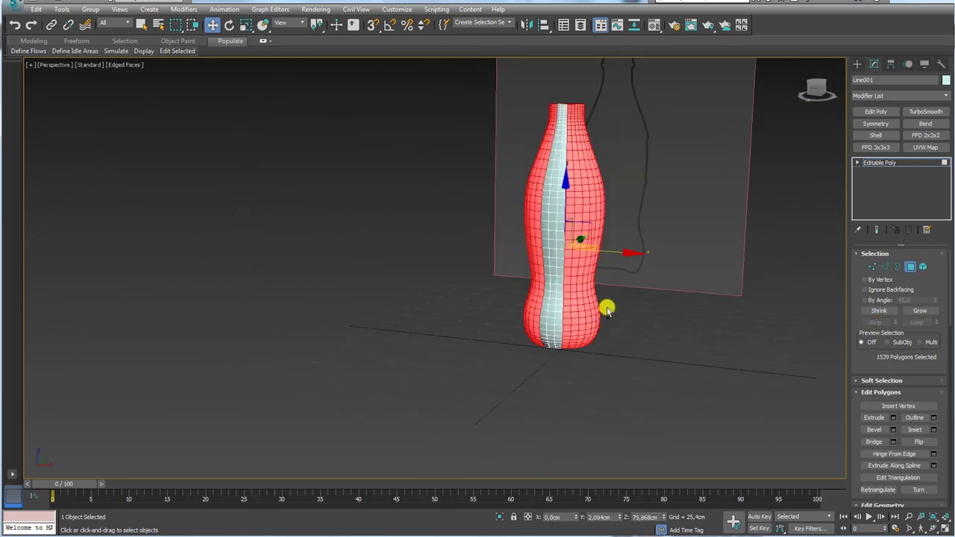
pyautogui.press('Delete')
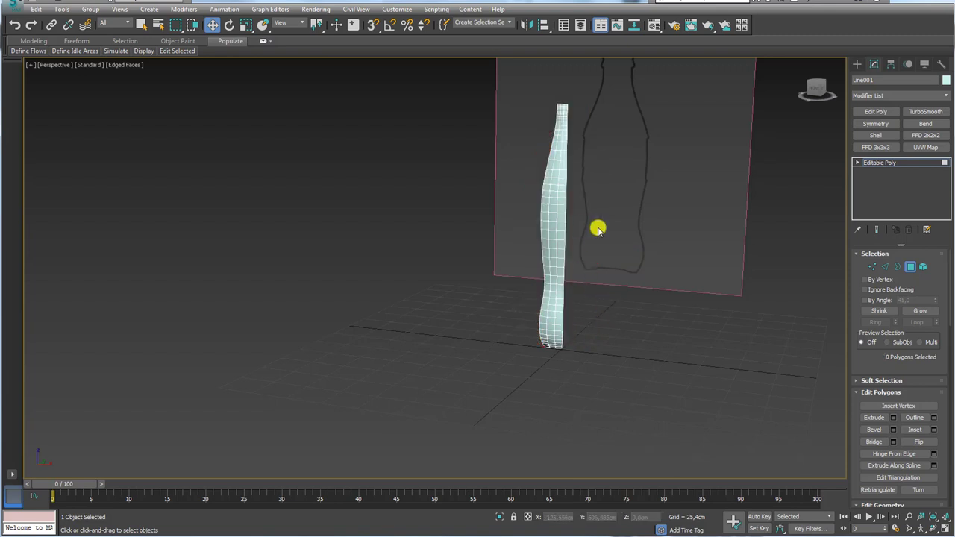
pyautogui.moveTo(599, 227)
pyautogui.keyDown('alt'); pyautogui.mouseDown(button='middle')
pyautogui.moveTo(654, 279)
pyautogui.moveTo(621, 331)
pyautogui.moveTo(560, 269)
pyautogui.moveTo(574, 307)
pyautogui.mouseUp(button='middle'); pyautogui.keyUp('alt')
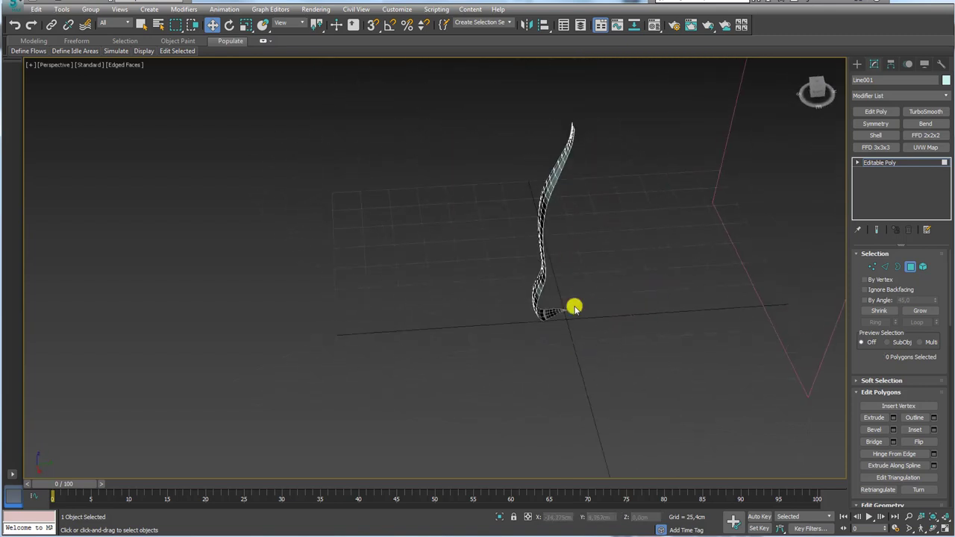
pyautogui.scroll(3, 546, 328)
pyautogui.scroll(4, 563, 305)
pyautogui.moveTo(639, 265); pyautogui.dragTo(599, 311)
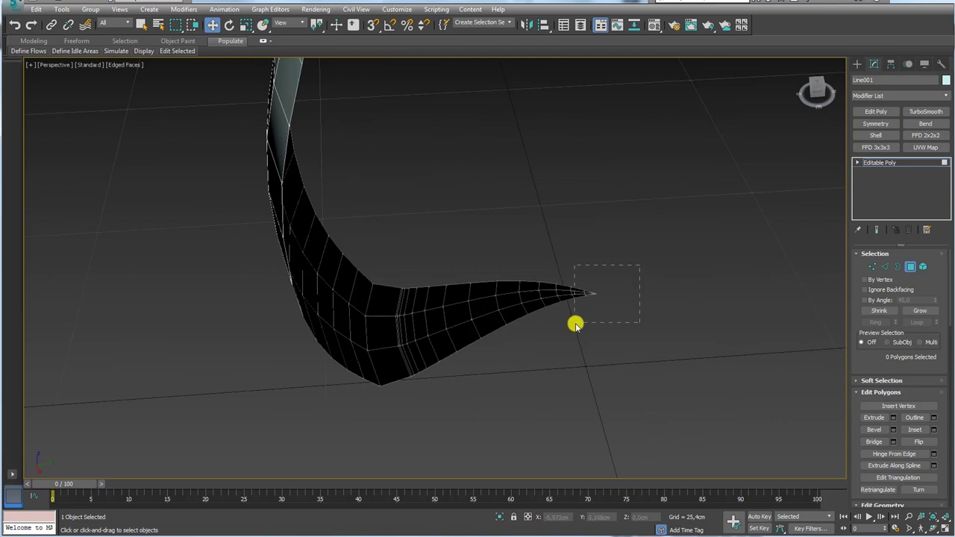
pyautogui.click(878, 162)
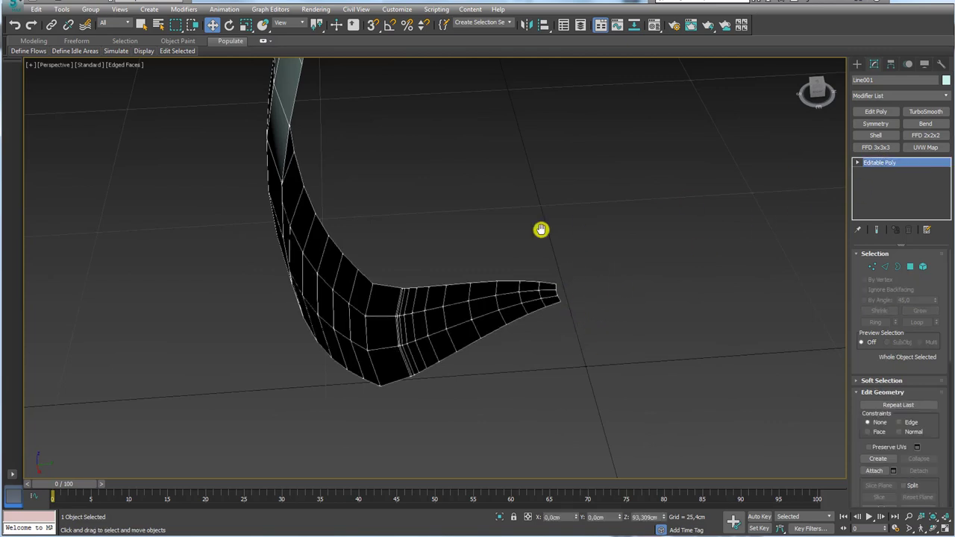
pyautogui.scroll(-3, 542, 228)
pyautogui.moveTo(542, 228)
pyautogui.keyDown('alt'); pyautogui.mouseDown(button='middle')
pyautogui.moveTo(533, 297)
pyautogui.moveTo(602, 239)
pyautogui.moveTo(535, 363)
pyautogui.moveTo(565, 367)
pyautogui.moveTo(552, 351)
pyautogui.mouseUp(button='middle'); pyautogui.keyUp('alt')
pyautogui.scroll(-2, 535, 363)
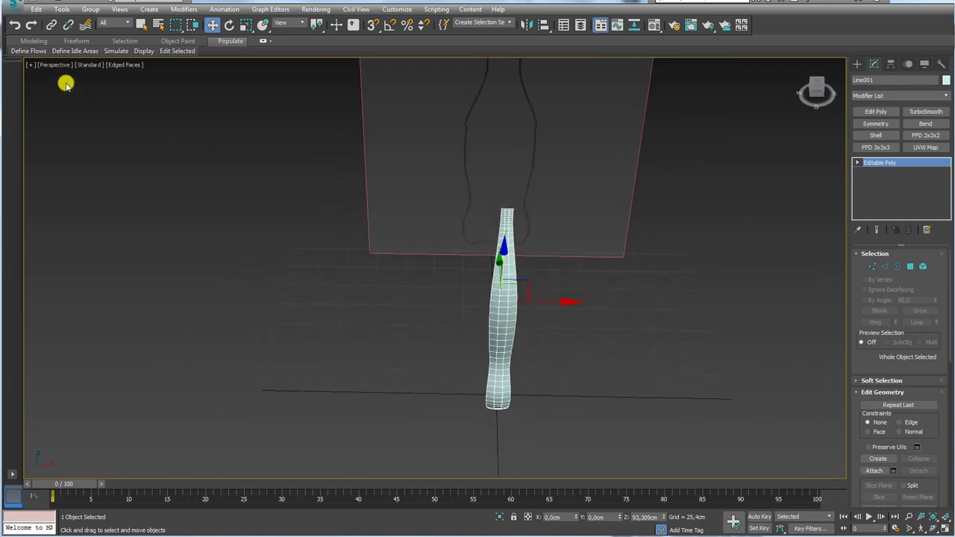
# Open Tools > Array and set 10 instances with a 360° total Z rotation
pyautogui.click(63, 10)
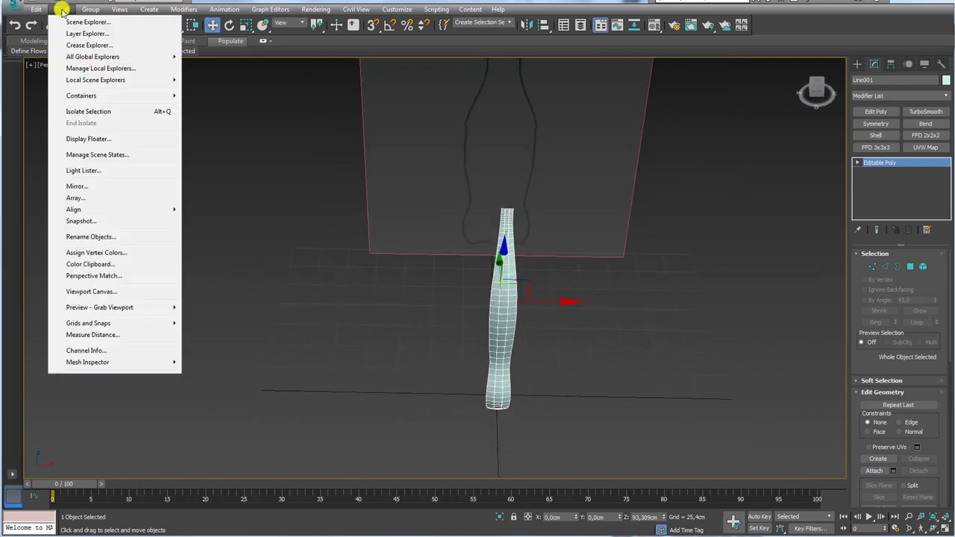
pyautogui.click(86, 198)
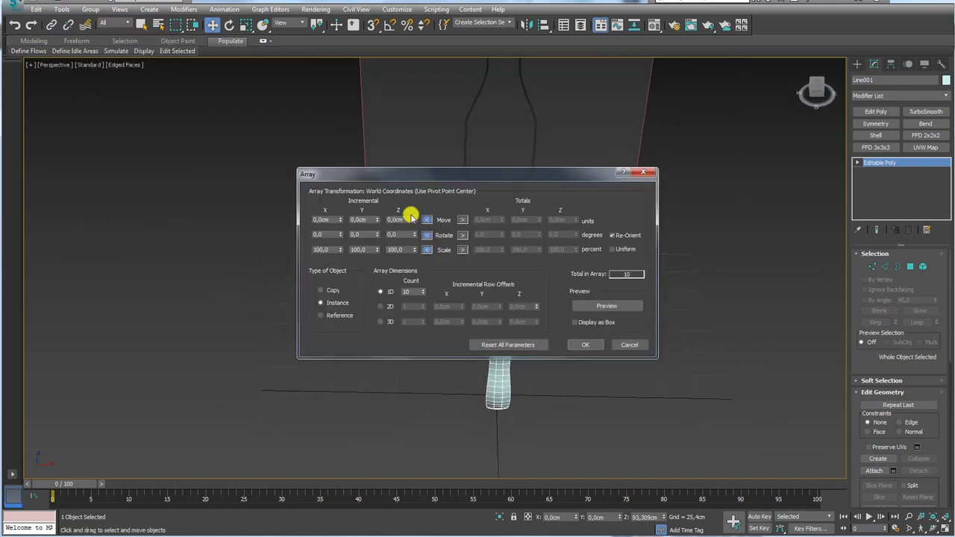
pyautogui.moveTo(458, 179); pyautogui.dragTo(269, 112)
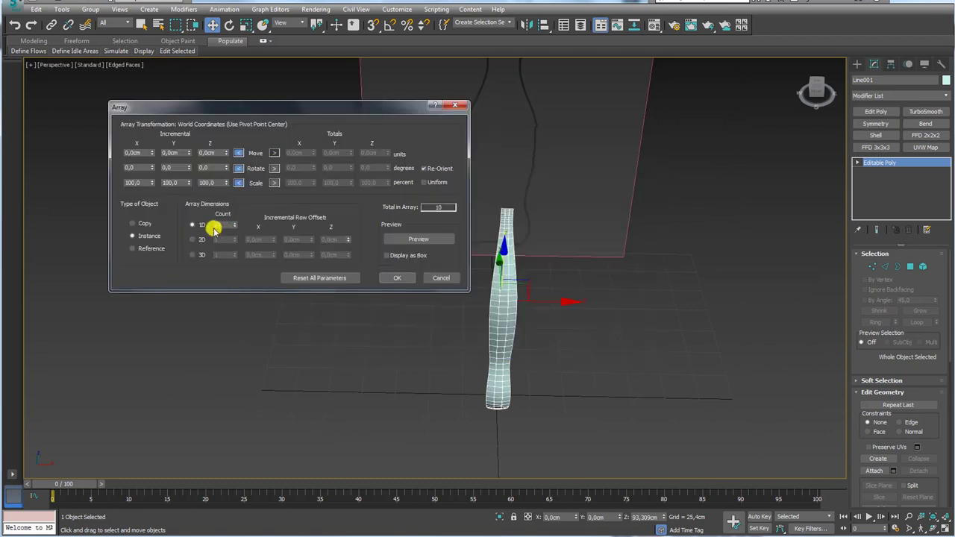
pyautogui.click(132, 236)
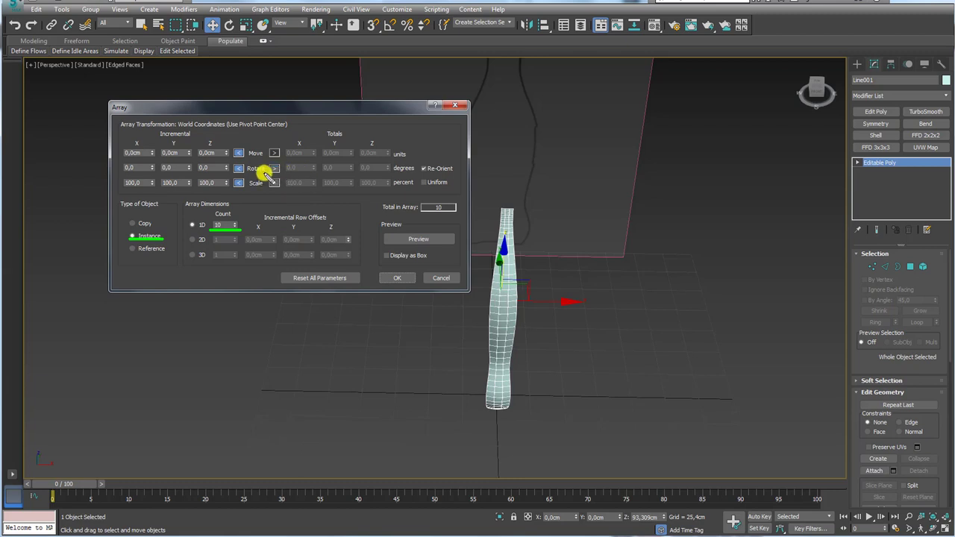
pyautogui.moveTo(276, 174); pyautogui.dragTo(403, 173)
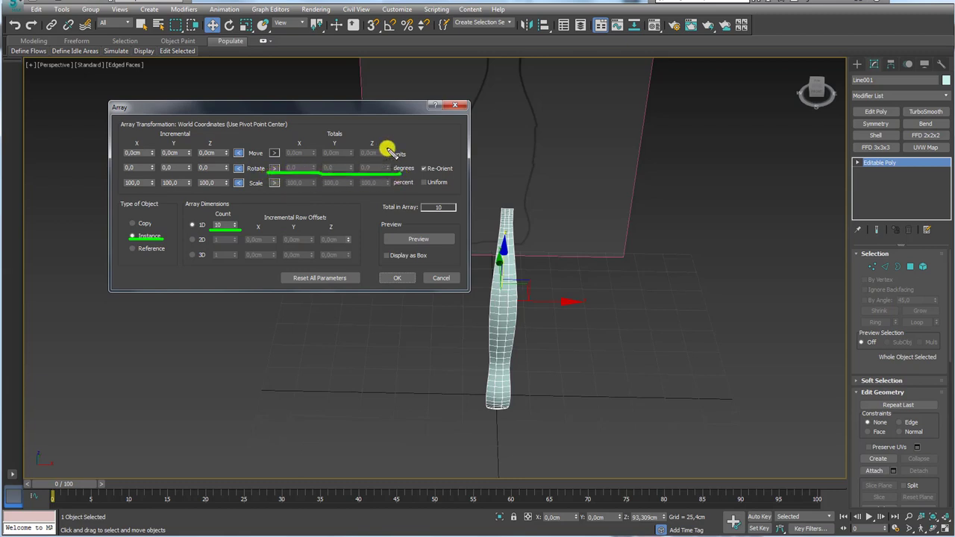
pyautogui.moveTo(377, 136); pyautogui.dragTo(374, 146)
pyautogui.moveTo(507, 224)
pyautogui.mouseDown()
pyautogui.moveTo(506, 149)
pyautogui.moveTo(519, 158)
pyautogui.mouseUp()
pyautogui.press('Escape')
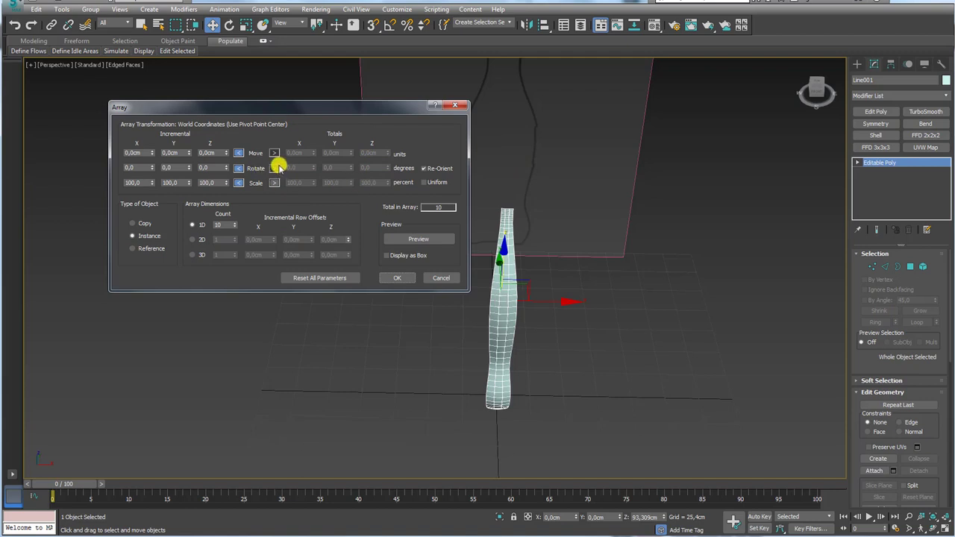
pyautogui.click(274, 168)
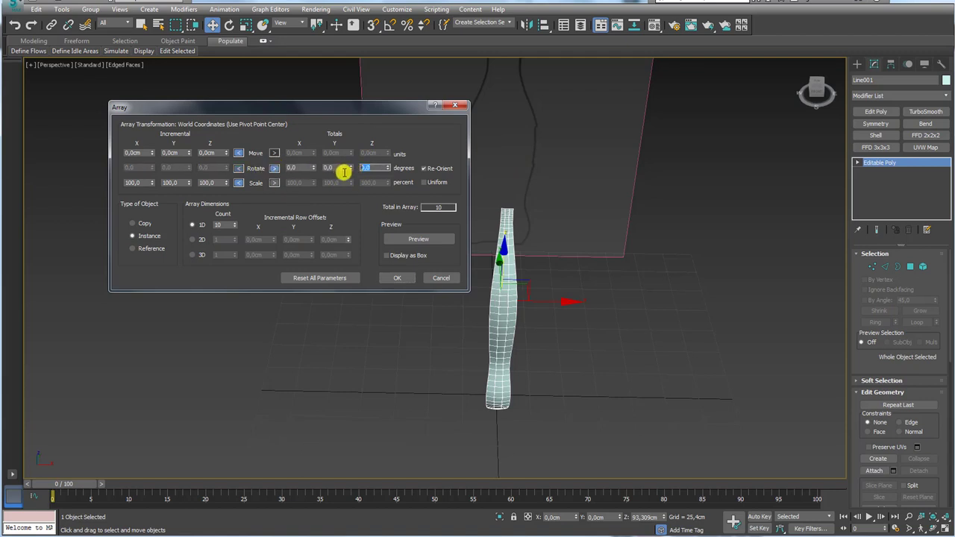
pyautogui.click(375, 167)
pyautogui.write('360')
pyautogui.press('Return')
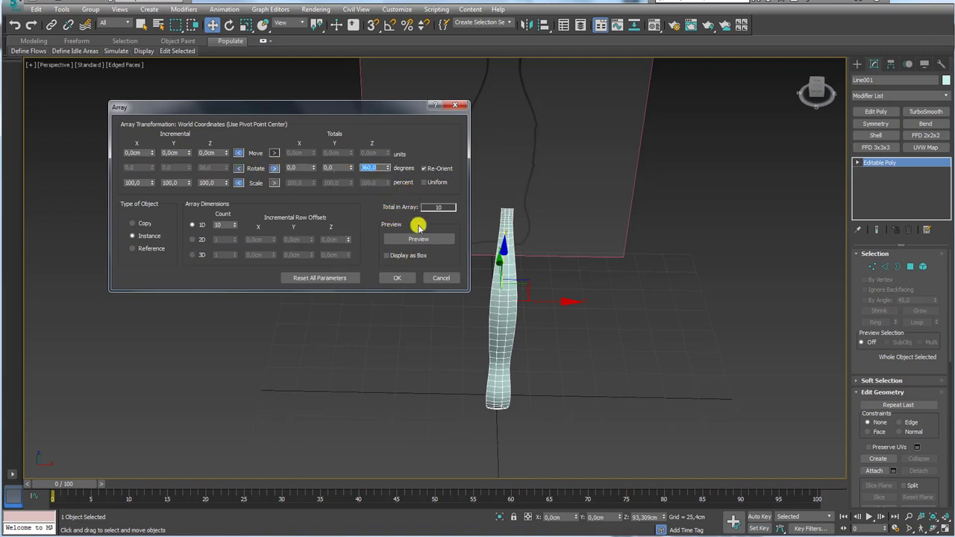
# Preview the array with the total Z rotation set to 360°
pyautogui.click(410, 244)
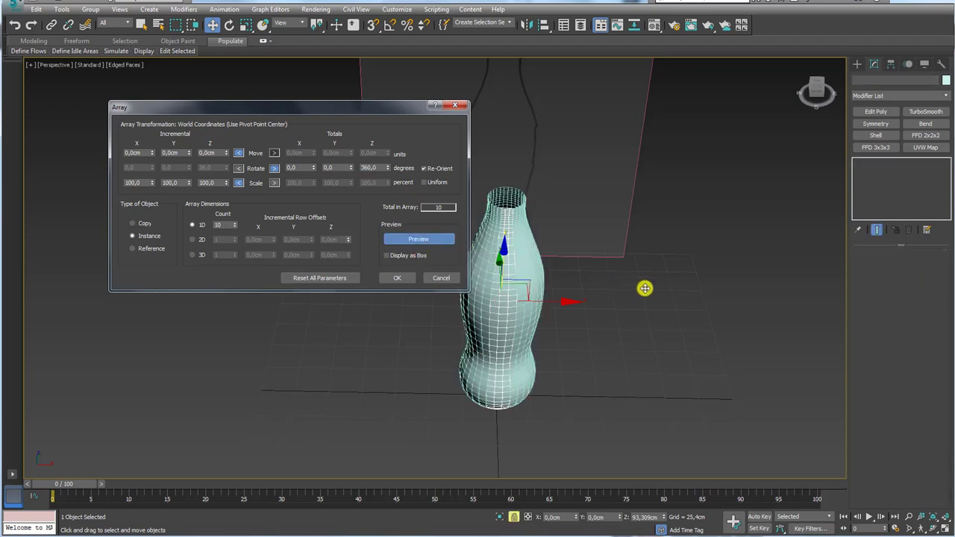
pyautogui.moveTo(644, 286)
pyautogui.keyDown('alt'); pyautogui.mouseDown(button='middle')
pyautogui.moveTo(602, 306)
pyautogui.moveTo(641, 316)
pyautogui.mouseUp(button='middle'); pyautogui.keyUp('alt')
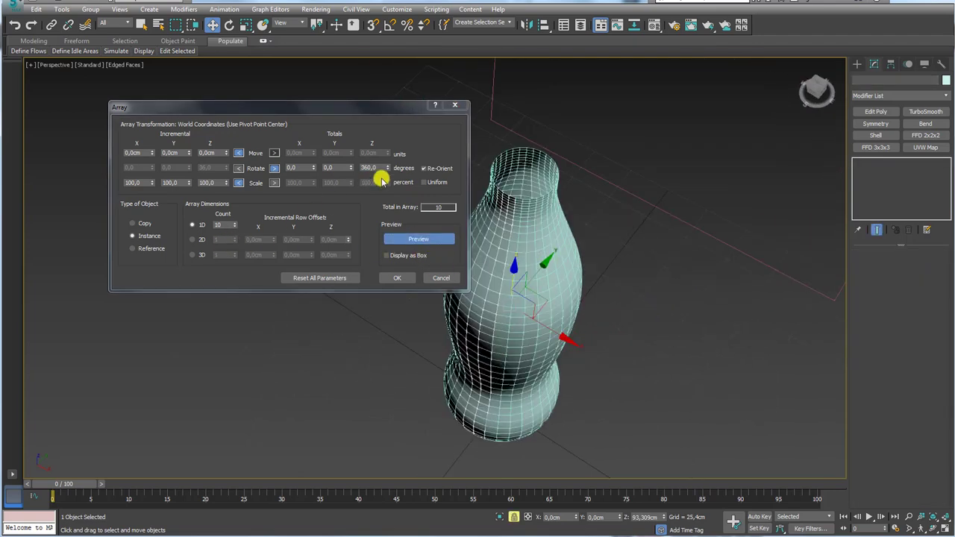
pyautogui.moveTo(387, 167); pyautogui.dragTo(401, 233)
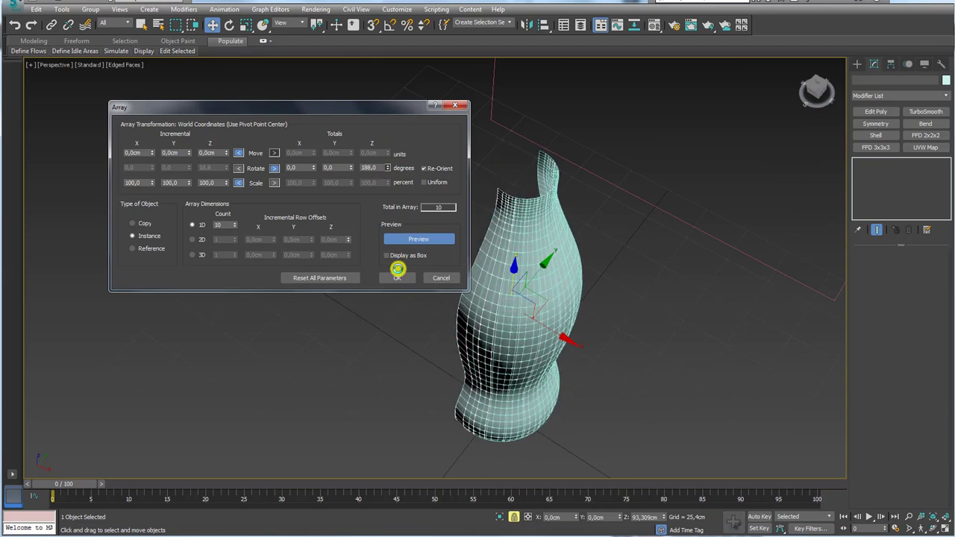
pyautogui.click(401, 234)
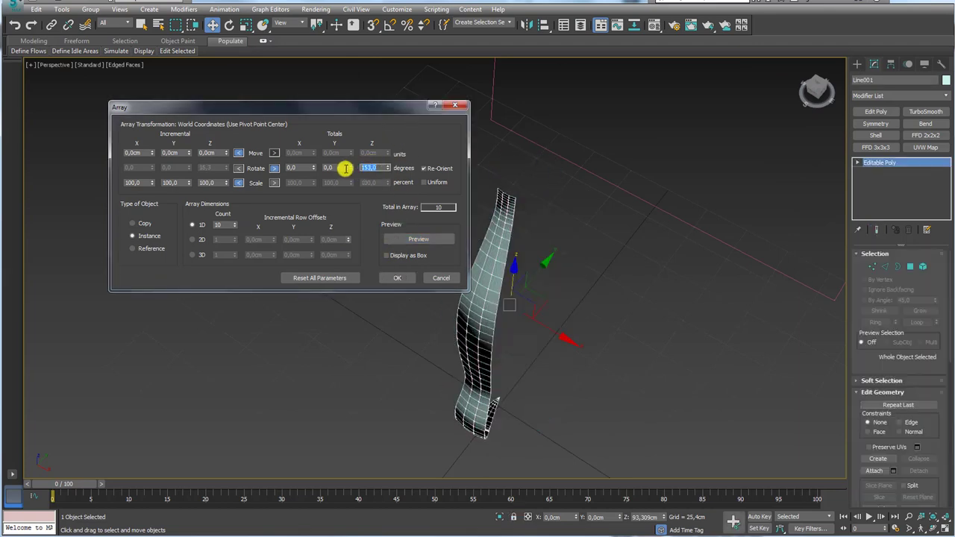
pyautogui.write('360')
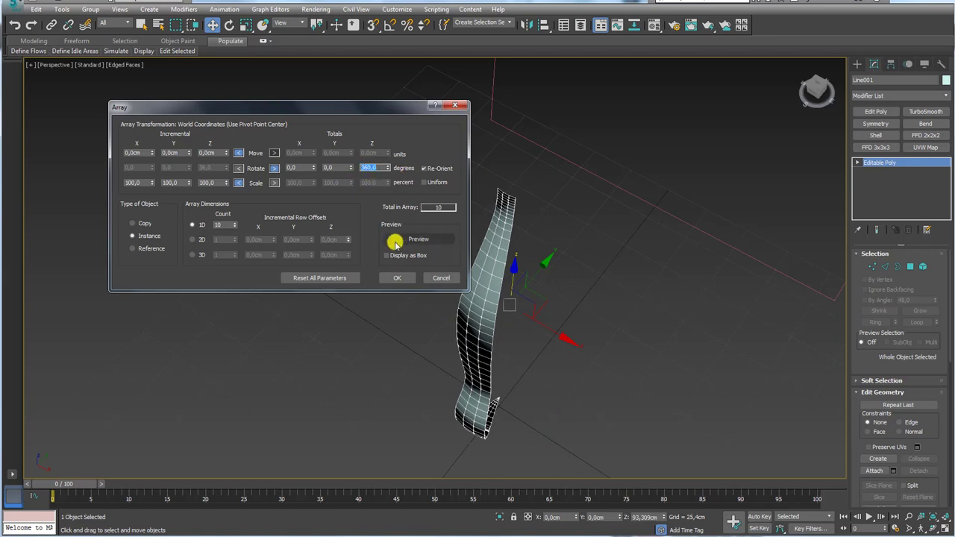
pyautogui.click(403, 240)
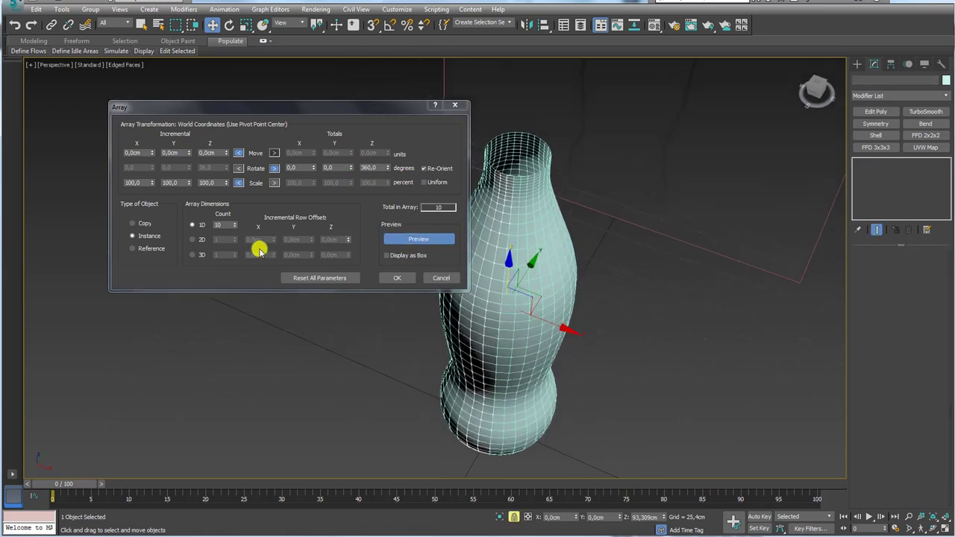
# Set the count to 10 and create the array of instanced strips
pyautogui.write('6')
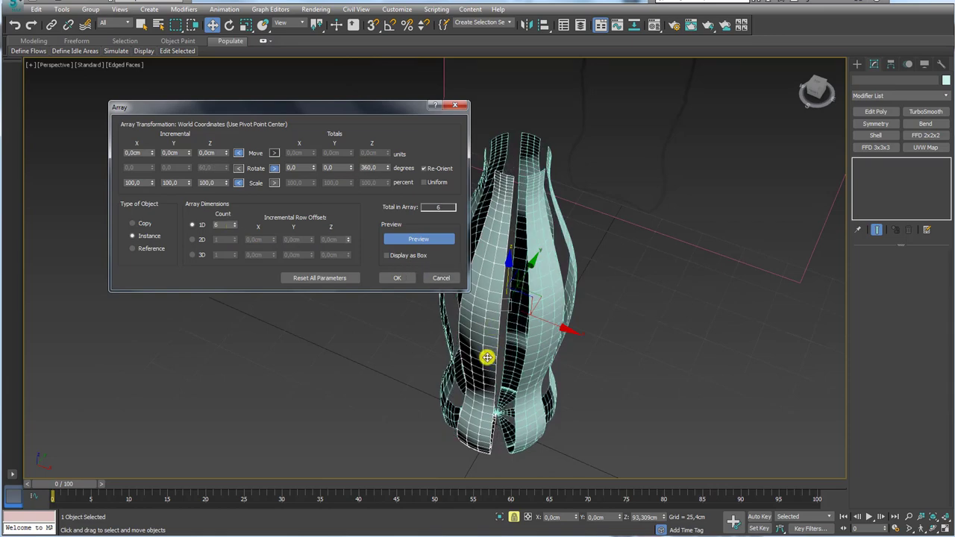
pyautogui.keyDown('alt'); pyautogui.moveTo(486, 358); pyautogui.dragTo(516, 359, button='middle'); pyautogui.keyUp('alt')
pyautogui.moveTo(231, 224); pyautogui.dragTo(192, 229)
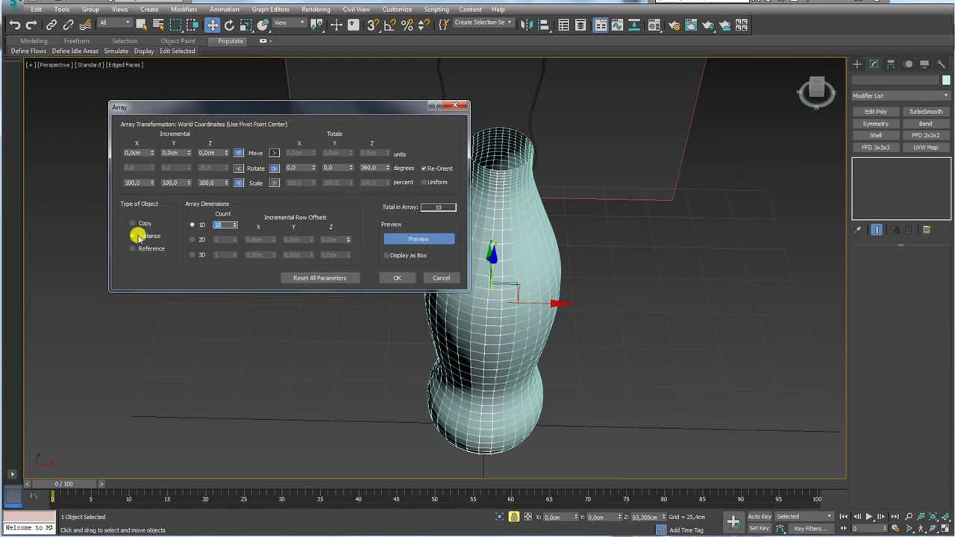
pyautogui.click(398, 277)
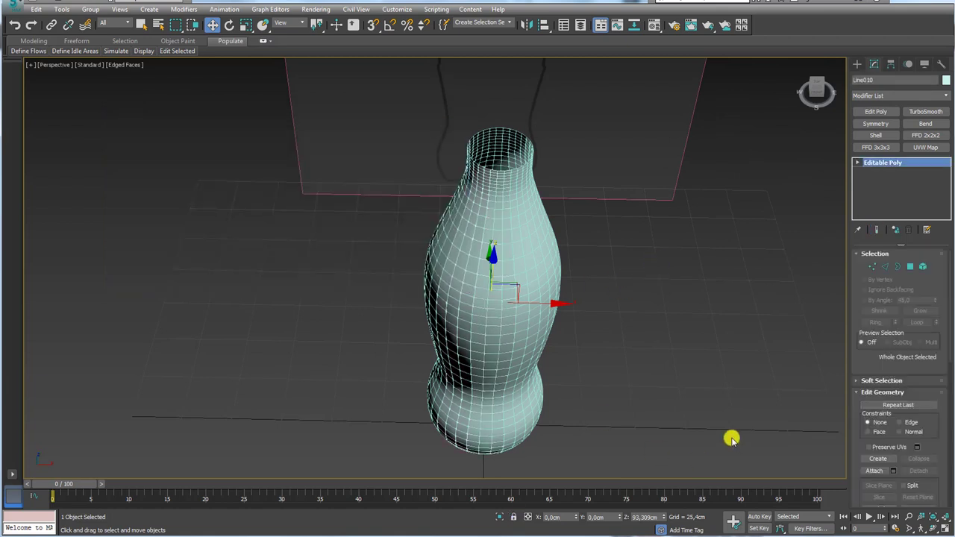
pyautogui.moveTo(480, 341); pyautogui.dragTo(521, 361, button='middle')
pyautogui.scroll(-5, 521, 362)
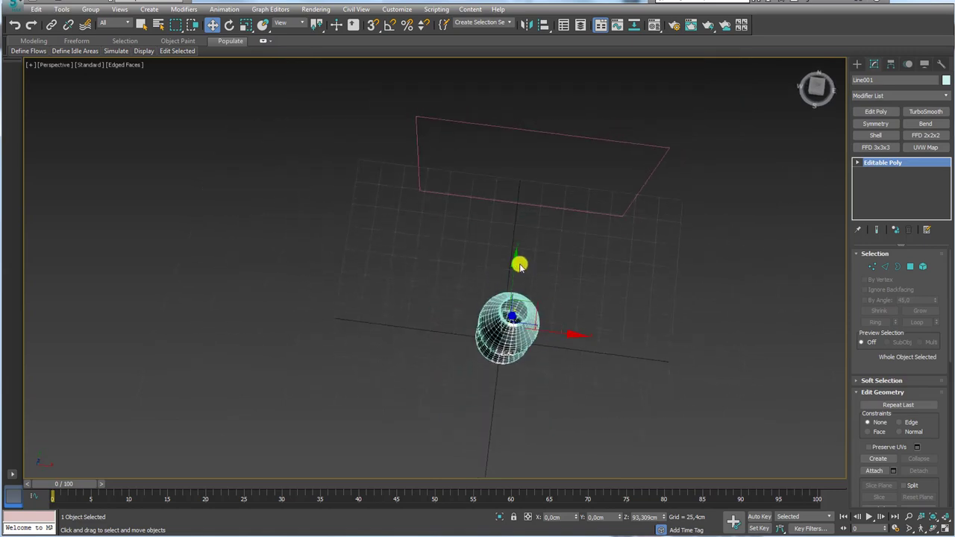
pyautogui.moveTo(518, 262)
pyautogui.keyDown('alt'); pyautogui.mouseDown(button='middle')
pyautogui.moveTo(568, 380)
pyautogui.moveTo(572, 313)
pyautogui.mouseUp(button='middle'); pyautogui.keyUp('alt')
# Give the Line001 strip a dark blue object colour
pyautogui.scroll(3, 622, 268)
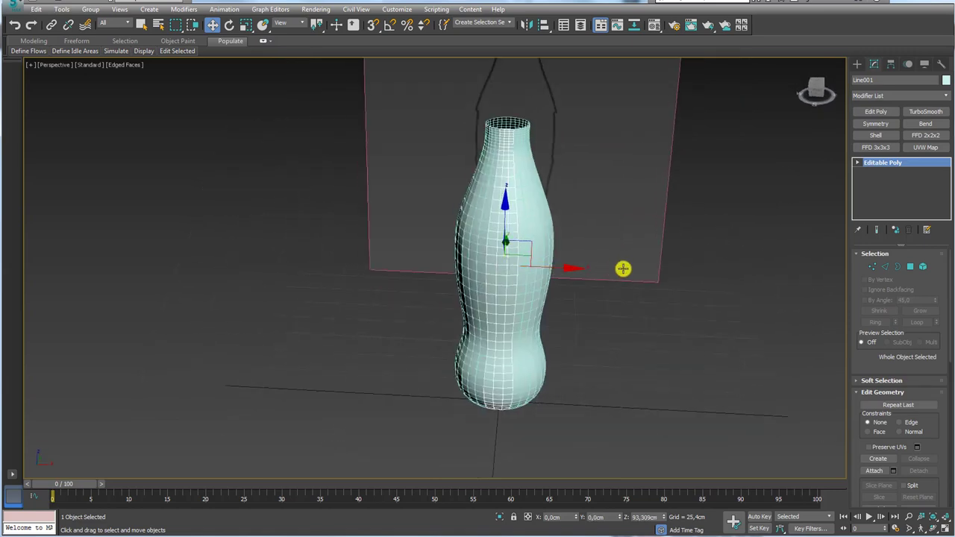
pyautogui.click(946, 80)
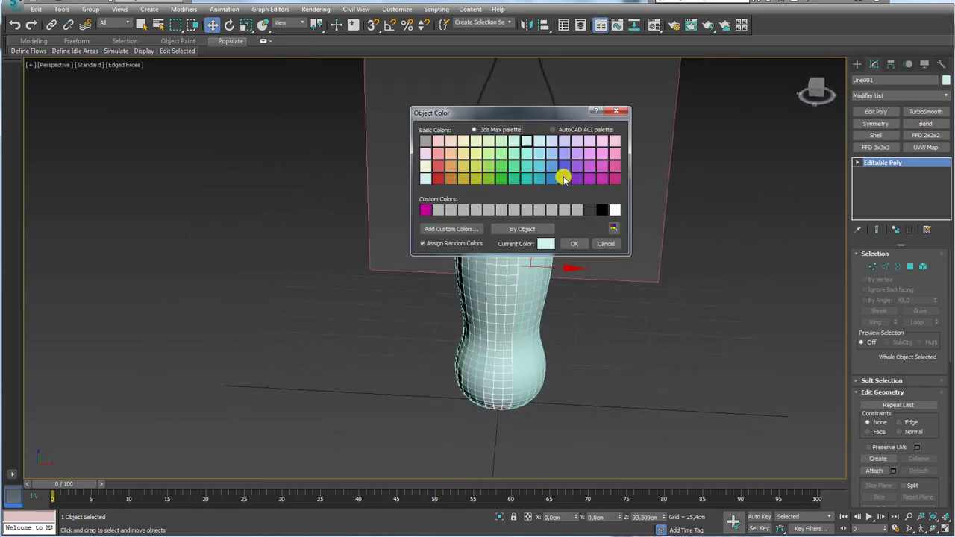
pyautogui.click(563, 178)
pyautogui.click(574, 244)
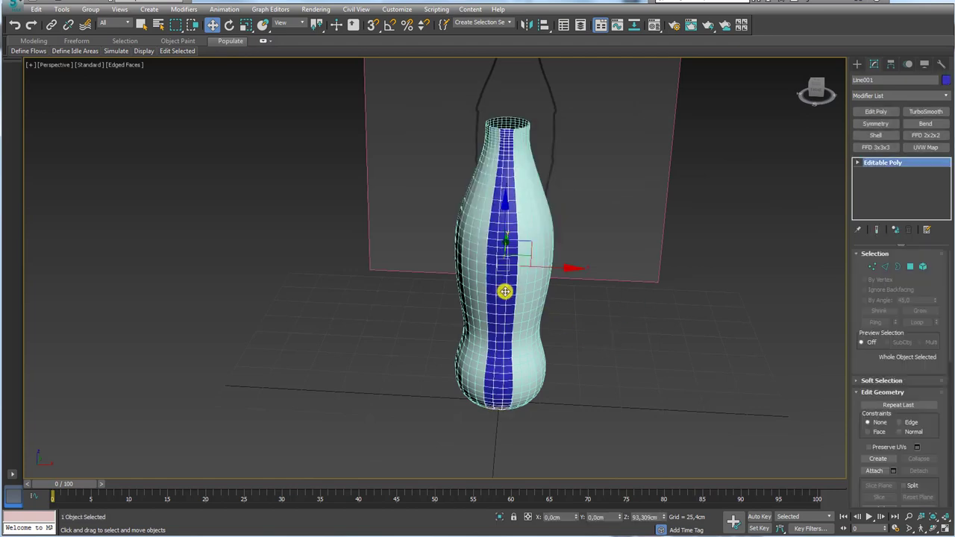
# Switch to the Front view and marquee-select all ten bottle segments
pyautogui.scroll(3, 505, 291)
pyautogui.keyDown('alt'); pyautogui.moveTo(508, 305); pyautogui.dragTo(547, 296, button='middle'); pyautogui.keyUp('alt')
pyautogui.scroll(-3, 568, 313)
pyautogui.moveTo(590, 335)
pyautogui.keyDown('alt'); pyautogui.mouseDown(button='middle')
pyautogui.moveTo(556, 327)
pyautogui.moveTo(510, 369)
pyautogui.mouseUp(button='middle'); pyautogui.keyUp('alt')
pyautogui.press('f')
pyautogui.moveTo(490, 407); pyautogui.dragTo(412, 345)
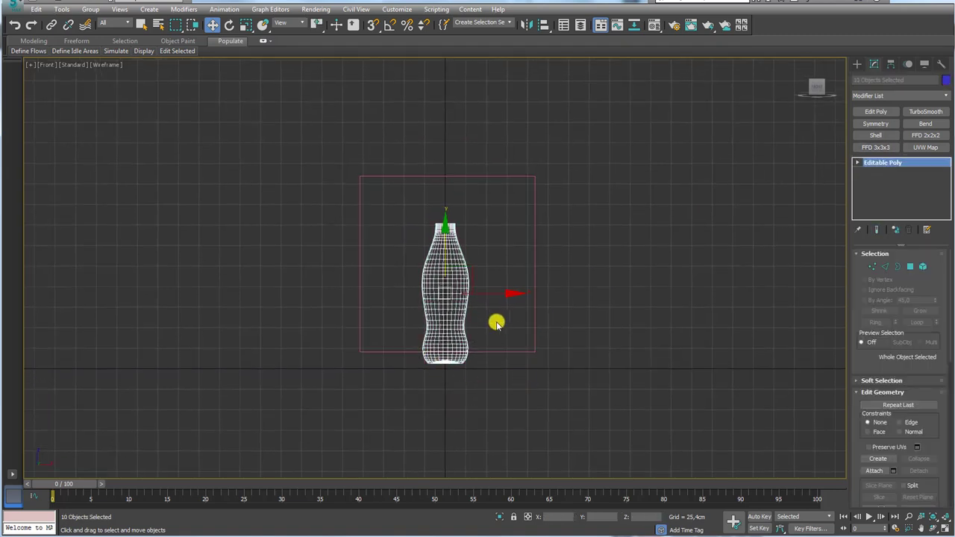
# Turn shaded display back on and raise the bottle segments slightly in the Front view
pyautogui.press('F3')
pyautogui.scroll(2, 453, 260)
pyautogui.moveTo(442, 262)
pyautogui.mouseDown()
pyautogui.moveTo(442, 219)
pyautogui.moveTo(446, 247)
pyautogui.moveTo(444, 238)
pyautogui.mouseUp()
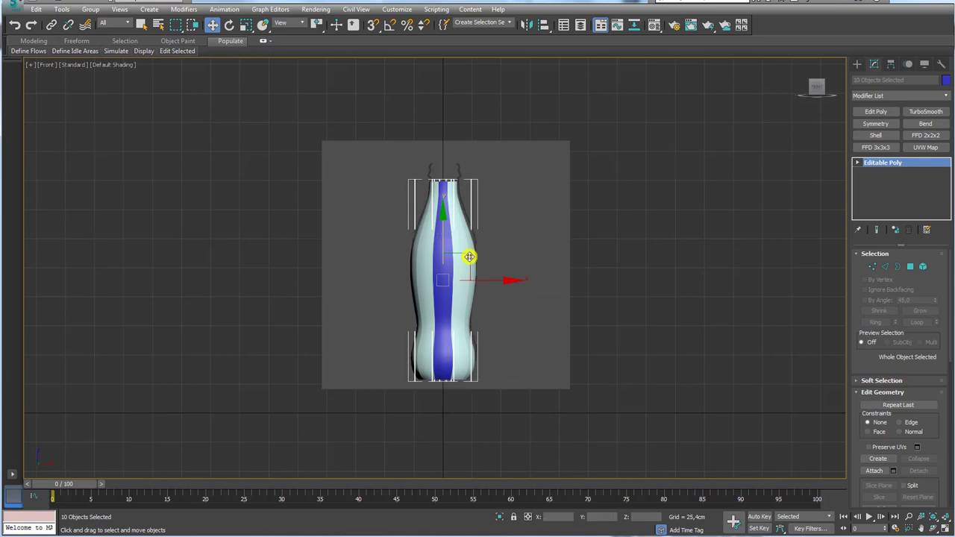
pyautogui.moveTo(488, 279); pyautogui.dragTo(486, 283)
pyautogui.moveTo(486, 283)
pyautogui.keyDown('alt'); pyautogui.mouseDown(button='middle')
pyautogui.moveTo(501, 299)
pyautogui.moveTo(484, 284)
pyautogui.mouseUp(button='middle'); pyautogui.keyUp('alt')
pyautogui.press('f')
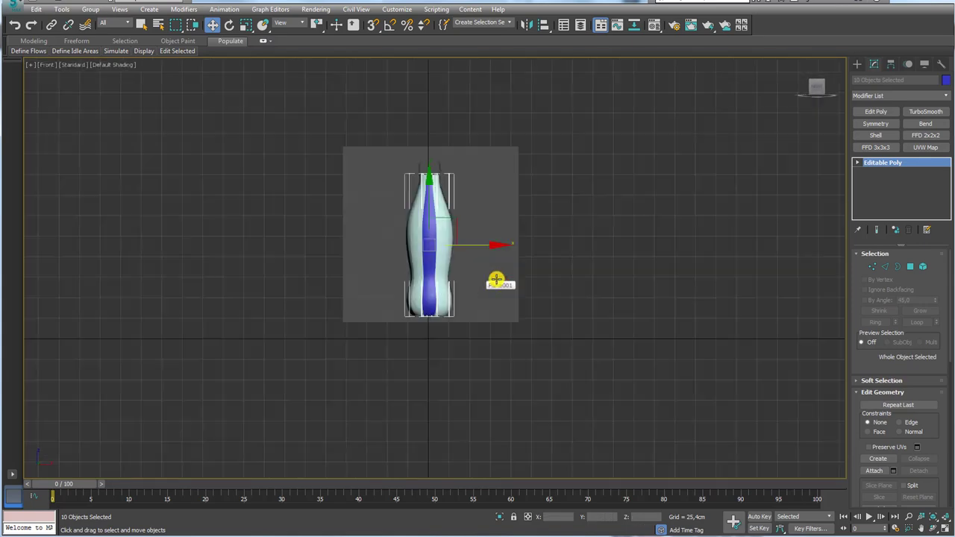
# Shift-drag the reference plane to the right to create Plane002 beside the bottle
pyautogui.scroll(1, 485, 277)
pyautogui.click(474, 268)
pyautogui.keyDown('shift'); pyautogui.moveTo(456, 243); pyautogui.dragTo(512, 244); pyautogui.keyUp('shift')
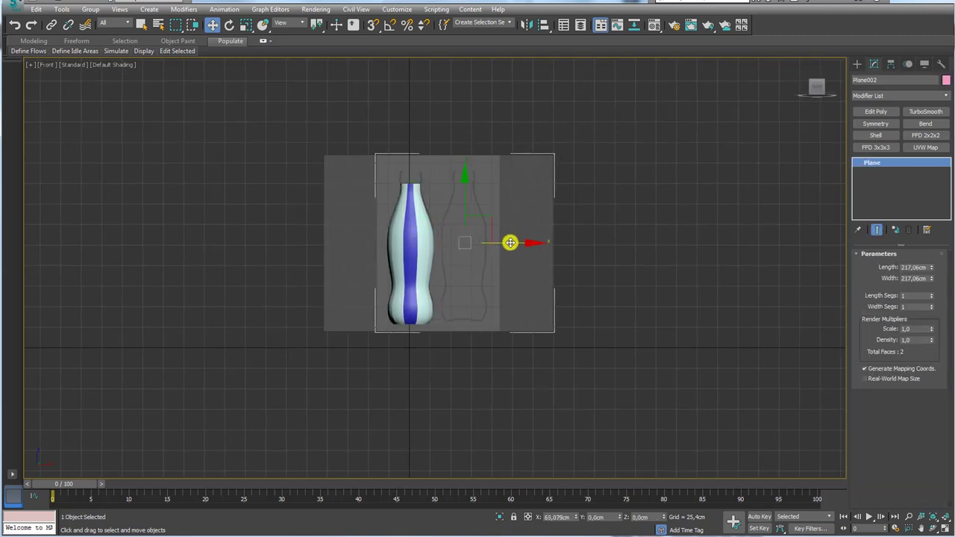
pyautogui.click(481, 312)
pyautogui.scroll(5, 448, 242)
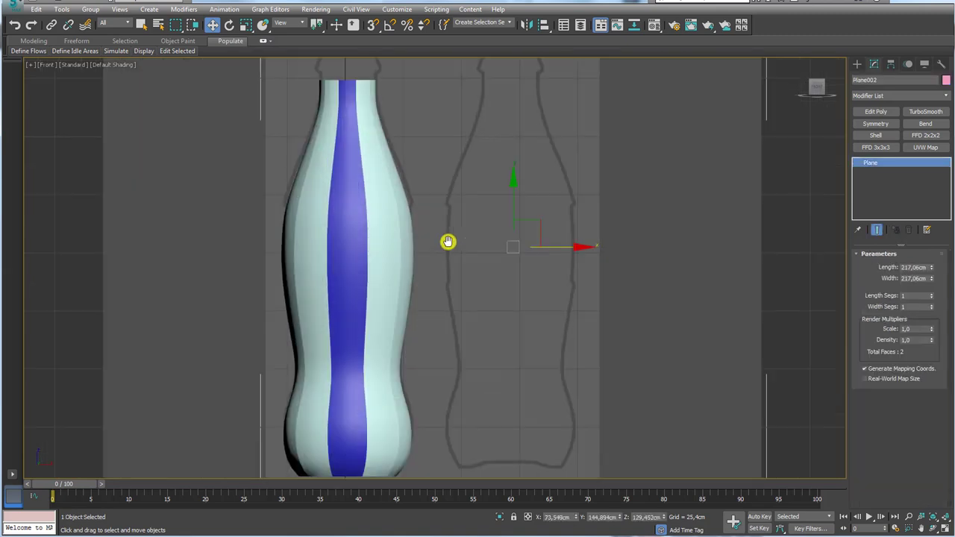
pyautogui.moveTo(410, 206); pyautogui.dragTo(462, 203)
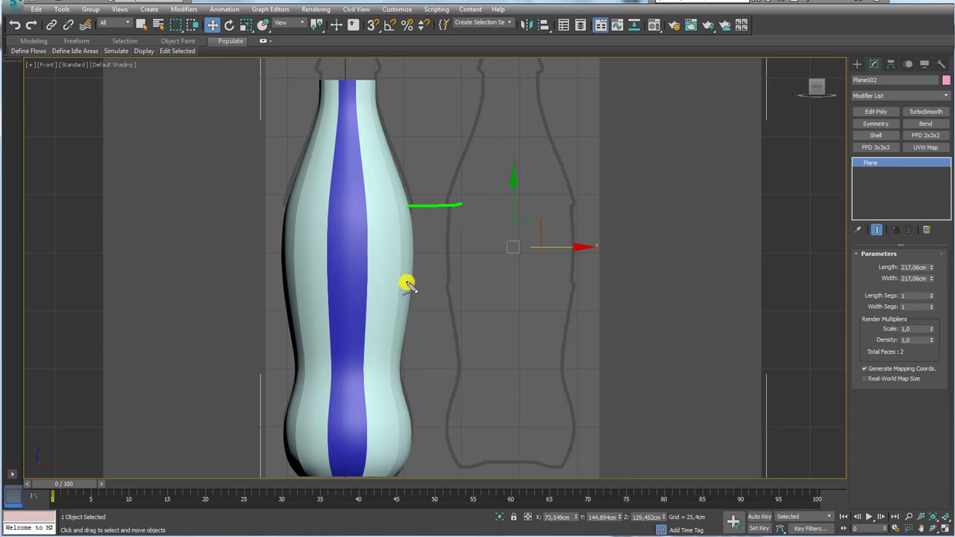
pyautogui.moveTo(405, 284); pyautogui.dragTo(470, 284)
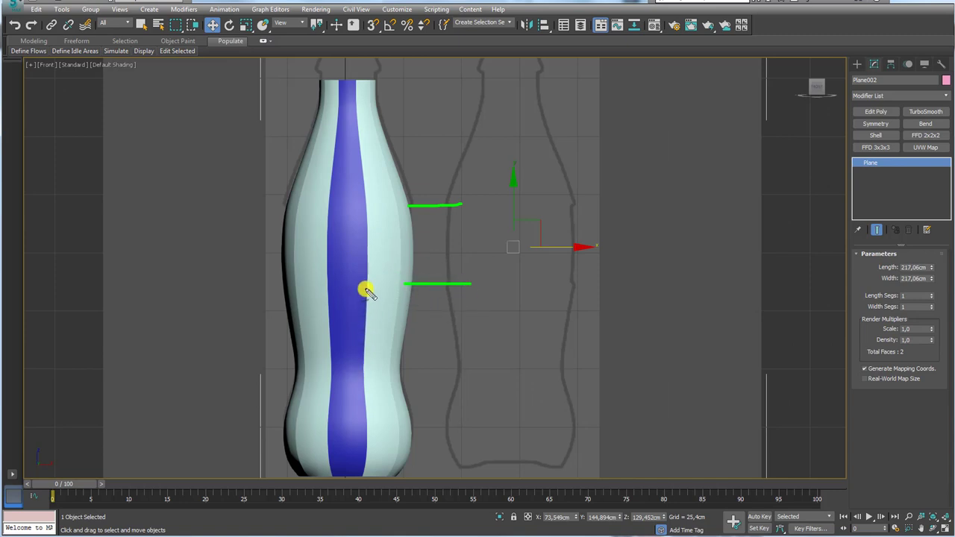
pyautogui.moveTo(362, 285)
pyautogui.mouseDown()
pyautogui.moveTo(331, 308)
pyautogui.moveTo(331, 426)
pyautogui.moveTo(348, 452)
pyautogui.moveTo(366, 288)
pyautogui.mouseUp()
pyautogui.moveTo(366, 203)
pyautogui.mouseDown()
pyautogui.moveTo(326, 184)
pyautogui.moveTo(335, 125)
pyautogui.mouseUp()
pyautogui.press('Escape')
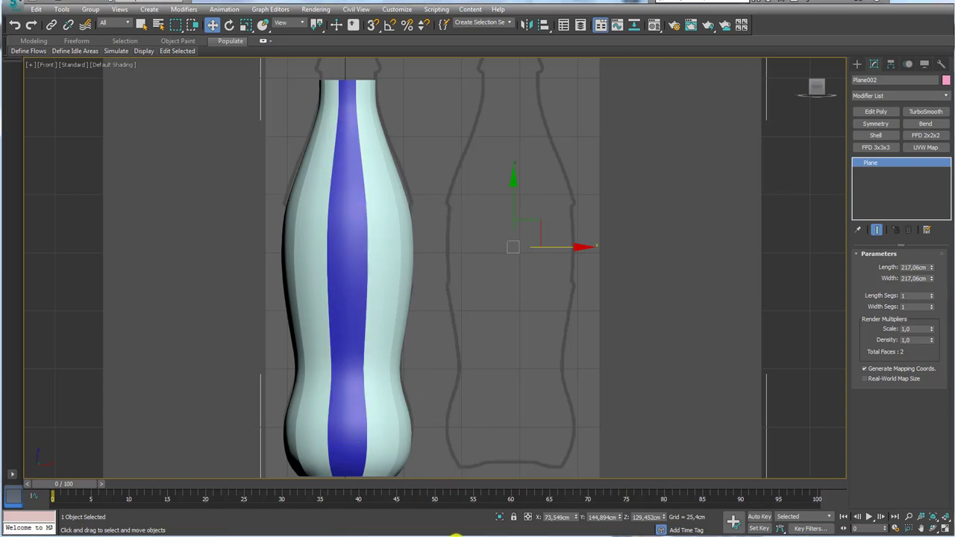
pyautogui.moveTo(455, 534)
pyautogui.click(423, 498)
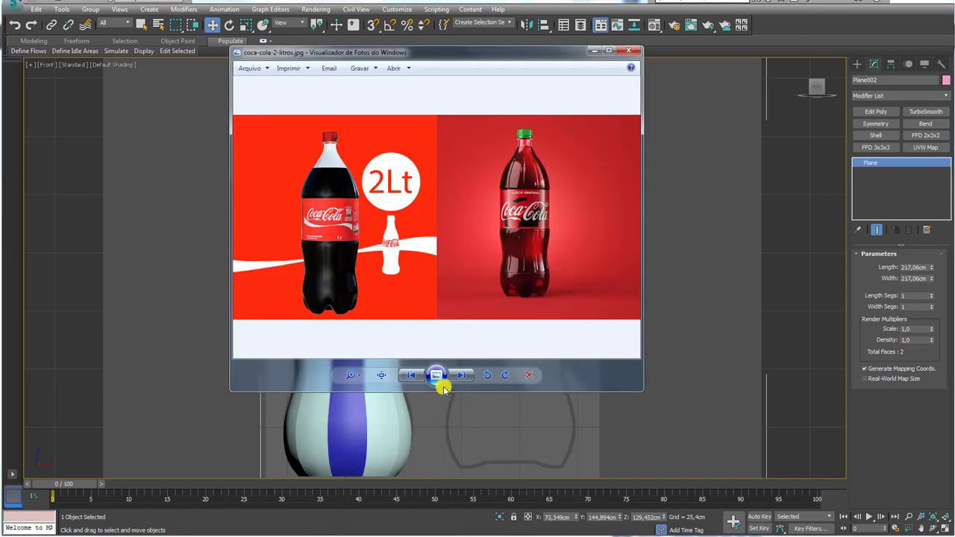
pyautogui.click(461, 375)
pyautogui.click(461, 374)
pyautogui.scroll(3, 535, 207)
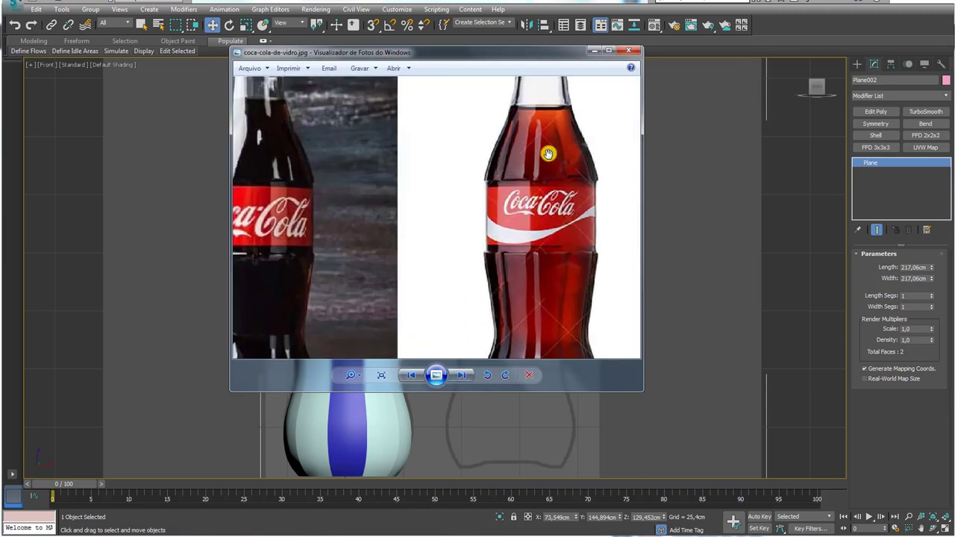
pyautogui.scroll(-1, 548, 154)
pyautogui.moveTo(532, 168)
pyautogui.mouseDown()
pyautogui.moveTo(533, 119)
pyautogui.moveTo(583, 121)
pyautogui.moveTo(548, 167)
pyautogui.moveTo(534, 141)
pyautogui.mouseUp()
pyautogui.moveTo(565, 235)
pyautogui.mouseDown()
pyautogui.moveTo(535, 254)
pyautogui.moveTo(533, 329)
pyautogui.mouseUp()
pyautogui.press('Escape')
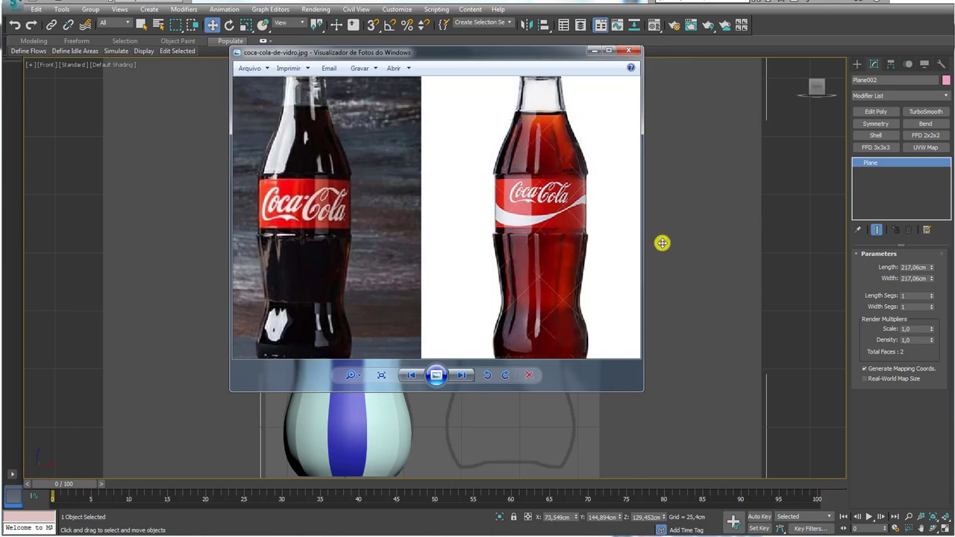
pyautogui.click(404, 443)
pyautogui.click(342, 410)
# Enter Polygon mode in the Front view with Edged Faces shown
pyautogui.scroll(-5, 411, 377)
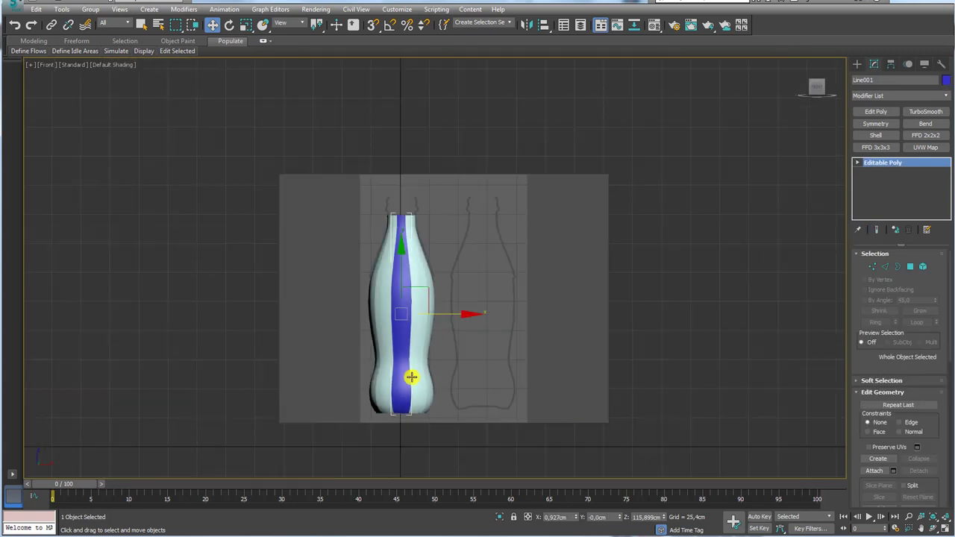
pyautogui.press('p')
pyautogui.scroll(-2, 443, 325)
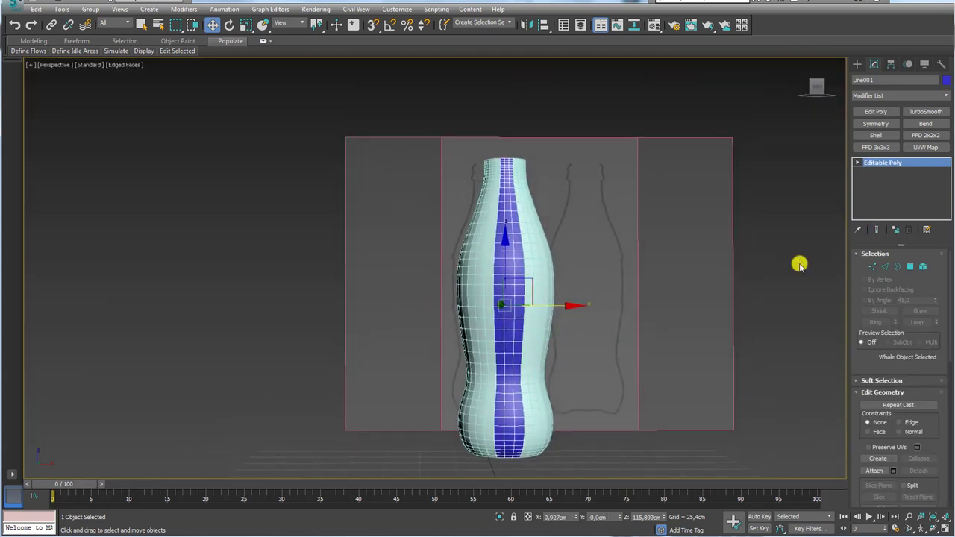
pyautogui.click(910, 266)
pyautogui.press('f')
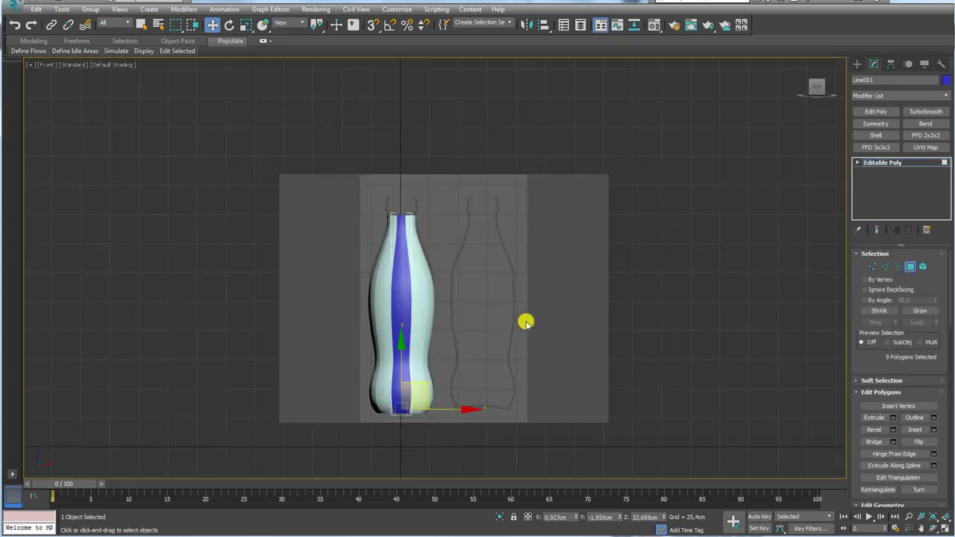
pyautogui.scroll(2, 458, 274)
pyautogui.scroll(3, 448, 273)
pyautogui.press('F4')
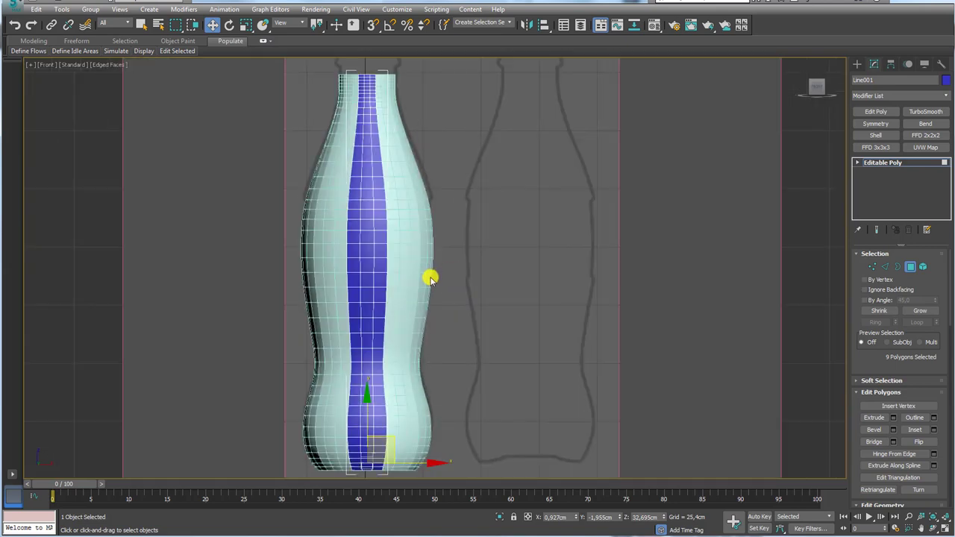
pyautogui.moveTo(424, 210); pyautogui.dragTo(431, 253, button='middle')
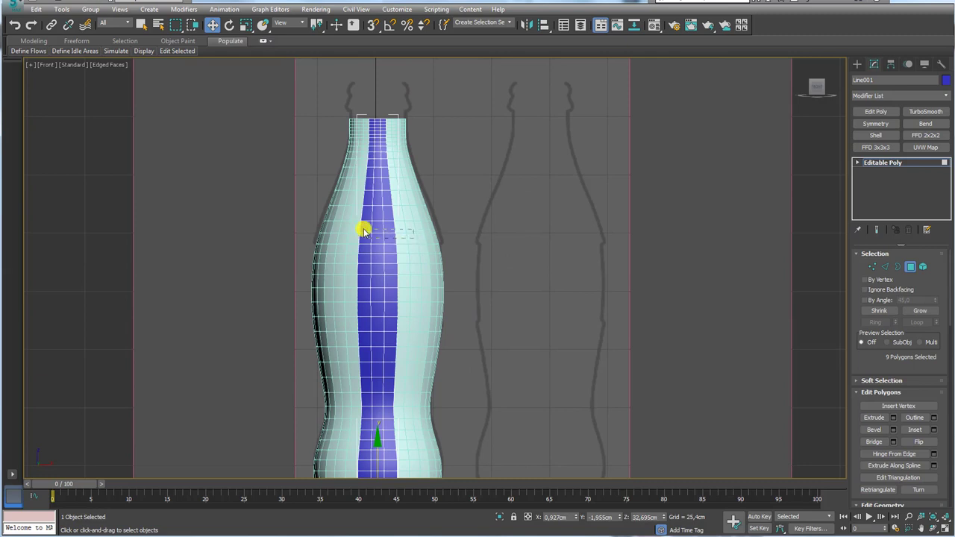
# Select a shoulder band and a long lower-body band of polygons on the blue strip
pyautogui.moveTo(326, 190); pyautogui.dragTo(327, 191)
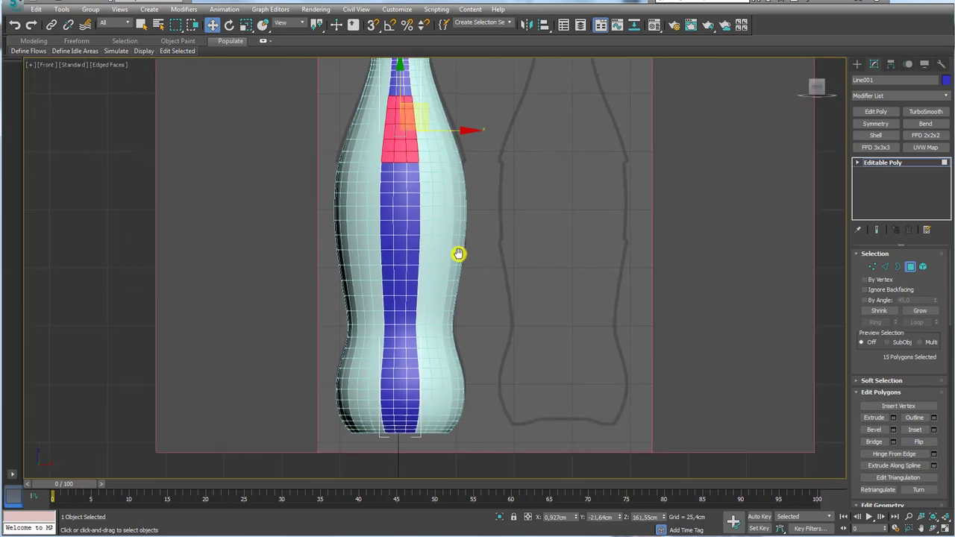
pyautogui.moveTo(433, 260); pyautogui.dragTo(448, 303, button='middle')
pyautogui.moveTo(421, 215)
pyautogui.mouseDown()
pyautogui.moveTo(355, 221)
pyautogui.moveTo(446, 215)
pyautogui.mouseUp()
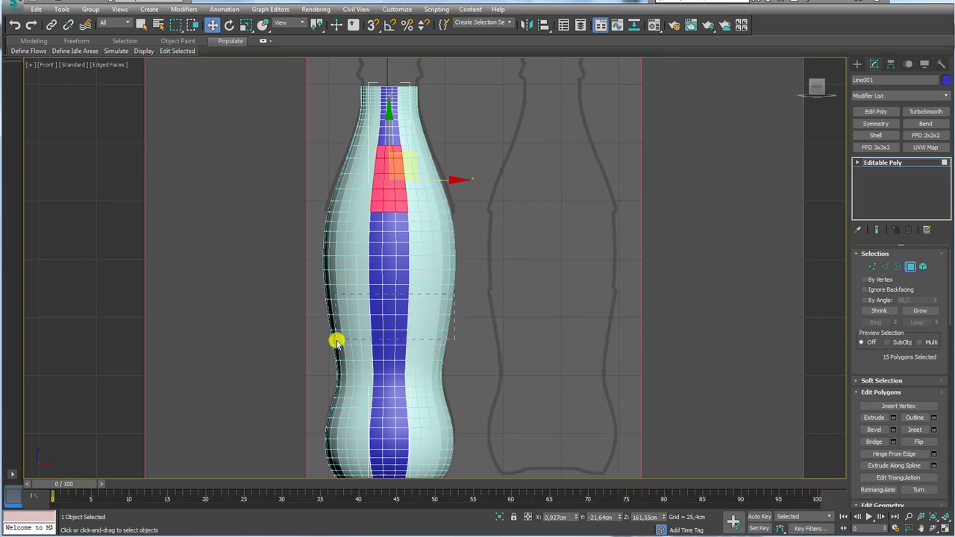
pyautogui.keyDown('ctrl'); pyautogui.moveTo(455, 293); pyautogui.dragTo(335, 342); pyautogui.keyUp('ctrl')
pyautogui.moveTo(404, 366); pyautogui.dragTo(428, 307, button='middle')
pyautogui.keyDown('ctrl'); pyautogui.moveTo(308, 366); pyautogui.dragTo(338, 381); pyautogui.keyUp('ctrl')
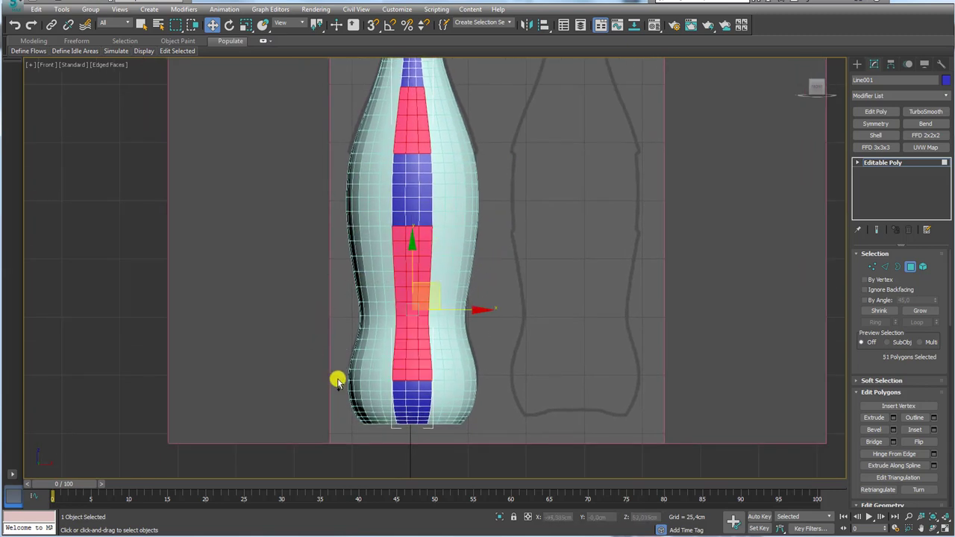
pyautogui.moveTo(492, 390); pyautogui.dragTo(492, 356, button='middle')
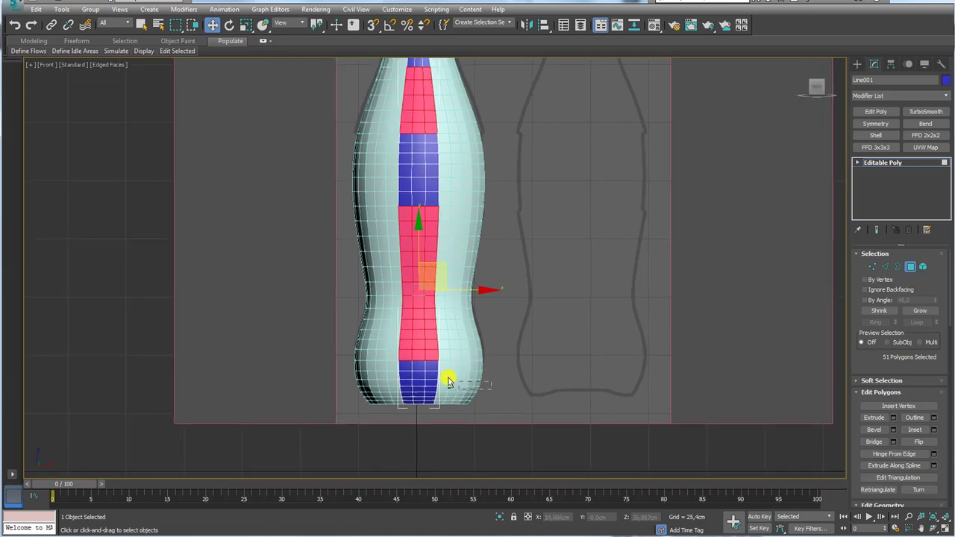
pyautogui.keyDown('alt'); pyautogui.moveTo(491, 388); pyautogui.dragTo(363, 360); pyautogui.keyUp('alt')
pyautogui.moveTo(465, 347); pyautogui.dragTo(478, 381, button='middle')
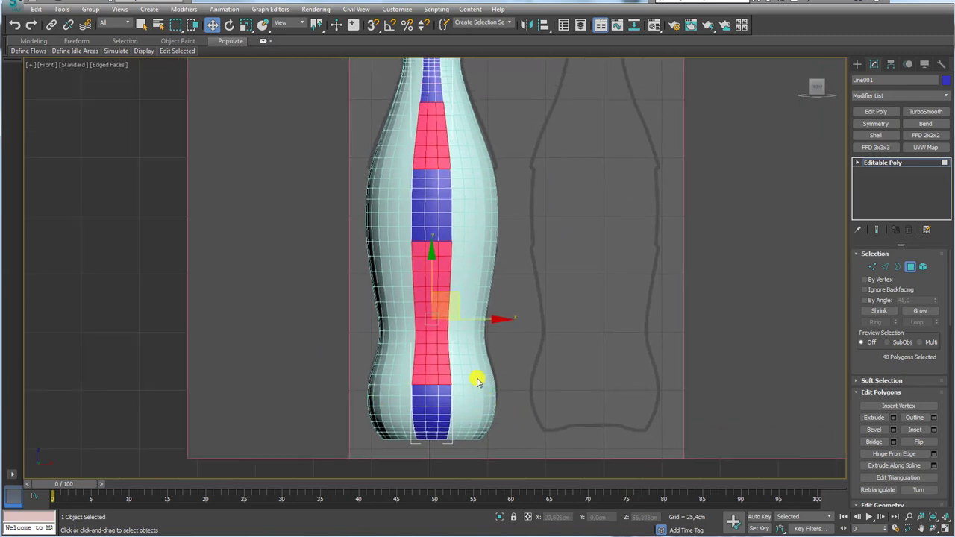
pyautogui.press('p')
pyautogui.moveTo(465, 252)
pyautogui.keyDown('alt'); pyautogui.mouseDown(button='middle')
pyautogui.moveTo(533, 282)
pyautogui.moveTo(518, 290)
pyautogui.mouseUp(button='middle'); pyautogui.keyUp('alt')
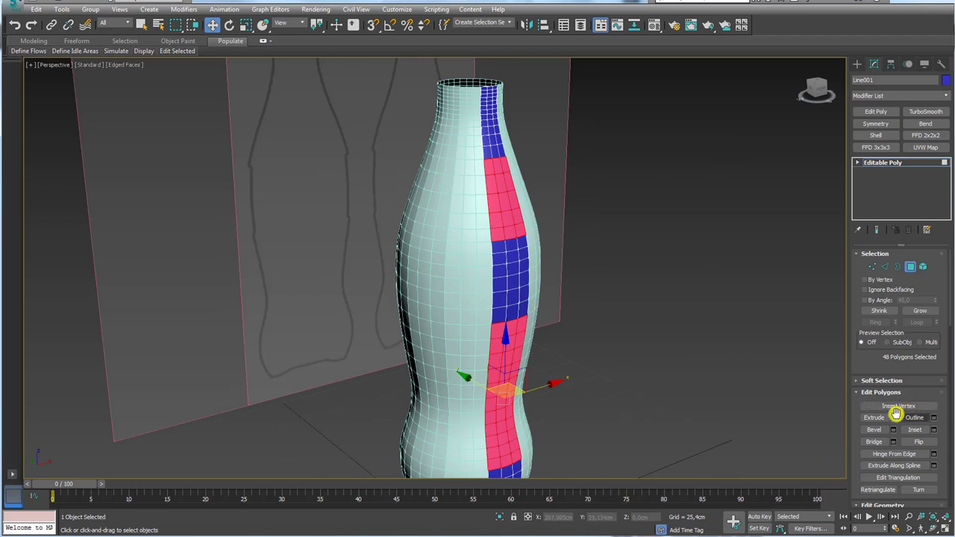
# Start a Bevel on the selected polygons and rough in its height and outline
pyautogui.moveTo(896, 413); pyautogui.dragTo(895, 267)
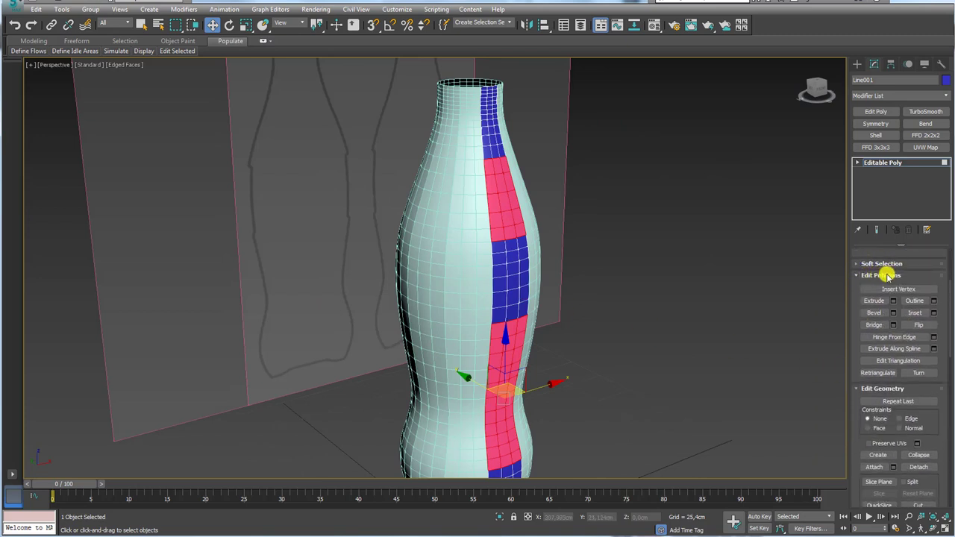
pyautogui.click(894, 313)
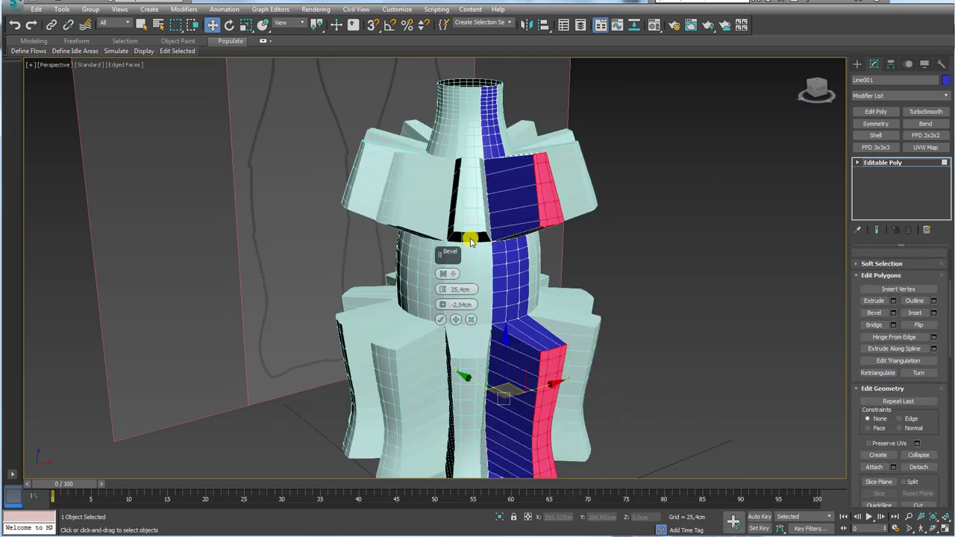
pyautogui.moveTo(442, 291); pyautogui.dragTo(445, 341)
pyautogui.scroll(4, 559, 187)
pyautogui.moveTo(465, 196)
pyautogui.mouseDown(button='middle')
pyautogui.moveTo(471, 211)
pyautogui.moveTo(477, 199)
pyautogui.mouseUp(button='middle')
pyautogui.moveTo(444, 306); pyautogui.dragTo(445, 289)
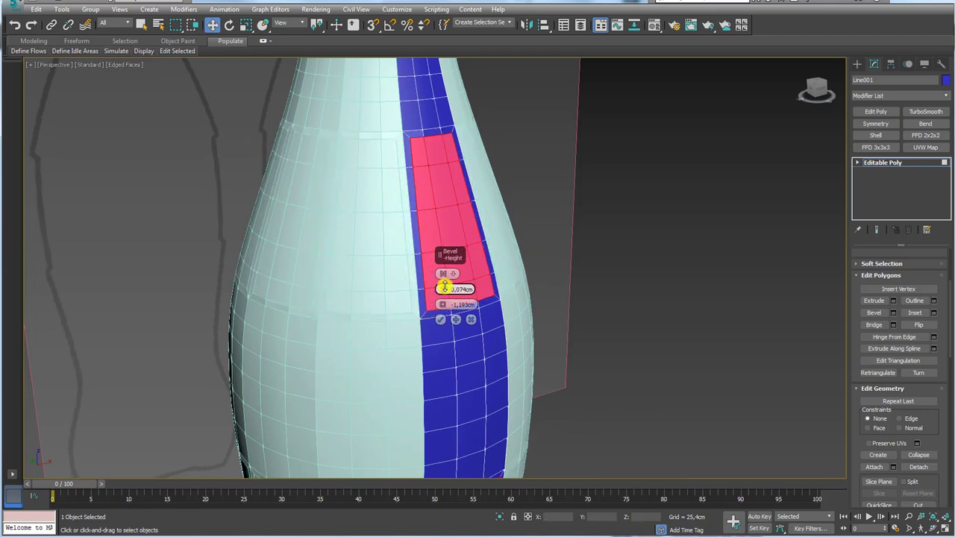
pyautogui.keyDown('alt'); pyautogui.moveTo(444, 289); pyautogui.dragTo(383, 287, button='middle'); pyautogui.keyUp('alt')
pyautogui.moveTo(444, 306); pyautogui.dragTo(444, 305)
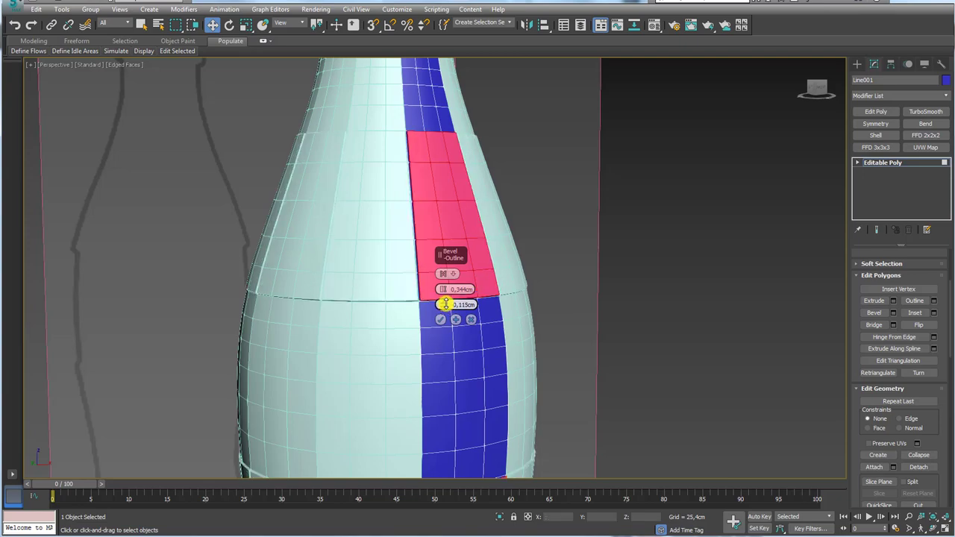
pyautogui.moveTo(367, 246)
pyautogui.keyDown('alt'); pyautogui.mouseDown(button='middle')
pyautogui.moveTo(309, 141)
pyautogui.moveTo(336, 222)
pyautogui.moveTo(368, 239)
pyautogui.moveTo(336, 207)
pyautogui.mouseUp(button='middle'); pyautogui.keyUp('alt')
# Settle the bevel at height 0,519cm and outline -0,485cm and commit it
pyautogui.scroll(2, 366, 284)
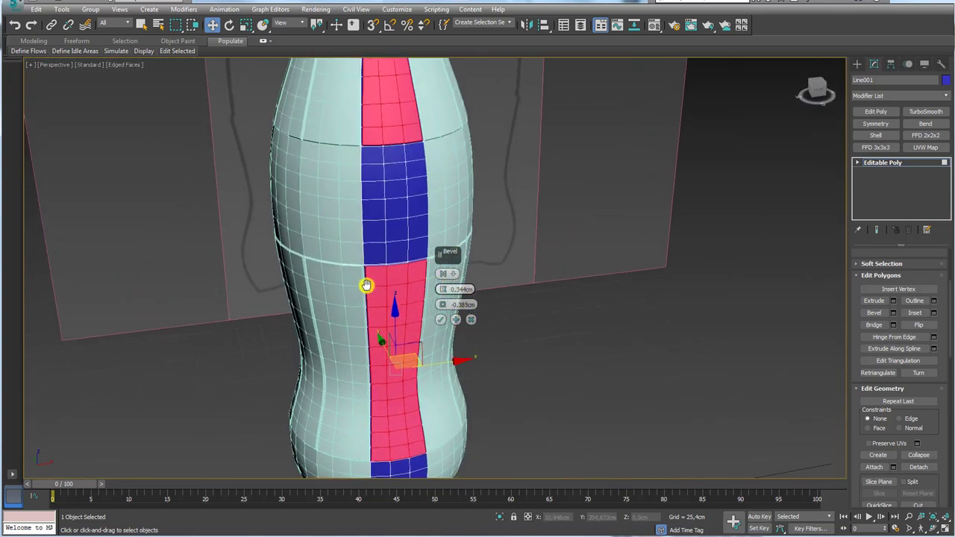
pyautogui.scroll(2, 398, 277)
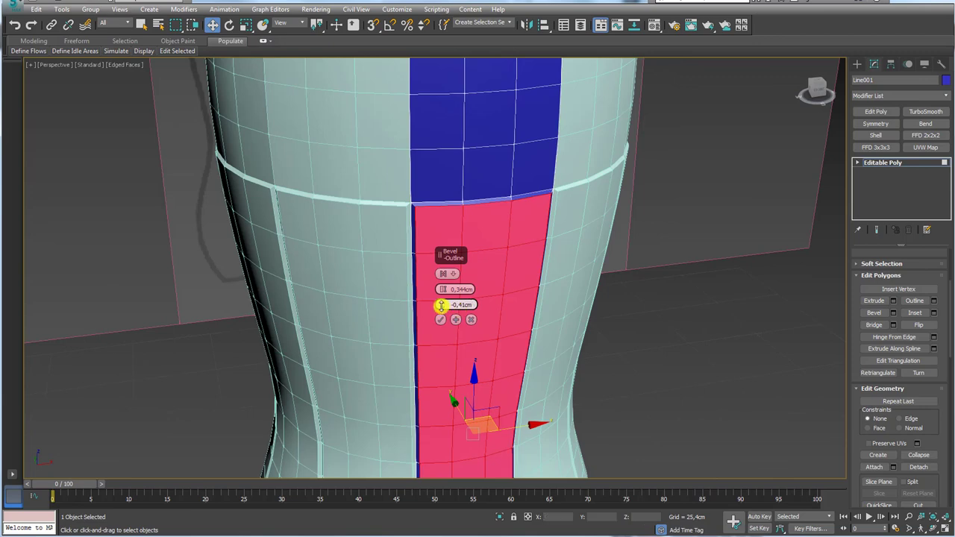
pyautogui.moveTo(441, 306); pyautogui.dragTo(442, 309)
pyautogui.moveTo(432, 285)
pyautogui.keyDown('alt'); pyautogui.mouseDown(button='middle')
pyautogui.moveTo(451, 278)
pyautogui.moveTo(447, 291)
pyautogui.mouseUp(button='middle'); pyautogui.keyUp('alt')
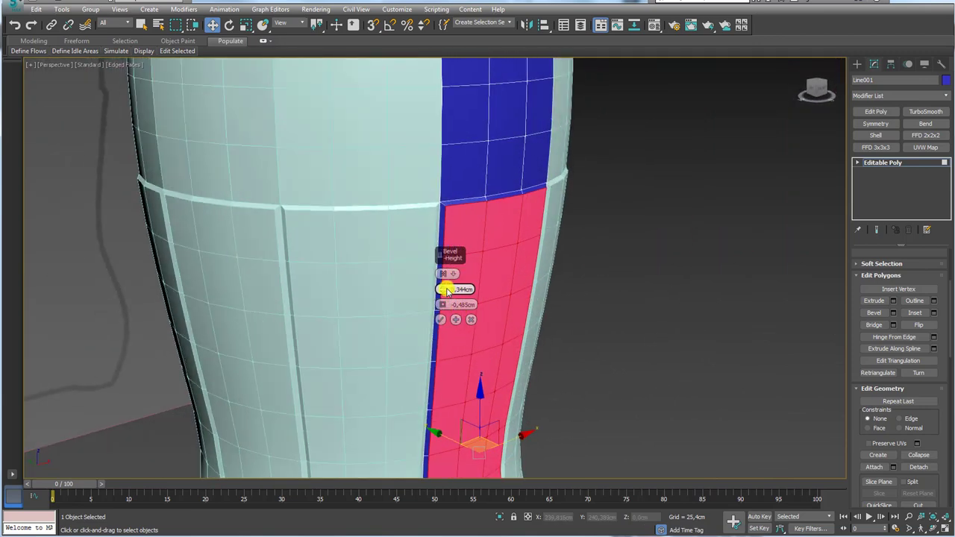
pyautogui.moveTo(441, 289); pyautogui.dragTo(442, 285)
pyautogui.scroll(-3, 523, 261)
pyautogui.keyDown('alt'); pyautogui.moveTo(553, 239); pyautogui.dragTo(556, 280, button='middle'); pyautogui.keyUp('alt')
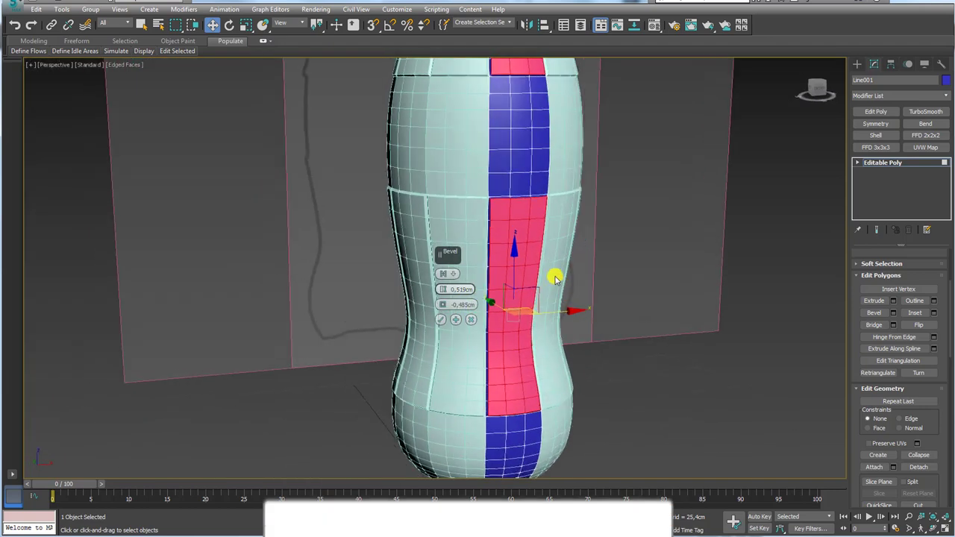
pyautogui.keyDown('alt'); pyautogui.moveTo(495, 115); pyautogui.dragTo(465, 207, button='middle'); pyautogui.keyUp('alt')
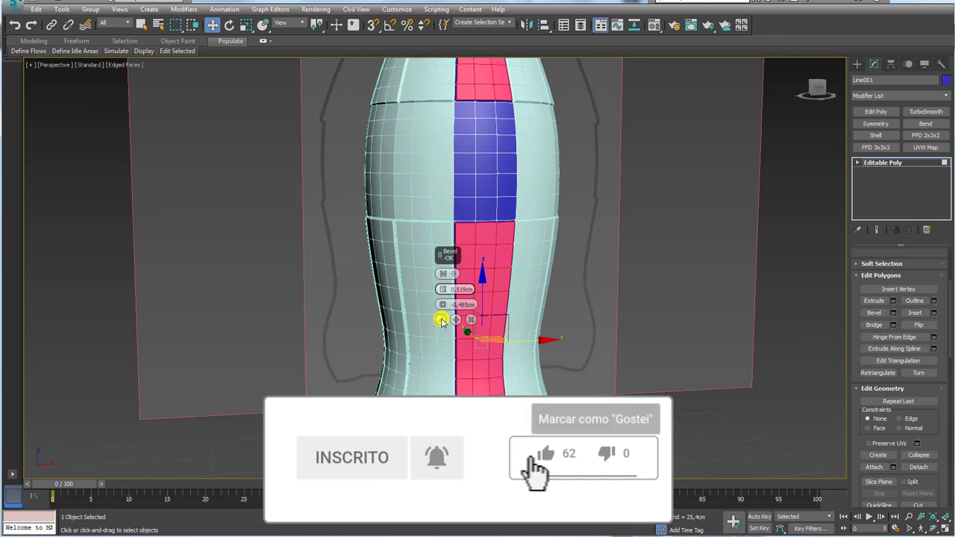
pyautogui.press('Return')
pyautogui.moveTo(438, 320)
pyautogui.keyDown('alt'); pyautogui.mouseDown(button='middle')
pyautogui.moveTo(540, 276)
pyautogui.moveTo(581, 231)
pyautogui.moveTo(569, 337)
pyautogui.moveTo(563, 241)
pyautogui.mouseUp(button='middle'); pyautogui.keyUp('alt')
pyautogui.scroll(3, 554, 321)
pyautogui.keyDown('alt'); pyautogui.moveTo(555, 322); pyautogui.dragTo(558, 308, button='middle'); pyautogui.keyUp('alt')
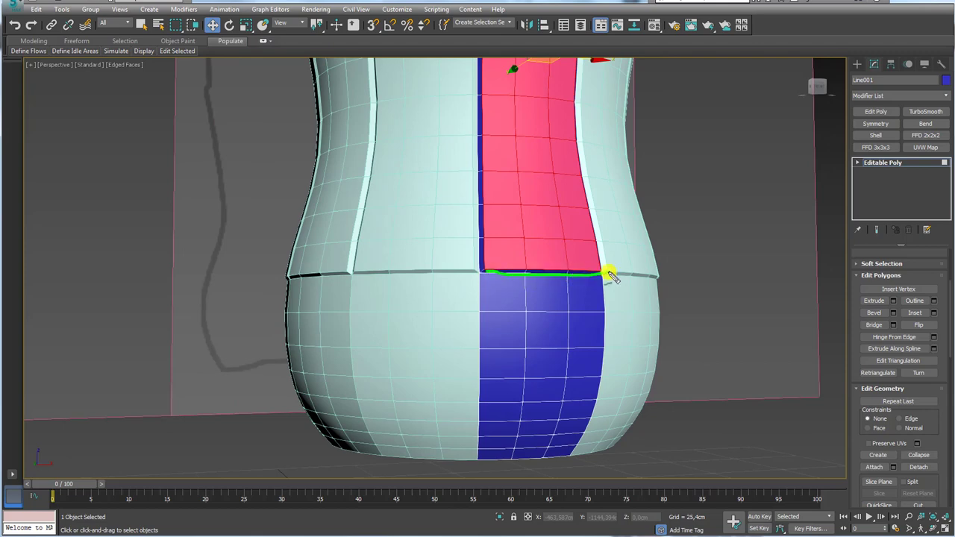
pyautogui.hotkey('alt', 'Tab')
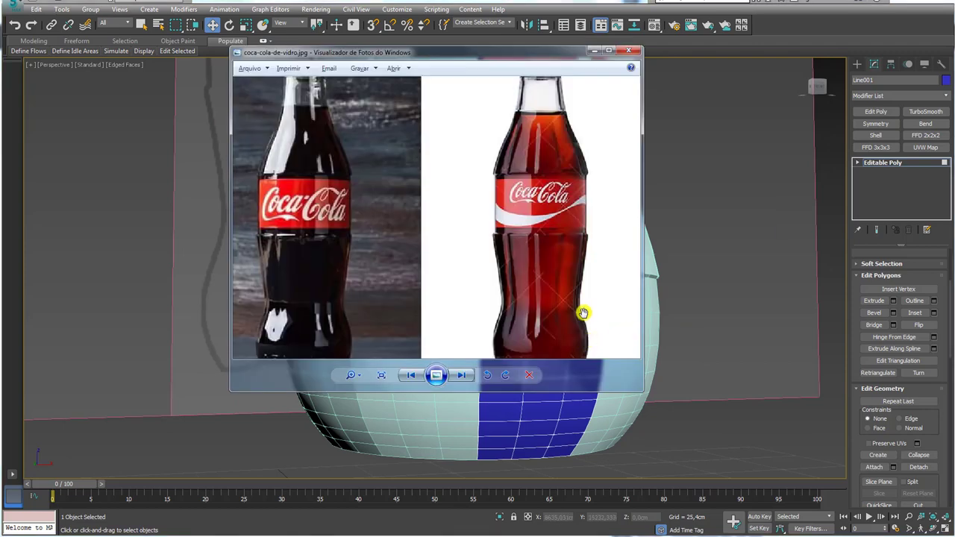
pyautogui.scroll(-2, 583, 312)
pyautogui.scroll(3, 533, 312)
pyautogui.moveTo(543, 241); pyautogui.dragTo(505, 207)
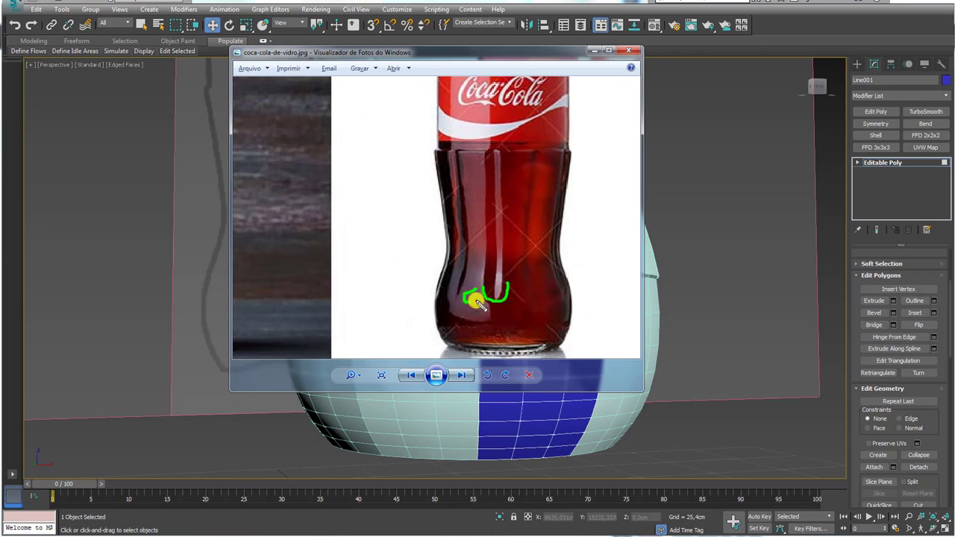
pyautogui.hotkey('alt', 'Tab')
pyautogui.scroll(3, 542, 437)
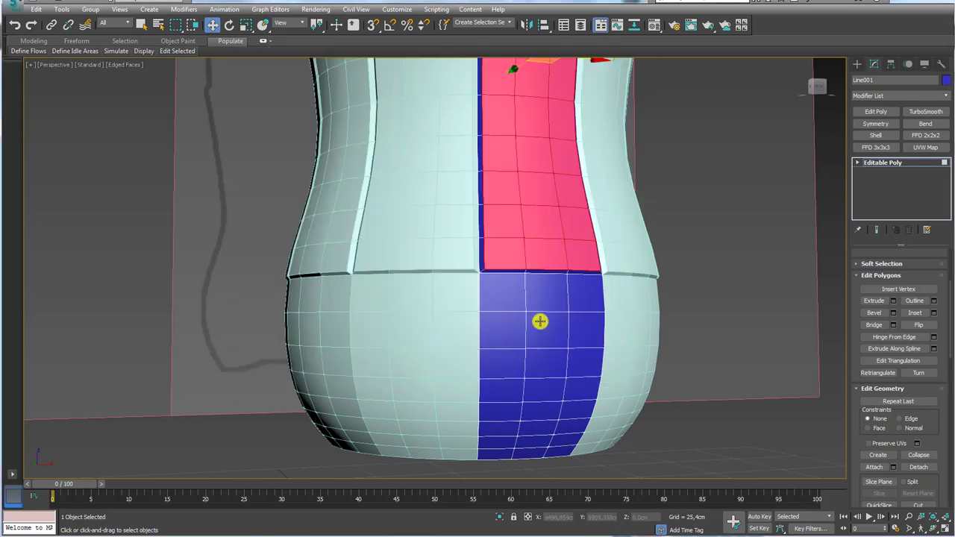
# Switch to Edge sub-object level and select the edge loop at the band seam
pyautogui.click(859, 163)
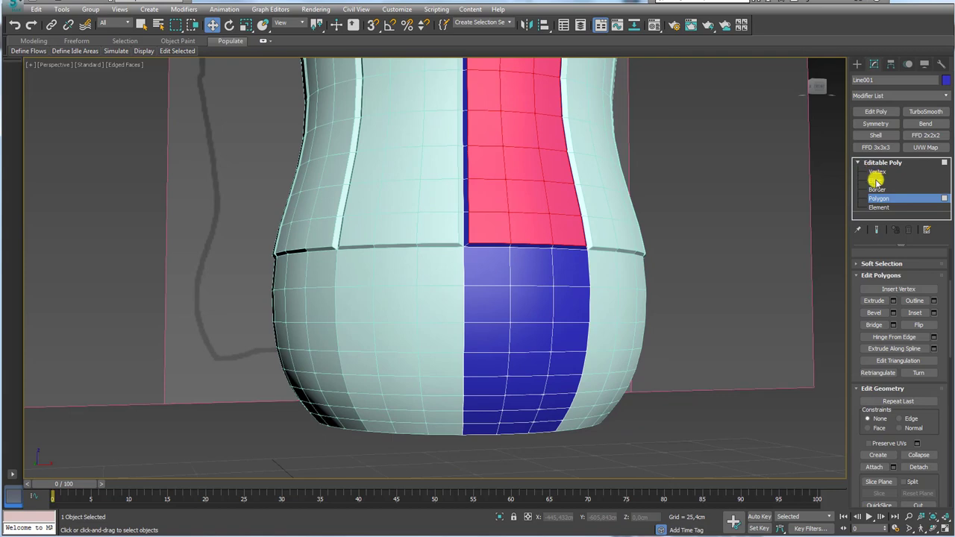
pyautogui.click(876, 181)
pyautogui.click(531, 250)
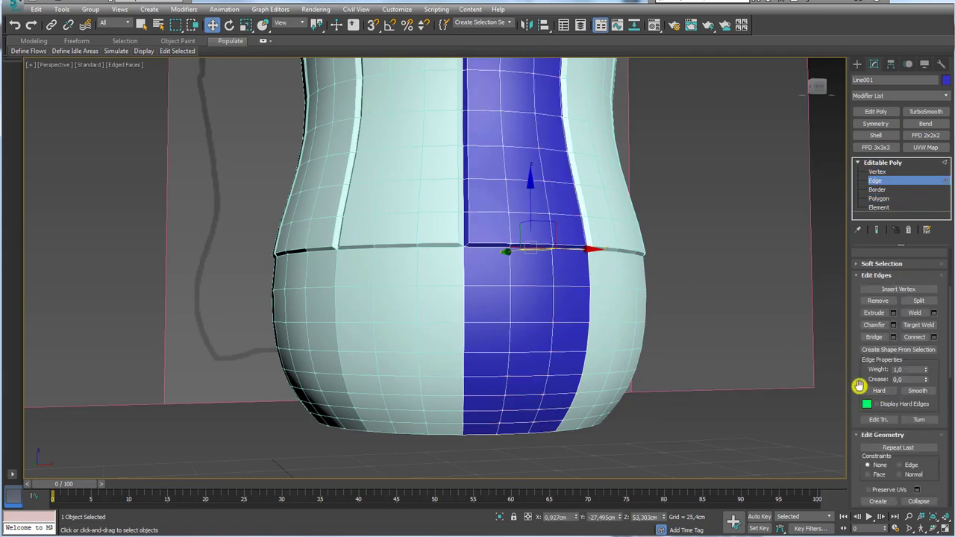
pyautogui.scroll(-3, 860, 386)
pyautogui.scroll(-2, 896, 343)
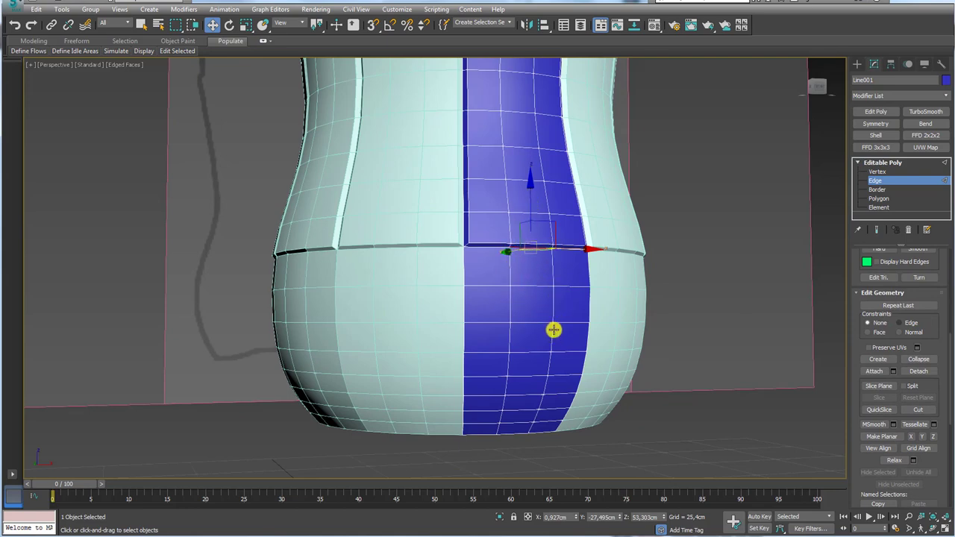
pyautogui.moveTo(531, 202); pyautogui.dragTo(534, 223)
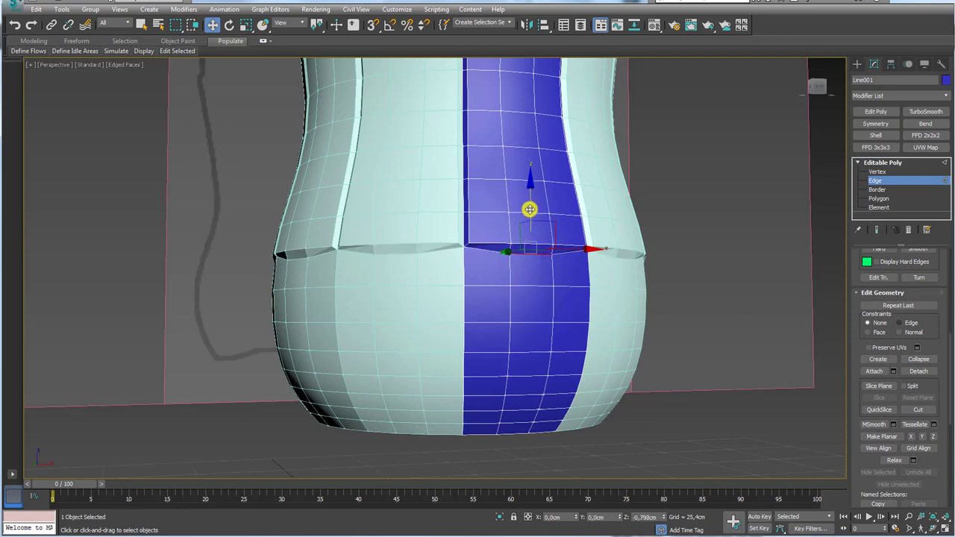
pyautogui.hotkey('ctrl', 'z')
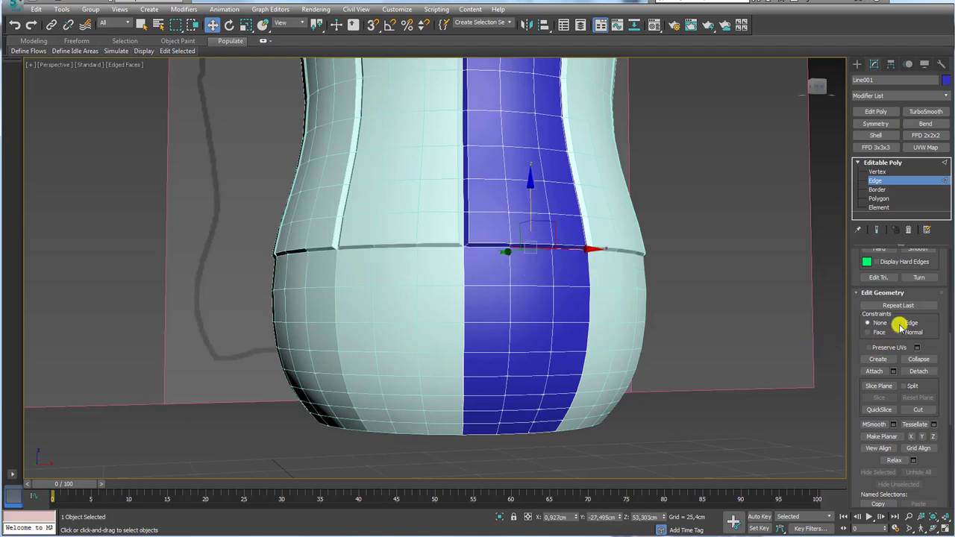
pyautogui.keyDown('alt'); pyautogui.moveTo(482, 276); pyautogui.dragTo(507, 230, button='middle'); pyautogui.keyUp('alt')
pyautogui.moveTo(524, 221)
pyautogui.mouseDown()
pyautogui.moveTo(561, 222)
pyautogui.moveTo(586, 277)
pyautogui.moveTo(627, 263)
pyautogui.mouseUp()
pyautogui.hotkey('ctrl', 'z')
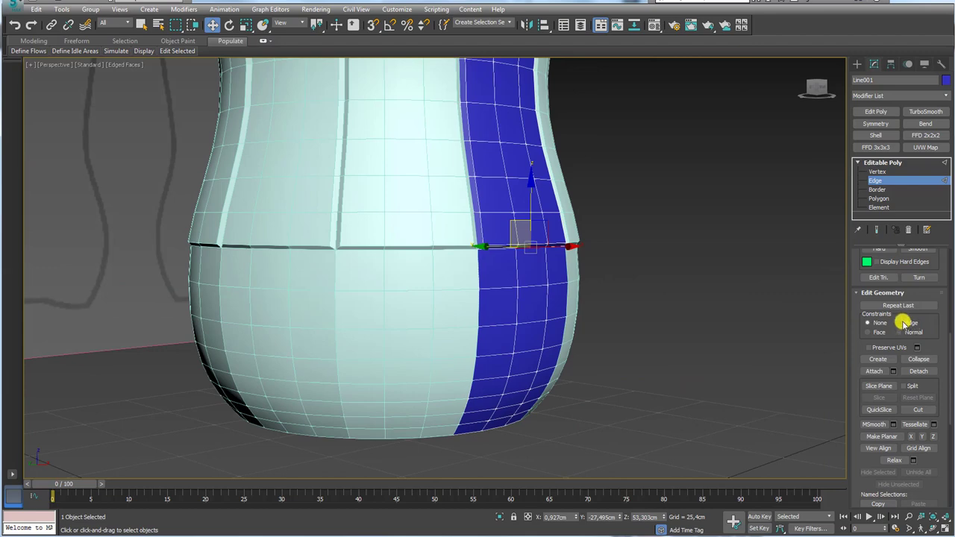
# Slide that edge loop down the bottle body to form a V notch
pyautogui.moveTo(523, 221)
pyautogui.mouseDown()
pyautogui.moveTo(499, 228)
pyautogui.moveTo(515, 273)
pyautogui.moveTo(546, 253)
pyautogui.moveTo(575, 273)
pyautogui.mouseUp()
pyautogui.keyDown('alt'); pyautogui.moveTo(576, 273); pyautogui.dragTo(512, 245, button='middle'); pyautogui.keyUp('alt')
pyautogui.scroll(2, 532, 234)
pyautogui.moveTo(541, 202); pyautogui.dragTo(541, 343)
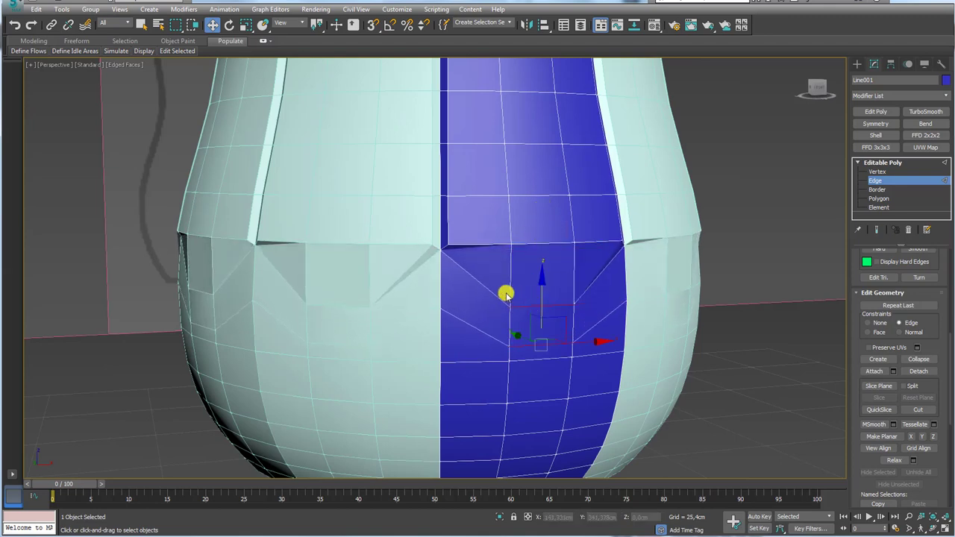
pyautogui.hotkey('ctrl', 'z')
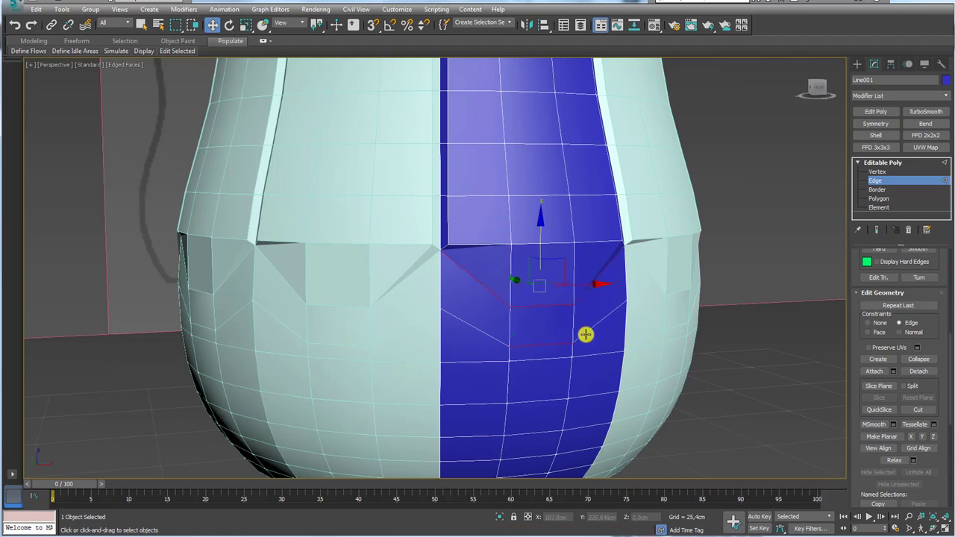
pyautogui.moveTo(540, 295); pyautogui.dragTo(540, 369)
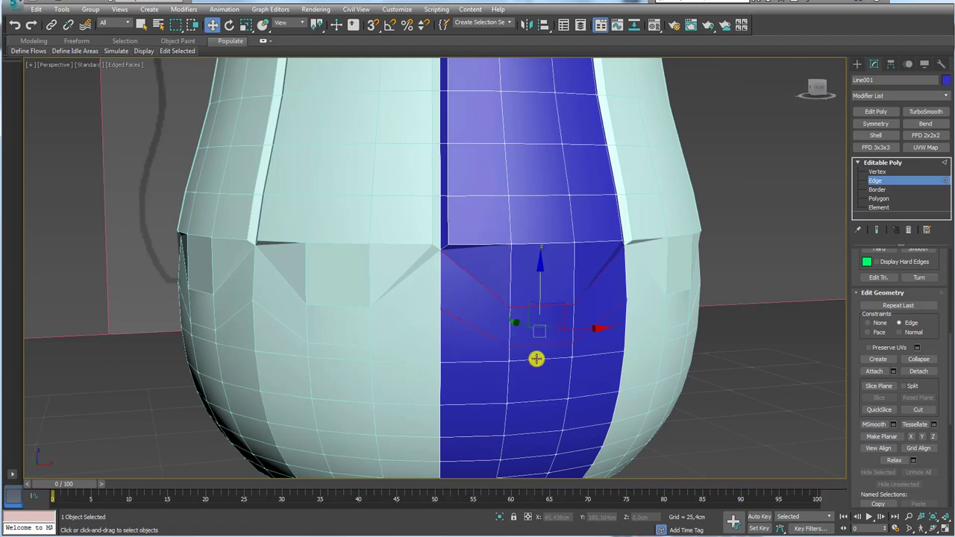
pyautogui.moveTo(542, 313); pyautogui.dragTo(539, 337)
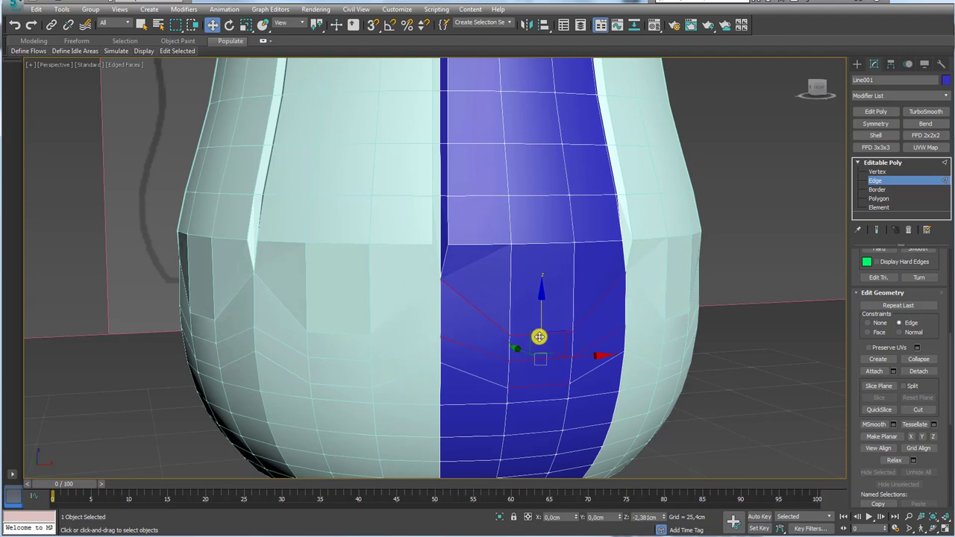
pyautogui.keyDown('alt'); pyautogui.moveTo(538, 337); pyautogui.dragTo(524, 420, button='middle'); pyautogui.keyUp('alt')
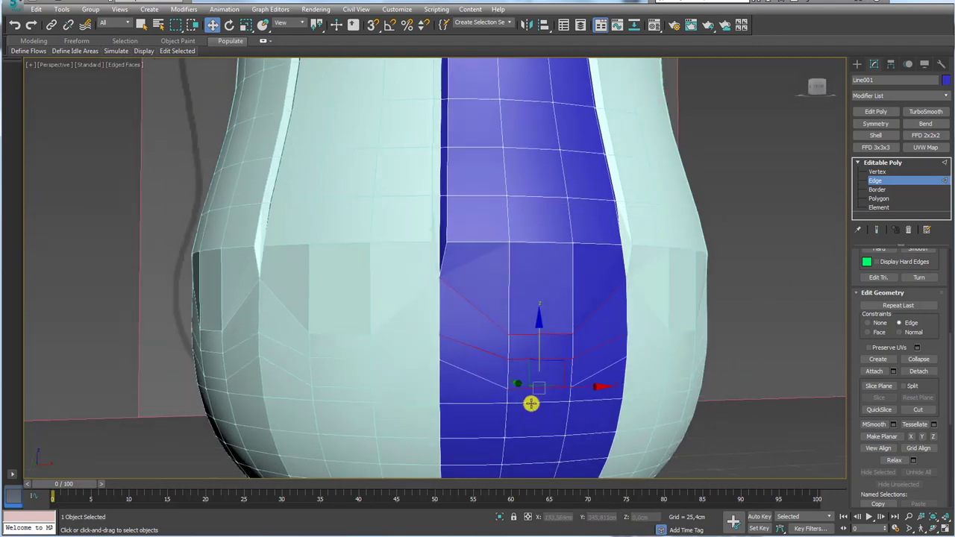
pyautogui.moveTo(537, 380); pyautogui.dragTo(537, 348)
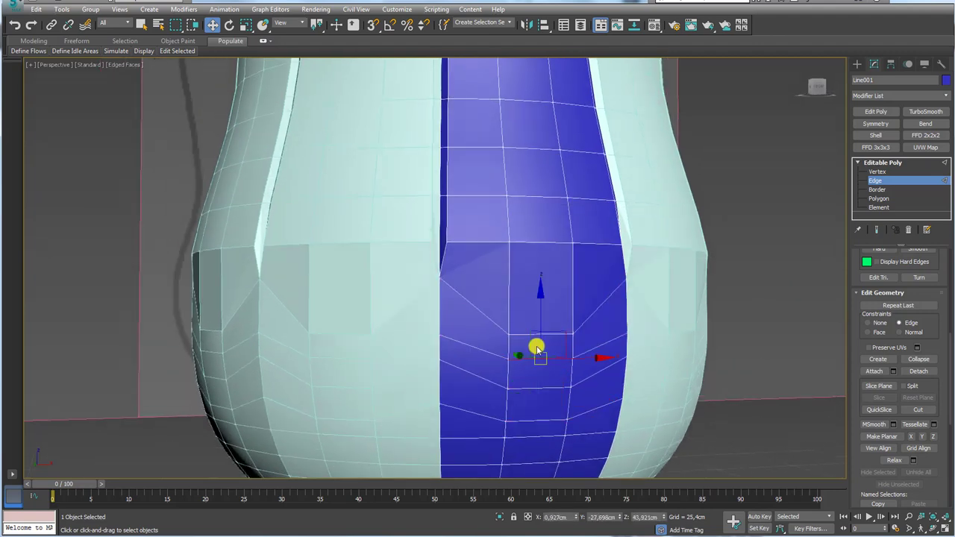
# Slide the upper edge loop down and raise the notch's left and right edges
pyautogui.click(540, 242)
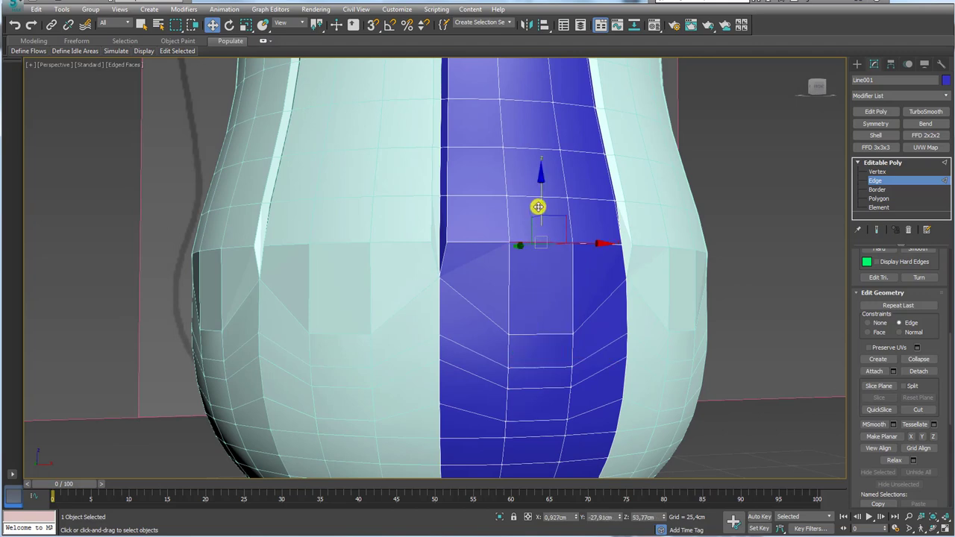
pyautogui.moveTo(538, 209); pyautogui.dragTo(539, 246)
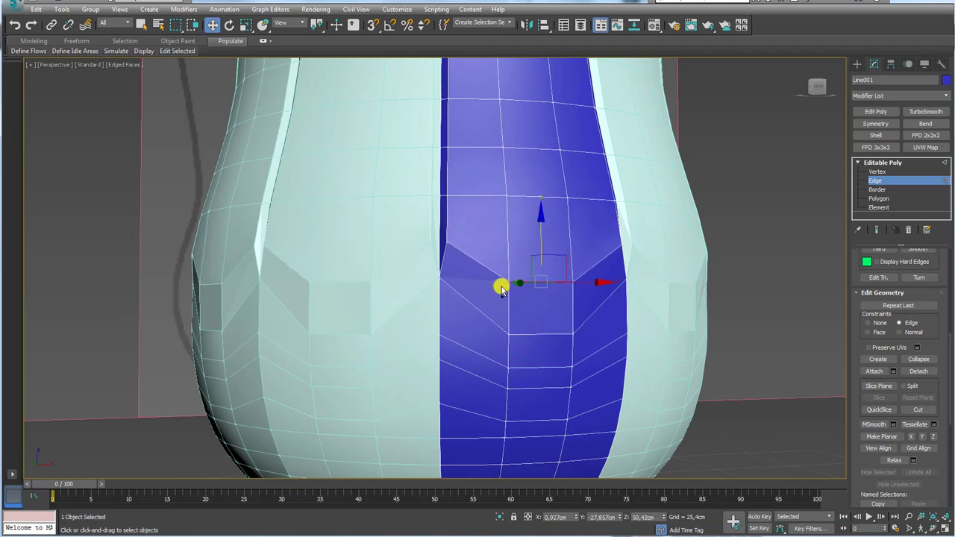
pyautogui.click(496, 275)
pyautogui.keyDown('ctrl'); pyautogui.click(587, 271); pyautogui.keyUp('ctrl')
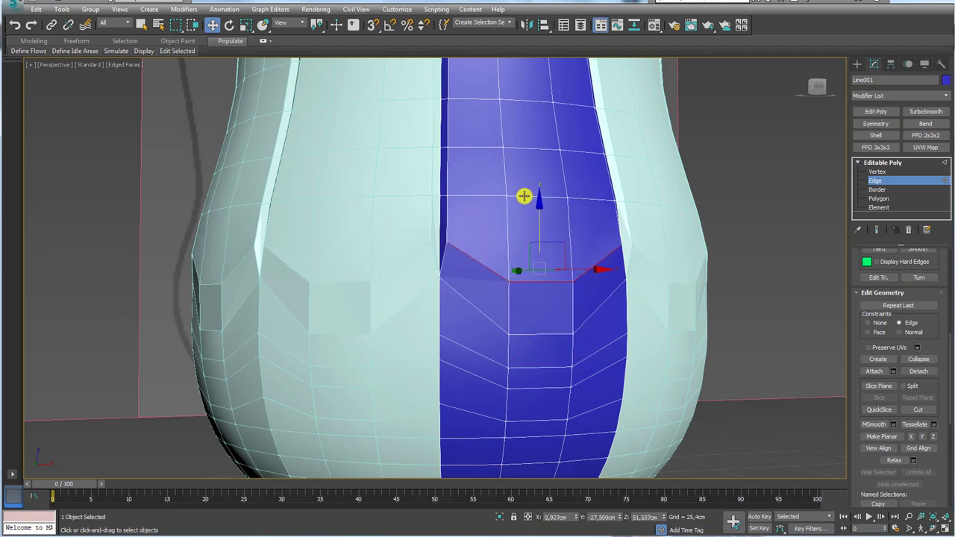
pyautogui.moveTo(520, 196); pyautogui.dragTo(538, 172)
pyautogui.scroll(-3, 538, 172)
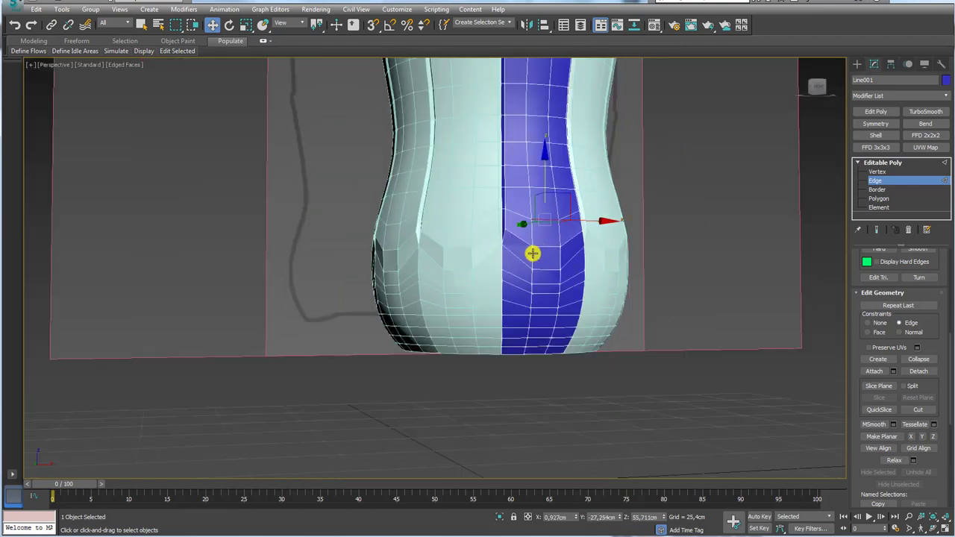
pyautogui.keyDown('alt'); pyautogui.moveTo(535, 251); pyautogui.dragTo(550, 310, button='middle'); pyautogui.keyUp('alt')
pyautogui.scroll(-3, 550, 310)
pyautogui.keyDown('alt'); pyautogui.moveTo(571, 267); pyautogui.dragTo(518, 235, button='middle'); pyautogui.keyUp('alt')
# Pull the edge loop at the upper band seam up into a pointed ridge
pyautogui.scroll(3, 530, 187)
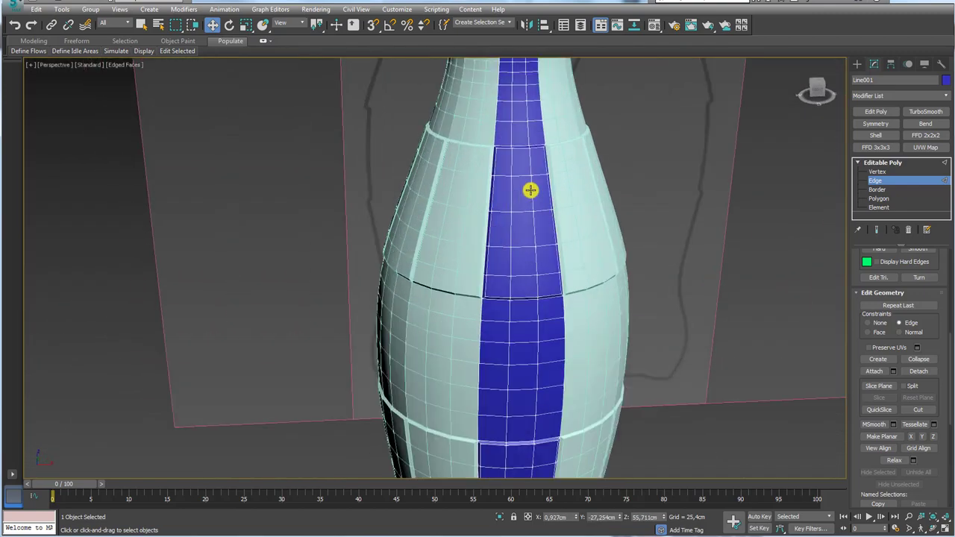
pyautogui.moveTo(529, 188); pyautogui.dragTo(510, 243, button='middle')
pyautogui.scroll(3, 509, 243)
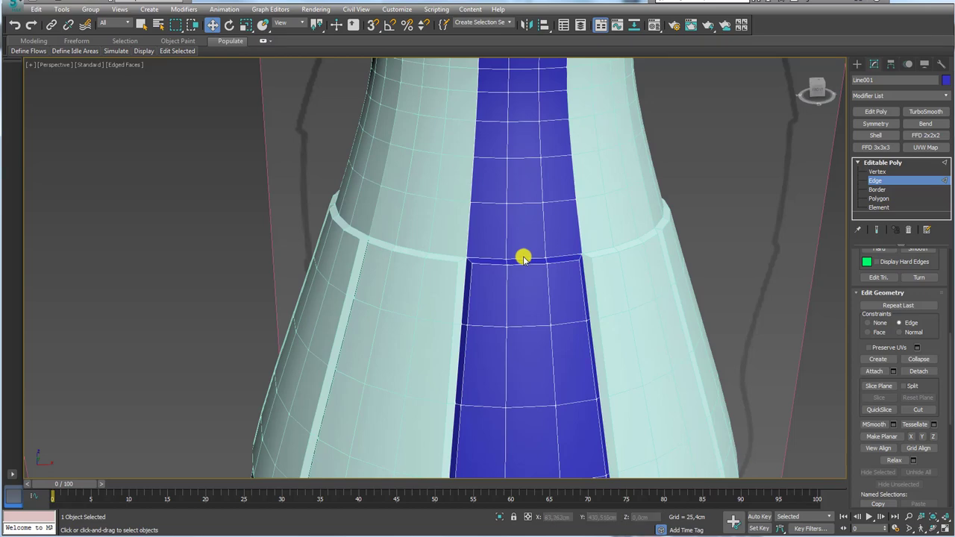
pyautogui.click(523, 258)
pyautogui.moveTo(526, 218); pyautogui.dragTo(526, 182)
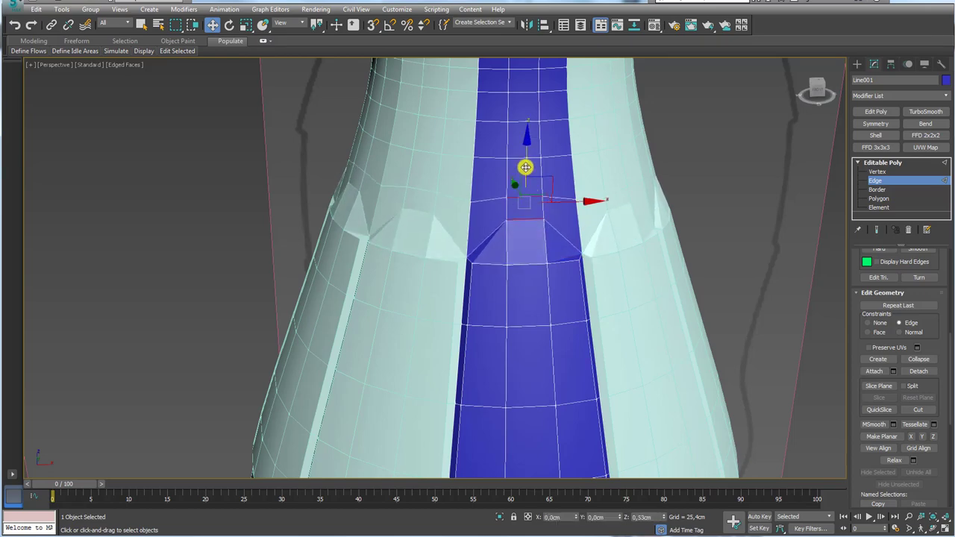
# Reposition the band's lower ridge edge, then return to Editable Poly top level
pyautogui.click(526, 262)
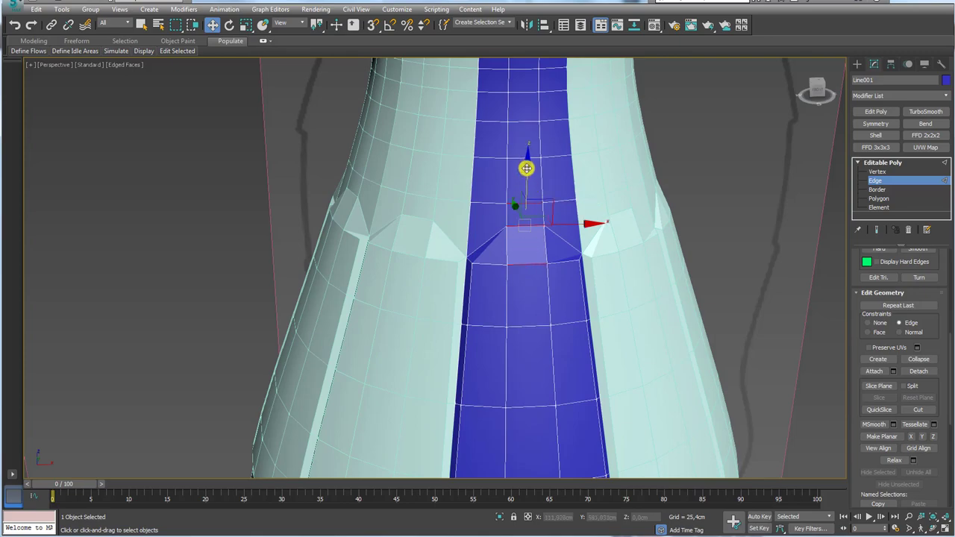
pyautogui.moveTo(526, 168)
pyautogui.mouseDown()
pyautogui.moveTo(523, 156)
pyautogui.moveTo(522, 192)
pyautogui.mouseUp()
pyautogui.moveTo(522, 192)
pyautogui.keyDown('alt'); pyautogui.mouseDown(button='middle')
pyautogui.moveTo(562, 219)
pyautogui.moveTo(517, 220)
pyautogui.moveTo(533, 267)
pyautogui.mouseUp(button='middle'); pyautogui.keyUp('alt')
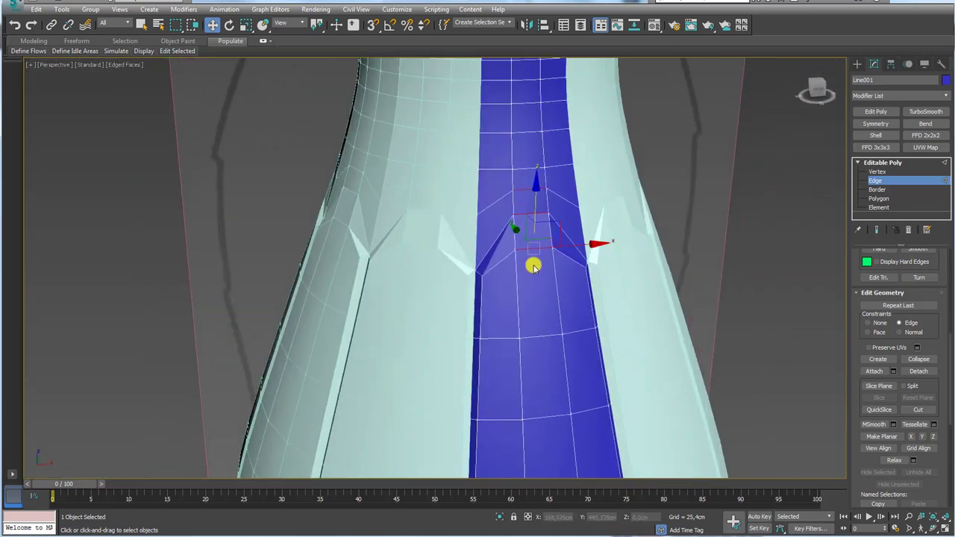
pyautogui.moveTo(530, 233)
pyautogui.mouseDown()
pyautogui.moveTo(523, 167)
pyautogui.moveTo(536, 117)
pyautogui.moveTo(525, 97)
pyautogui.moveTo(536, 91)
pyautogui.mouseUp()
pyautogui.scroll(-5, 552, 149)
pyautogui.moveTo(569, 219)
pyautogui.keyDown('alt'); pyautogui.mouseDown(button='middle')
pyautogui.moveTo(527, 267)
pyautogui.moveTo(799, 186)
pyautogui.mouseUp(button='middle'); pyautogui.keyUp('alt')
pyautogui.click(880, 163)
pyautogui.keyDown('alt'); pyautogui.moveTo(709, 246); pyautogui.dragTo(565, 301, button='middle'); pyautogui.keyUp('alt')
pyautogui.scroll(-5, 565, 301)
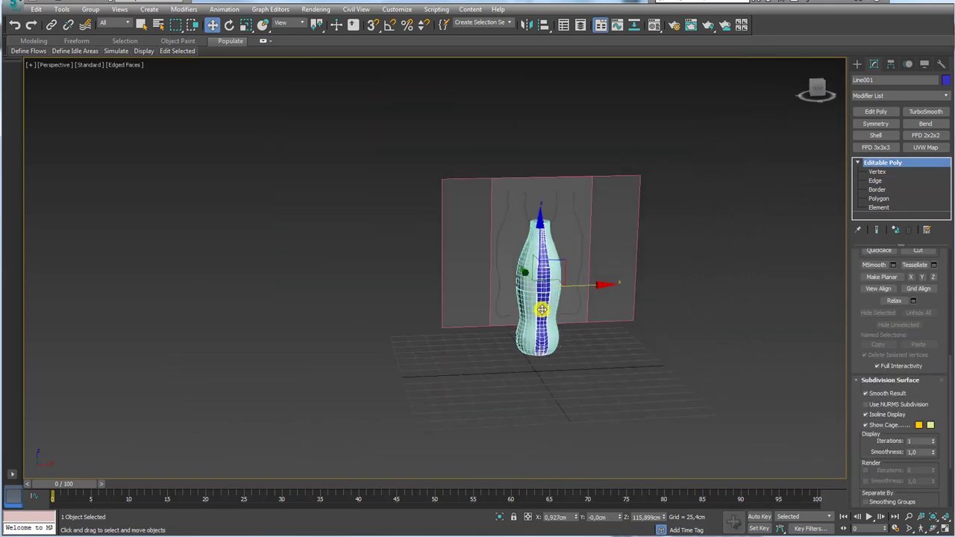
# Select all ten bottle segments and make them unique
pyautogui.rightClick(542, 309)
pyautogui.moveTo(725, 345)
pyautogui.keyDown('alt'); pyautogui.mouseDown(button='middle')
pyautogui.moveTo(658, 353)
pyautogui.moveTo(699, 348)
pyautogui.mouseUp(button='middle'); pyautogui.keyUp('alt')
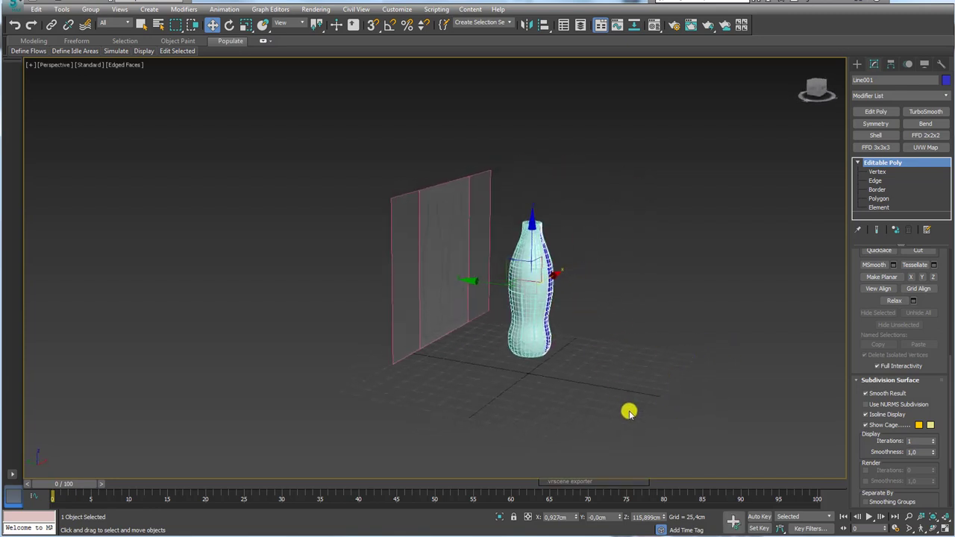
pyautogui.hotkey('ctrl', 'a')
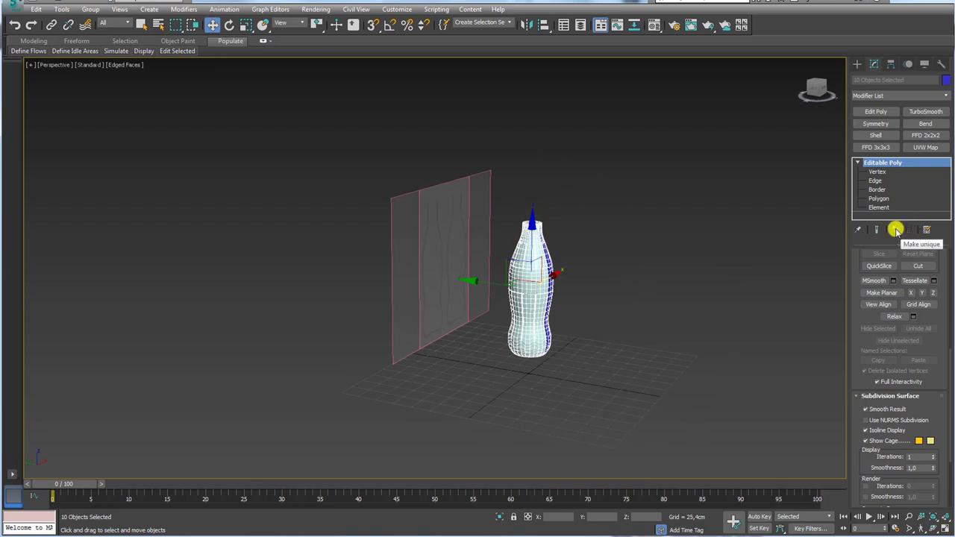
pyautogui.click(897, 230)
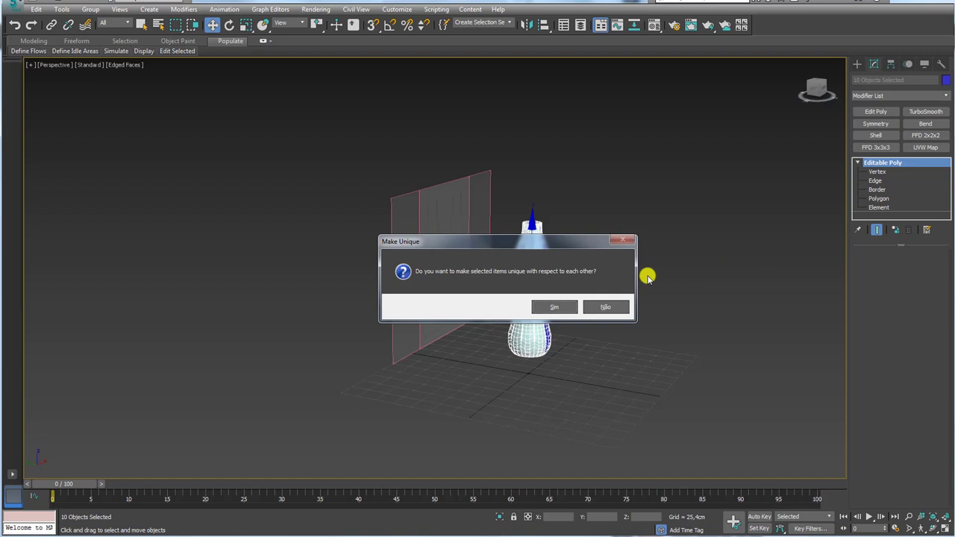
pyautogui.click(554, 307)
# Attach Line002 through Line010 to Line001 via the Attach List
pyautogui.keyDown('alt'); pyautogui.moveTo(654, 331); pyautogui.dragTo(499, 318, button='middle'); pyautogui.keyUp('alt')
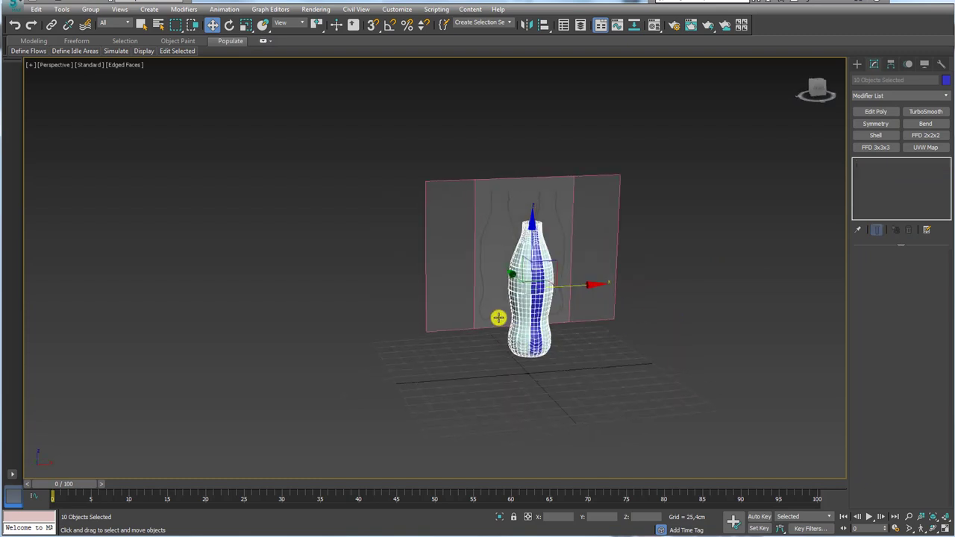
pyautogui.click(537, 305)
pyautogui.scroll(2, 545, 300)
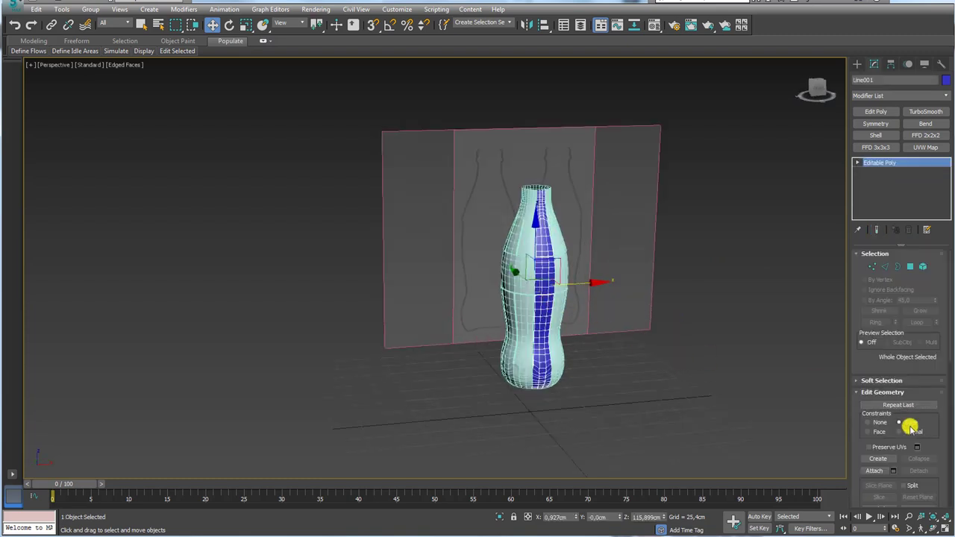
pyautogui.click(892, 471)
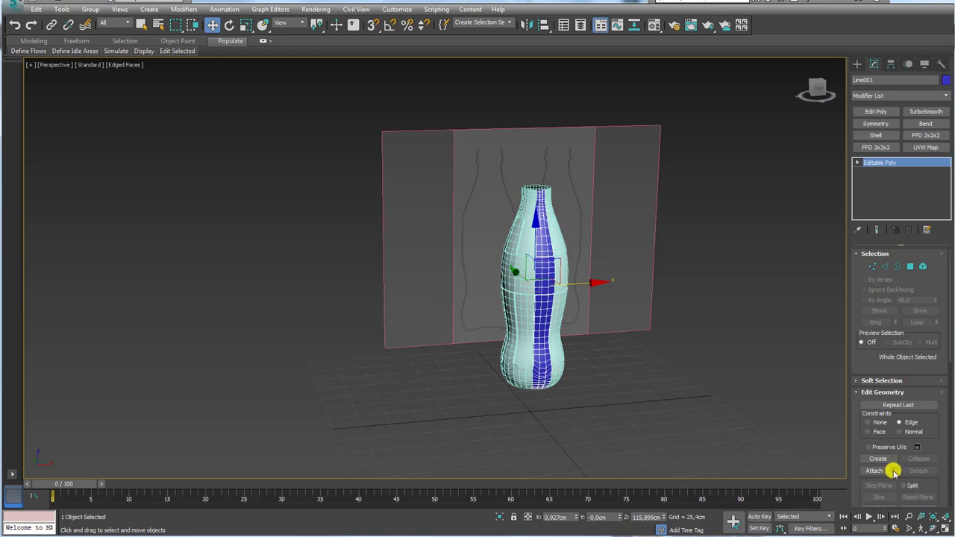
pyautogui.click(43, 59)
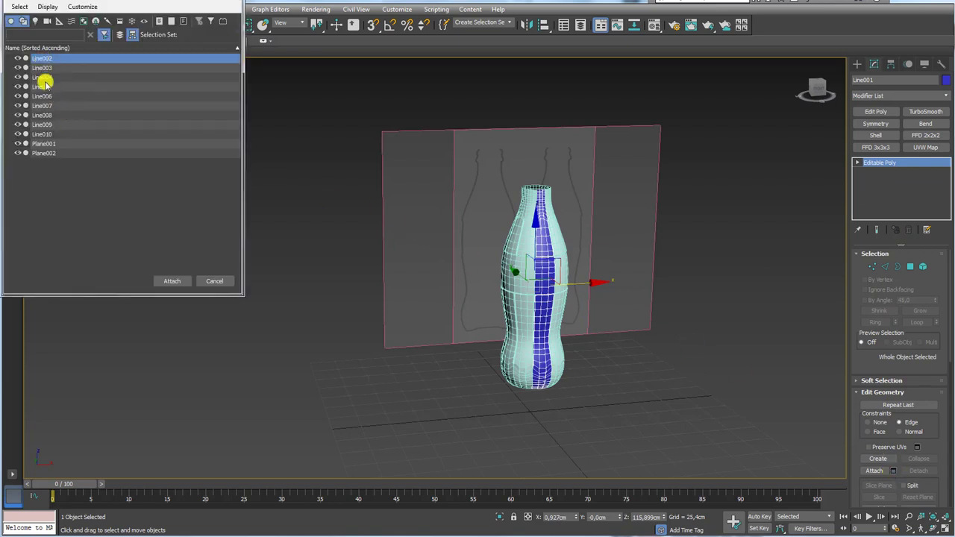
pyautogui.keyDown('shift'); pyautogui.click(45, 135); pyautogui.keyUp('shift')
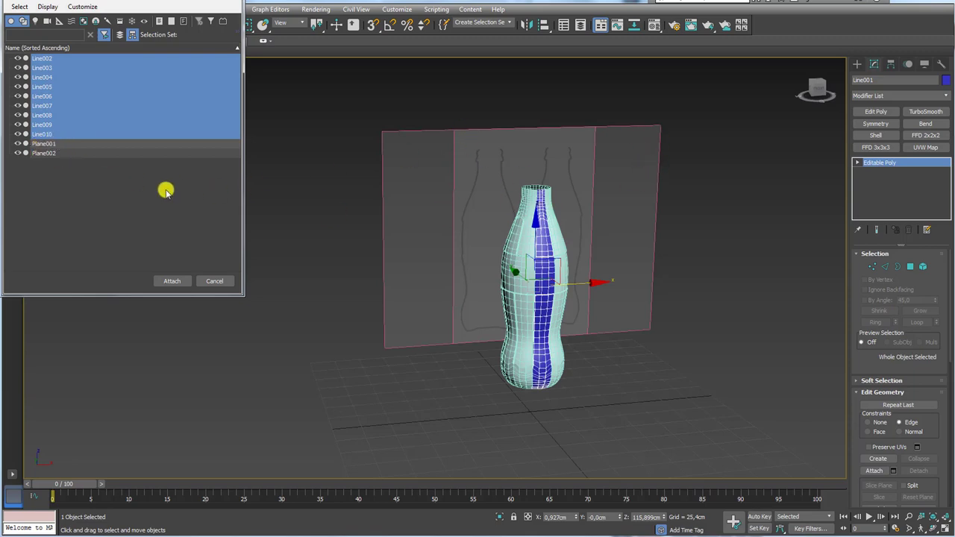
pyautogui.click(174, 280)
pyautogui.moveTo(667, 324)
pyautogui.keyDown('alt'); pyautogui.mouseDown(button='middle')
pyautogui.moveTo(571, 337)
pyautogui.moveTo(642, 318)
pyautogui.moveTo(553, 275)
pyautogui.moveTo(775, 251)
pyautogui.mouseUp(button='middle'); pyautogui.keyUp('alt')
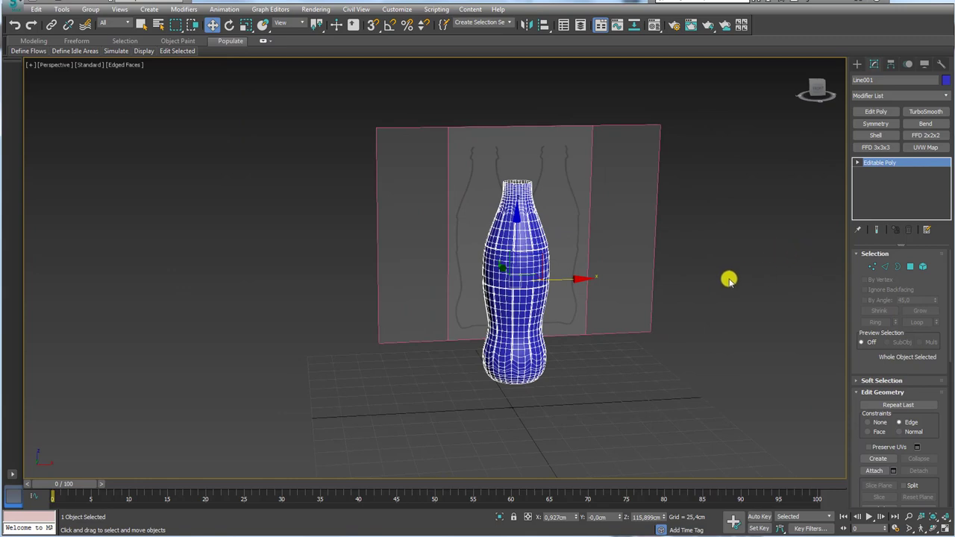
# In Vertex mode, drag a seam vertex to confirm the segment seams are still open
pyautogui.scroll(3, 521, 246)
pyautogui.scroll(4, 521, 246)
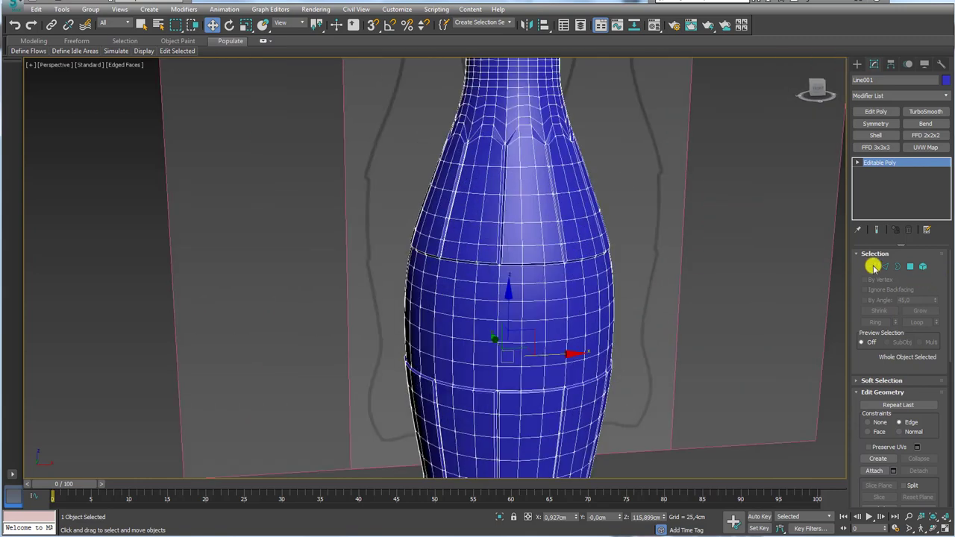
pyautogui.click(873, 267)
pyautogui.scroll(5, 510, 228)
pyautogui.click(499, 221)
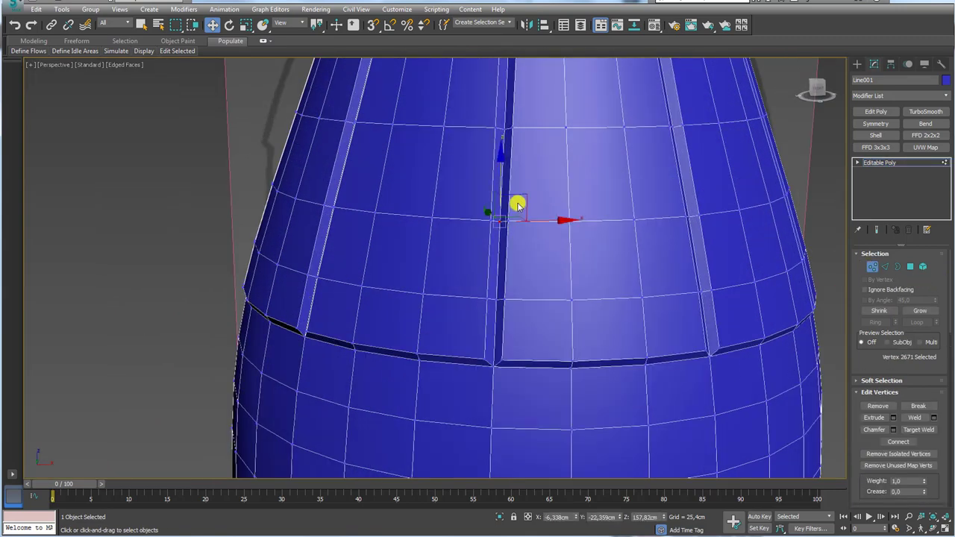
pyautogui.moveTo(522, 171); pyautogui.dragTo(520, 186)
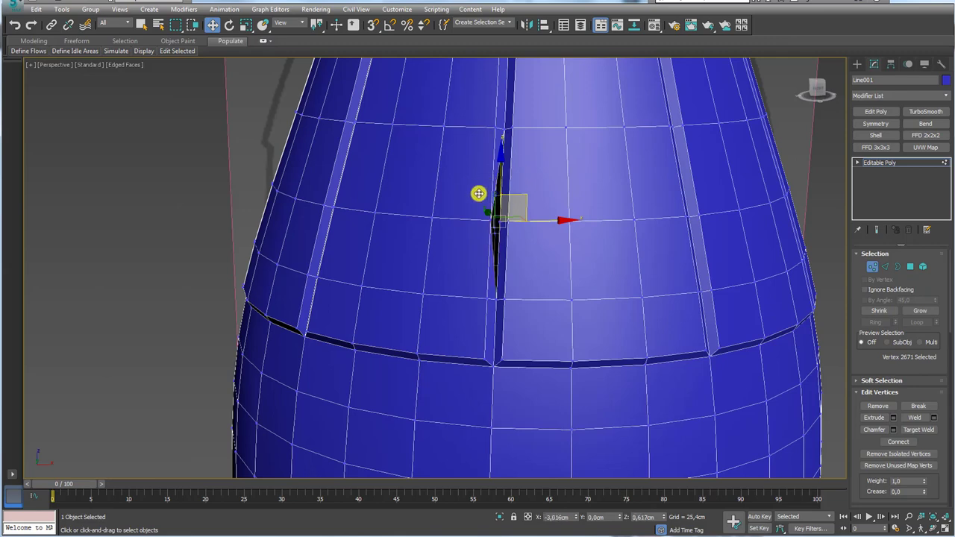
# Select one bottle segment as an element, unconstrain the move, slide it away, then undo
pyautogui.scroll(-8, 829, 255)
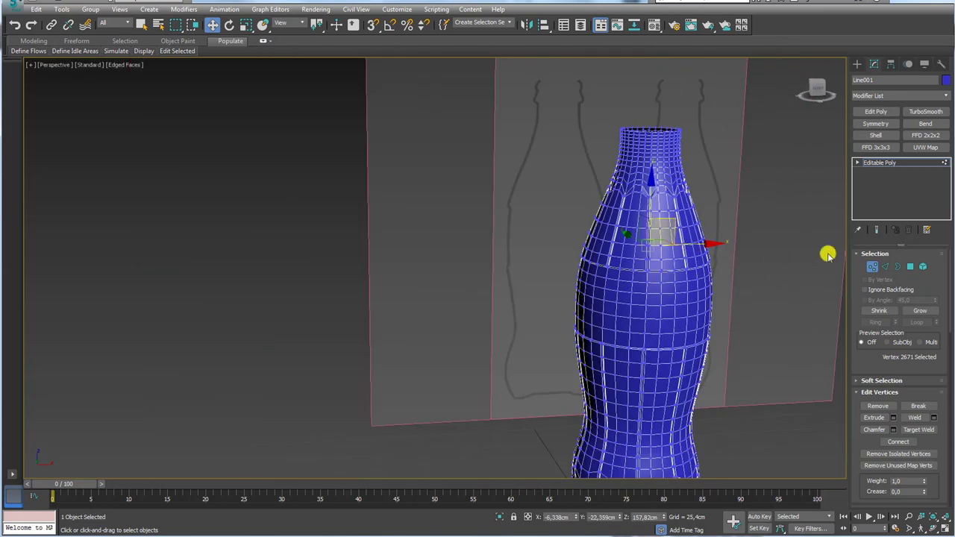
pyautogui.click(924, 267)
pyautogui.click(693, 256)
pyautogui.click(693, 256)
pyautogui.scroll(-5, 716, 291)
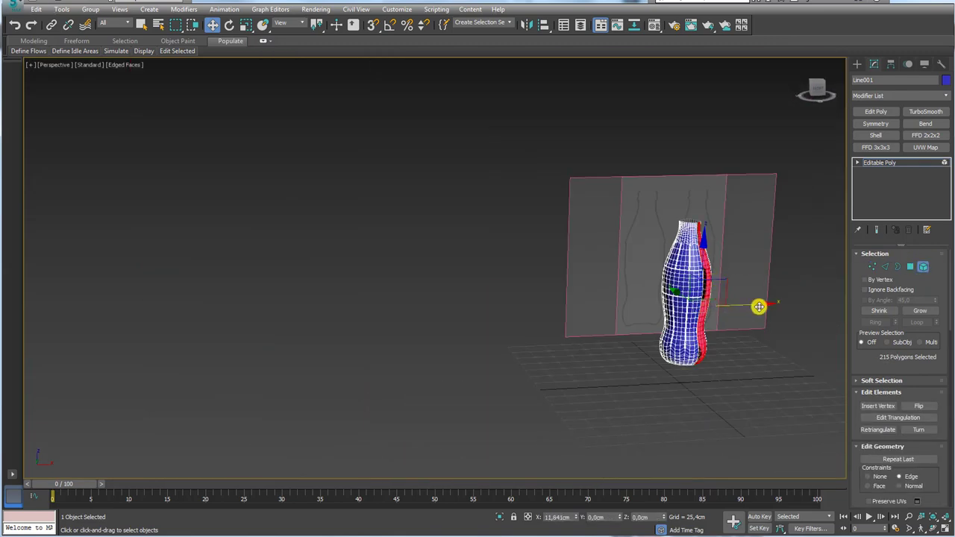
pyautogui.moveTo(865, 368); pyautogui.dragTo(859, 207)
pyautogui.click(907, 322)
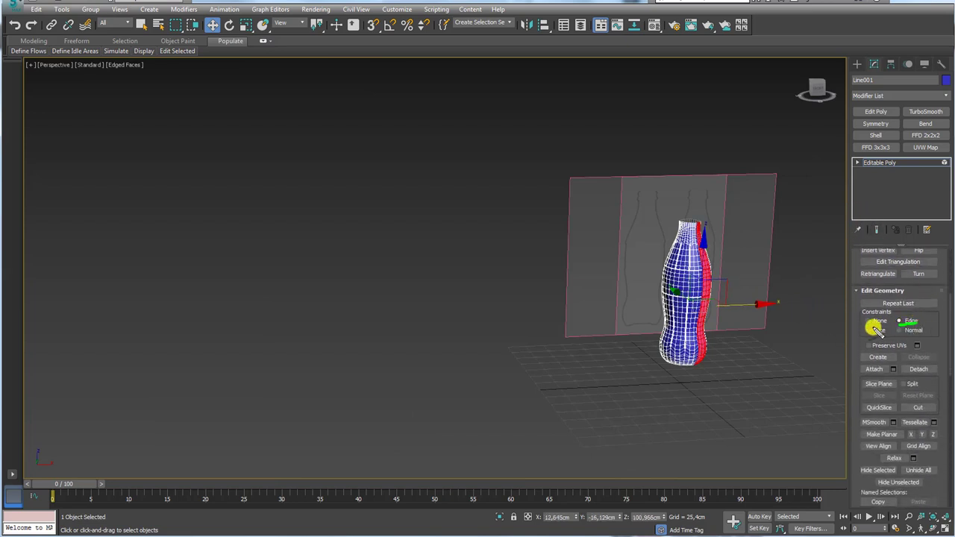
pyautogui.click(868, 322)
pyautogui.scroll(3, 717, 306)
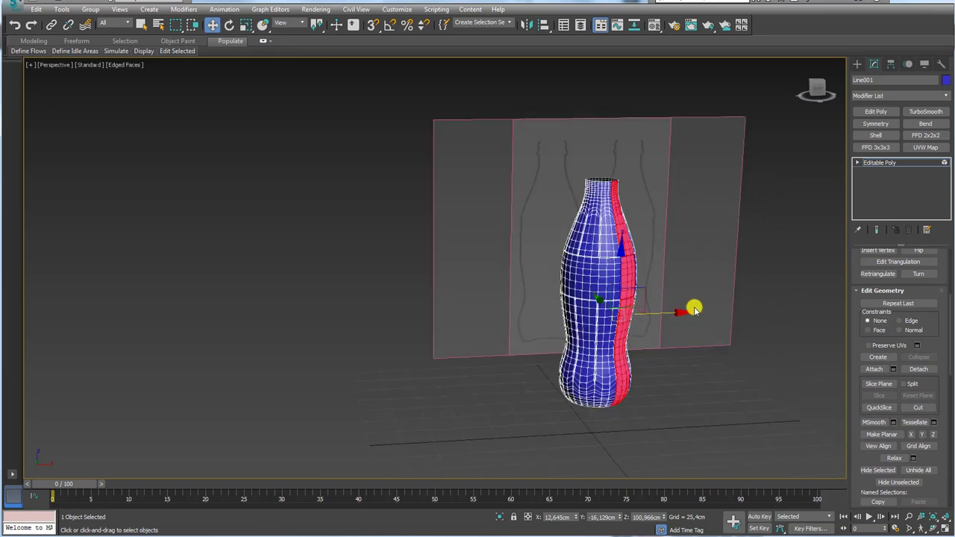
pyautogui.moveTo(671, 314); pyautogui.dragTo(697, 312)
pyautogui.keyDown('alt'); pyautogui.moveTo(697, 312); pyautogui.dragTo(723, 354, button='middle'); pyautogui.keyUp('alt')
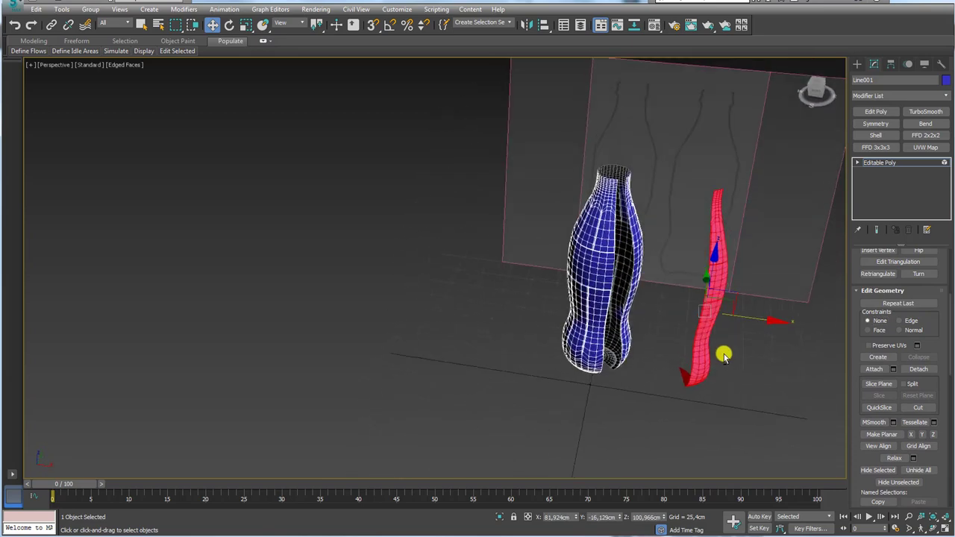
pyautogui.hotkey('ctrl', 'z')
# Marquee-select all bottle vertices and preview a weld reducing 2730 vertices to 2064
pyautogui.click(857, 162)
pyautogui.click(877, 172)
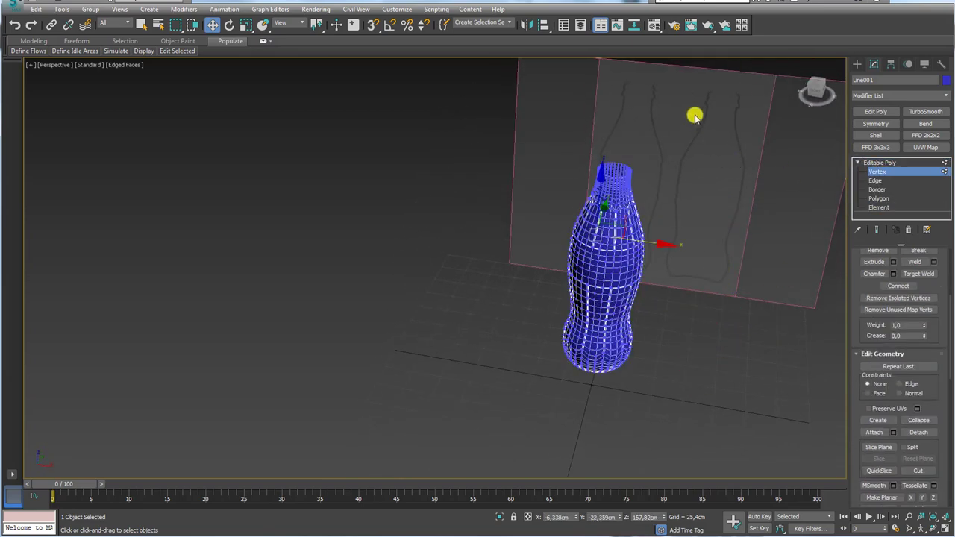
pyautogui.moveTo(446, 470); pyautogui.dragTo(407, 485)
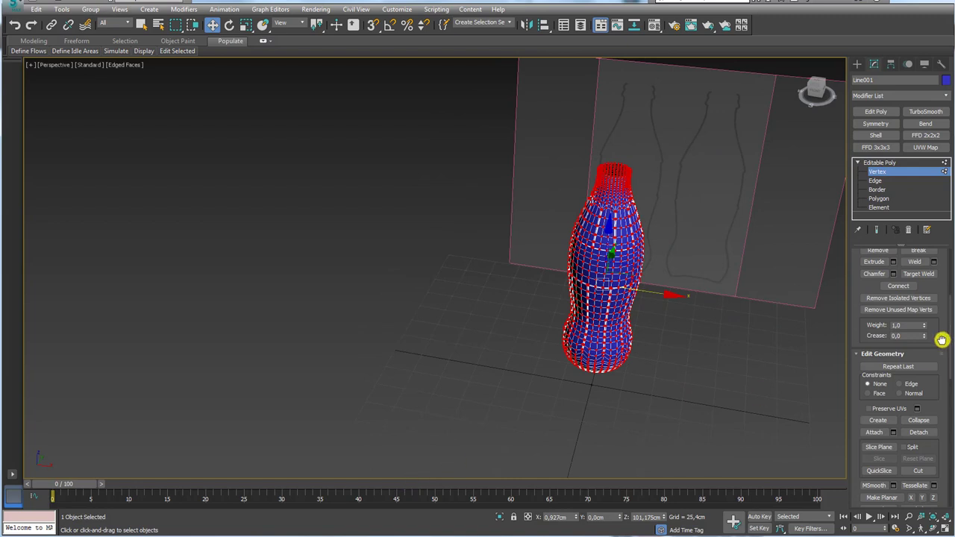
pyautogui.moveTo(942, 340)
pyautogui.mouseDown()
pyautogui.moveTo(943, 314)
pyautogui.moveTo(942, 437)
pyautogui.mouseUp()
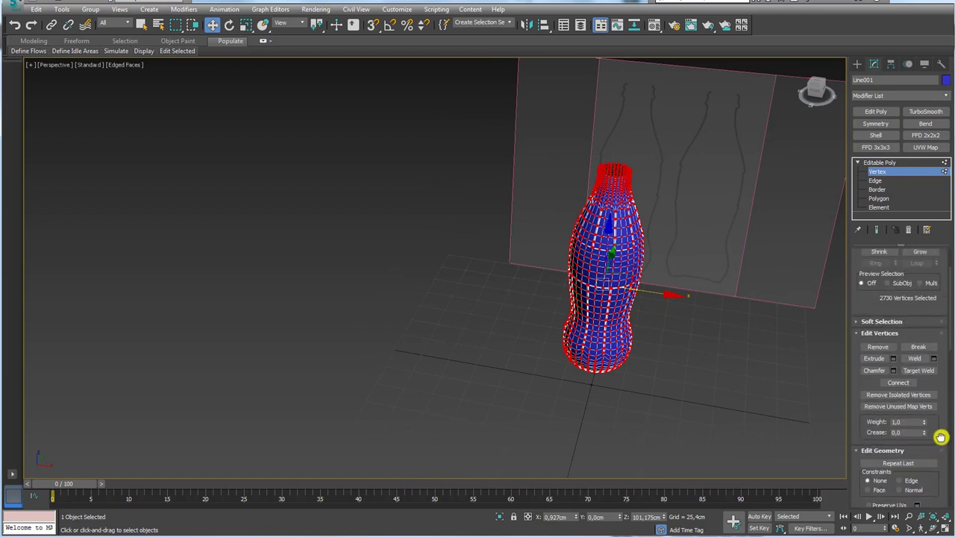
pyautogui.click(934, 359)
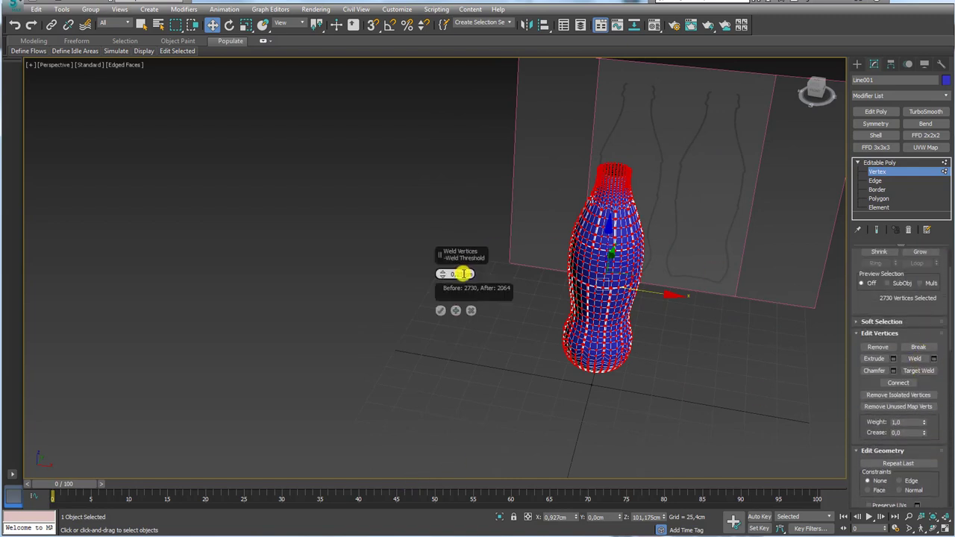
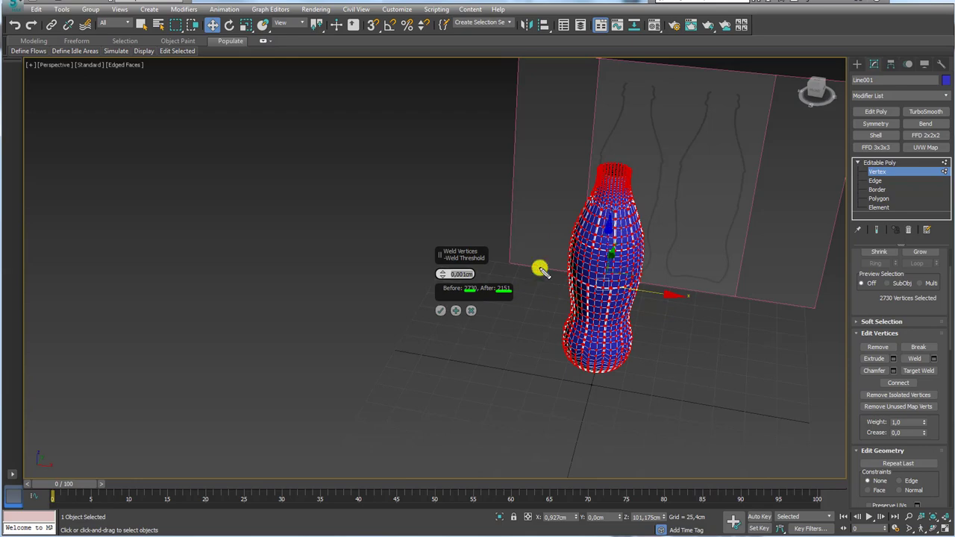
# Confirm the Weld, merging duplicate vertices from 2730 down to 2151
pyautogui.click(441, 311)
pyautogui.scroll(3, 473, 277)
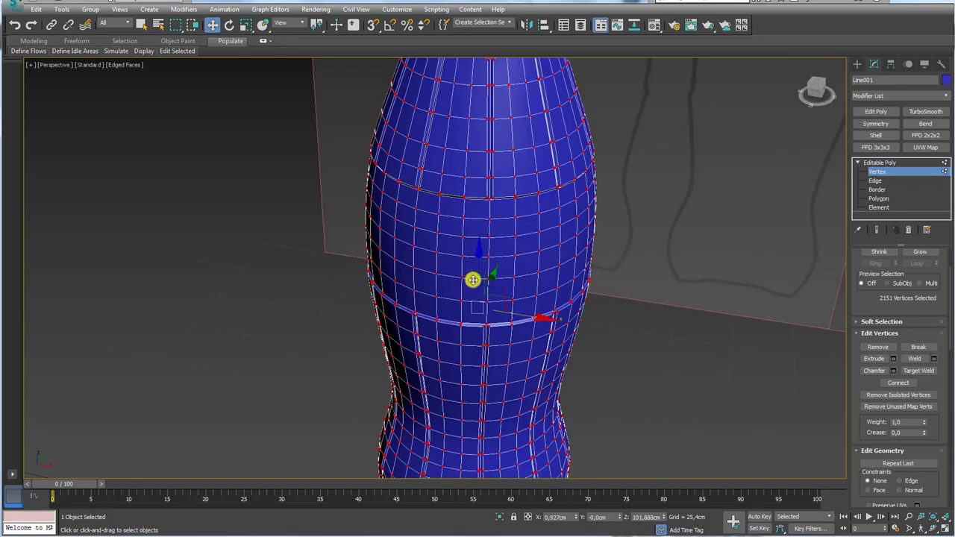
pyautogui.scroll(2, 488, 341)
pyautogui.scroll(2, 501, 311)
pyautogui.scroll(3, 525, 253)
pyautogui.scroll(-3, 525, 254)
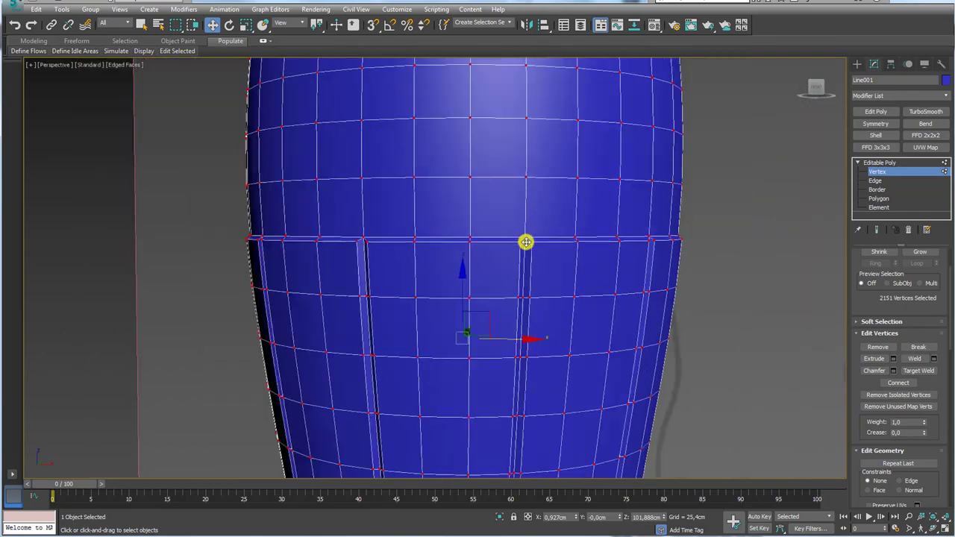
pyautogui.scroll(-3, 538, 311)
pyautogui.moveTo(537, 311)
pyautogui.keyDown('alt'); pyautogui.mouseDown(button='middle')
pyautogui.moveTo(612, 312)
pyautogui.moveTo(601, 274)
pyautogui.moveTo(560, 313)
pyautogui.mouseUp(button='middle'); pyautogui.keyUp('alt')
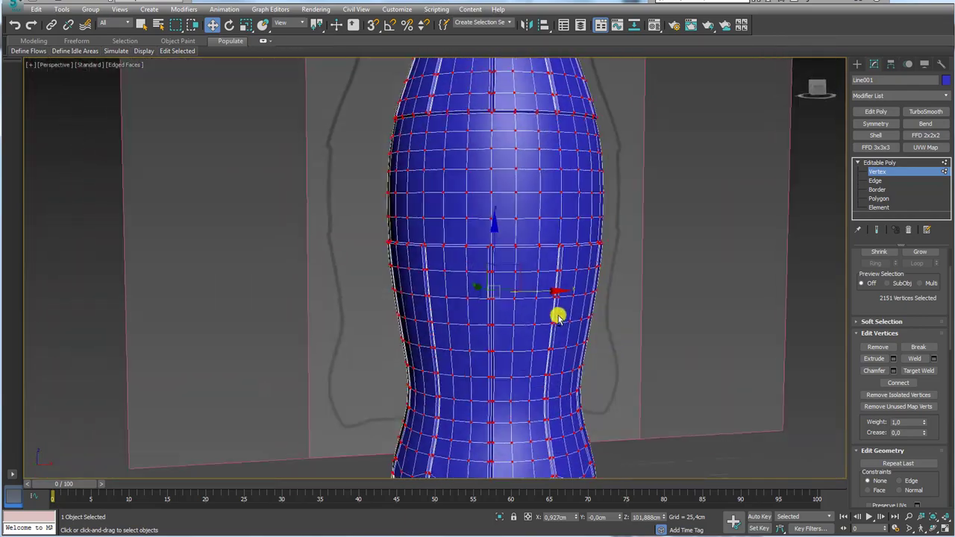
pyautogui.scroll(-2, 553, 329)
pyautogui.scroll(-3, 620, 306)
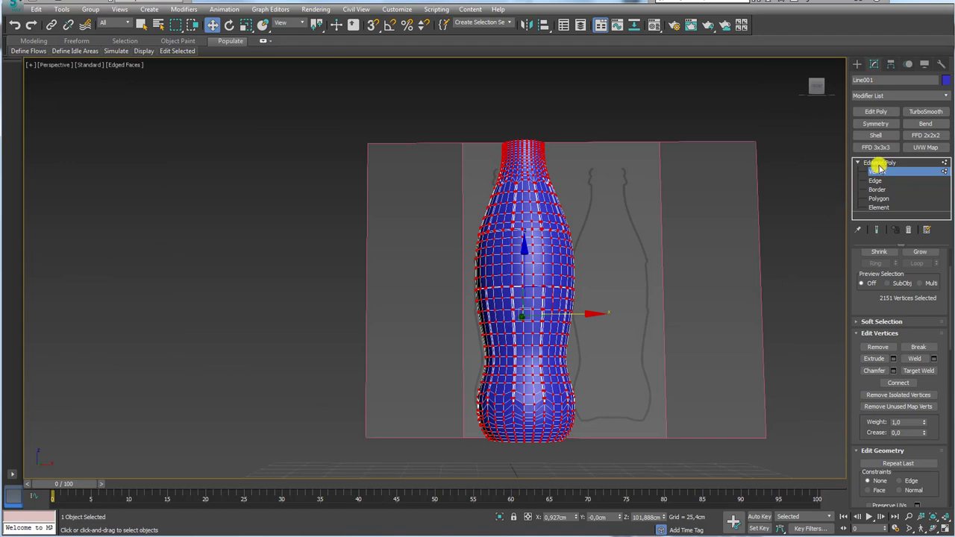
# Leave Vertex level, add a 1-iteration TurboSmooth, then reselect Editable Poly in the stack
pyautogui.click(875, 162)
pyautogui.click(857, 162)
pyautogui.moveTo(650, 208)
pyautogui.keyDown('alt'); pyautogui.mouseDown(button='middle')
pyautogui.moveTo(657, 217)
pyautogui.moveTo(797, 173)
pyautogui.mouseUp(button='middle'); pyautogui.keyUp('alt')
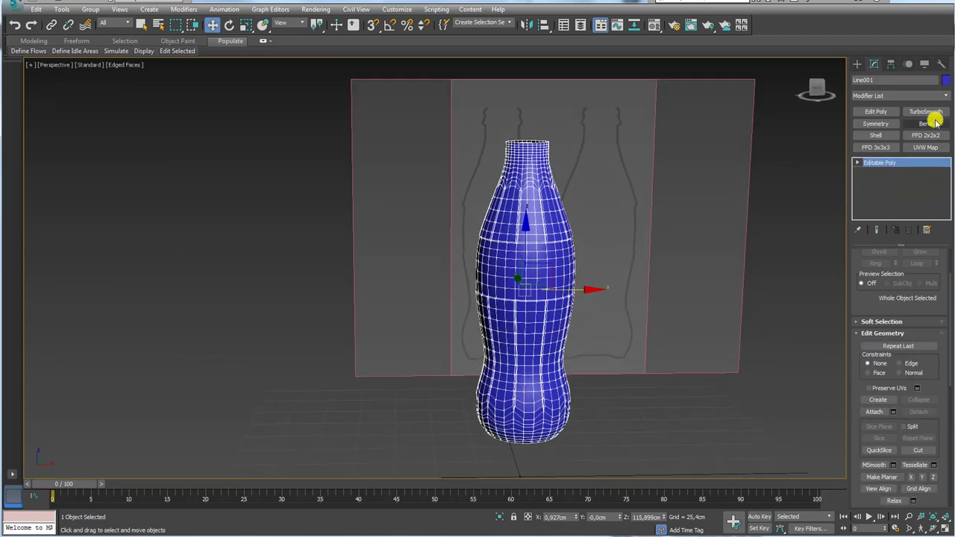
pyautogui.click(926, 111)
pyautogui.press('F4')
pyautogui.moveTo(535, 284)
pyautogui.keyDown('alt'); pyautogui.mouseDown(button='middle')
pyautogui.moveTo(559, 296)
pyautogui.moveTo(569, 336)
pyautogui.moveTo(518, 271)
pyautogui.mouseUp(button='middle'); pyautogui.keyUp('alt')
pyautogui.scroll(3, 518, 271)
pyautogui.moveTo(515, 314)
pyautogui.keyDown('alt'); pyautogui.mouseDown(button='middle')
pyautogui.moveTo(547, 359)
pyautogui.moveTo(535, 368)
pyautogui.moveTo(536, 360)
pyautogui.mouseUp(button='middle'); pyautogui.keyUp('alt')
pyautogui.scroll(3, 548, 360)
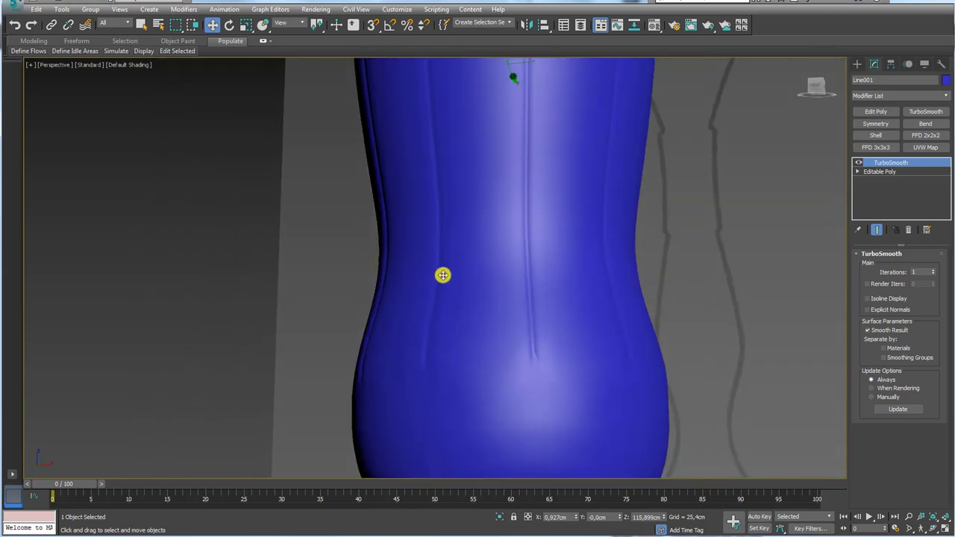
pyautogui.scroll(-5, 496, 173)
pyautogui.scroll(1, 652, 226)
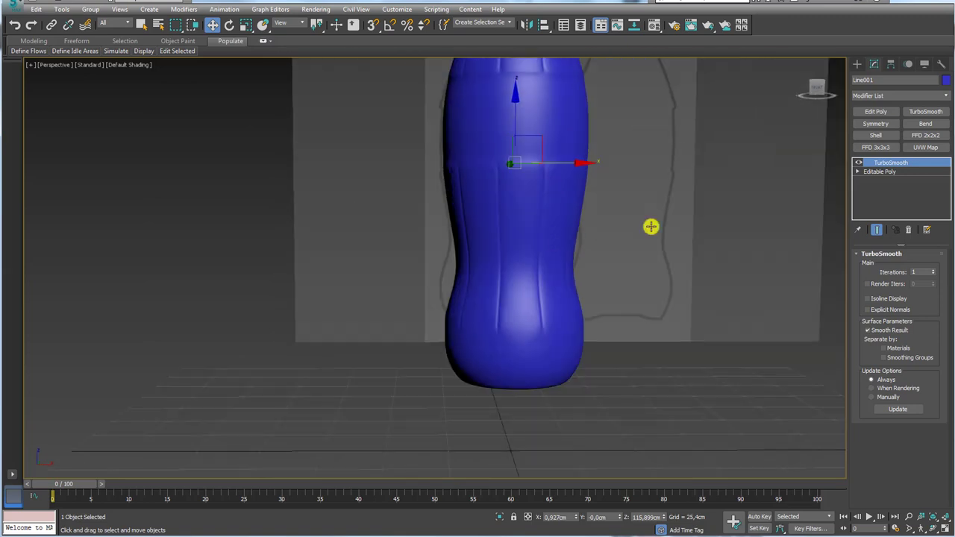
pyautogui.click(875, 172)
pyautogui.moveTo(692, 207); pyautogui.dragTo(607, 249, button='middle')
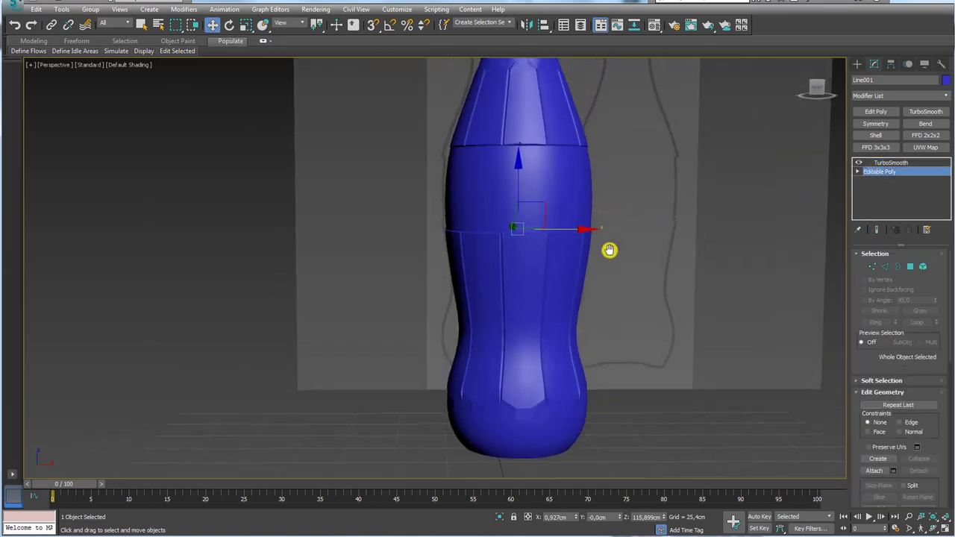
# At Polygon level, select a nine-polygon patch just below the bottle's seam
pyautogui.click(910, 267)
pyautogui.moveTo(580, 216)
pyautogui.keyDown('alt'); pyautogui.mouseDown(button='middle')
pyautogui.moveTo(583, 240)
pyautogui.moveTo(537, 336)
pyautogui.mouseUp(button='middle'); pyautogui.keyUp('alt')
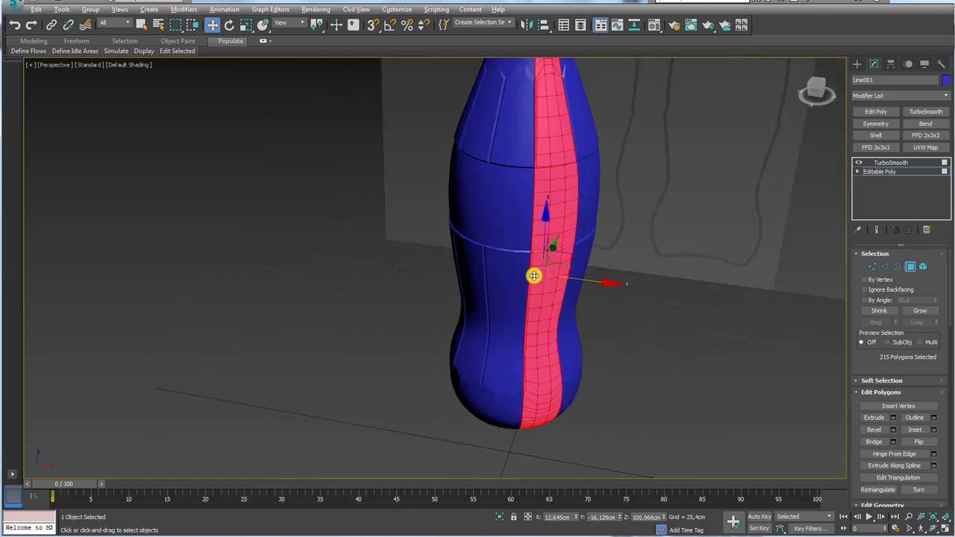
pyautogui.scroll(2, 537, 335)
pyautogui.scroll(2, 535, 313)
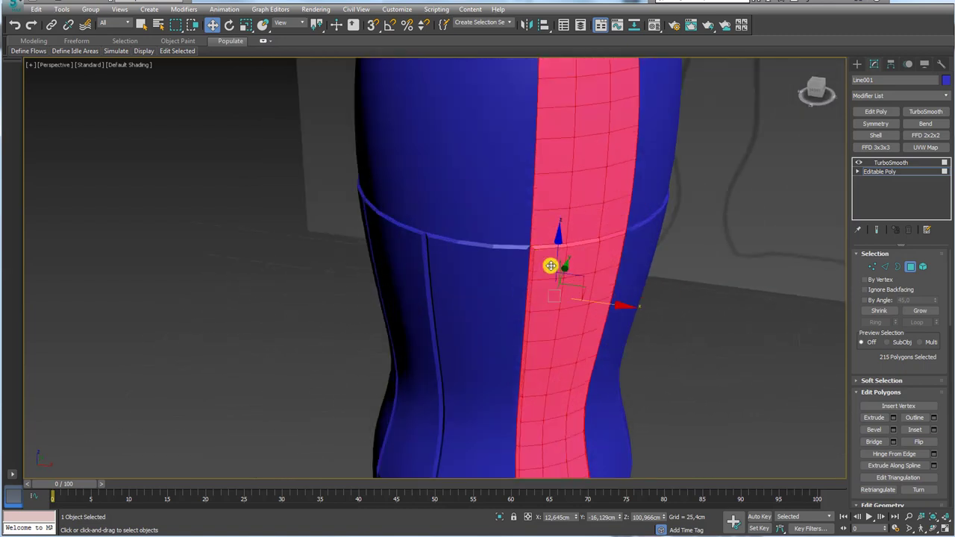
pyautogui.click(485, 269)
pyautogui.keyDown('ctrl'); pyautogui.click(470, 262); pyautogui.keyUp('ctrl')
pyautogui.keyDown('ctrl'); pyautogui.click(444, 258); pyautogui.keyUp('ctrl')
pyautogui.keyDown('ctrl'); pyautogui.click(447, 292); pyautogui.keyUp('ctrl')
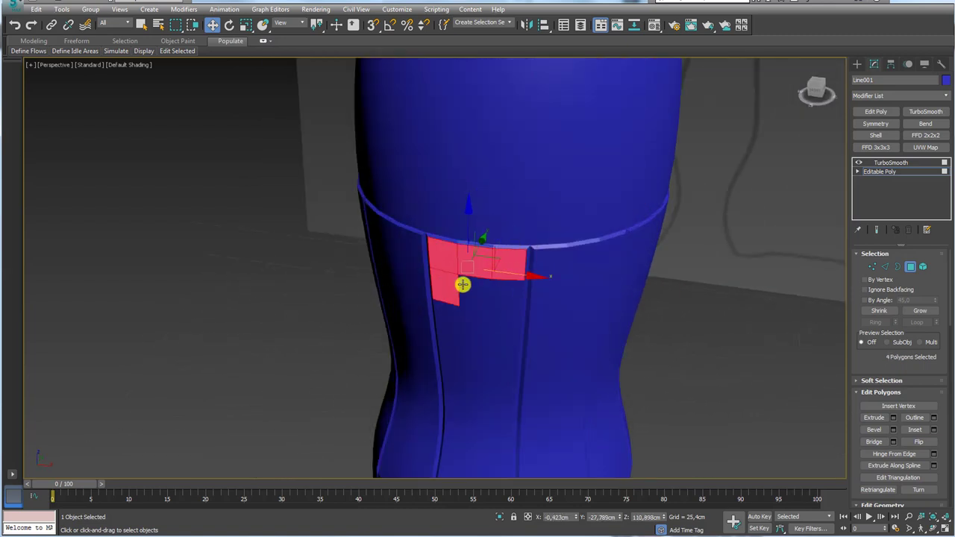
pyautogui.keyDown('ctrl'); pyautogui.click(498, 294); pyautogui.keyUp('ctrl')
pyautogui.keyDown('ctrl'); pyautogui.click(480, 324); pyautogui.keyUp('ctrl')
pyautogui.keyDown('ctrl'); pyautogui.click(443, 322); pyautogui.keyUp('ctrl')
pyautogui.keyDown('alt'); pyautogui.moveTo(443, 321); pyautogui.dragTo(480, 356, button='middle'); pyautogui.keyUp('alt')
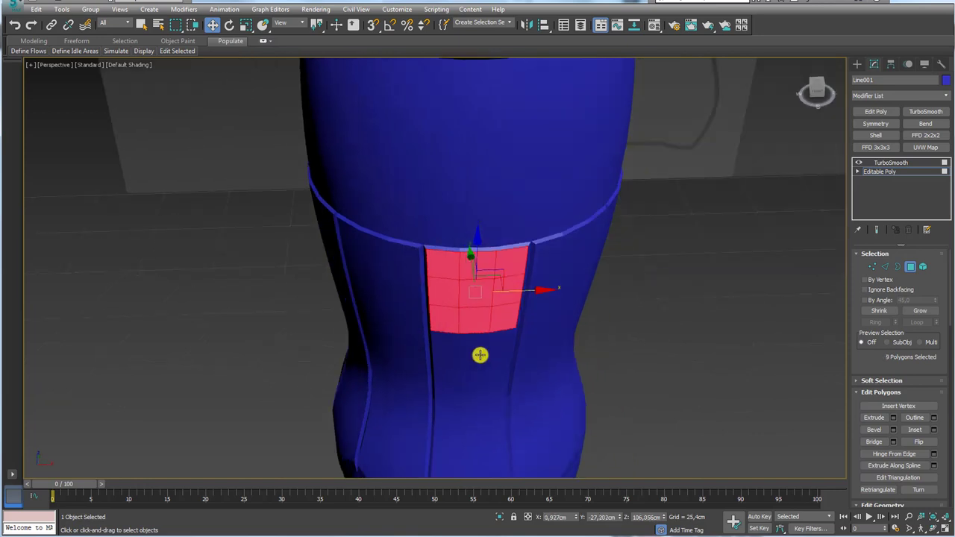
# Extend the panel downward and add a matching panel on the upper body
pyautogui.keyDown('ctrl'); pyautogui.click(489, 343); pyautogui.keyUp('ctrl')
pyautogui.keyDown('ctrl'); pyautogui.click(500, 369); pyautogui.keyUp('ctrl')
pyautogui.keyDown('ctrl'); pyautogui.click(458, 371); pyautogui.keyUp('ctrl')
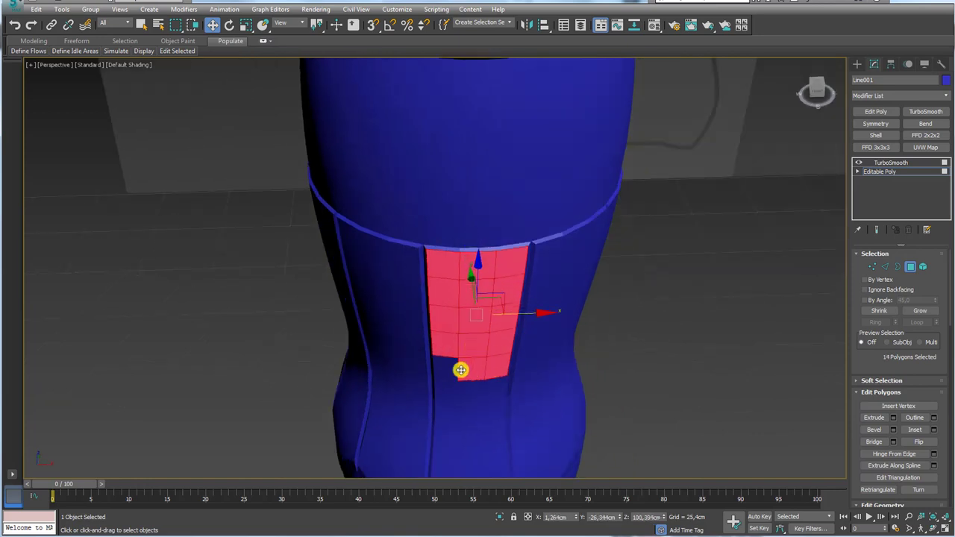
pyautogui.keyDown('ctrl'); pyautogui.click(455, 415); pyautogui.keyUp('ctrl')
pyautogui.keyDown('ctrl'); pyautogui.click(453, 458); pyautogui.keyUp('ctrl')
pyautogui.keyDown('alt'); pyautogui.moveTo(454, 458); pyautogui.dragTo(500, 273, button='middle'); pyautogui.keyUp('alt')
pyautogui.keyDown('ctrl'); pyautogui.click(506, 149); pyautogui.keyUp('ctrl')
pyautogui.keyDown('ctrl'); pyautogui.click(522, 216); pyautogui.keyUp('ctrl')
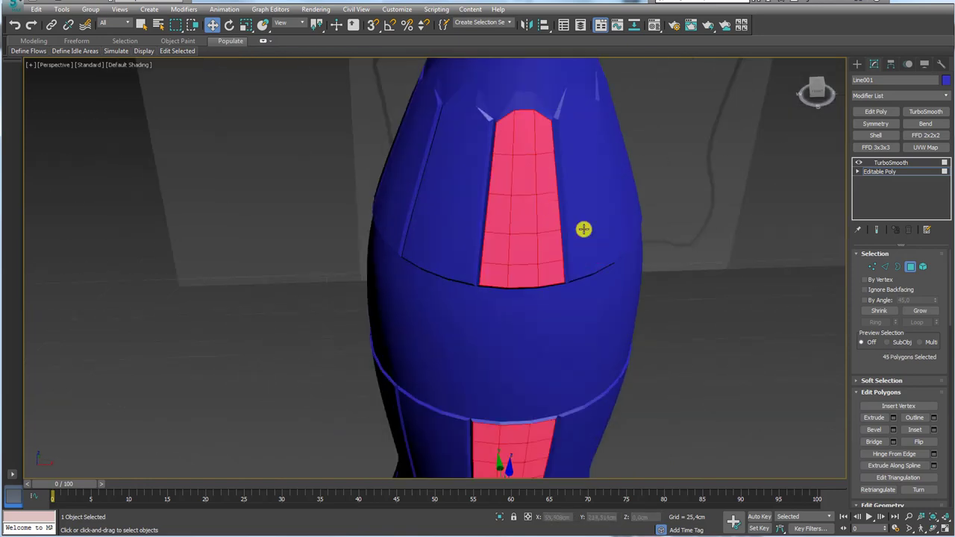
pyautogui.scroll(-3, 584, 228)
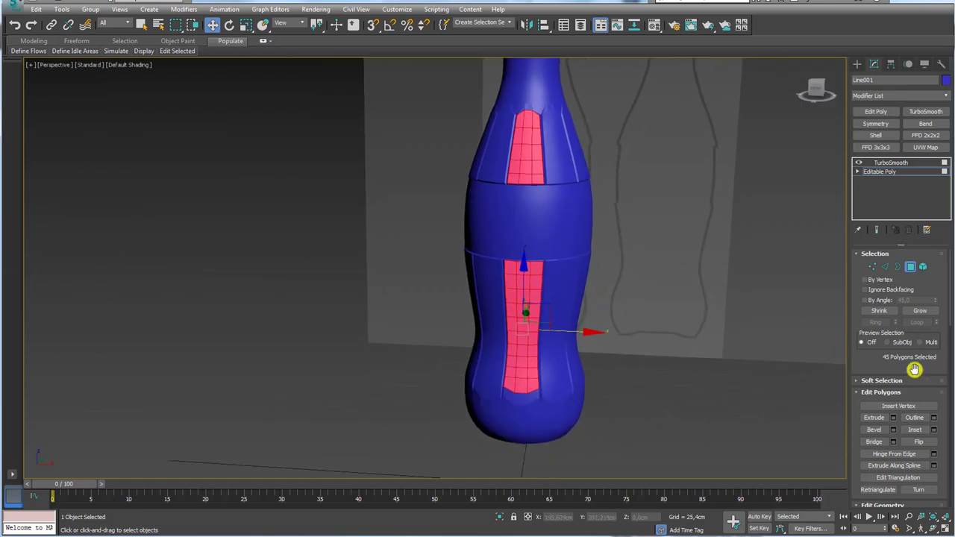
pyautogui.moveTo(866, 361); pyautogui.dragTo(866, 178)
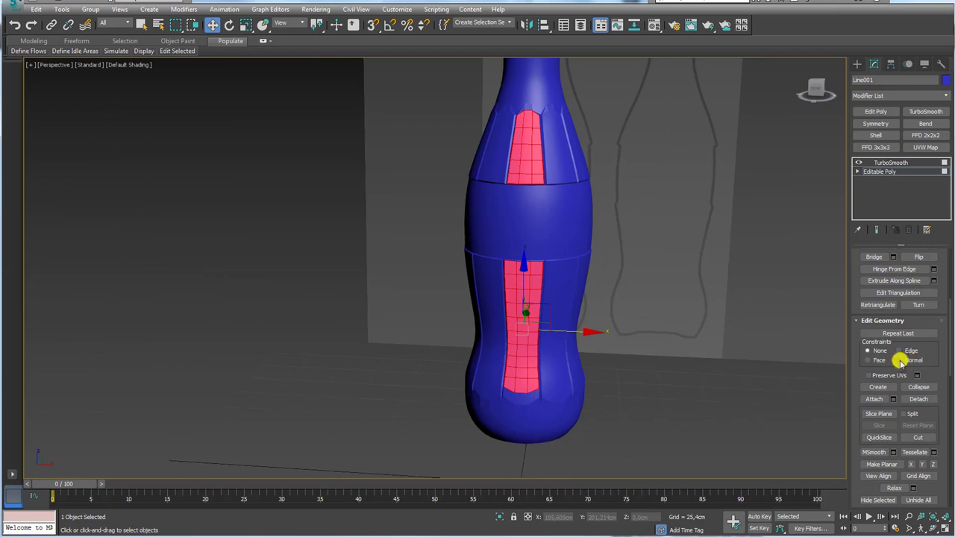
# Set Constraints to Normal and push the selected panels along their normals
pyautogui.click(905, 365)
pyautogui.moveTo(624, 238)
pyautogui.keyDown('alt'); pyautogui.mouseDown(button='middle')
pyautogui.moveTo(569, 231)
pyautogui.moveTo(565, 298)
pyautogui.mouseUp(button='middle'); pyautogui.keyUp('alt')
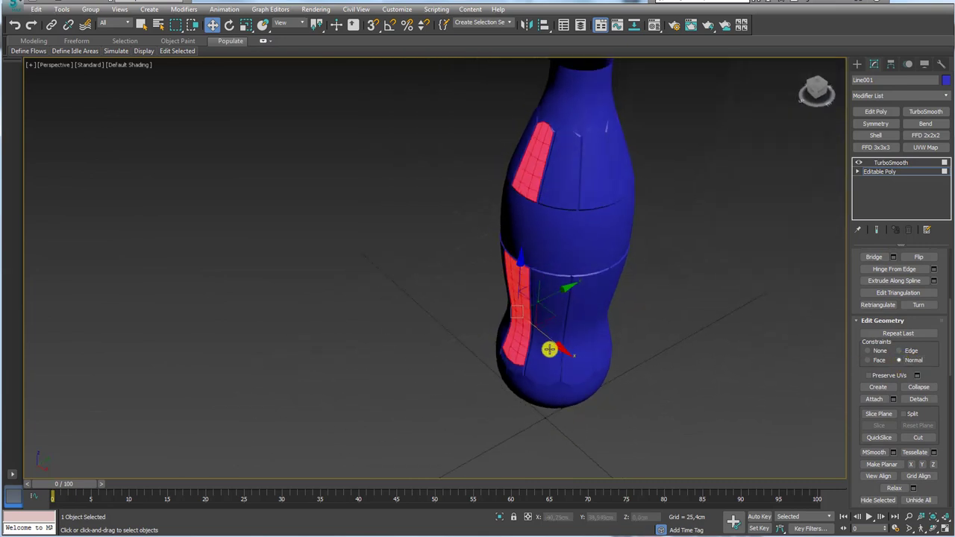
pyautogui.moveTo(564, 319)
pyautogui.mouseDown()
pyautogui.moveTo(629, 336)
pyautogui.moveTo(540, 385)
pyautogui.moveTo(546, 397)
pyautogui.moveTo(531, 332)
pyautogui.moveTo(550, 335)
pyautogui.moveTo(546, 343)
pyautogui.mouseUp()
pyautogui.scroll(2, 533, 305)
pyautogui.scroll(3, 548, 324)
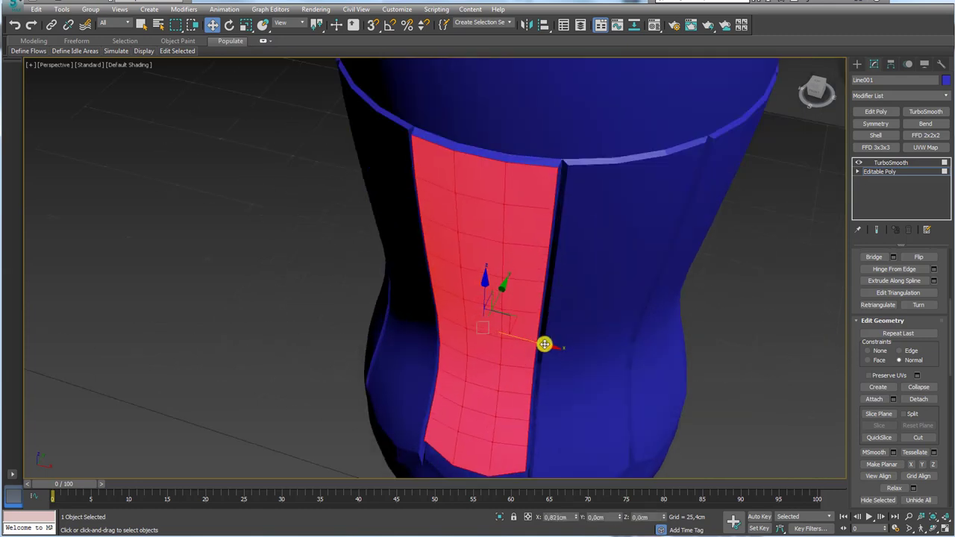
# Clear the polygon selection and inspect the bottle with TurboSmooth applied
pyautogui.click(885, 173)
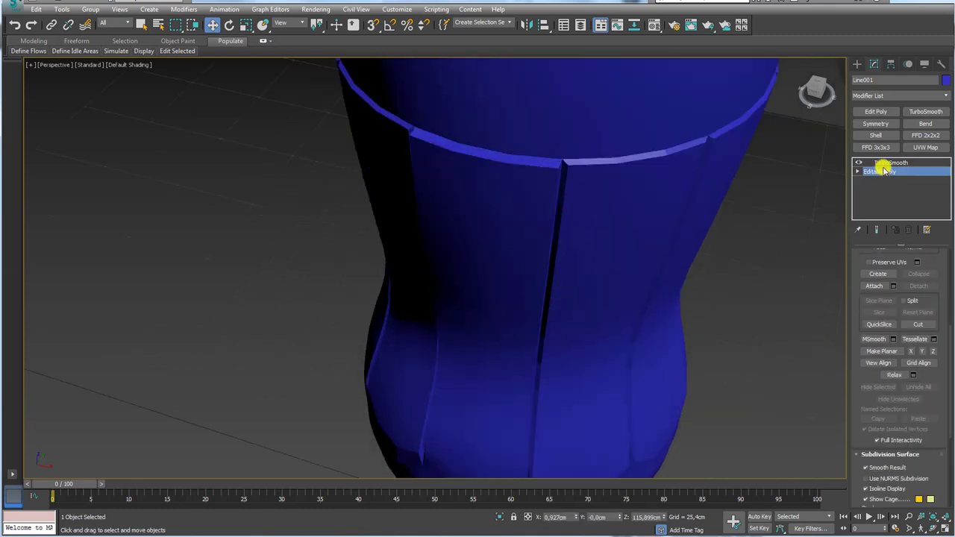
pyautogui.click(879, 162)
pyautogui.scroll(2, 706, 225)
pyautogui.scroll(-3, 637, 266)
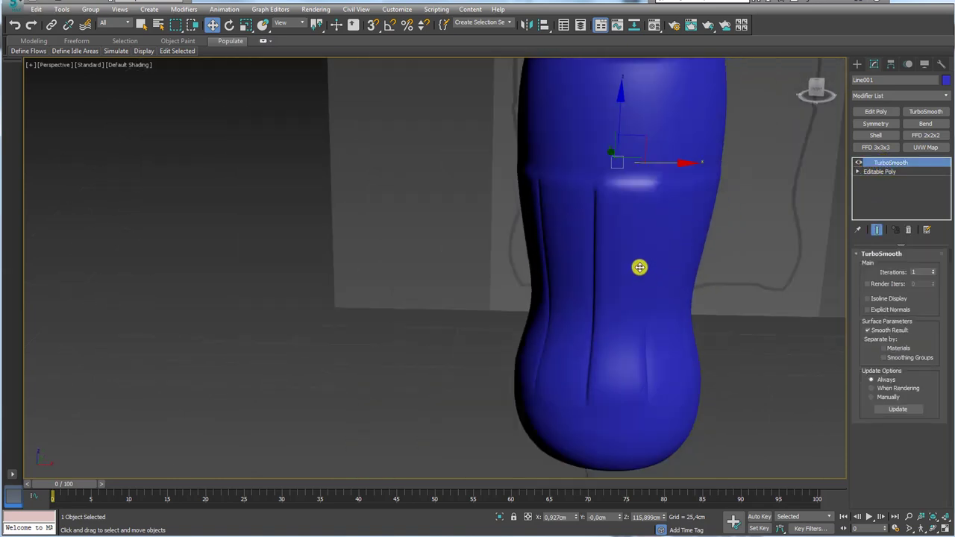
pyautogui.moveTo(638, 266)
pyautogui.keyDown('alt'); pyautogui.mouseDown(button='middle')
pyautogui.moveTo(677, 247)
pyautogui.moveTo(652, 258)
pyautogui.mouseUp(button='middle'); pyautogui.keyUp('alt')
pyautogui.scroll(3, 638, 200)
pyautogui.scroll(2, 639, 200)
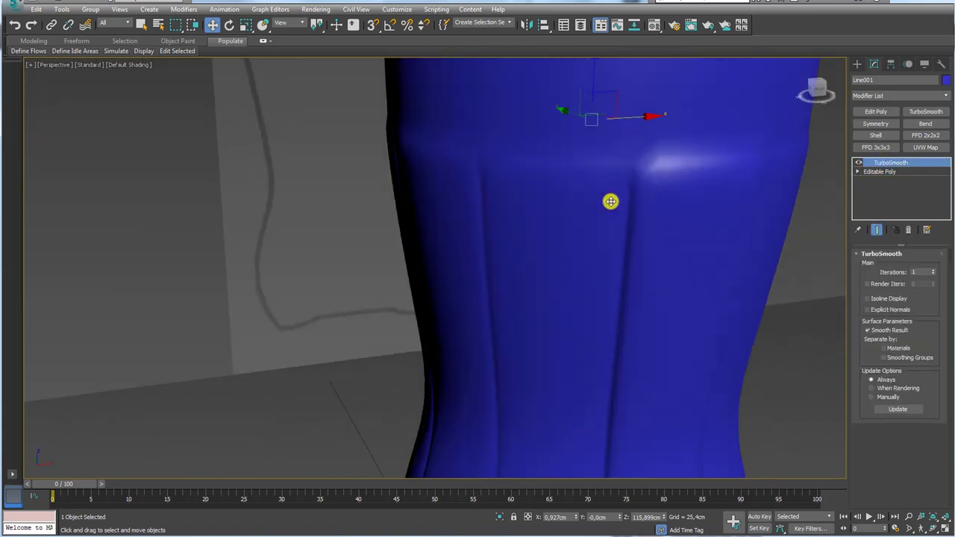
pyautogui.scroll(-3, 687, 207)
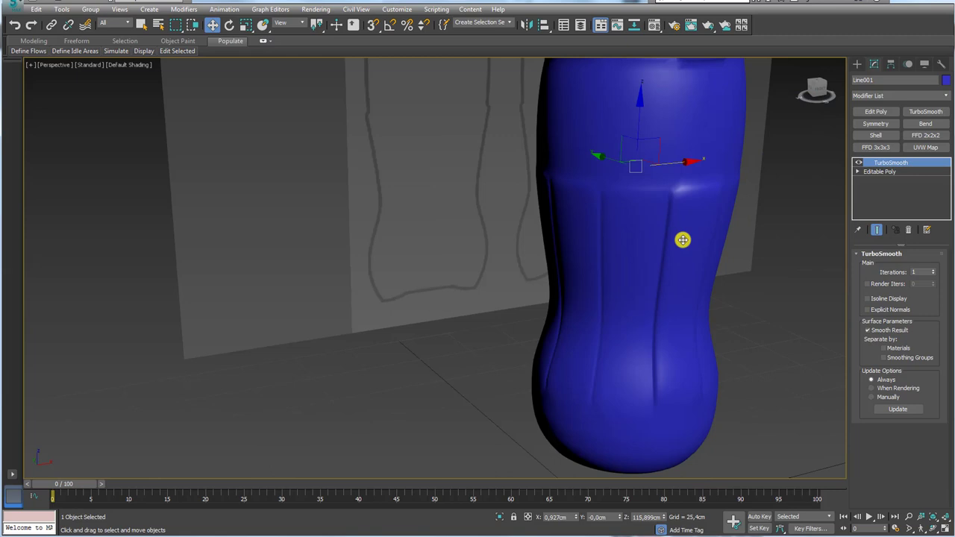
# Enter Edge level on Editable Poly, widen the command panel, constrain to Edge, and show wireframe
pyautogui.click(873, 172)
pyautogui.scroll(2, 678, 241)
pyautogui.scroll(1, 678, 241)
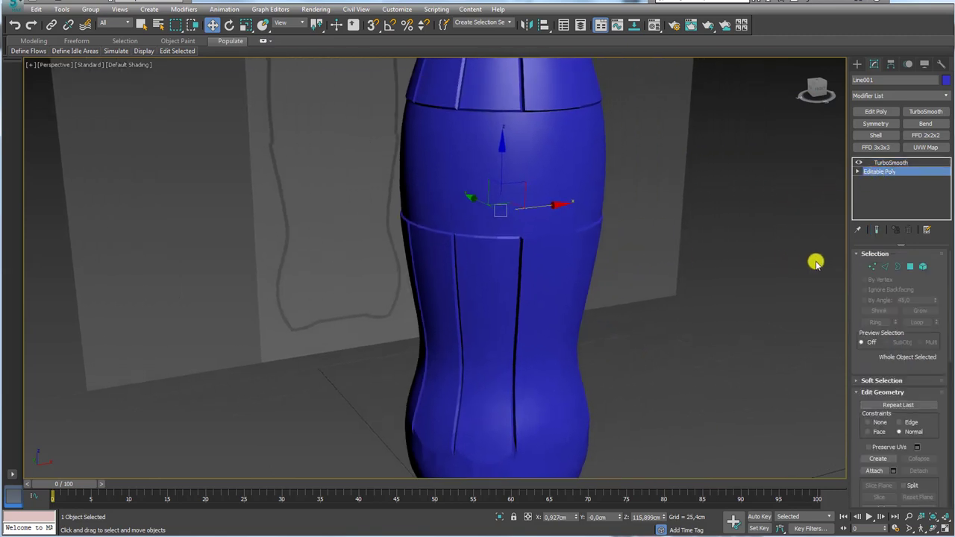
pyautogui.click(887, 267)
pyautogui.moveTo(847, 365); pyautogui.dragTo(755, 365)
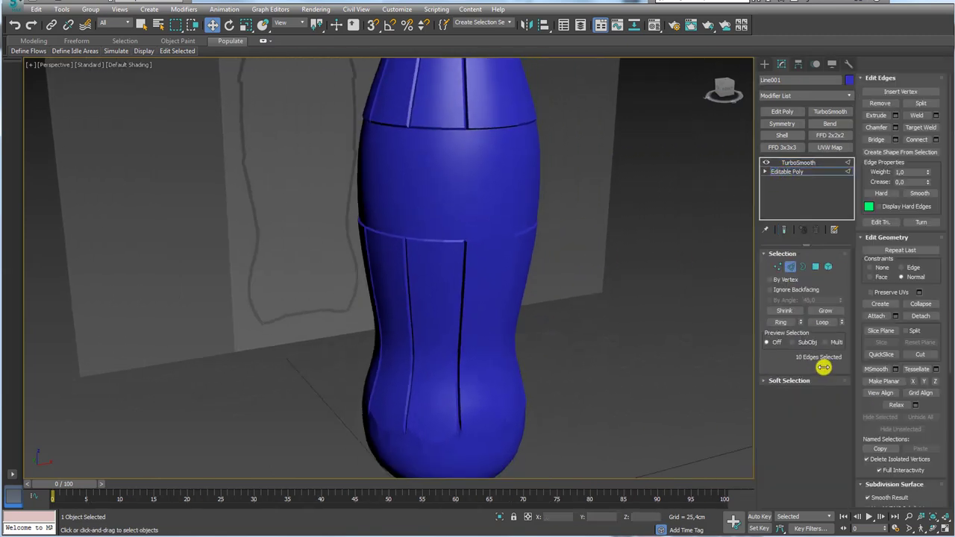
pyautogui.click(904, 267)
pyautogui.scroll(2, 422, 250)
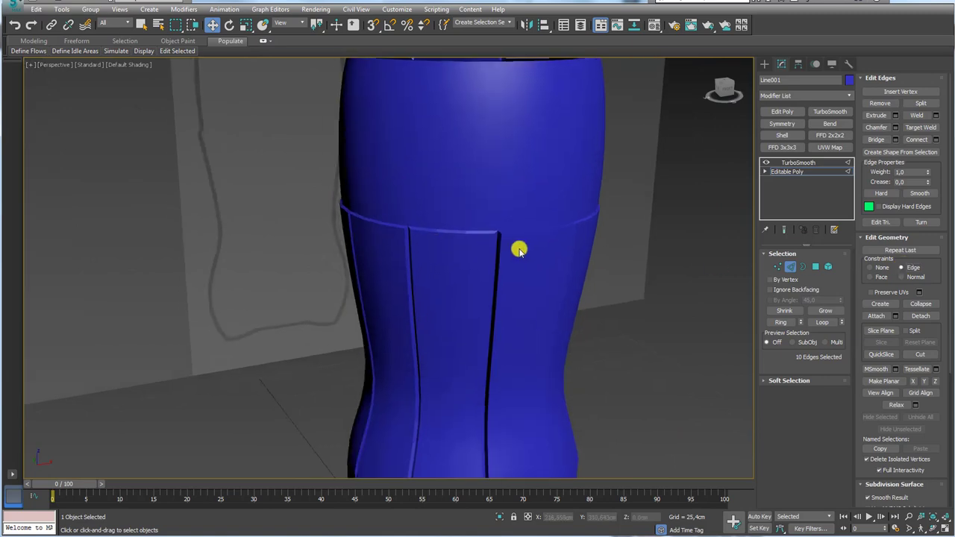
pyautogui.press('F4')
# Select a seam edge and check the grooves on the Coca-Cola reference photo
pyautogui.click(541, 231)
pyautogui.moveTo(541, 231)
pyautogui.keyDown('alt'); pyautogui.mouseDown(button='middle')
pyautogui.moveTo(540, 247)
pyautogui.moveTo(501, 228)
pyautogui.moveTo(483, 507)
pyautogui.mouseUp(button='middle'); pyautogui.keyUp('alt')
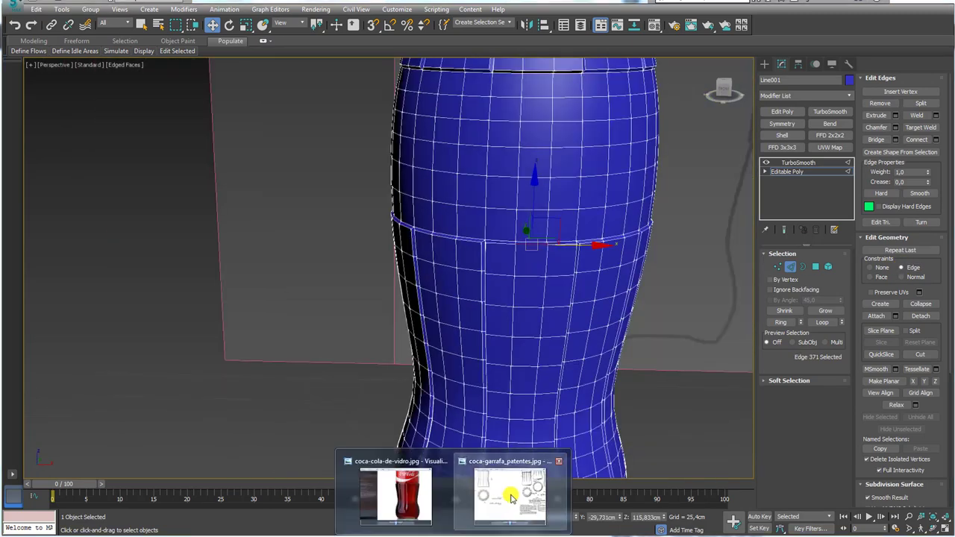
pyautogui.click(429, 478)
pyautogui.moveTo(507, 203)
pyautogui.mouseDown()
pyautogui.moveTo(508, 238)
pyautogui.moveTo(554, 208)
pyautogui.mouseUp()
pyautogui.scroll(2, 509, 238)
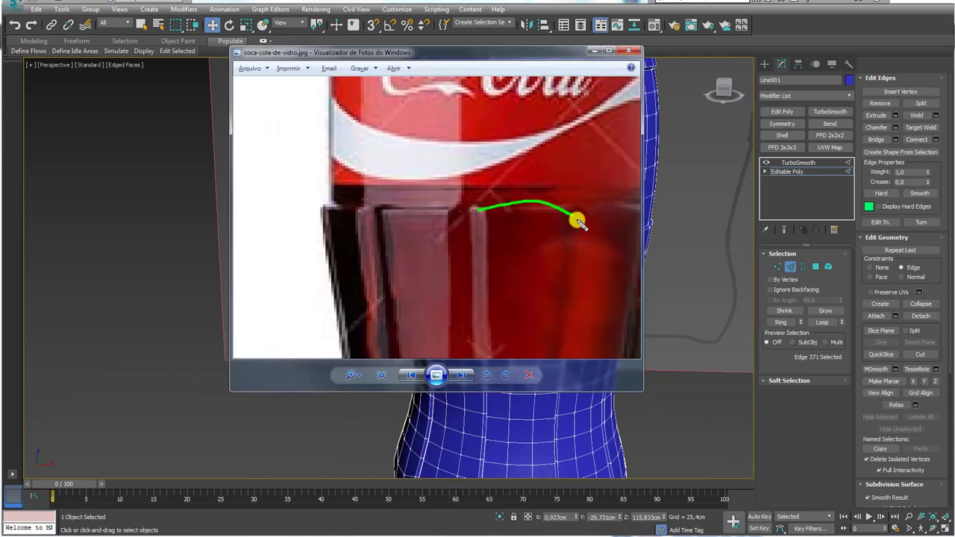
pyautogui.hotkey('alt', 'Tab')
# Add neighbouring seam edges to the selection and nudge them slightly down
pyautogui.scroll(3, 522, 249)
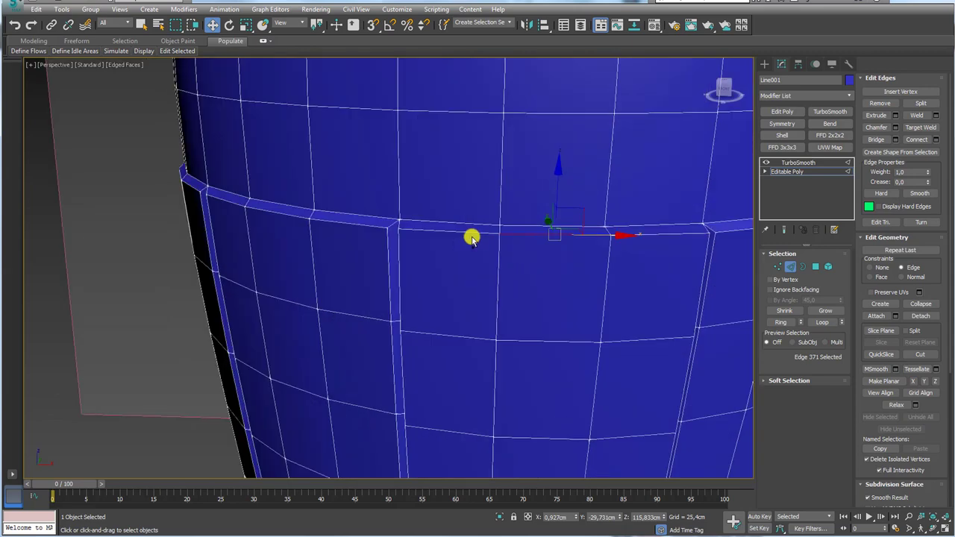
pyautogui.keyDown('ctrl'); pyautogui.click(634, 235); pyautogui.keyUp('ctrl')
pyautogui.keyDown('ctrl'); pyautogui.click(647, 239); pyautogui.keyUp('ctrl')
pyautogui.moveTo(550, 196); pyautogui.dragTo(550, 230)
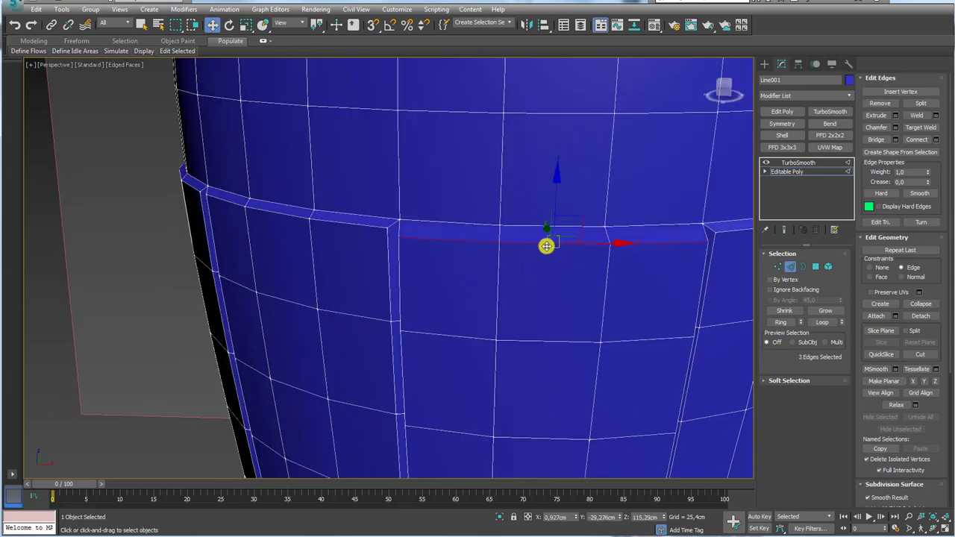
# Back at Edge level, use Ring to select the vertical edge ring down the front
pyautogui.click(771, 268)
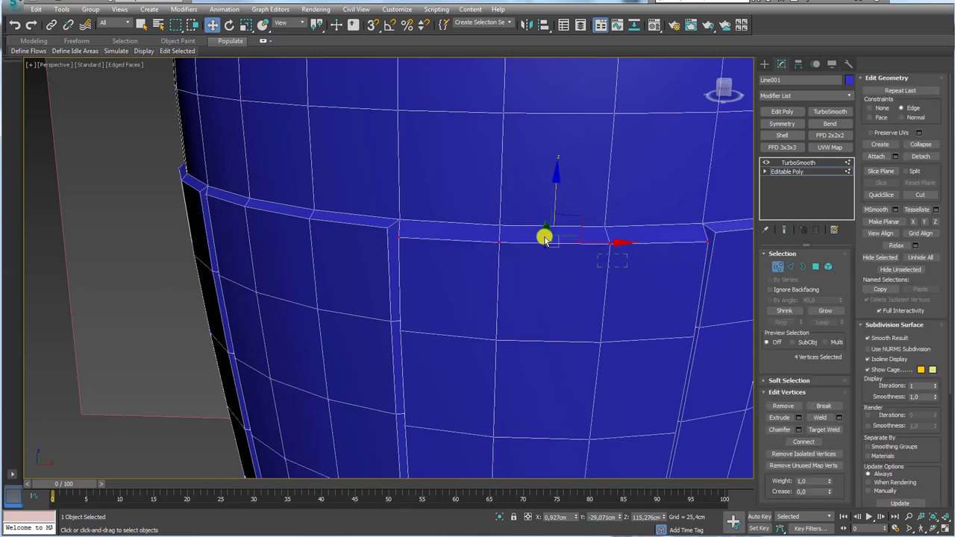
pyautogui.scroll(-3, 552, 200)
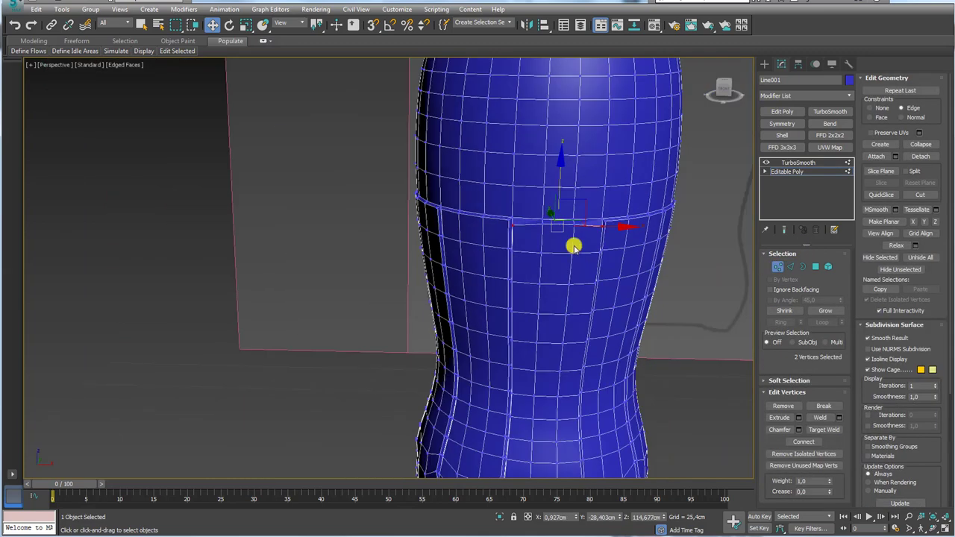
pyautogui.scroll(-2, 572, 245)
pyautogui.click(789, 266)
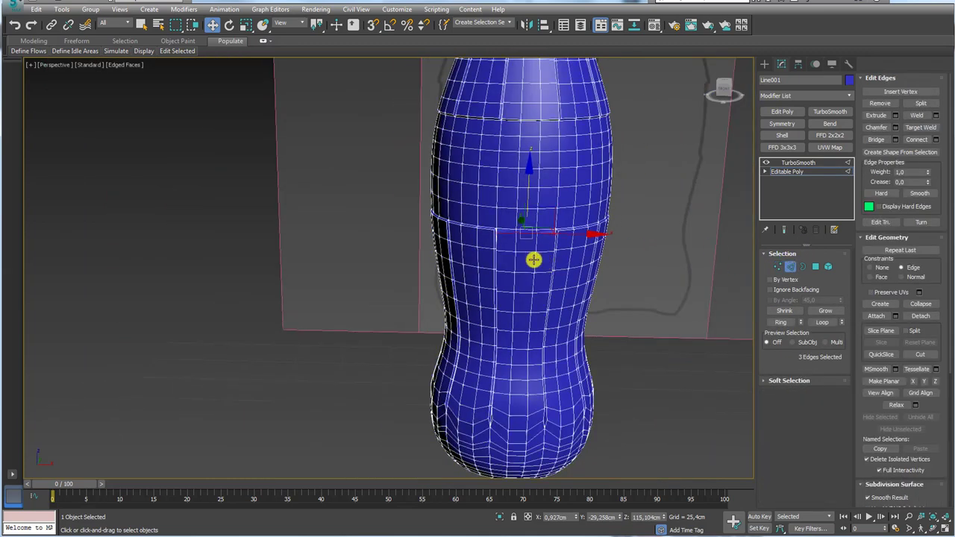
pyautogui.click(781, 321)
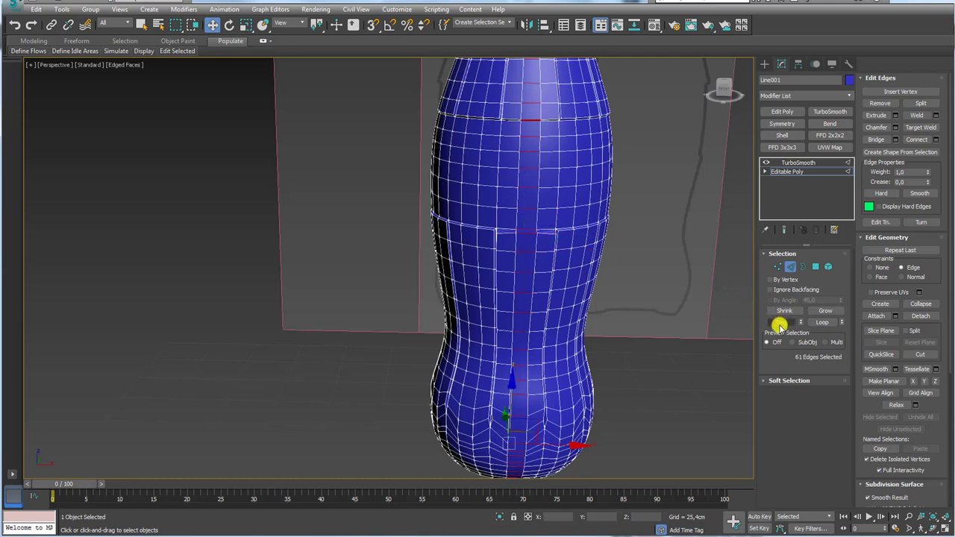
# Convert the edge ring to polygons and grow the band selection
pyautogui.keyDown('ctrl'); pyautogui.click(818, 267); pyautogui.keyUp('ctrl')
pyautogui.click(824, 310)
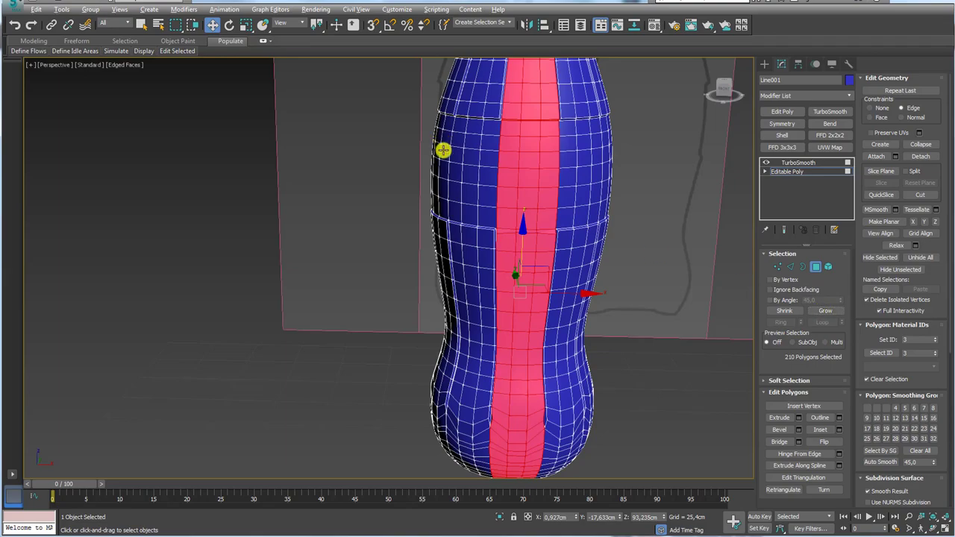
pyautogui.moveTo(444, 150)
pyautogui.keyDown('alt'); pyautogui.mouseDown(button='middle')
pyautogui.moveTo(433, 231)
pyautogui.moveTo(478, 153)
pyautogui.mouseUp(button='middle'); pyautogui.keyUp('alt')
pyautogui.scroll(3, 540, 202)
pyautogui.scroll(3, 524, 224)
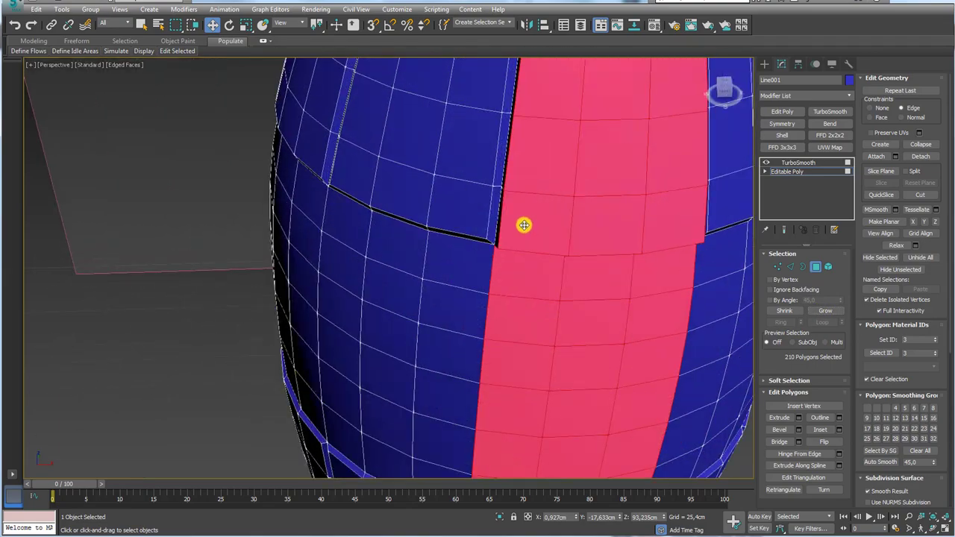
pyautogui.keyDown('alt'); pyautogui.moveTo(524, 225); pyautogui.dragTo(551, 222, button='middle'); pyautogui.keyUp('alt')
pyautogui.scroll(-4, 539, 197)
pyautogui.scroll(1, 540, 182)
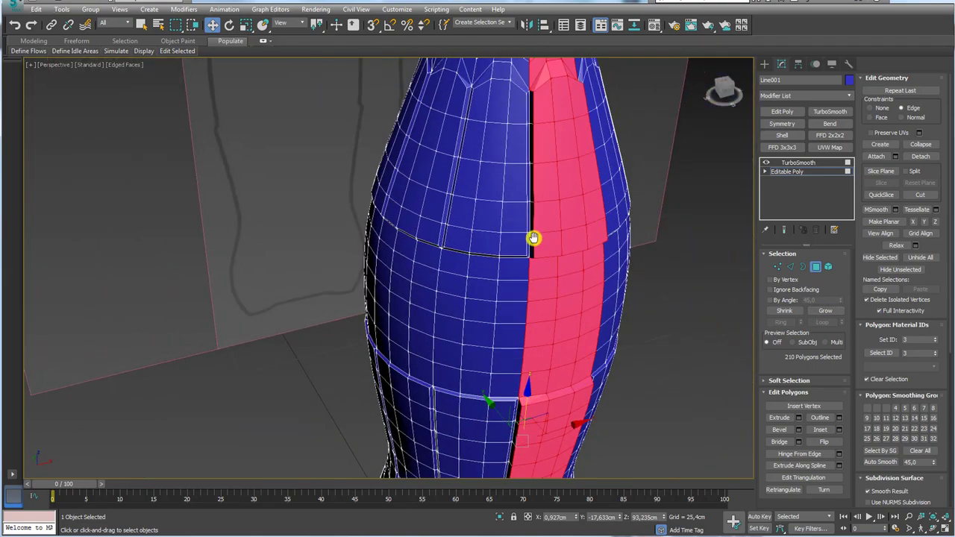
pyautogui.scroll(4, 536, 239)
# Add seam polygons beside and above the band to the strip selection
pyautogui.keyDown('ctrl'); pyautogui.click(527, 256); pyautogui.keyUp('ctrl')
pyautogui.keyDown('ctrl'); pyautogui.click(531, 217); pyautogui.keyUp('ctrl')
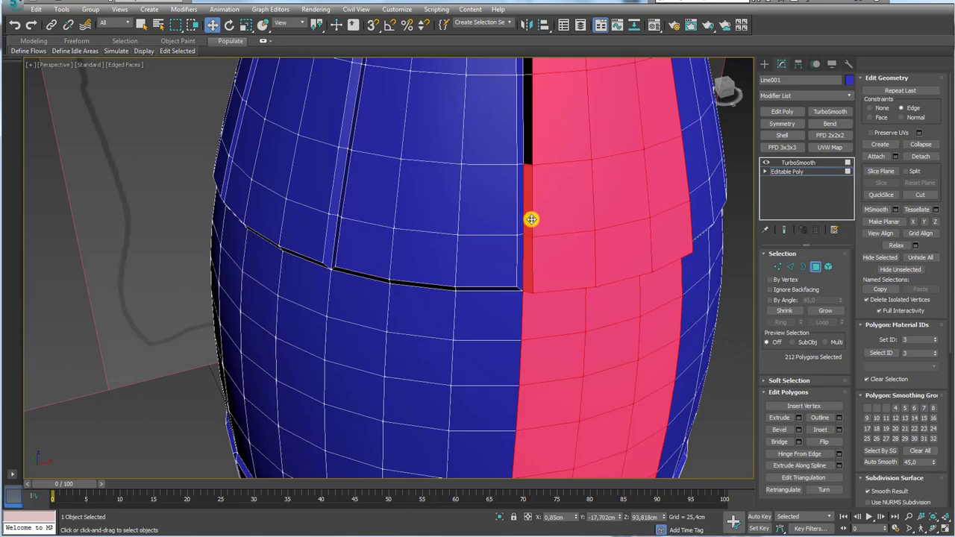
pyautogui.keyDown('ctrl'); pyautogui.click(529, 154); pyautogui.keyUp('ctrl')
pyautogui.keyDown('alt'); pyautogui.moveTo(529, 154); pyautogui.dragTo(533, 179, button='middle'); pyautogui.keyUp('alt')
pyautogui.keyDown('ctrl'); pyautogui.click(529, 149); pyautogui.keyUp('ctrl')
pyautogui.keyDown('ctrl'); pyautogui.click(529, 97); pyautogui.keyUp('ctrl')
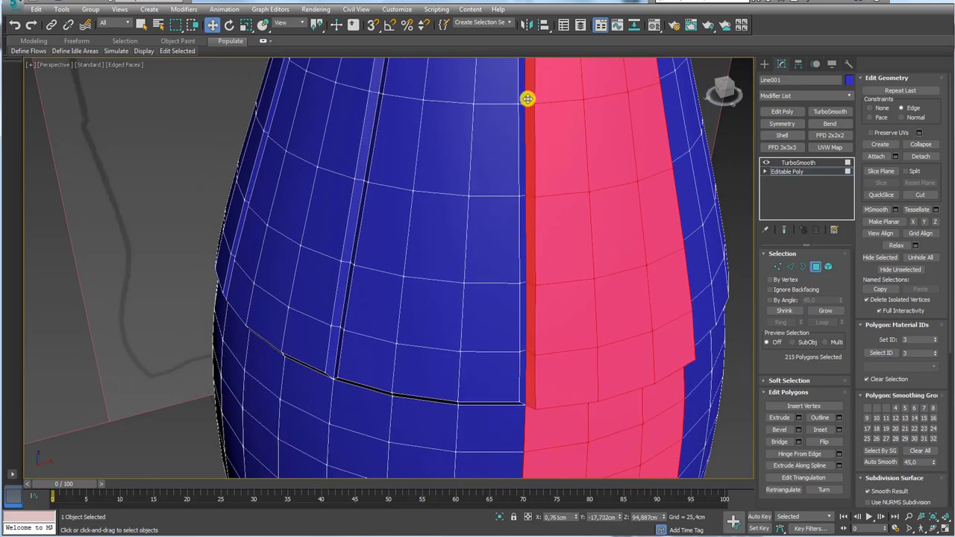
pyautogui.scroll(-3, 554, 162)
pyautogui.scroll(-1, 572, 243)
pyautogui.moveTo(572, 243)
pyautogui.keyDown('alt'); pyautogui.mouseDown(button='middle')
pyautogui.moveTo(499, 266)
pyautogui.moveTo(514, 209)
pyautogui.mouseUp(button='middle'); pyautogui.keyUp('alt')
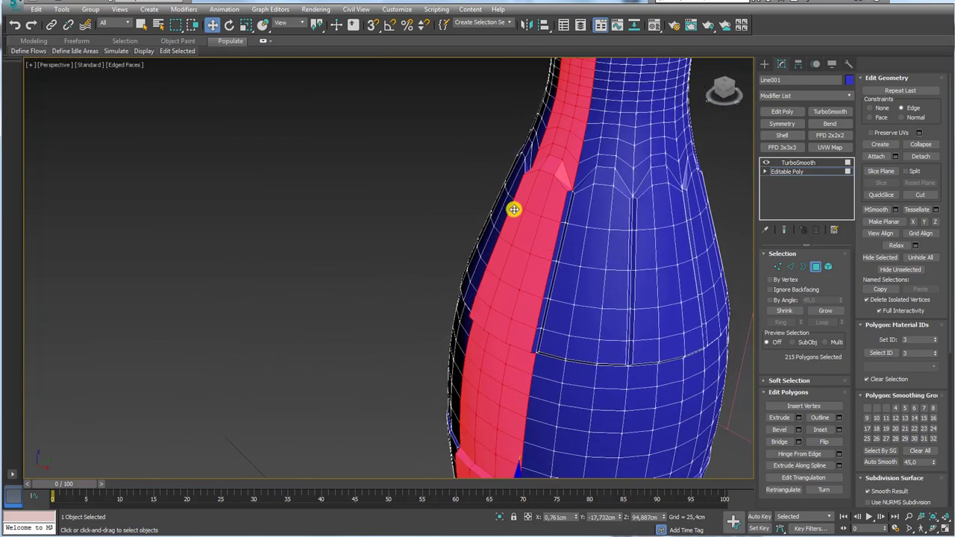
pyautogui.scroll(2, 585, 213)
# Extend the polygon strip selection along the seam over the bottle's full height
pyautogui.keyDown('ctrl'); pyautogui.click(591, 231); pyautogui.keyUp('ctrl')
pyautogui.keyDown('ctrl'); pyautogui.click(583, 269); pyautogui.keyUp('ctrl')
pyautogui.keyDown('ctrl'); pyautogui.click(572, 313); pyautogui.keyUp('ctrl')
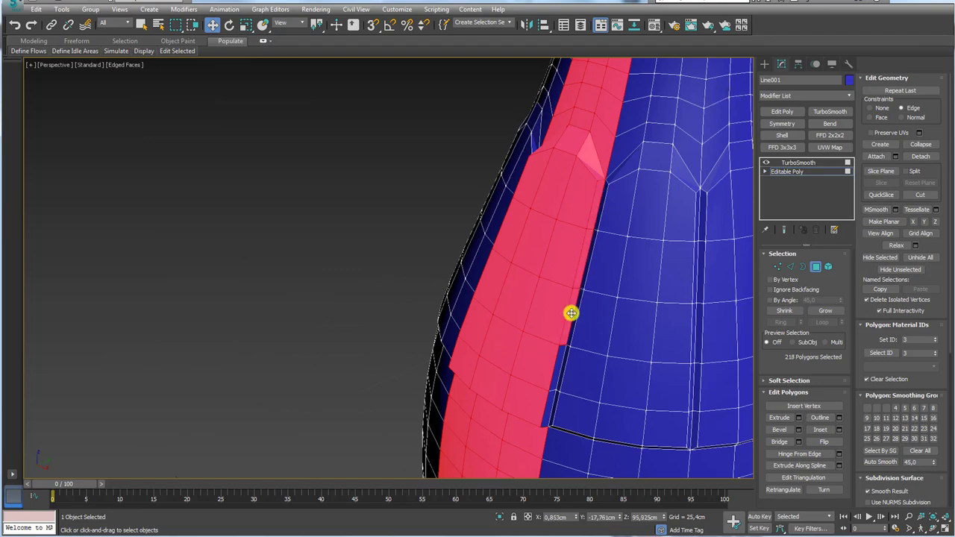
pyautogui.keyDown('ctrl'); pyautogui.click(555, 371); pyautogui.keyUp('ctrl')
pyautogui.keyDown('alt'); pyautogui.moveTo(555, 371); pyautogui.dragTo(540, 216, button='middle'); pyautogui.keyUp('alt')
pyautogui.keyDown('ctrl'); pyautogui.click(527, 429); pyautogui.keyUp('ctrl')
pyautogui.keyDown('alt'); pyautogui.moveTo(526, 429); pyautogui.dragTo(514, 215, button='middle'); pyautogui.keyUp('alt')
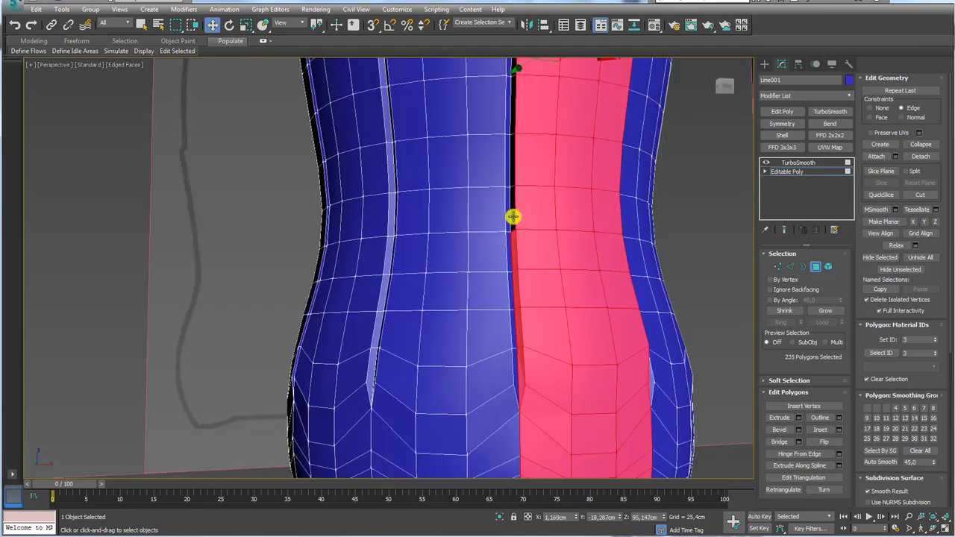
pyautogui.keyDown('ctrl'); pyautogui.click(521, 59); pyautogui.keyUp('ctrl')
pyautogui.scroll(-3, 584, 319)
pyautogui.moveTo(521, 60)
pyautogui.keyDown('alt'); pyautogui.mouseDown(button='middle')
pyautogui.moveTo(585, 319)
pyautogui.moveTo(527, 264)
pyautogui.moveTo(572, 301)
pyautogui.moveTo(528, 317)
pyautogui.moveTo(545, 396)
pyautogui.mouseUp(button='middle'); pyautogui.keyUp('alt')
pyautogui.scroll(2, 544, 397)
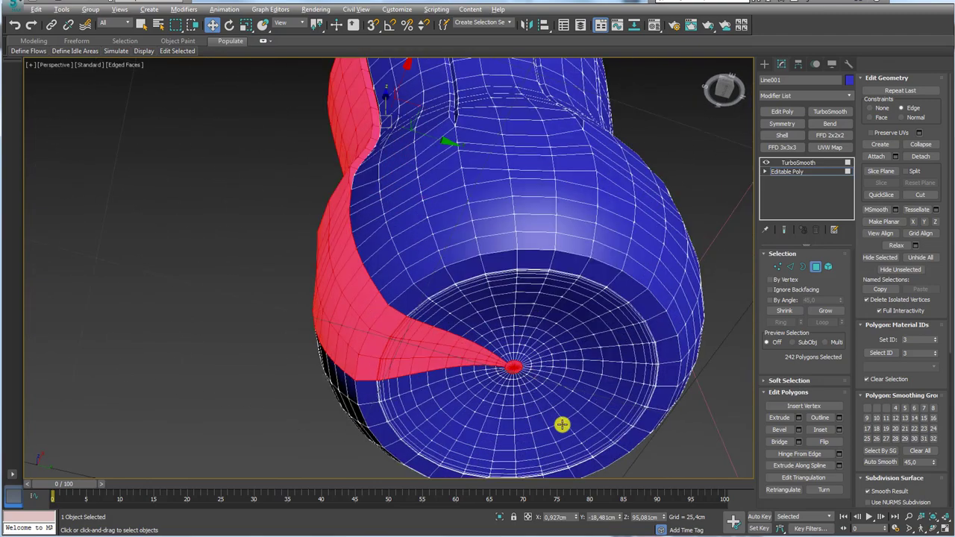
# Deselect the base centre polygons, invert with Ctrl+I, and delete everything outside the strip
pyautogui.keyDown('alt'); pyautogui.click(506, 340); pyautogui.keyUp('alt')
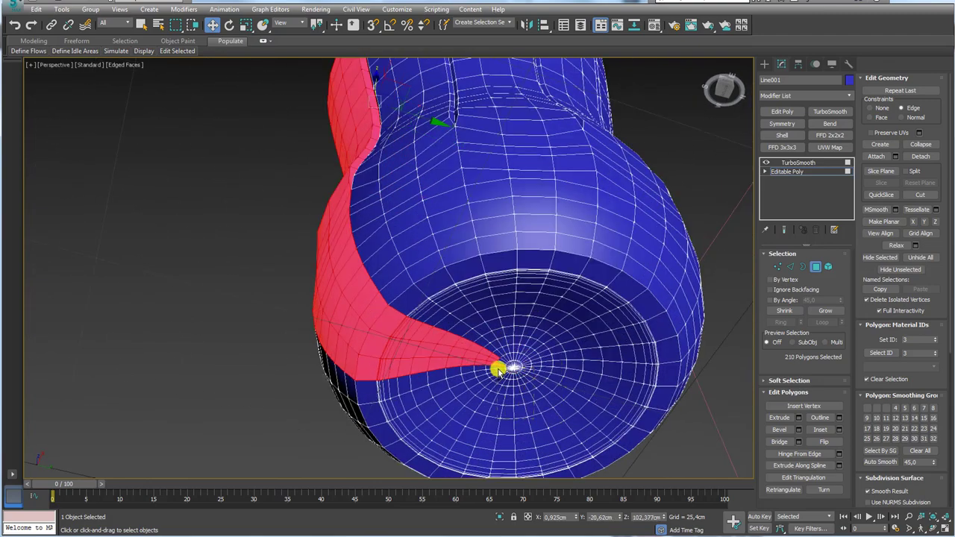
pyautogui.scroll(-3, 518, 315)
pyautogui.moveTo(522, 262)
pyautogui.keyDown('alt'); pyautogui.mouseDown(button='middle')
pyautogui.moveTo(557, 395)
pyautogui.moveTo(536, 340)
pyautogui.mouseUp(button='middle'); pyautogui.keyUp('alt')
pyautogui.moveTo(550, 301); pyautogui.dragTo(547, 315, button='middle')
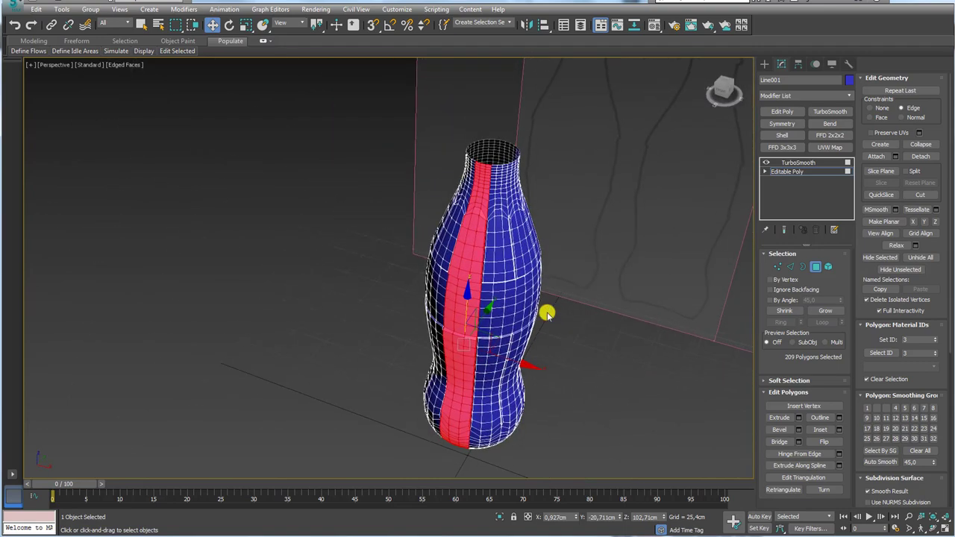
pyautogui.hotkey('ctrl', 'i')
pyautogui.press('Delete')
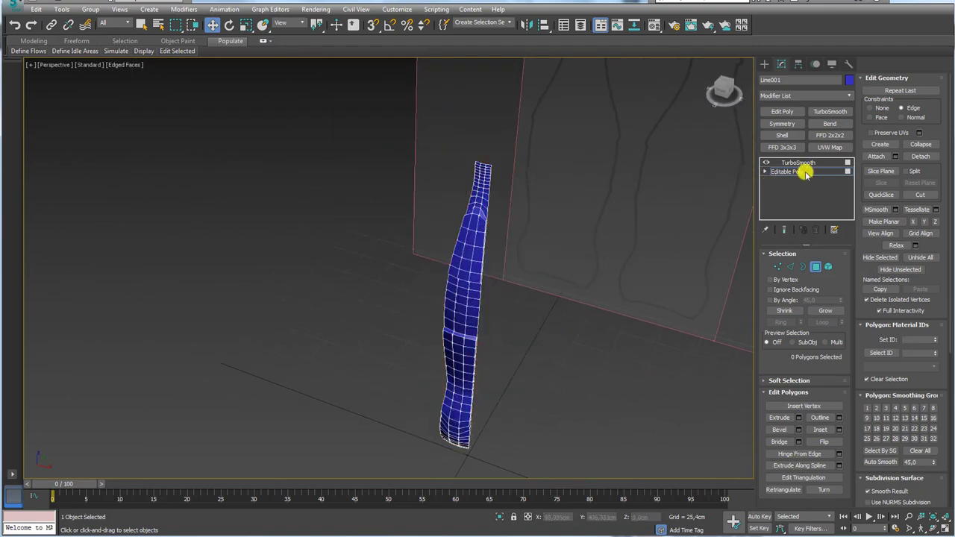
pyautogui.click(796, 163)
# Remove TurboSmooth and use Tools > Array to rotate strip copies into a full bottle
pyautogui.click(814, 232)
pyautogui.moveTo(627, 351)
pyautogui.keyDown('alt'); pyautogui.mouseDown(button='middle')
pyautogui.moveTo(587, 335)
pyautogui.moveTo(510, 275)
pyautogui.mouseUp(button='middle'); pyautogui.keyUp('alt')
pyautogui.click(62, 9)
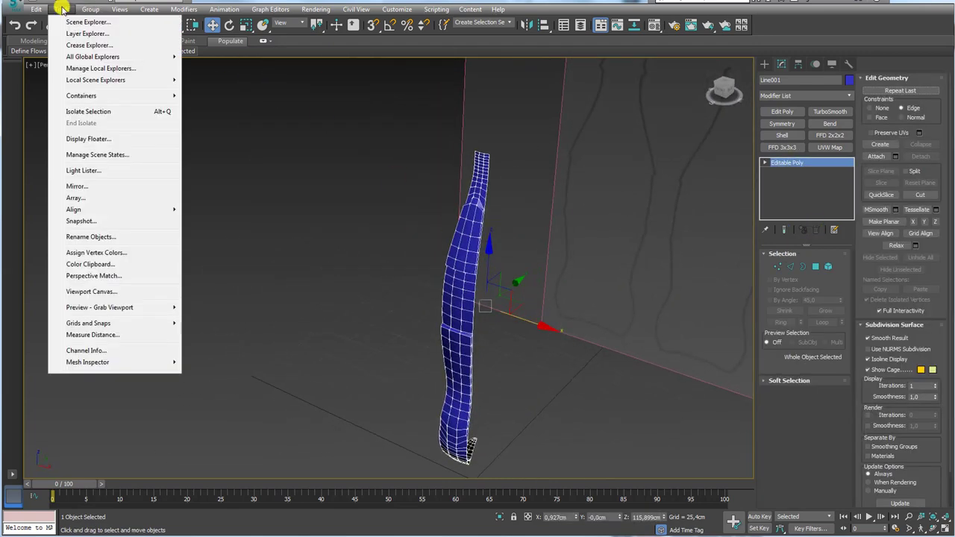
pyautogui.click(75, 198)
pyautogui.click(590, 341)
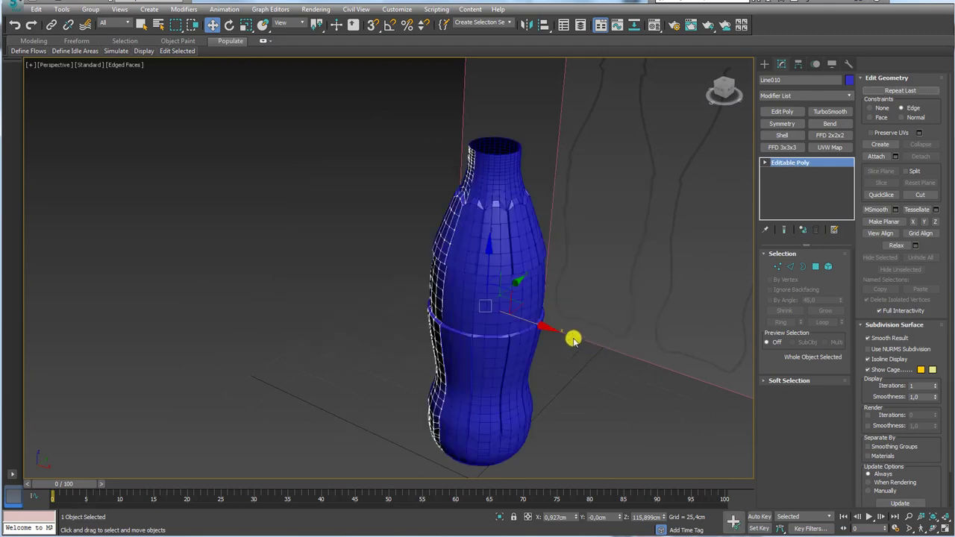
pyautogui.moveTo(578, 353)
pyautogui.keyDown('alt'); pyautogui.mouseDown(button='middle')
pyautogui.moveTo(640, 362)
pyautogui.moveTo(533, 345)
pyautogui.moveTo(627, 381)
pyautogui.mouseUp(button='middle'); pyautogui.keyUp('alt')
pyautogui.scroll(3, 480, 279)
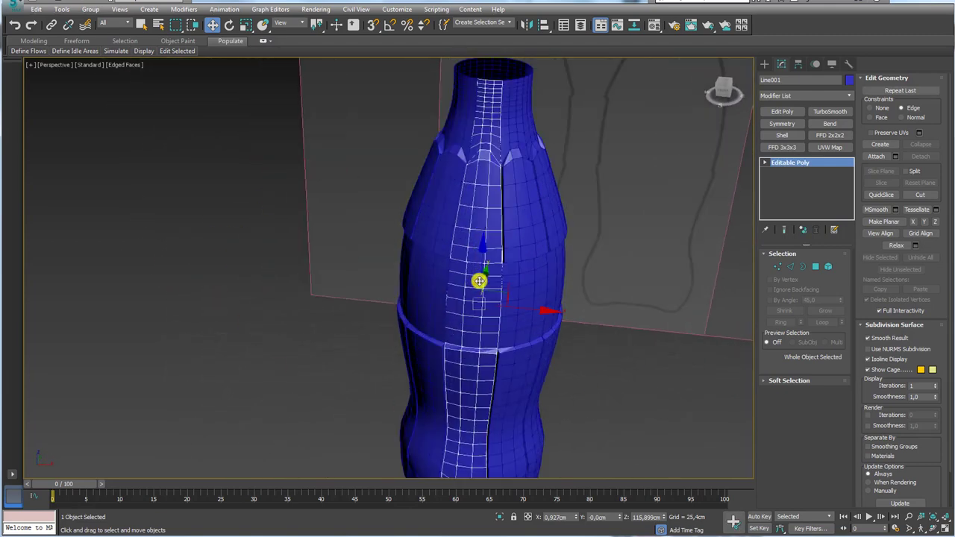
pyautogui.scroll(3, 503, 273)
pyautogui.scroll(2, 490, 239)
pyautogui.scroll(2, 427, 157)
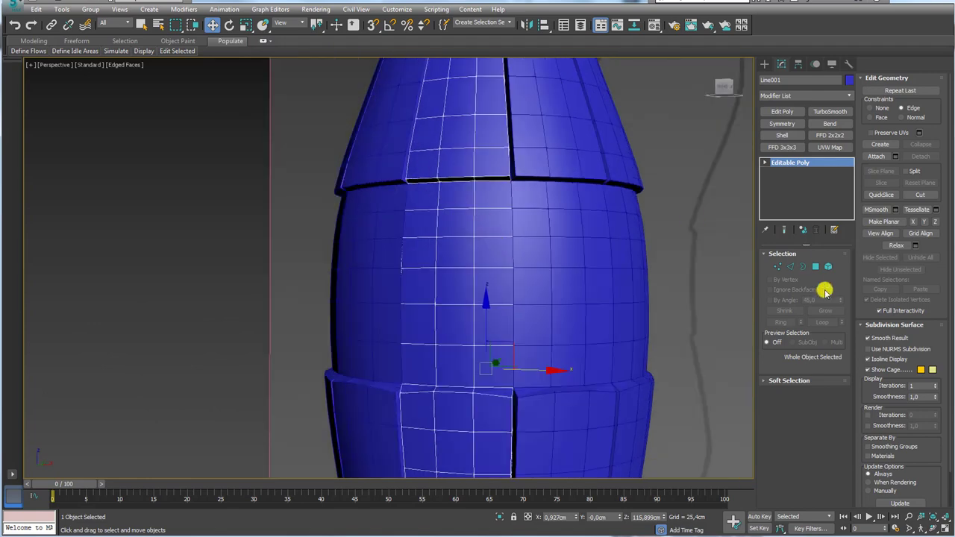
# Raise the upper panel's lower-edge vertices on Z into a notch above the band, then exit Vertex mode
pyautogui.click(778, 266)
pyautogui.scroll(2, 522, 194)
pyautogui.scroll(2, 535, 234)
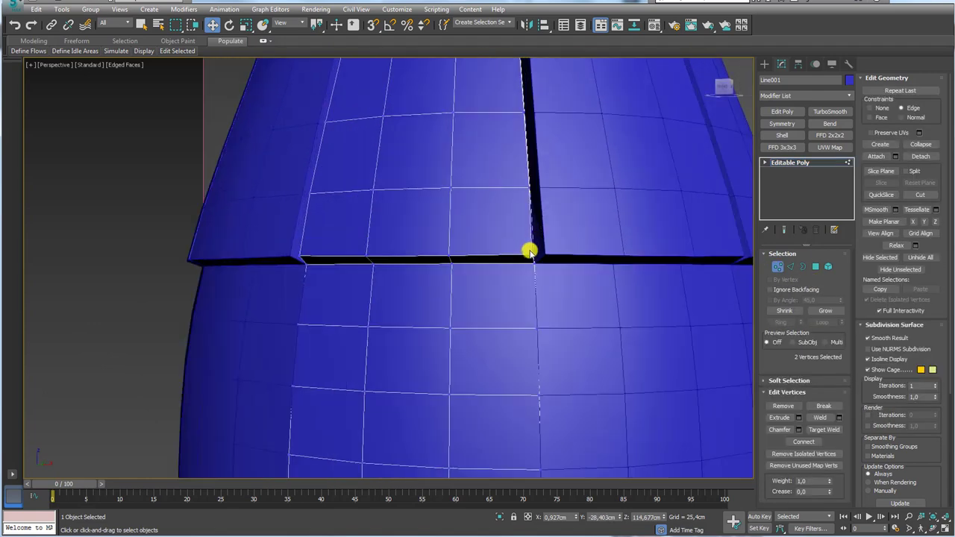
pyautogui.click(530, 253)
pyautogui.keyDown('ctrl'); pyautogui.click(299, 256); pyautogui.keyUp('ctrl')
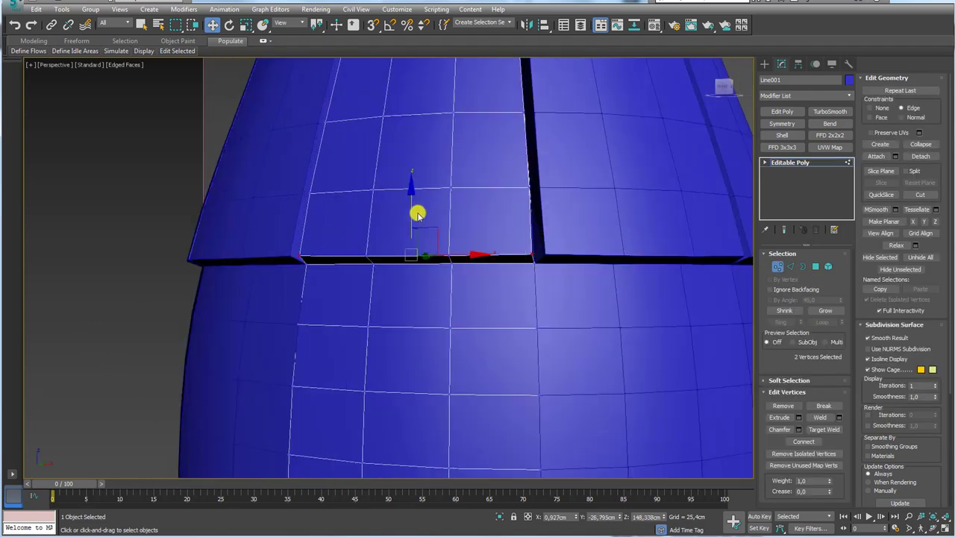
pyautogui.moveTo(418, 214); pyautogui.dragTo(416, 203)
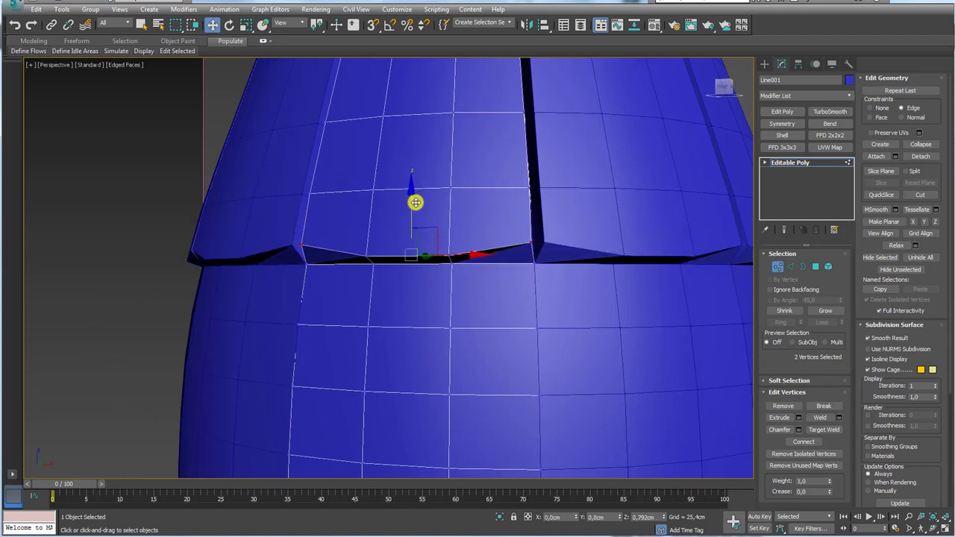
pyautogui.keyDown('ctrl'); pyautogui.click(446, 257); pyautogui.keyUp('ctrl')
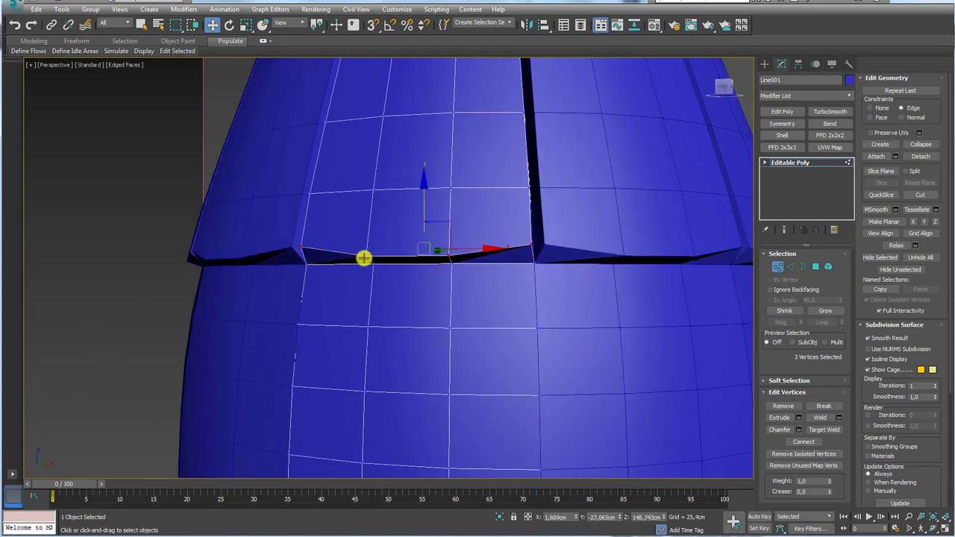
pyautogui.keyDown('ctrl'); pyautogui.click(363, 258); pyautogui.keyUp('ctrl')
pyautogui.scroll(-5, 446, 213)
pyautogui.moveTo(446, 214)
pyautogui.mouseDown(button='middle')
pyautogui.moveTo(545, 187)
pyautogui.moveTo(767, 179)
pyautogui.mouseUp(button='middle')
pyautogui.scroll(-4, 545, 187)
pyautogui.click(794, 164)
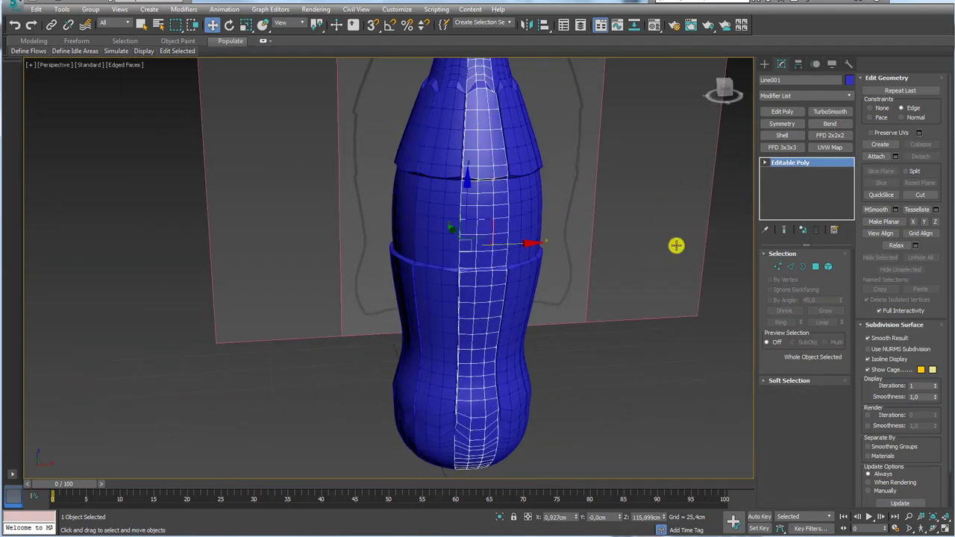
pyautogui.scroll(-5, 615, 250)
# Select the bottle strips and make the instanced copies unique
pyautogui.keyDown('alt'); pyautogui.moveTo(600, 260); pyautogui.dragTo(655, 294, button='middle'); pyautogui.keyUp('alt')
pyautogui.hotkey('ctrl', 'a')
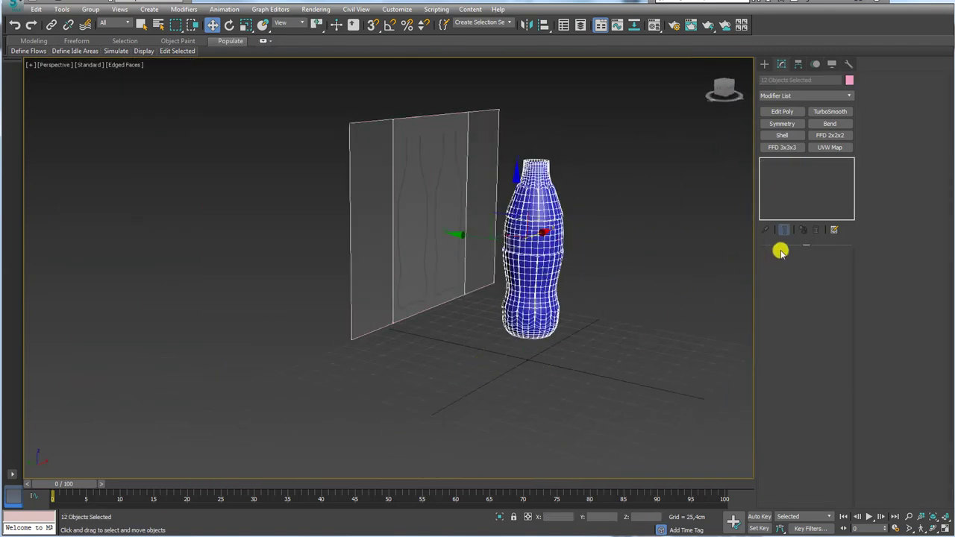
pyautogui.moveTo(500, 340); pyautogui.dragTo(500, 340)
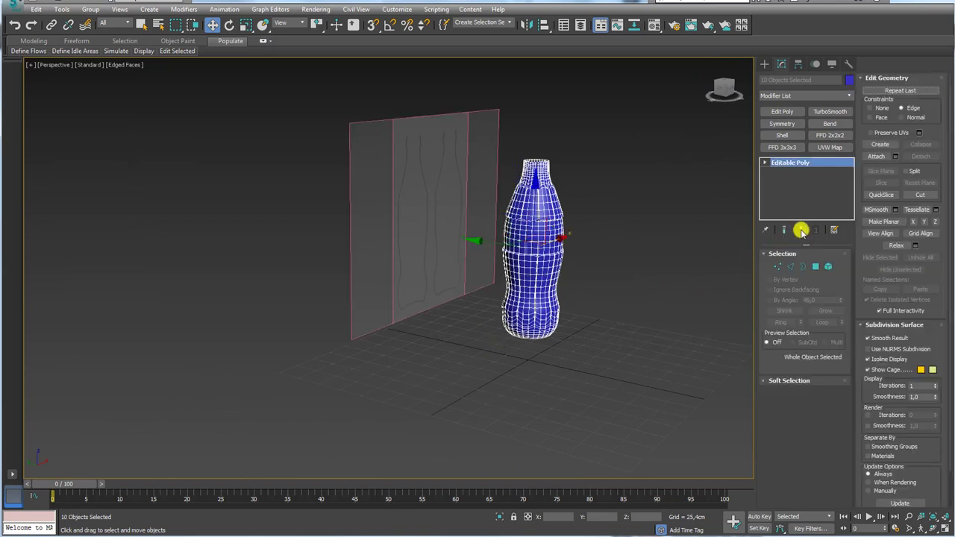
pyautogui.click(801, 230)
pyautogui.click(558, 310)
# Attach Line002 through Line010 to Line001 using the Attach List
pyautogui.click(543, 283)
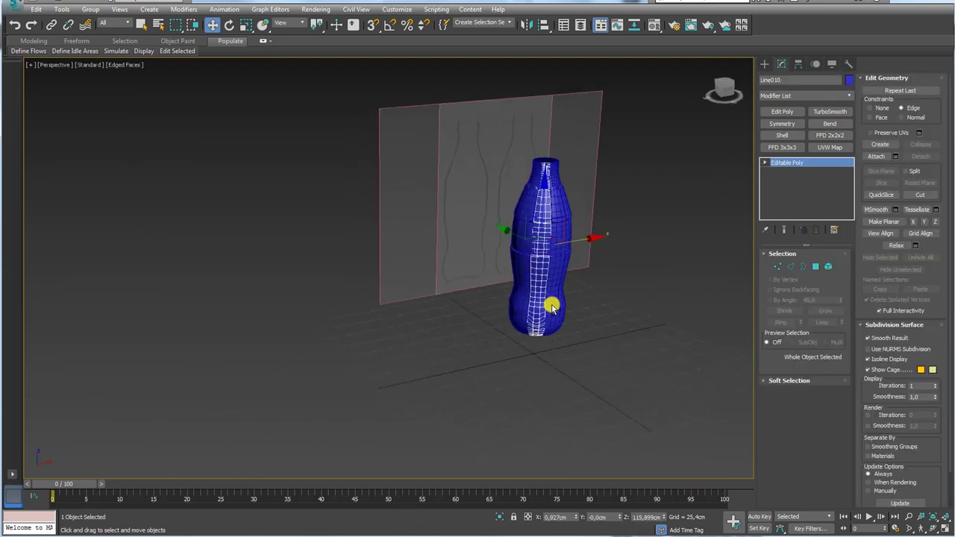
pyautogui.moveTo(550, 307)
pyautogui.keyDown('alt'); pyautogui.mouseDown(button='middle')
pyautogui.moveTo(592, 310)
pyautogui.moveTo(573, 371)
pyautogui.mouseUp(button='middle'); pyautogui.keyUp('alt')
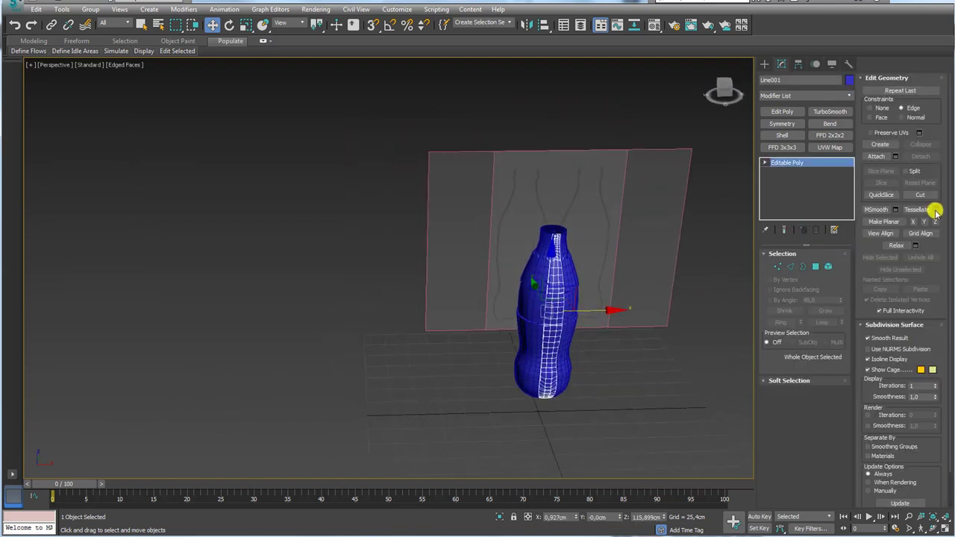
pyautogui.click(896, 156)
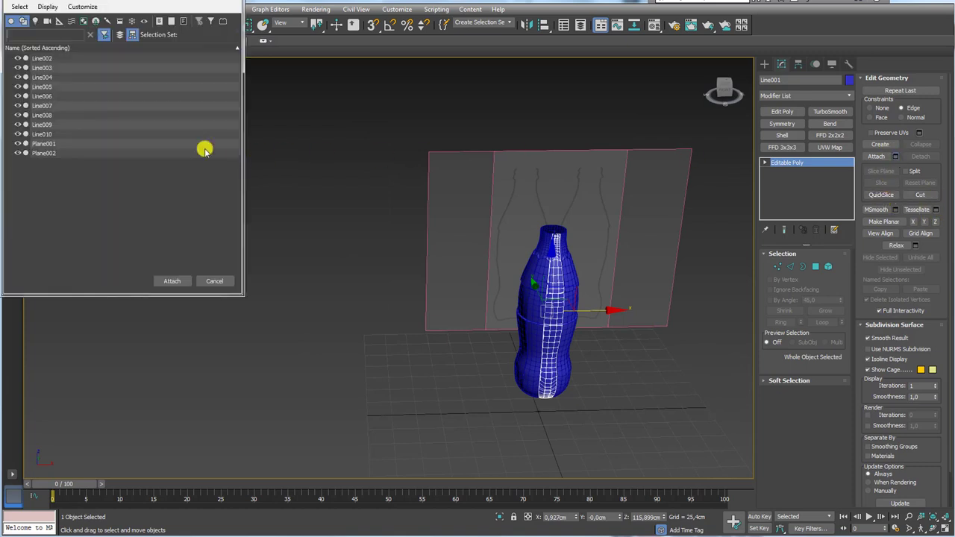
pyautogui.click(45, 135)
pyautogui.keyDown('shift'); pyautogui.click(46, 59); pyautogui.keyUp('shift')
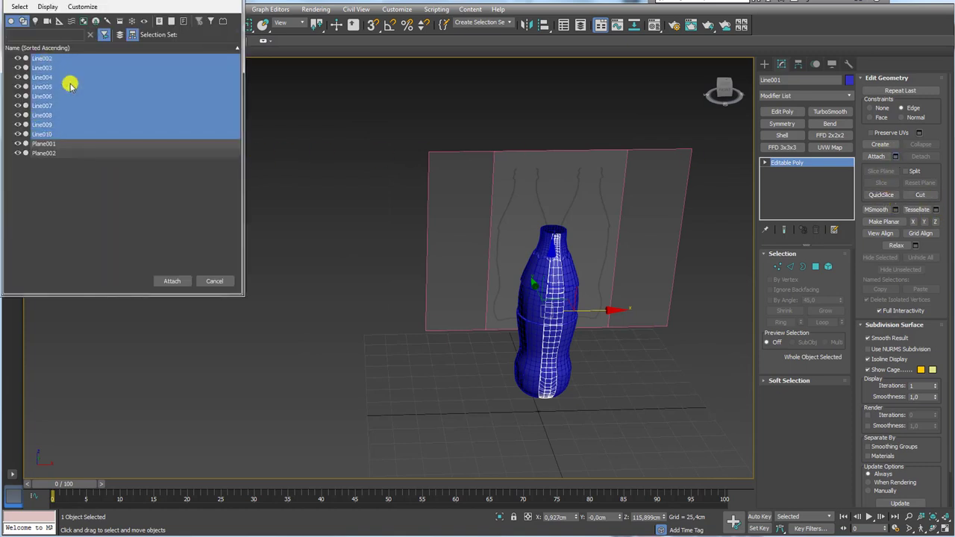
pyautogui.click(181, 285)
pyautogui.keyDown('alt'); pyautogui.moveTo(589, 316); pyautogui.dragTo(776, 273, button='middle'); pyautogui.keyUp('alt')
# Weld all the bottle's vertices, reducing 2680 to 2120, and leave Vertex mode
pyautogui.click(792, 267)
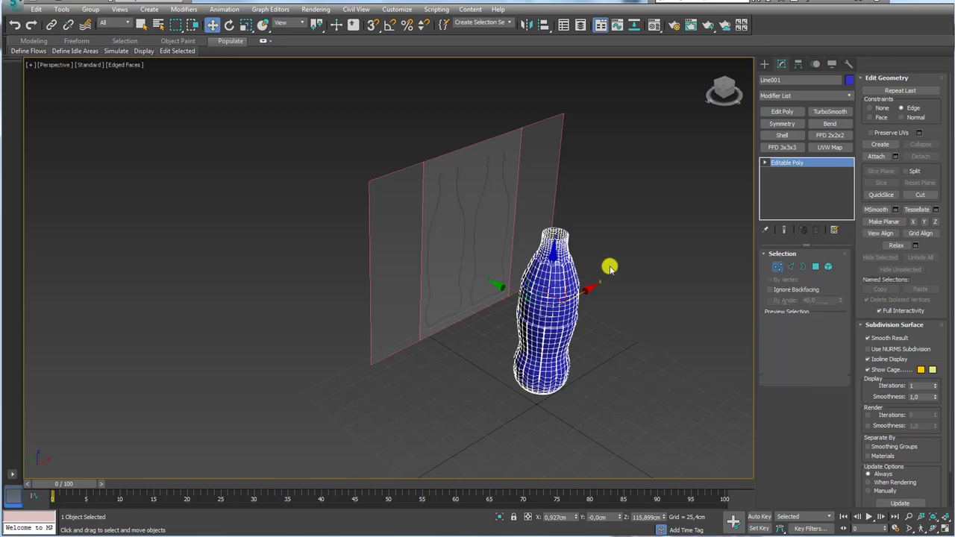
pyautogui.keyDown('alt'); pyautogui.moveTo(608, 267); pyautogui.dragTo(646, 262, button='middle'); pyautogui.keyUp('alt')
pyautogui.moveTo(639, 150)
pyautogui.mouseDown()
pyautogui.moveTo(533, 427)
pyautogui.moveTo(479, 484)
pyautogui.mouseUp()
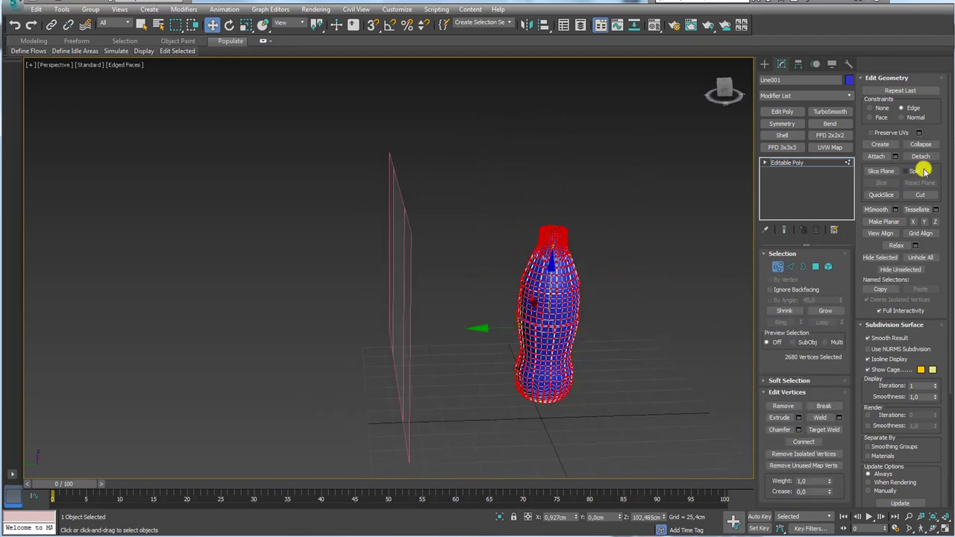
pyautogui.click(838, 419)
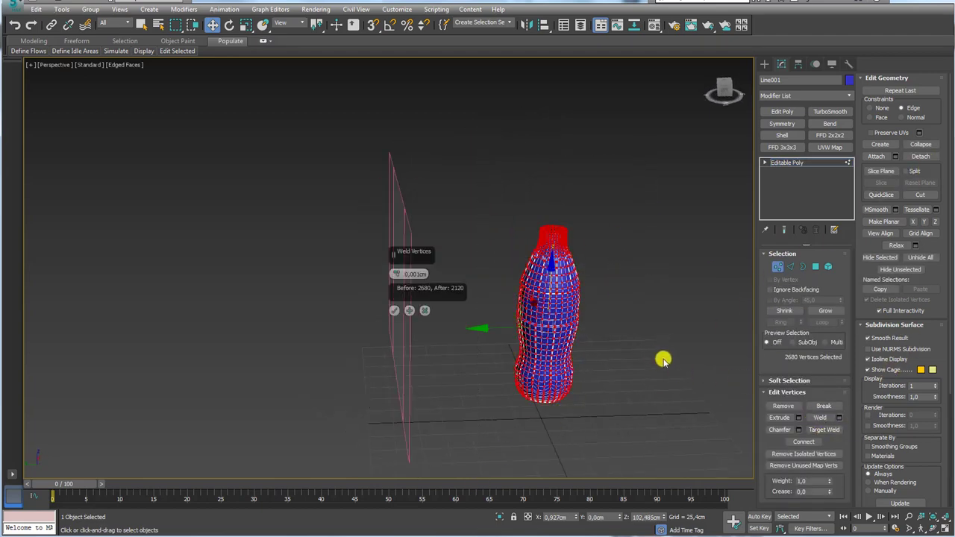
pyautogui.keyDown('alt'); pyautogui.moveTo(663, 358); pyautogui.dragTo(607, 363, button='middle'); pyautogui.keyUp('alt')
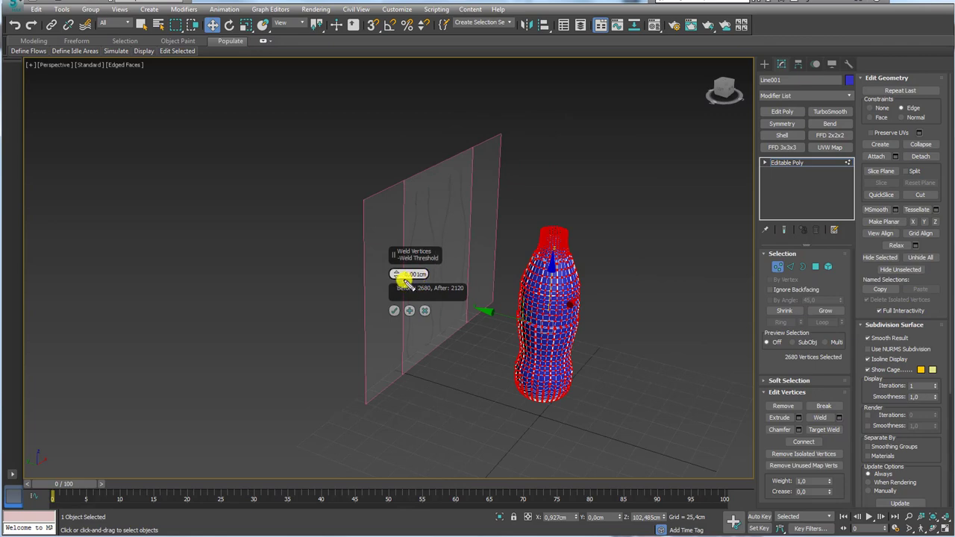
pyautogui.click(394, 310)
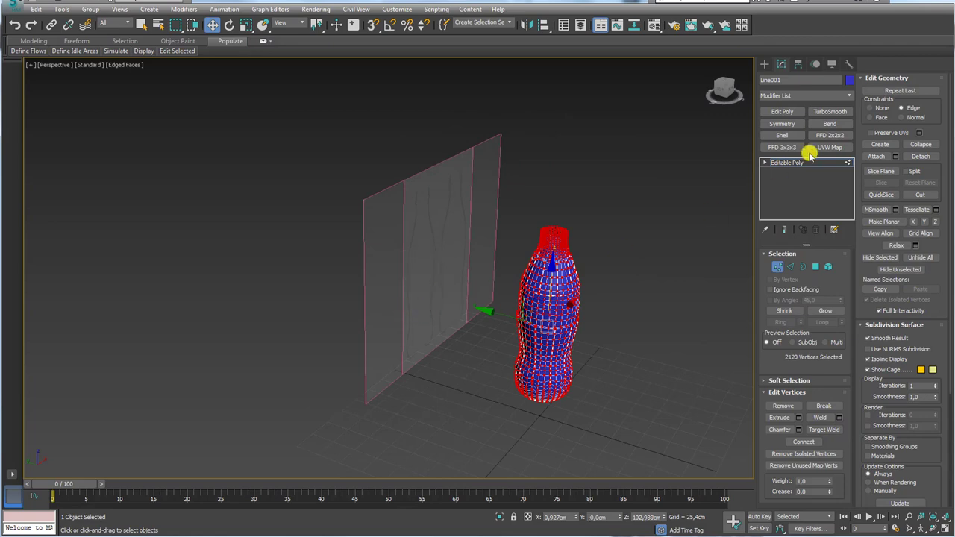
pyautogui.press('1')
pyautogui.keyDown('alt'); pyautogui.moveTo(698, 228); pyautogui.dragTo(670, 215, button='middle'); pyautogui.keyUp('alt')
# Add a TurboSmooth modifier and turn off Edged Faces on the shaded bottle
pyautogui.click(830, 111)
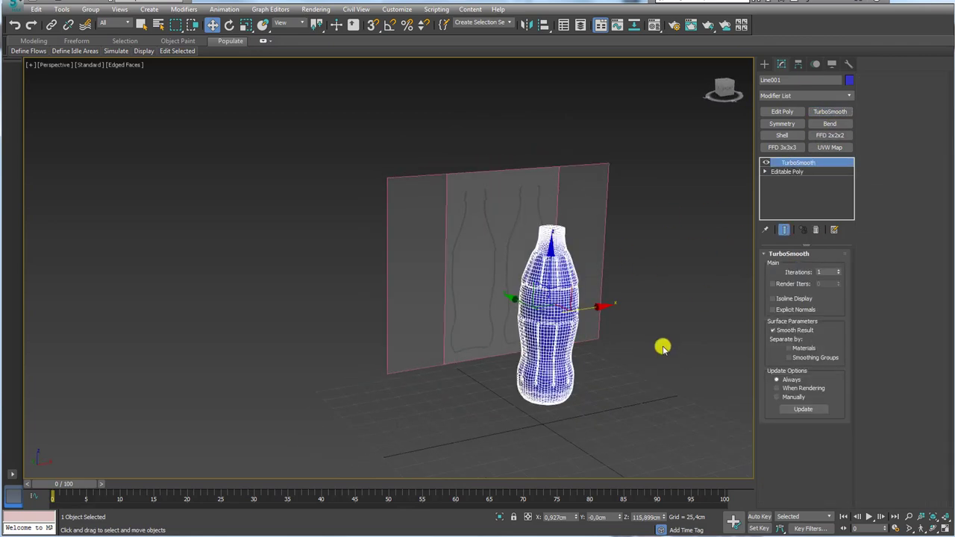
pyautogui.press('F4')
pyautogui.scroll(5, 555, 277)
pyautogui.keyDown('alt'); pyautogui.moveTo(614, 288); pyautogui.dragTo(554, 267, button='middle'); pyautogui.keyUp('alt')
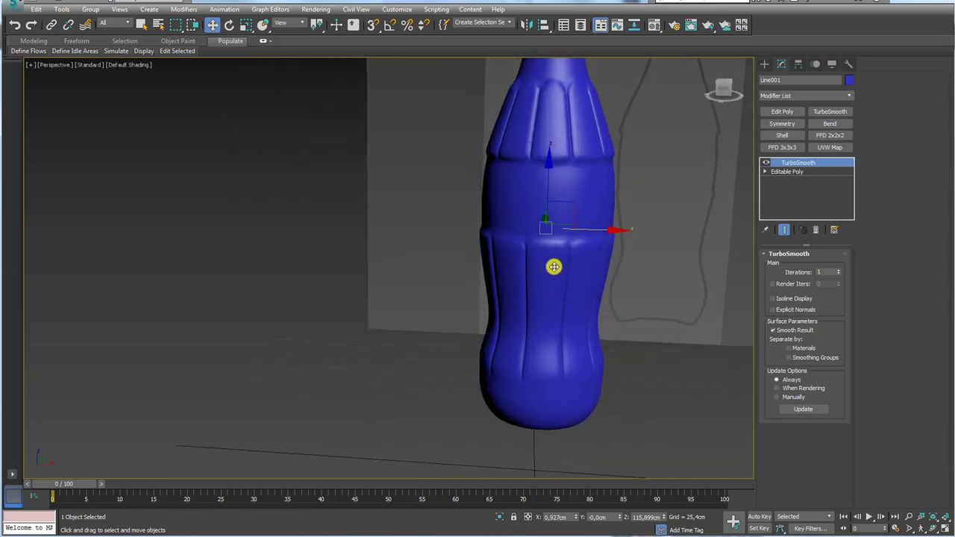
pyautogui.scroll(3, 554, 267)
# Inspect the middle band's upper and lower rims, then return to the Editable Poly level
pyautogui.moveTo(518, 427); pyautogui.dragTo(560, 431)
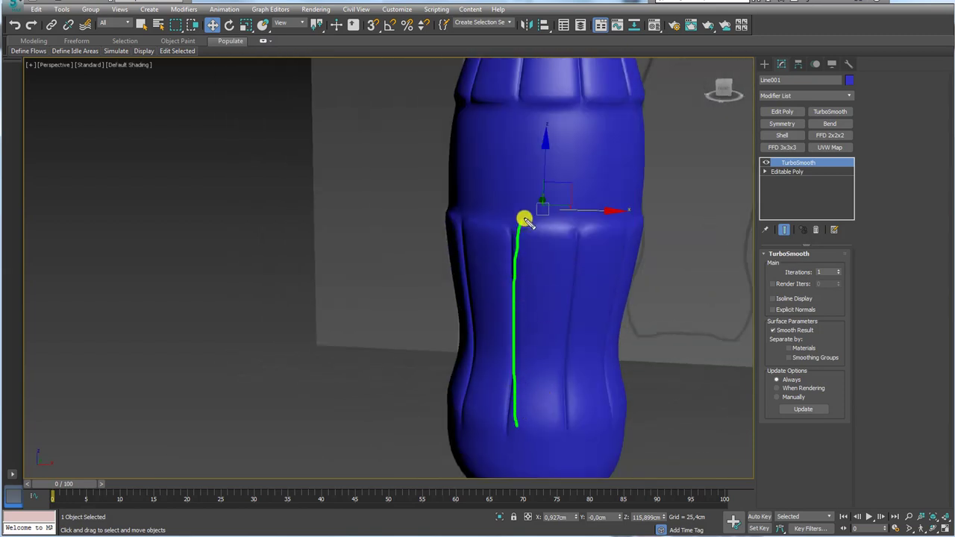
pyautogui.moveTo(608, 187); pyautogui.dragTo(595, 284, button='middle')
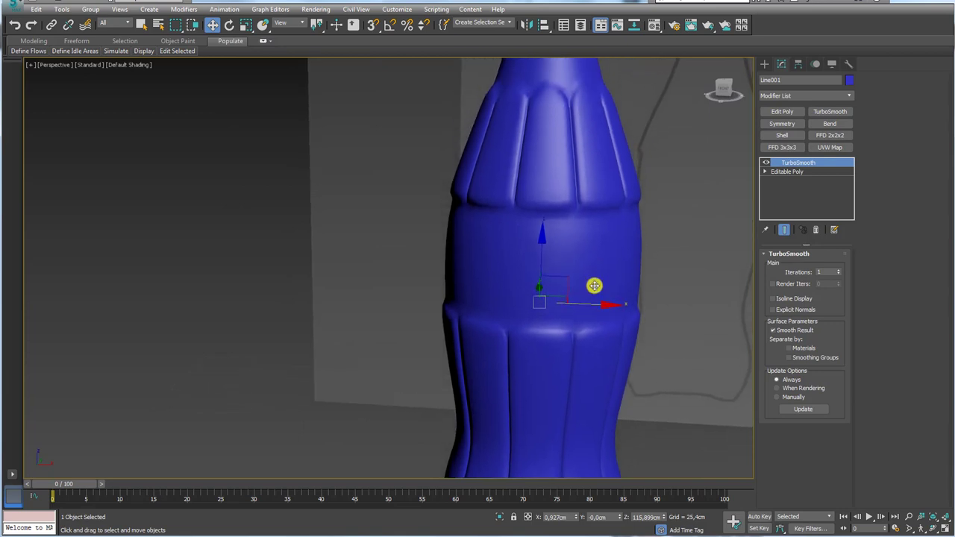
pyautogui.scroll(3, 535, 187)
pyautogui.moveTo(476, 181); pyautogui.dragTo(565, 181)
pyautogui.moveTo(471, 320); pyautogui.dragTo(533, 321)
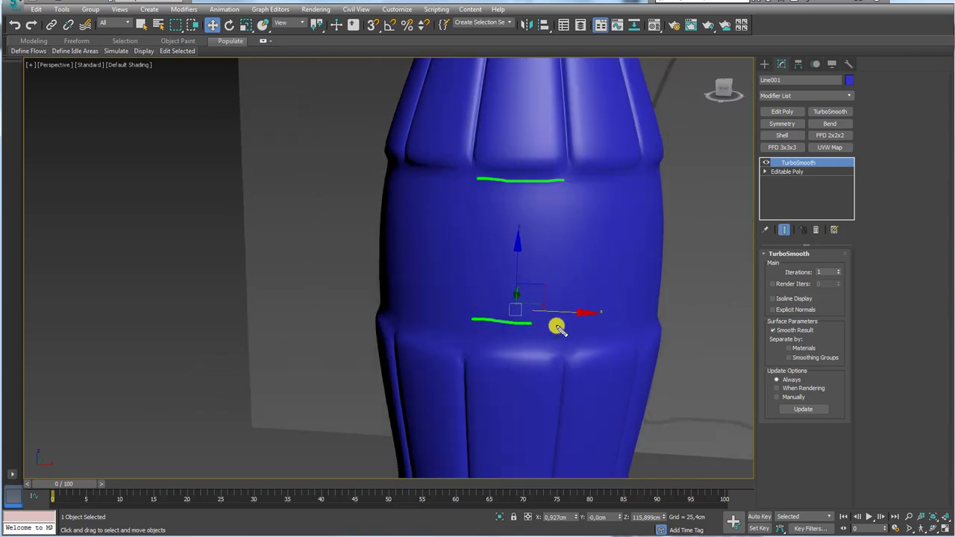
pyautogui.click(787, 172)
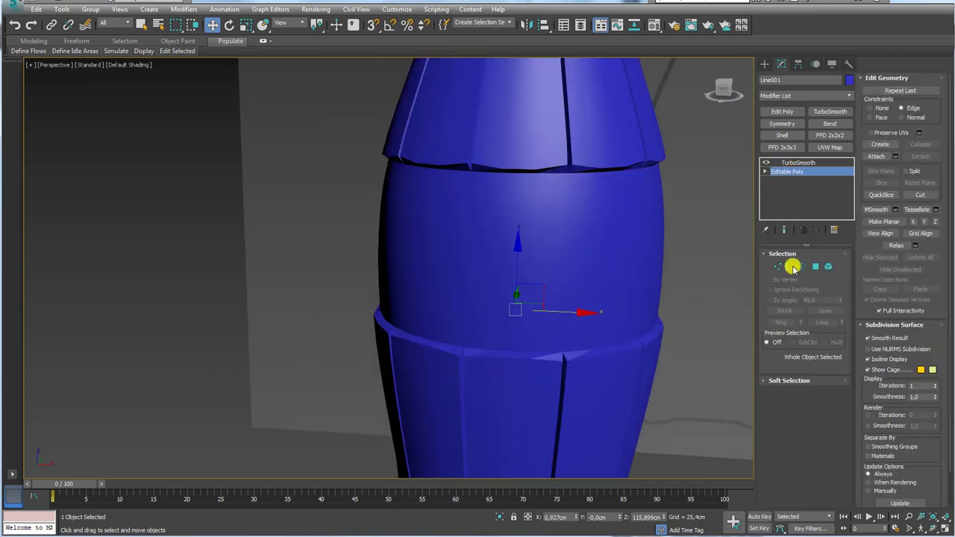
# Connect the middle band's edge ring with 2 segments and slide 82, adding loops near the rims
pyautogui.click(792, 267)
pyautogui.scroll(3, 590, 224)
pyautogui.click(546, 206)
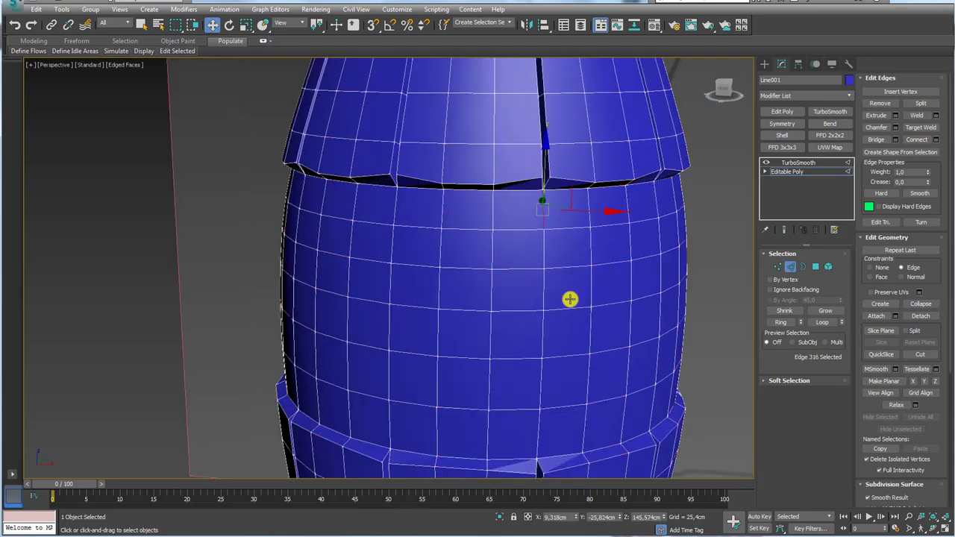
pyautogui.click(781, 322)
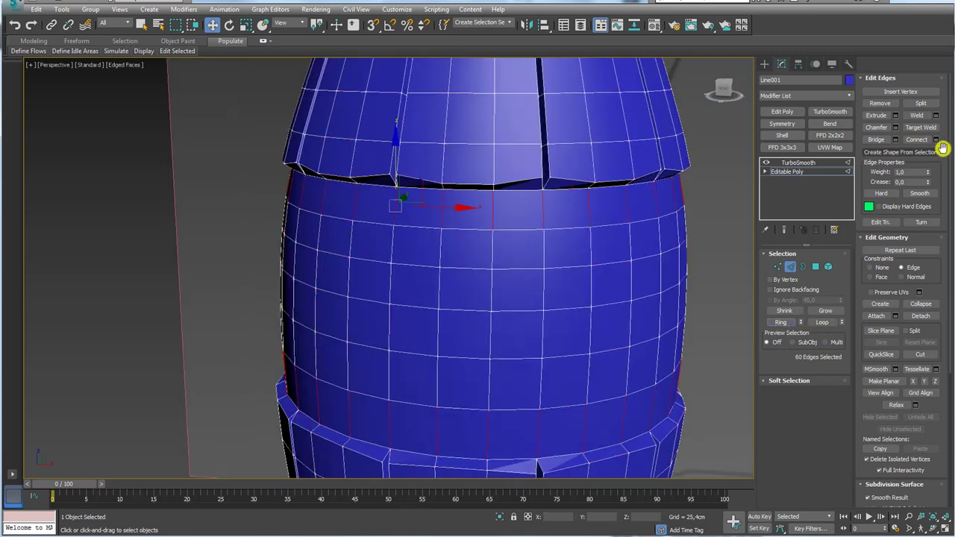
pyautogui.click(936, 139)
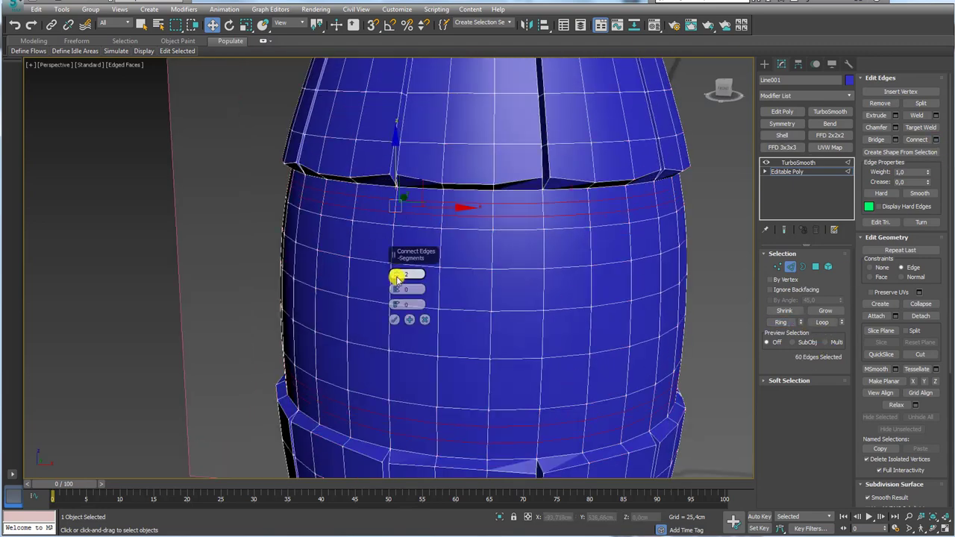
pyautogui.moveTo(396, 289); pyautogui.dragTo(397, 117)
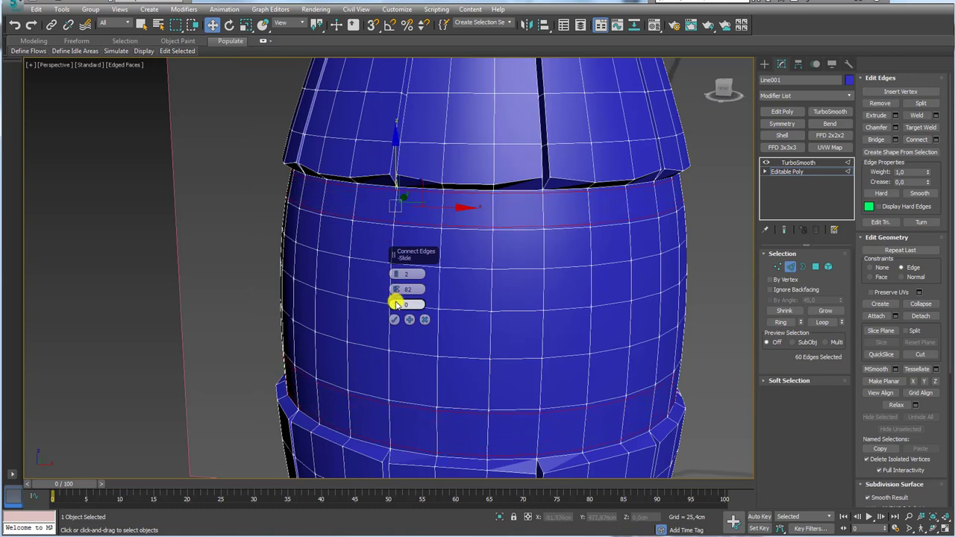
pyautogui.press('Return')
# Remove the selected upper and lower edge loops on the band
pyautogui.doubleClick(414, 224)
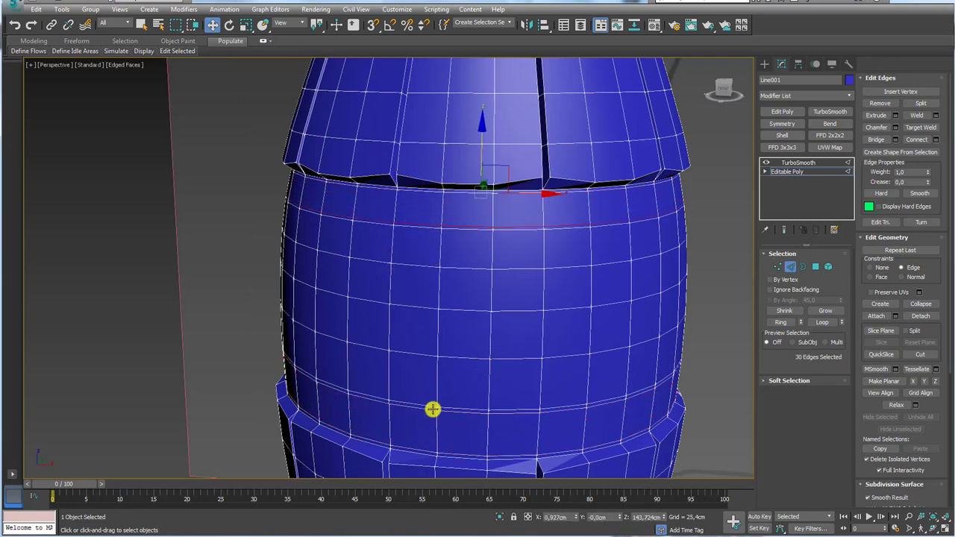
pyautogui.keyDown('ctrl'); pyautogui.doubleClick(425, 410); pyautogui.keyUp('ctrl')
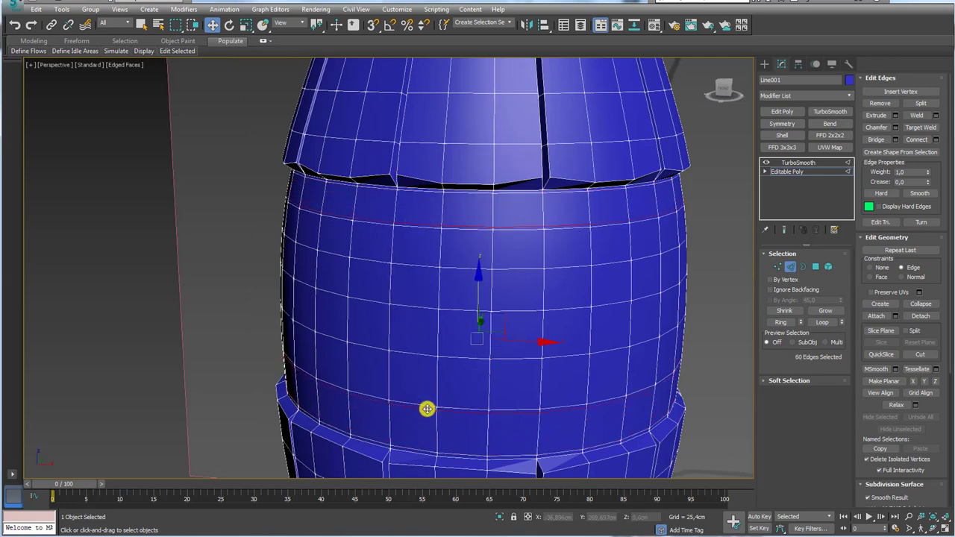
pyautogui.click(880, 103)
# Check the TurboSmooth result without edged faces, then return to Editable Poly
pyautogui.click(798, 162)
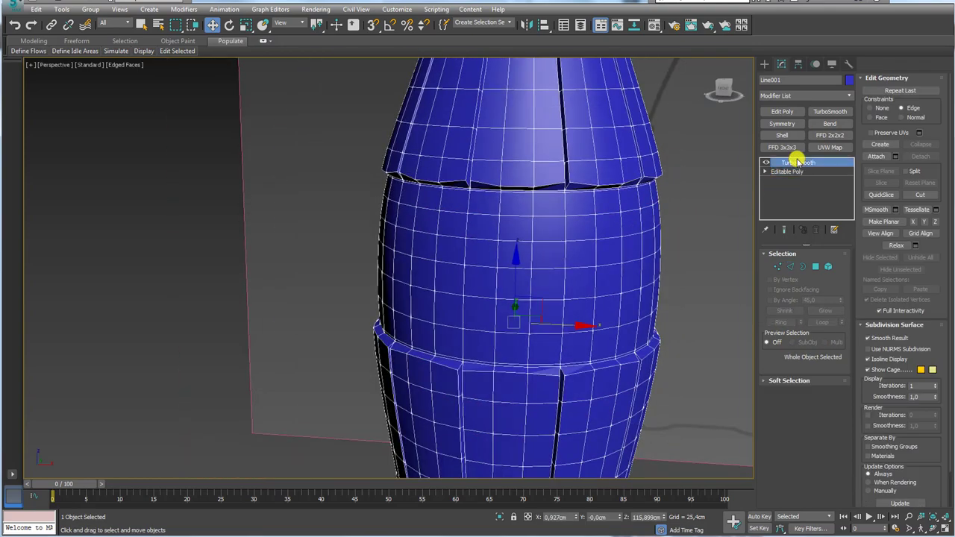
pyautogui.scroll(-5, 657, 224)
pyautogui.press('F4')
pyautogui.moveTo(629, 307)
pyautogui.keyDown('alt'); pyautogui.mouseDown(button='middle')
pyautogui.moveTo(580, 336)
pyautogui.moveTo(560, 285)
pyautogui.mouseUp(button='middle'); pyautogui.keyUp('alt')
pyautogui.scroll(4, 560, 286)
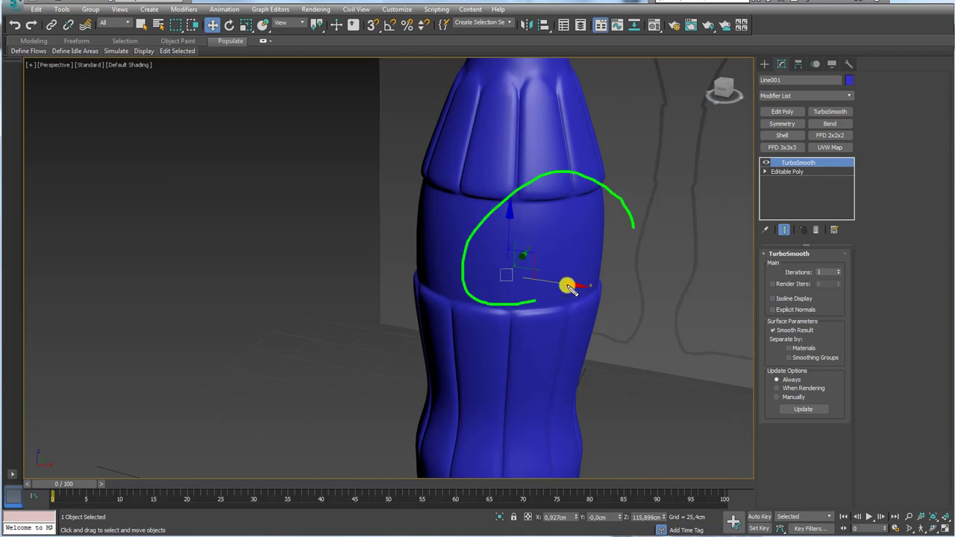
pyautogui.moveTo(576, 184); pyautogui.dragTo(578, 299, button='middle')
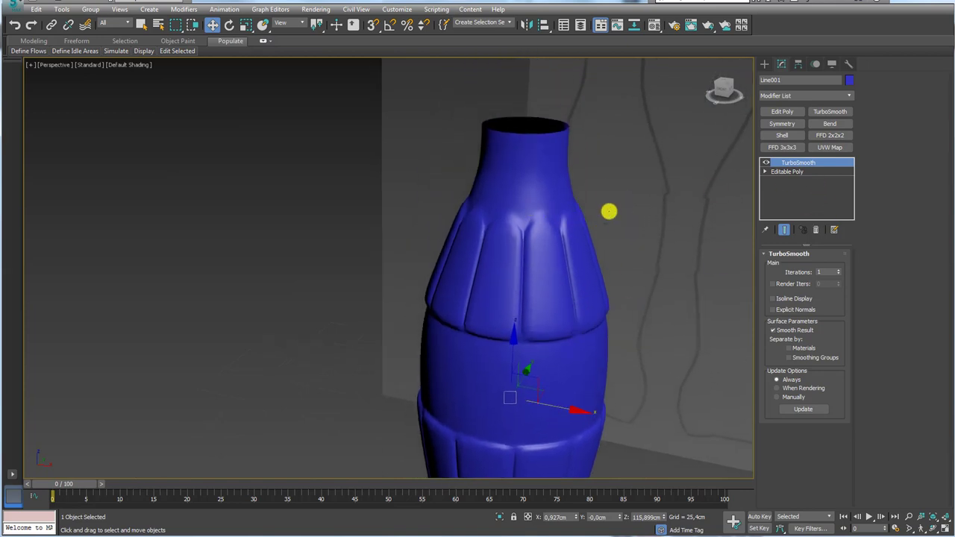
pyautogui.click(786, 171)
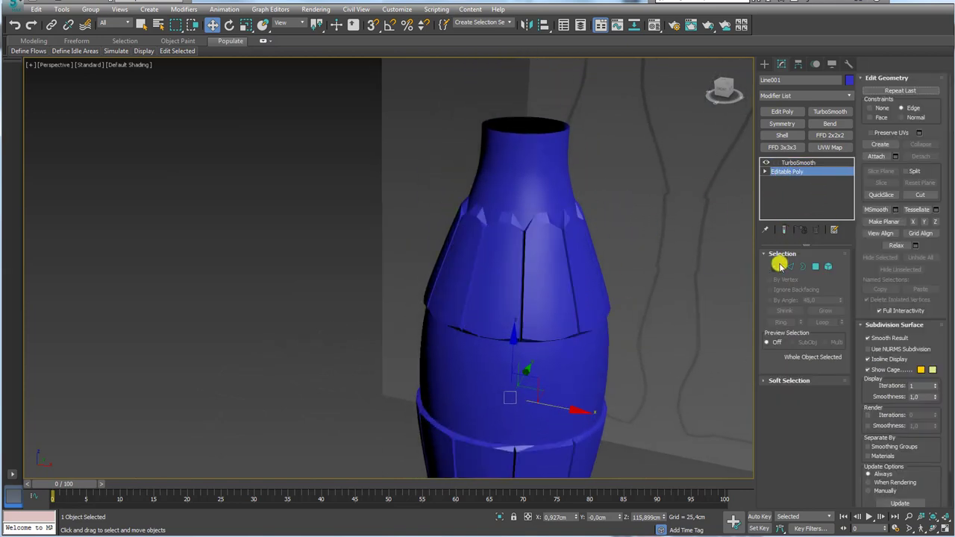
# Select the edge loop where the neck meets the shoulder, with edged faces shown
pyautogui.click(779, 265)
pyautogui.hotkey('ctrl', 'a')
pyautogui.keyDown('alt'); pyautogui.moveTo(677, 241); pyautogui.dragTo(499, 196, button='middle'); pyautogui.keyUp('alt')
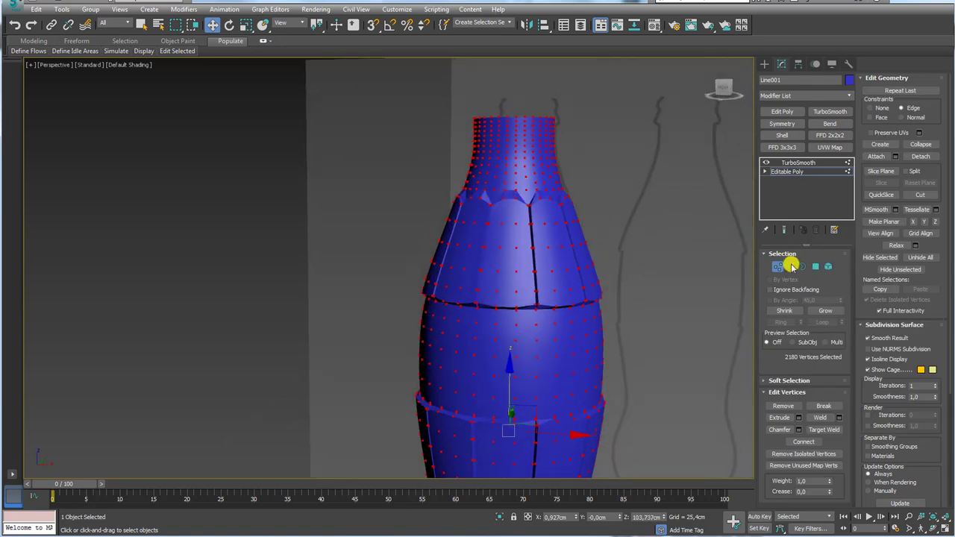
pyautogui.click(791, 266)
pyautogui.scroll(3, 562, 248)
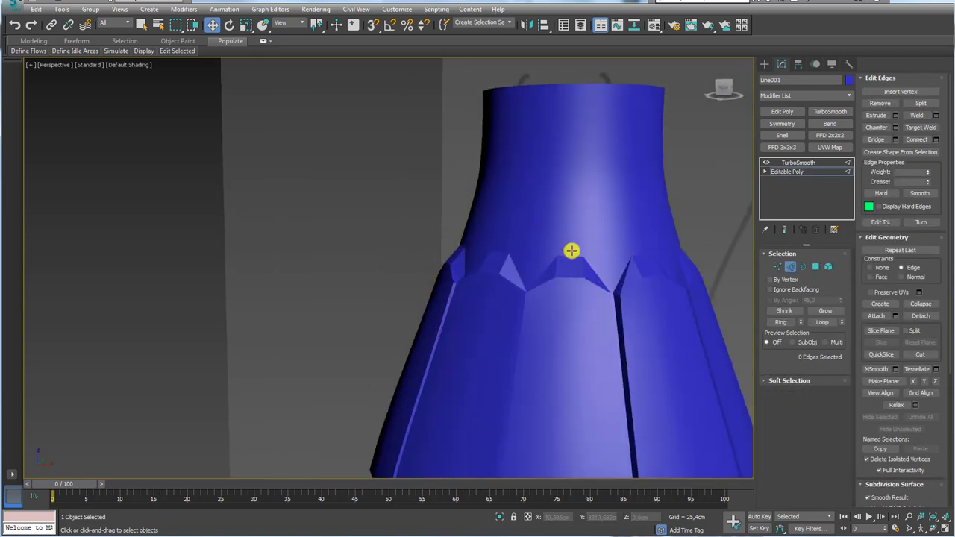
pyautogui.click(571, 250)
pyautogui.press('F4')
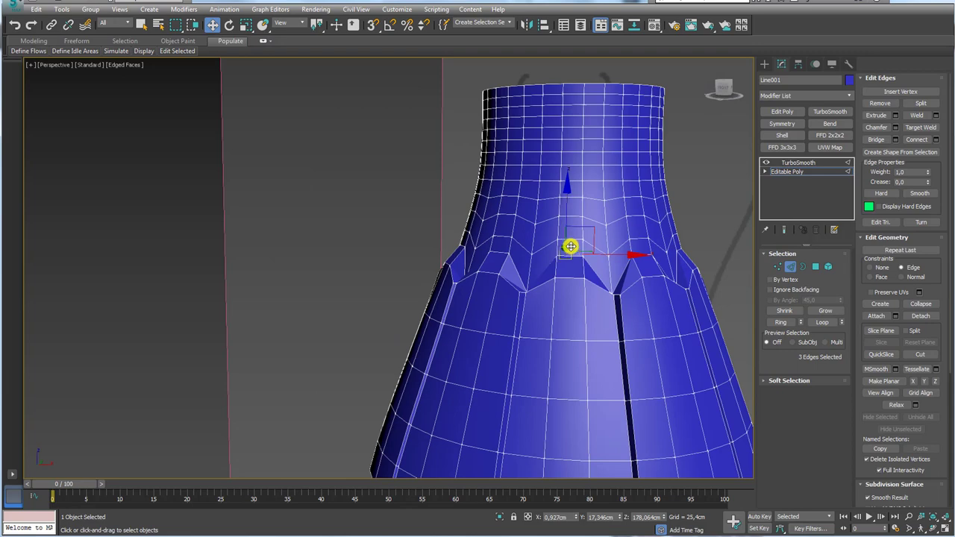
pyautogui.doubleClick(571, 240)
pyautogui.keyDown('alt'); pyautogui.moveTo(576, 251); pyautogui.dragTo(603, 265, button='middle'); pyautogui.keyUp('alt')
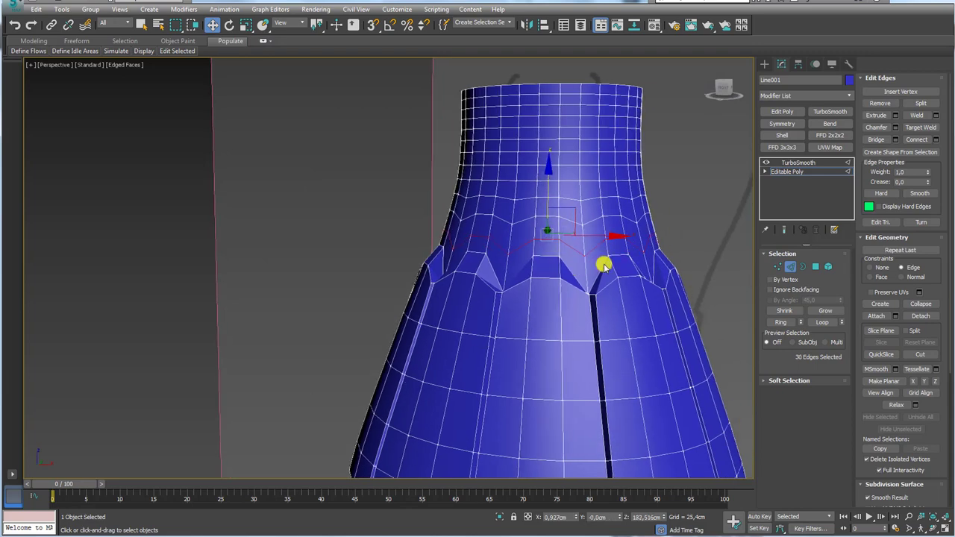
# Convert the loop to a polygon band, grow it, and add the next row of faces
pyautogui.keyDown('ctrl'); pyautogui.click(818, 266); pyautogui.keyUp('ctrl')
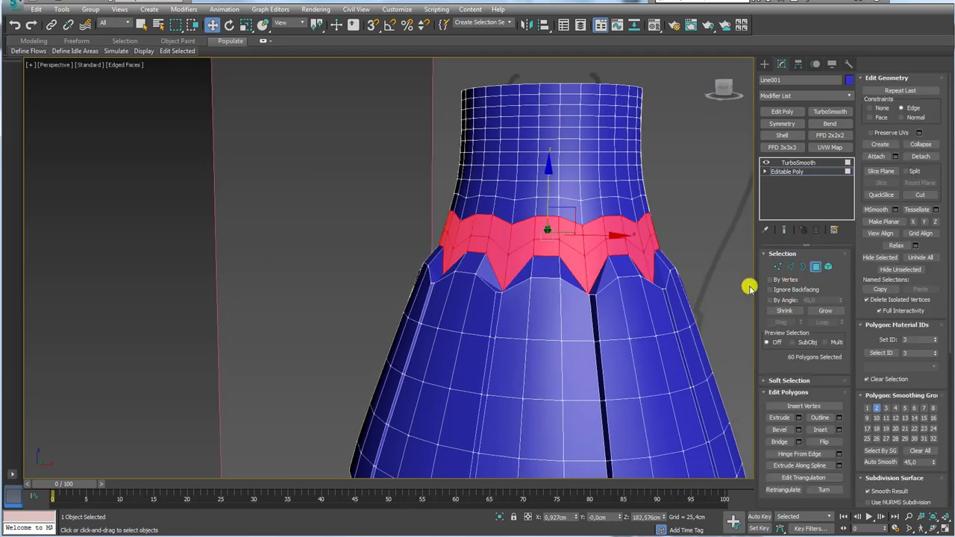
pyautogui.click(823, 311)
pyautogui.scroll(-2, 603, 291)
pyautogui.scroll(-1, 599, 281)
pyautogui.scroll(-1, 599, 281)
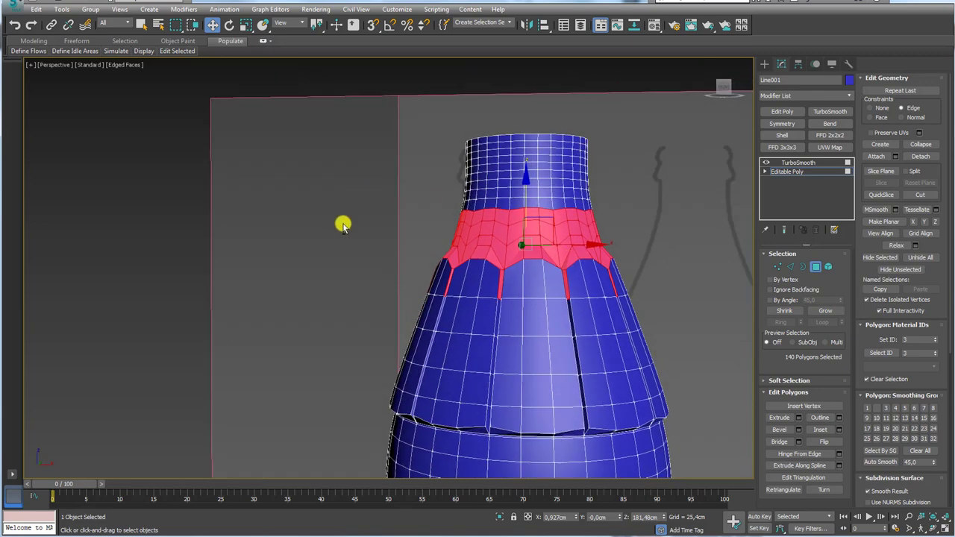
pyautogui.keyDown('ctrl'); pyautogui.moveTo(709, 283); pyautogui.dragTo(706, 285); pyautogui.keyUp('ctrl')
pyautogui.keyDown('alt'); pyautogui.moveTo(678, 292); pyautogui.dragTo(739, 328, button='middle'); pyautogui.keyUp('alt')
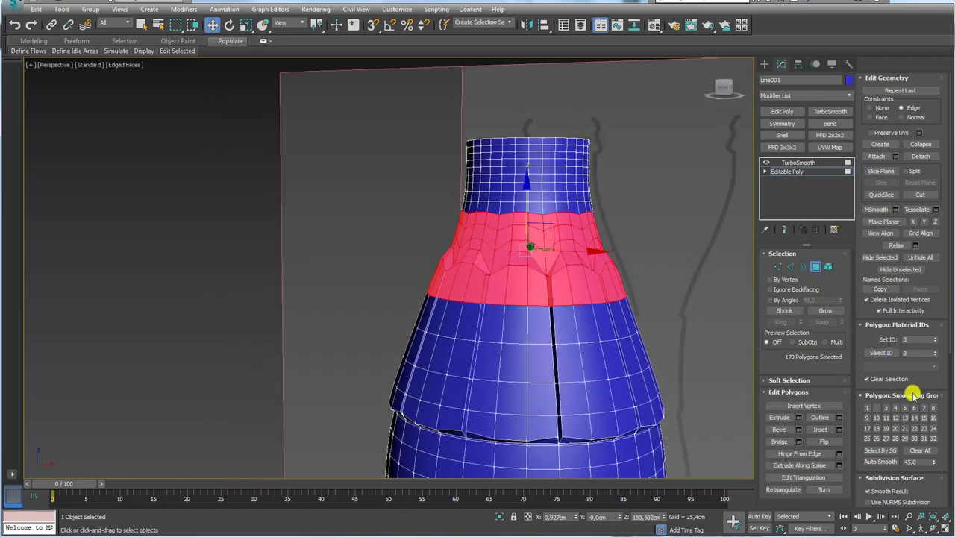
pyautogui.scroll(-1, 936, 306)
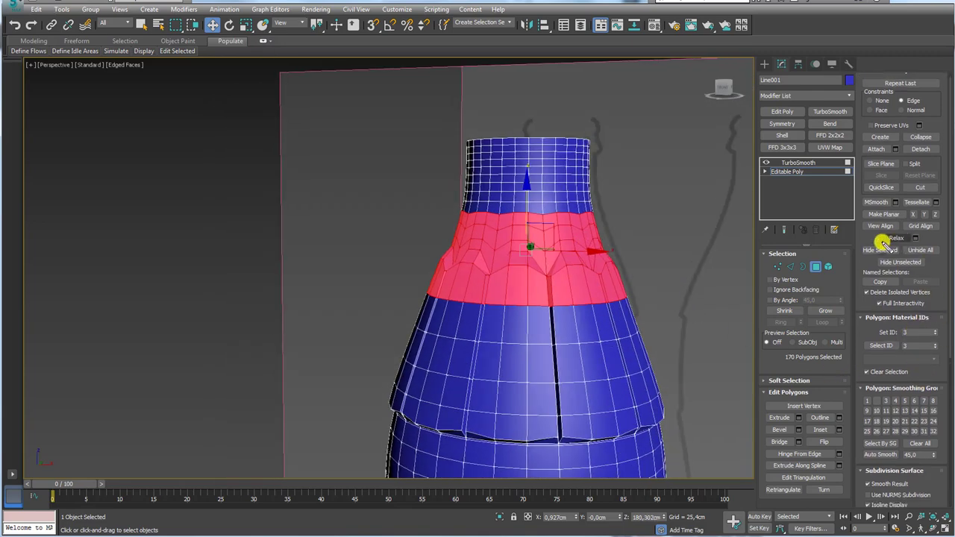
# Relax the shoulder band three times and view the TurboSmooth result
pyautogui.click(897, 239)
pyautogui.click(898, 239)
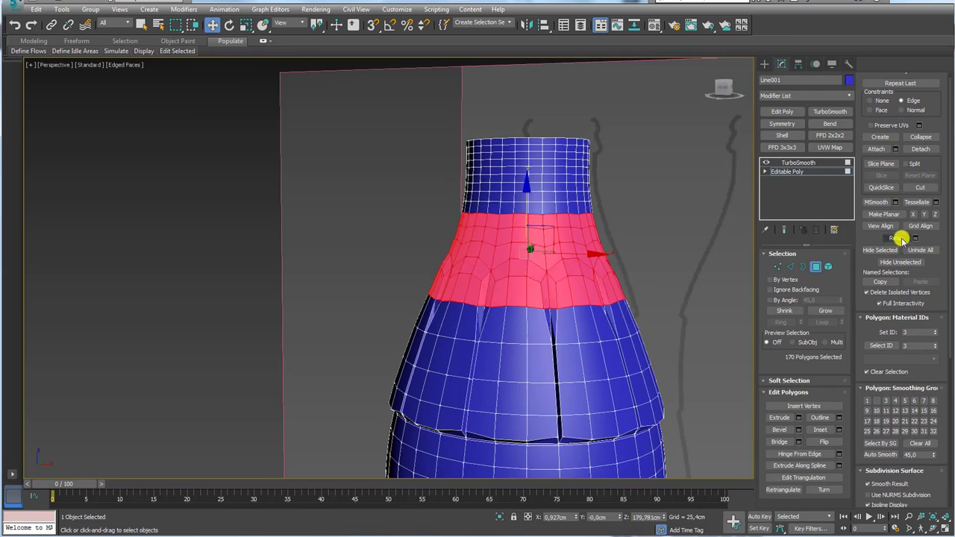
pyautogui.click(898, 239)
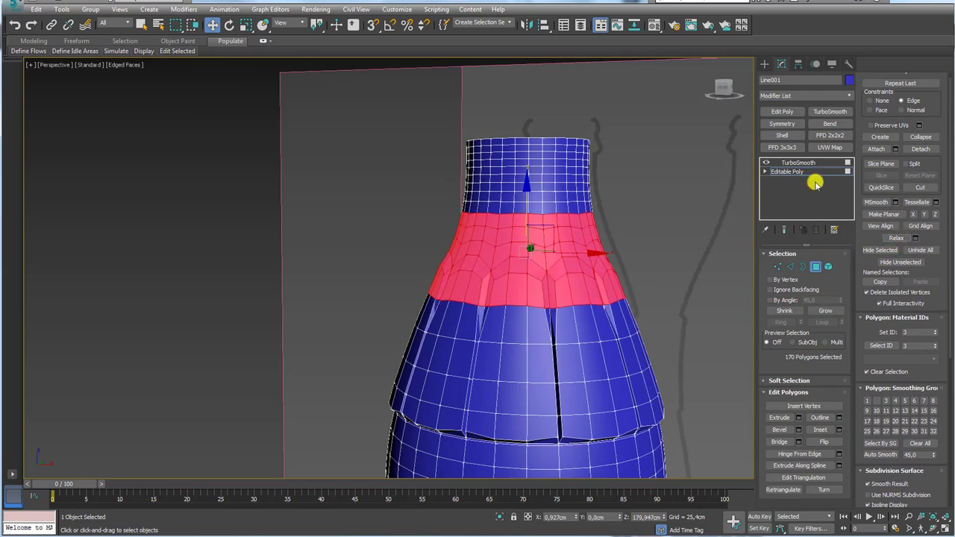
pyautogui.click(797, 163)
# In Front view, select the horizontal edge loop around the bottle's lower body
pyautogui.keyDown('alt'); pyautogui.moveTo(642, 296); pyautogui.dragTo(635, 359, button='middle'); pyautogui.keyUp('alt')
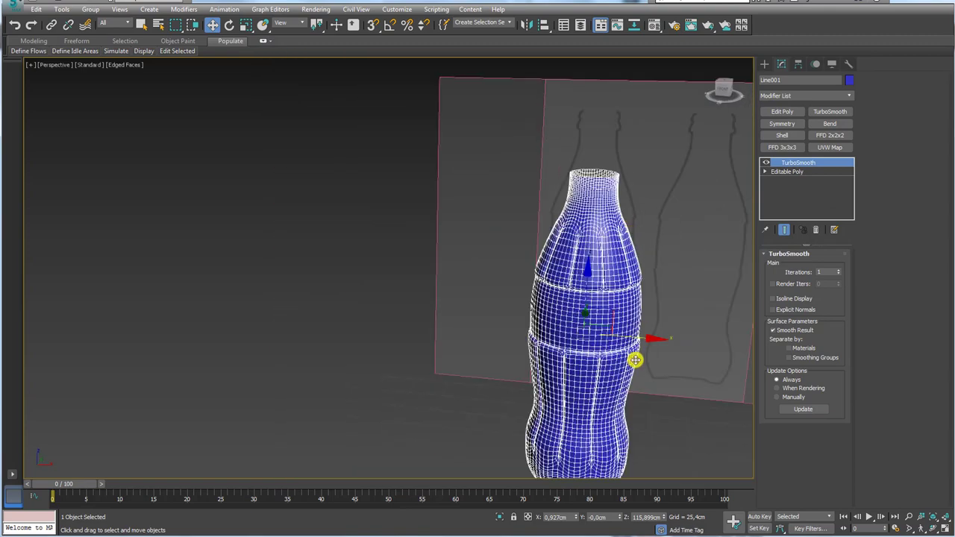
pyautogui.scroll(3, 597, 292)
pyautogui.scroll(3, 582, 278)
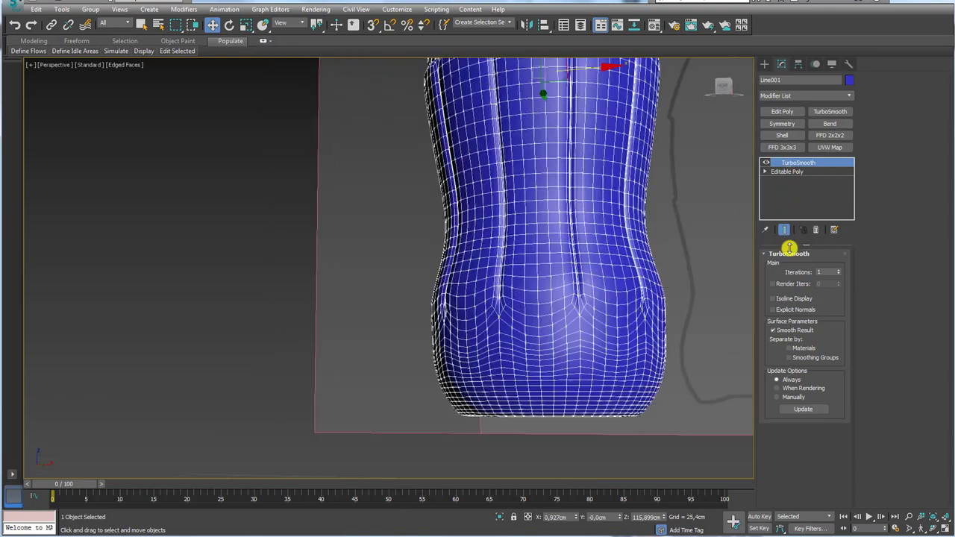
pyautogui.click(780, 172)
pyautogui.click(814, 267)
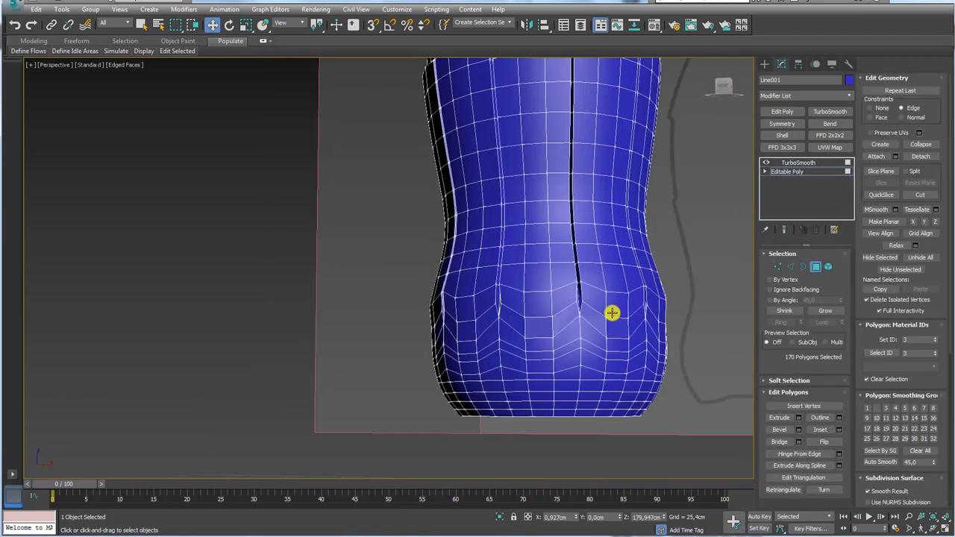
pyautogui.press('f')
pyautogui.scroll(4, 458, 335)
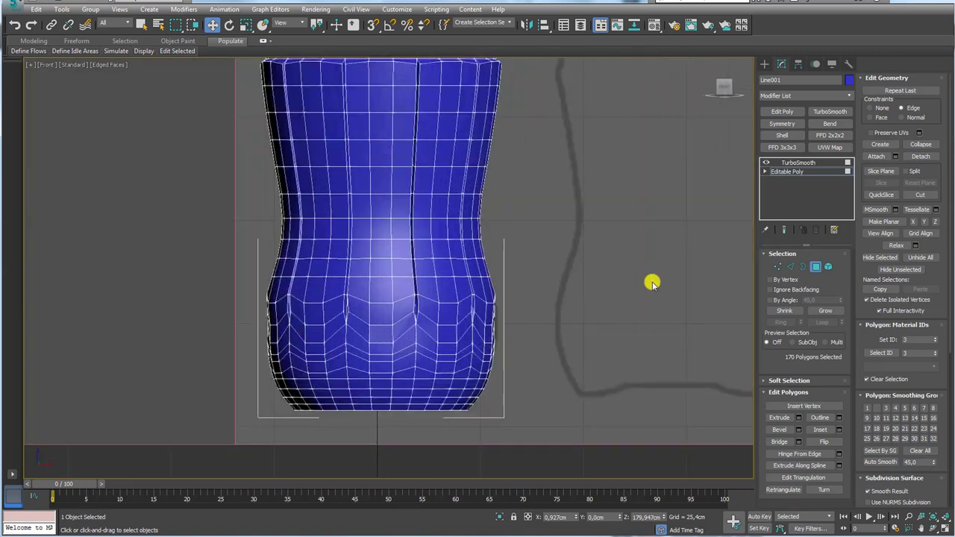
pyautogui.click(795, 267)
pyautogui.click(378, 344)
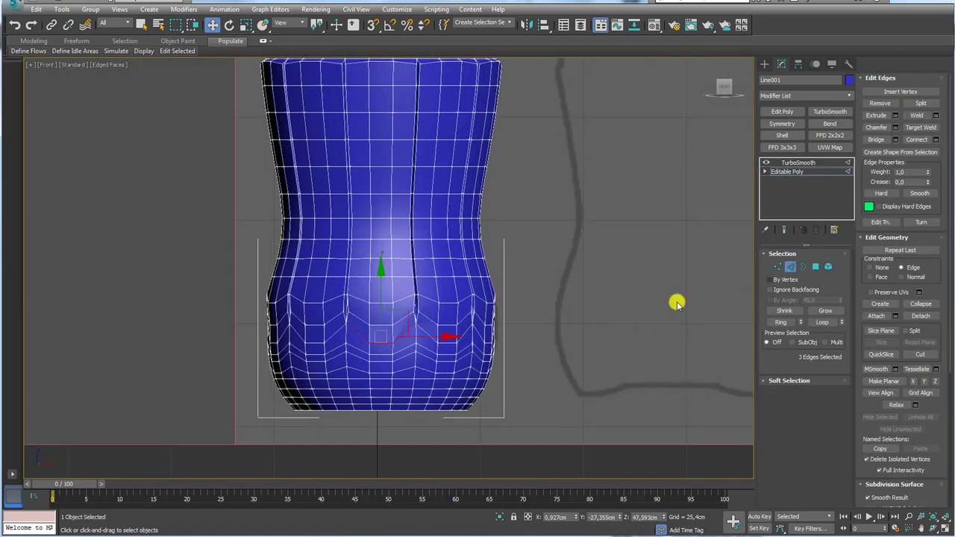
pyautogui.doubleClick(382, 355)
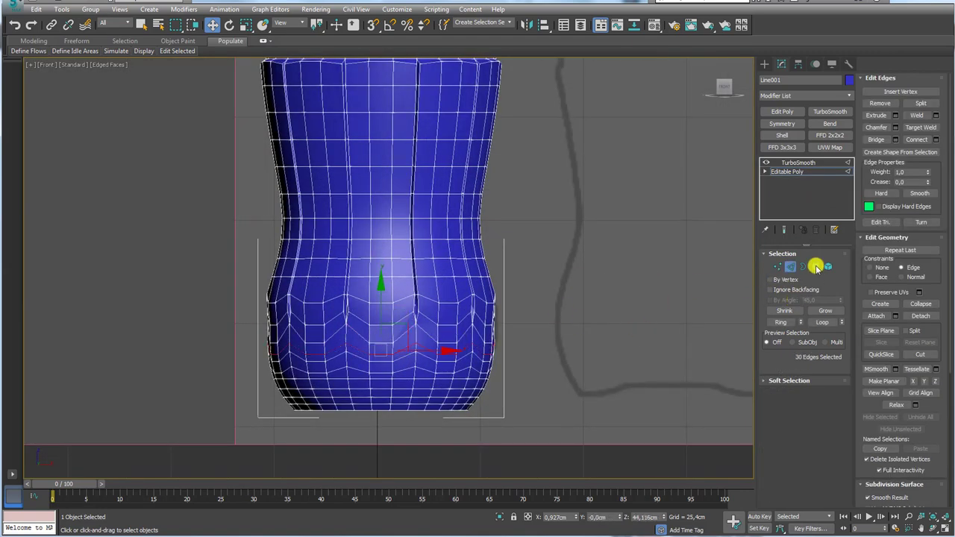
# Convert the loop to polygons, grow twice, add missing faces, and Relax the band
pyautogui.keyDown('ctrl'); pyautogui.click(816, 267); pyautogui.keyUp('ctrl')
pyautogui.click(824, 311)
pyautogui.click(824, 311)
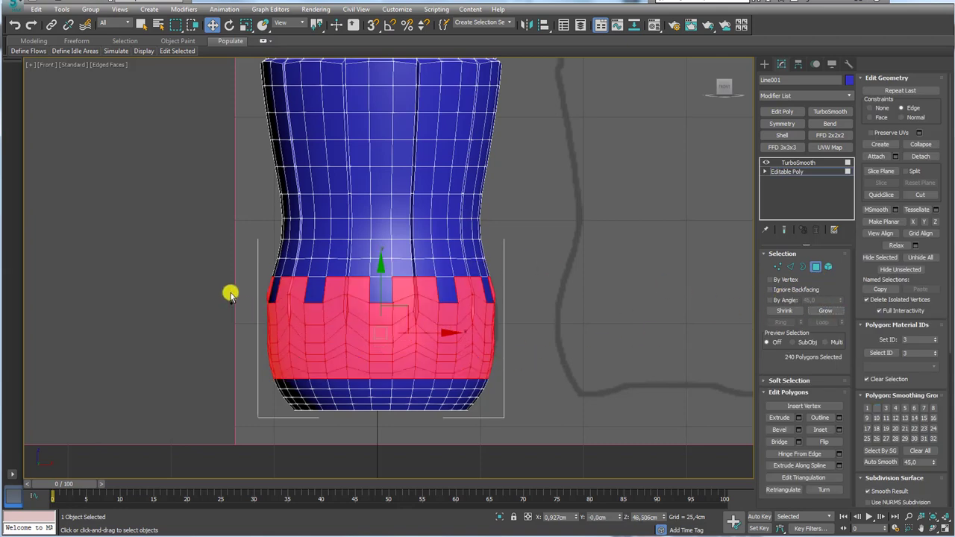
pyautogui.keyDown('ctrl'); pyautogui.moveTo(609, 340); pyautogui.dragTo(597, 335); pyautogui.keyUp('ctrl')
pyautogui.moveTo(597, 335); pyautogui.dragTo(580, 374, button='middle')
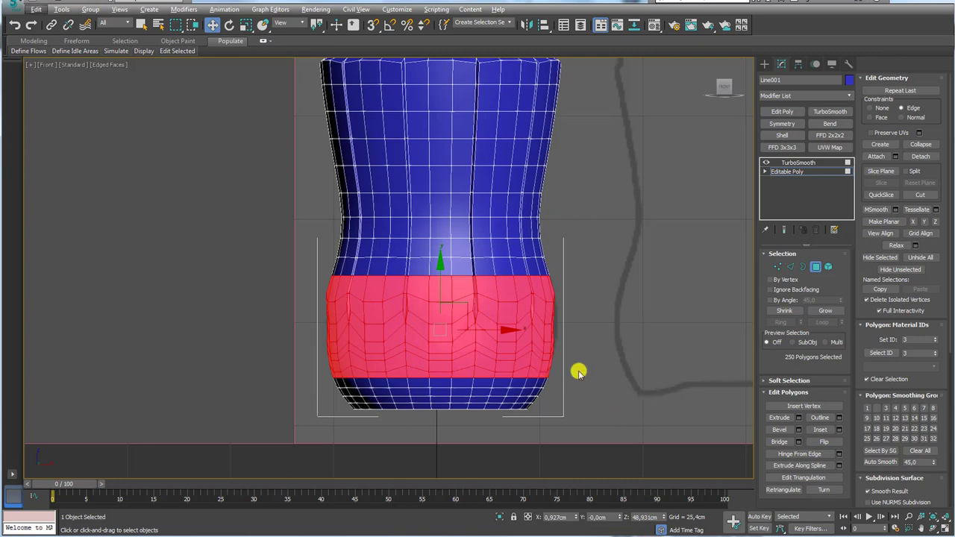
pyautogui.click(896, 246)
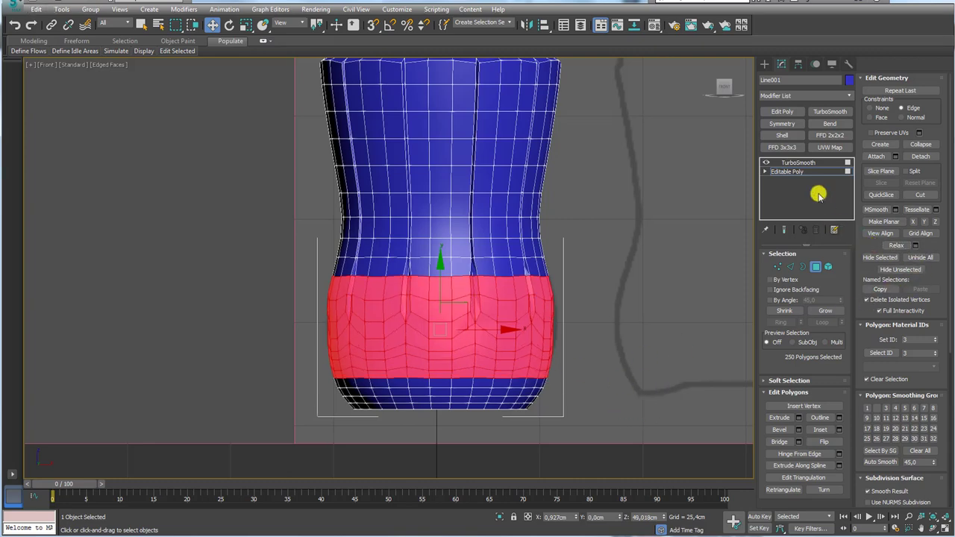
# Return to TurboSmooth and inspect the smoothed bottle in perspective and front views
pyautogui.click(797, 163)
pyautogui.moveTo(536, 281); pyautogui.dragTo(541, 288, button='middle')
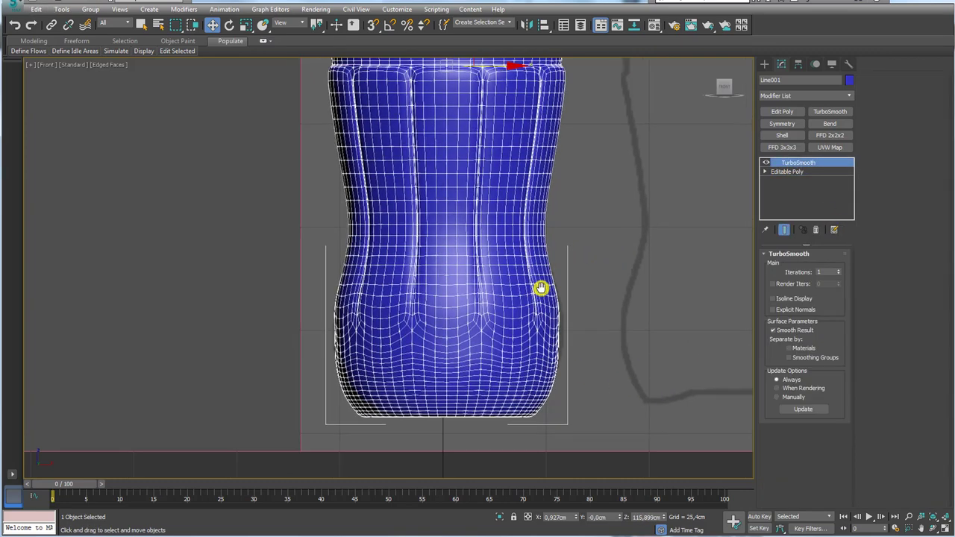
pyautogui.press('p')
pyautogui.scroll(-5, 520, 318)
pyautogui.scroll(5, 580, 314)
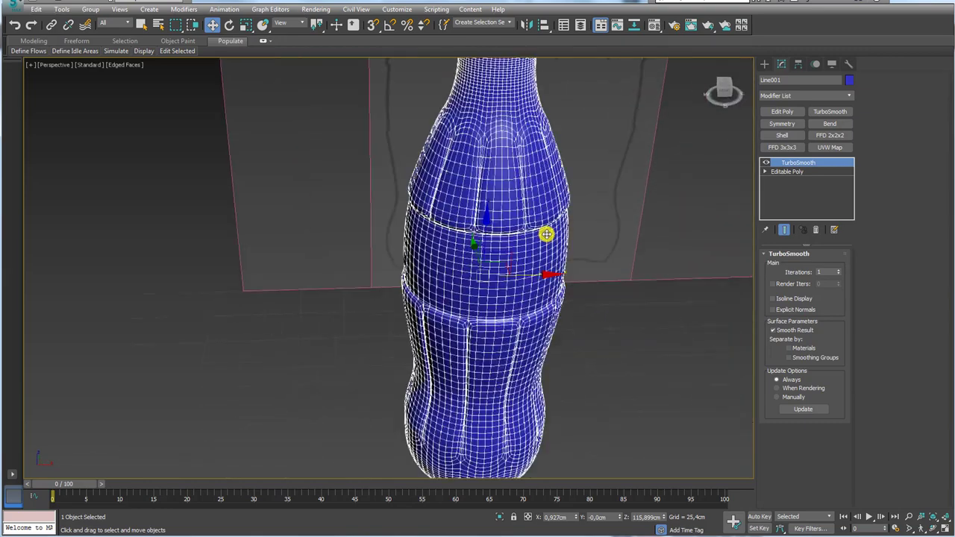
pyautogui.moveTo(548, 230)
pyautogui.mouseDown(button='middle')
pyautogui.moveTo(567, 347)
pyautogui.moveTo(520, 319)
pyautogui.mouseUp(button='middle')
pyautogui.press('f')
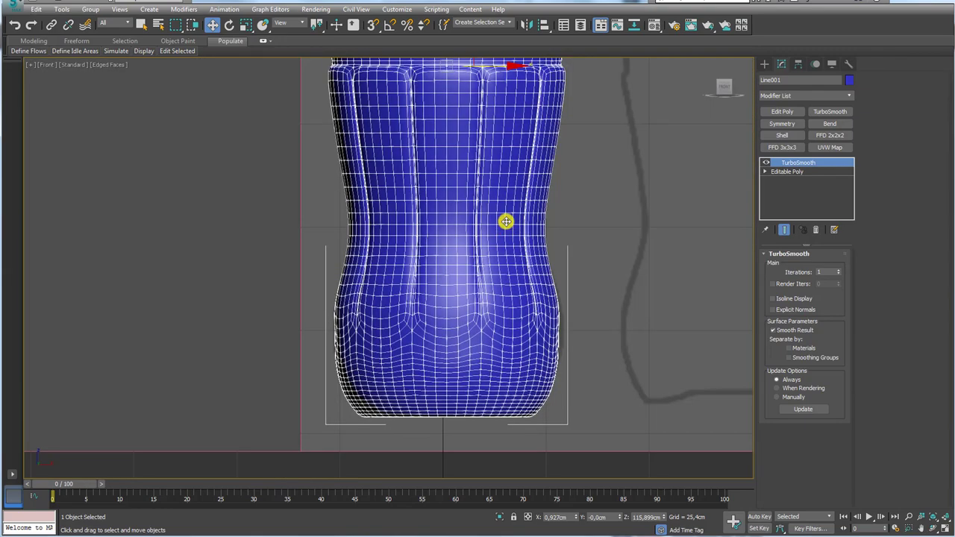
pyautogui.moveTo(508, 220); pyautogui.dragTo(510, 444, button='middle')
pyautogui.scroll(-4, 509, 444)
pyautogui.scroll(3, 498, 368)
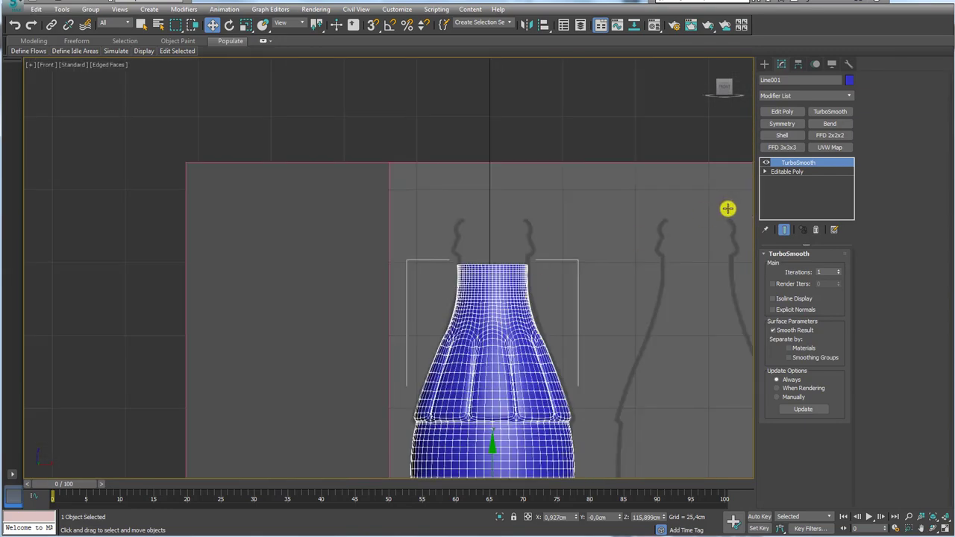
# Select the bottle's top opening border in Border mode and set Constraints to None
pyautogui.click(796, 172)
pyautogui.click(803, 266)
pyautogui.click(517, 278)
pyautogui.scroll(2, 513, 276)
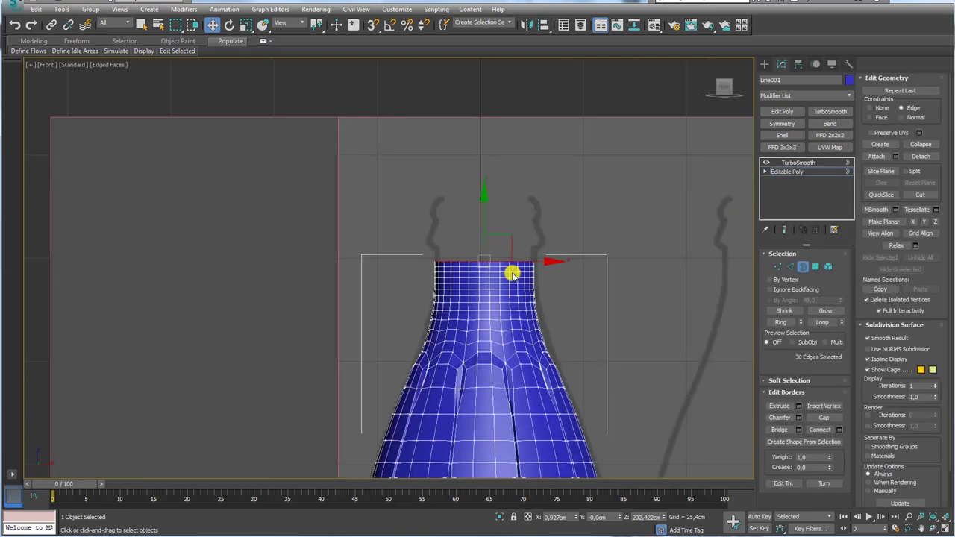
pyautogui.scroll(2, 512, 275)
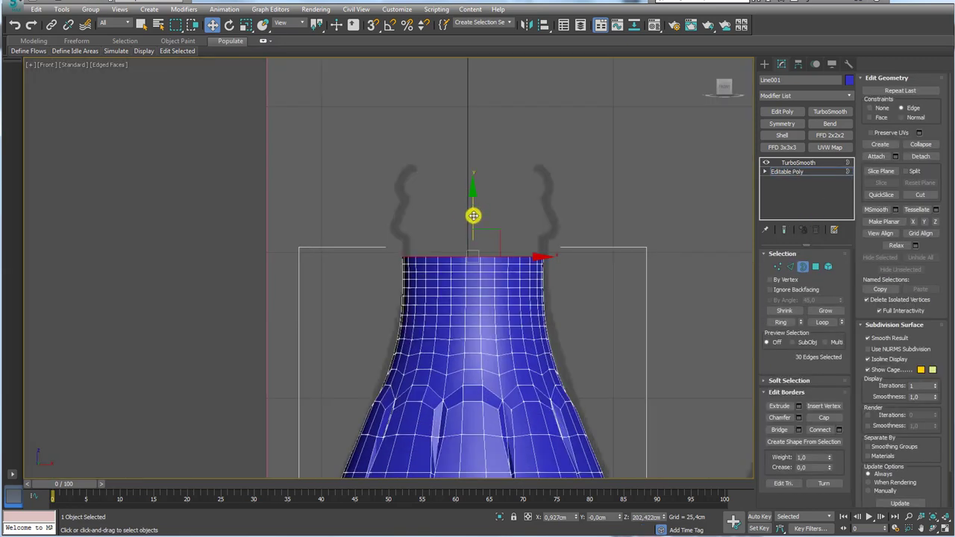
pyautogui.moveTo(474, 216); pyautogui.dragTo(474, 199)
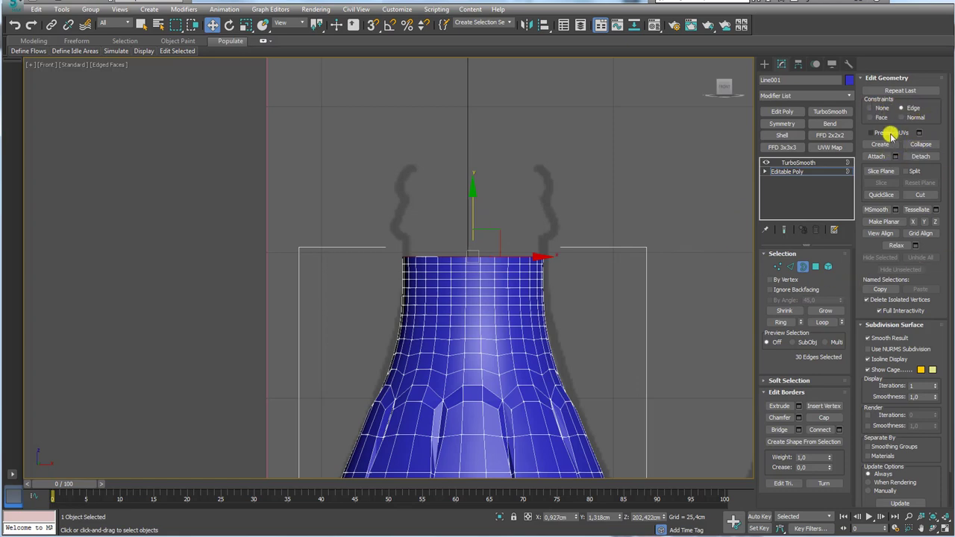
pyautogui.click(871, 108)
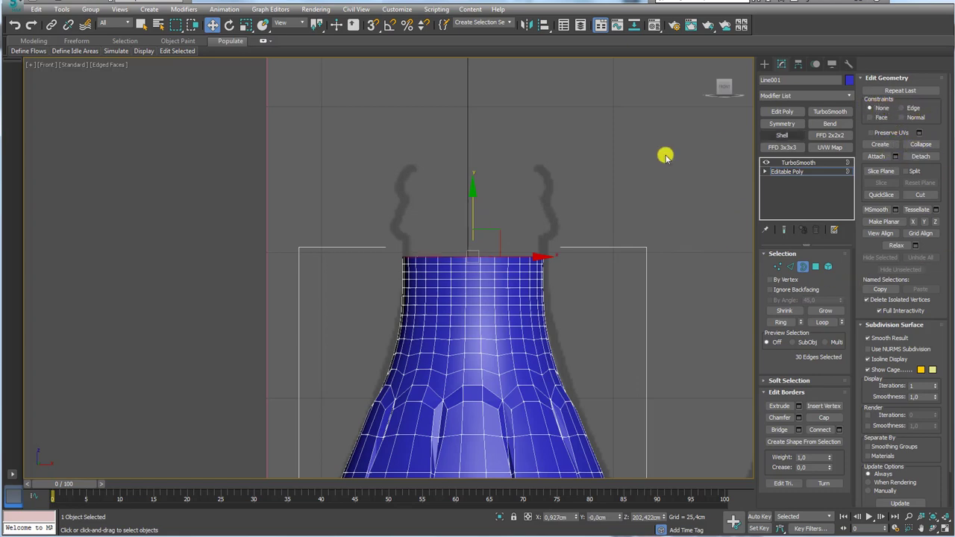
pyautogui.moveTo(473, 220)
pyautogui.mouseDown()
pyautogui.moveTo(473, 199)
pyautogui.moveTo(471, 220)
pyautogui.mouseUp()
# Shift-extrude the top border upward and scale it to form the first lip ring
pyautogui.scroll(3, 473, 214)
pyautogui.press('e')
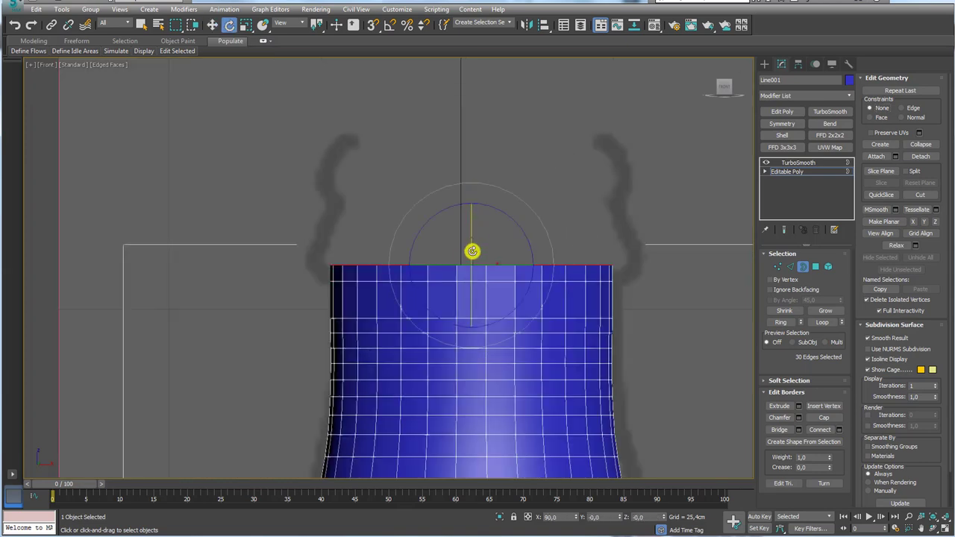
pyautogui.press('r')
pyautogui.moveTo(478, 254)
pyautogui.mouseDown()
pyautogui.moveTo(485, 246)
pyautogui.moveTo(473, 221)
pyautogui.moveTo(473, 169)
pyautogui.mouseUp()
pyautogui.press('w')
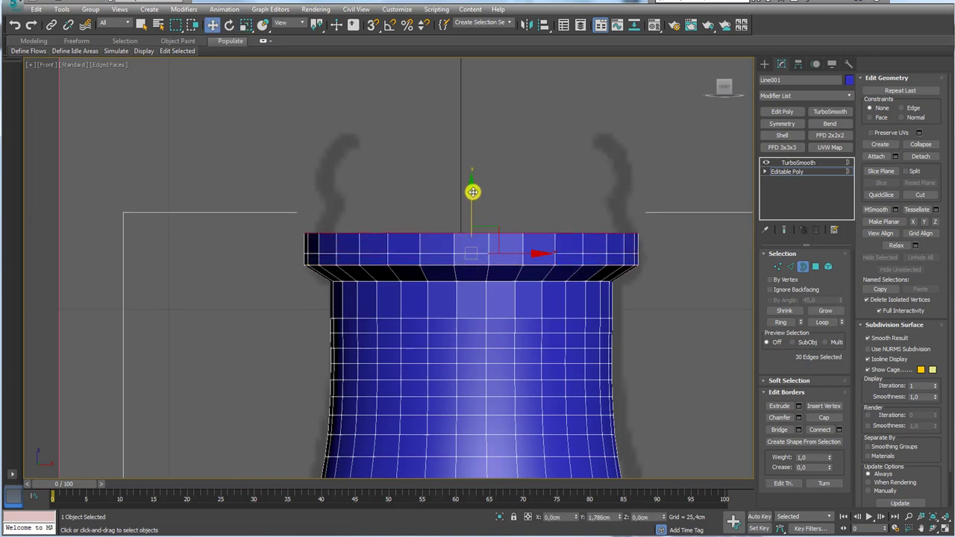
pyautogui.press('e')
pyautogui.press('r')
pyautogui.moveTo(475, 207); pyautogui.dragTo(485, 212)
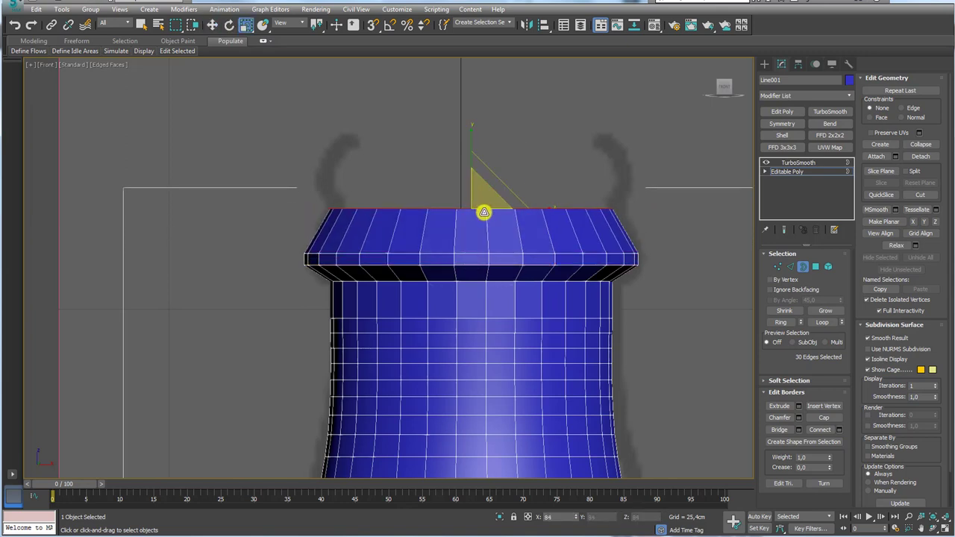
pyautogui.press('w')
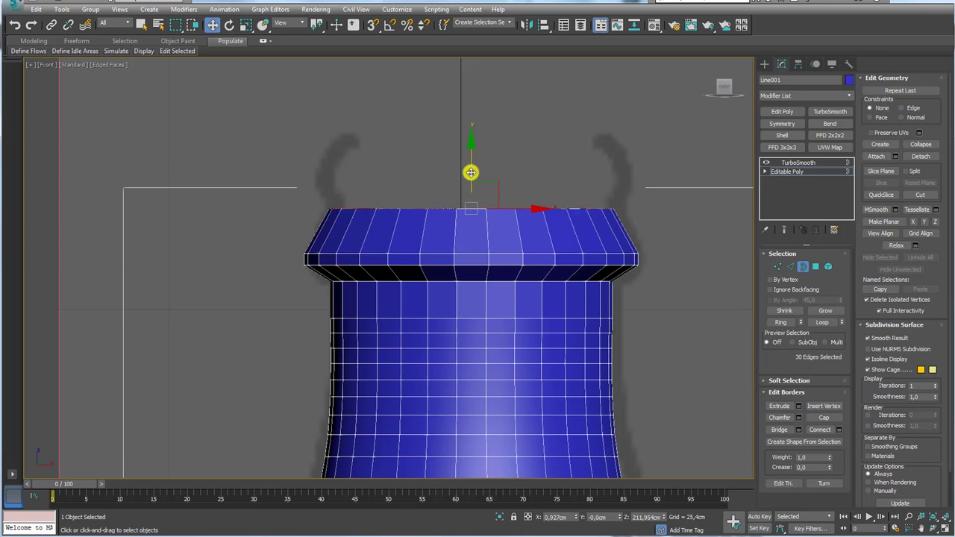
# Extrude another band upward and narrow its top into a beveled second ring
pyautogui.moveTo(471, 172)
pyautogui.keyDown('shift'); pyautogui.mouseDown()
pyautogui.moveTo(473, 146)
pyautogui.moveTo(482, 164)
pyautogui.moveTo(473, 96)
pyautogui.mouseUp(); pyautogui.keyUp('shift')
pyautogui.press('r')
pyautogui.press('w')
pyautogui.press('r')
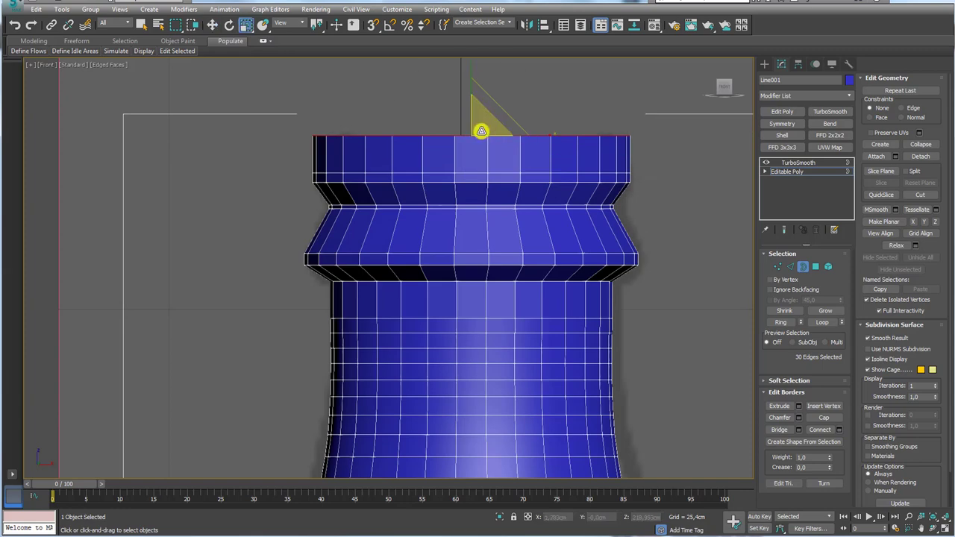
pyautogui.moveTo(482, 131); pyautogui.dragTo(480, 140)
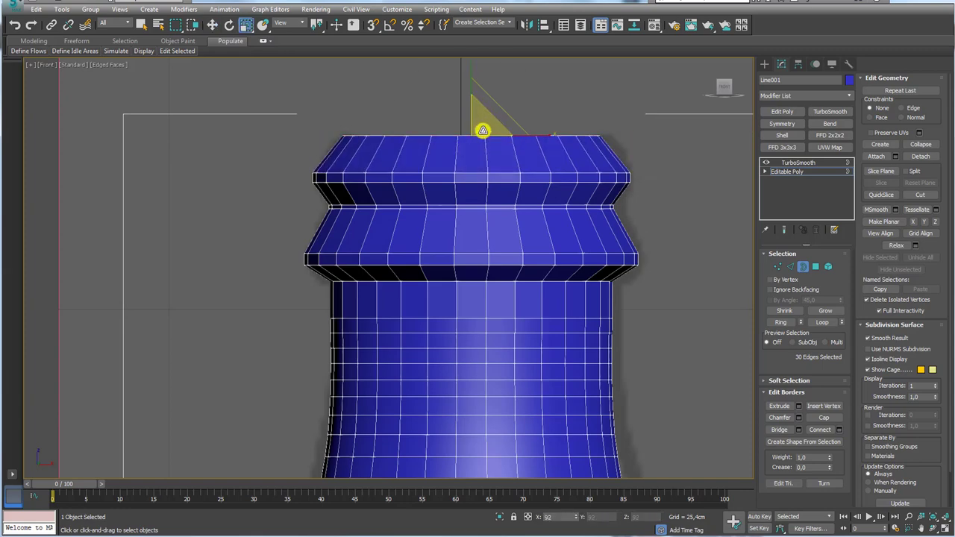
pyautogui.press('w')
# Check the smoothed bottle in Perspective view, then switch TurboSmooth off
pyautogui.scroll(-2, 511, 183)
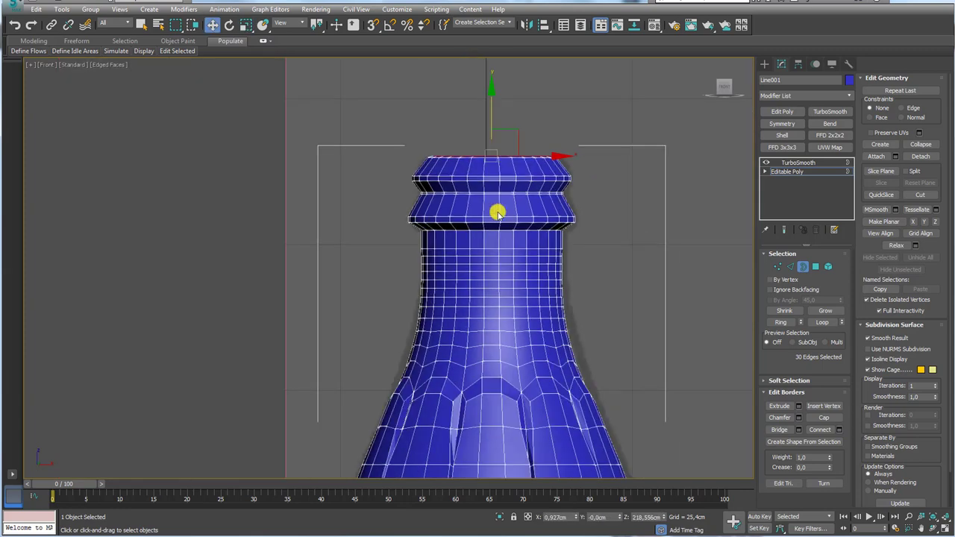
pyautogui.press('p')
pyautogui.moveTo(518, 285)
pyautogui.keyDown('alt'); pyautogui.mouseDown(button='middle')
pyautogui.moveTo(537, 322)
pyautogui.moveTo(507, 255)
pyautogui.moveTo(518, 274)
pyautogui.moveTo(515, 232)
pyautogui.moveTo(495, 202)
pyautogui.moveTo(483, 222)
pyautogui.moveTo(548, 220)
pyautogui.mouseUp(button='middle'); pyautogui.keyUp('alt')
pyautogui.click(789, 171)
pyautogui.click(797, 166)
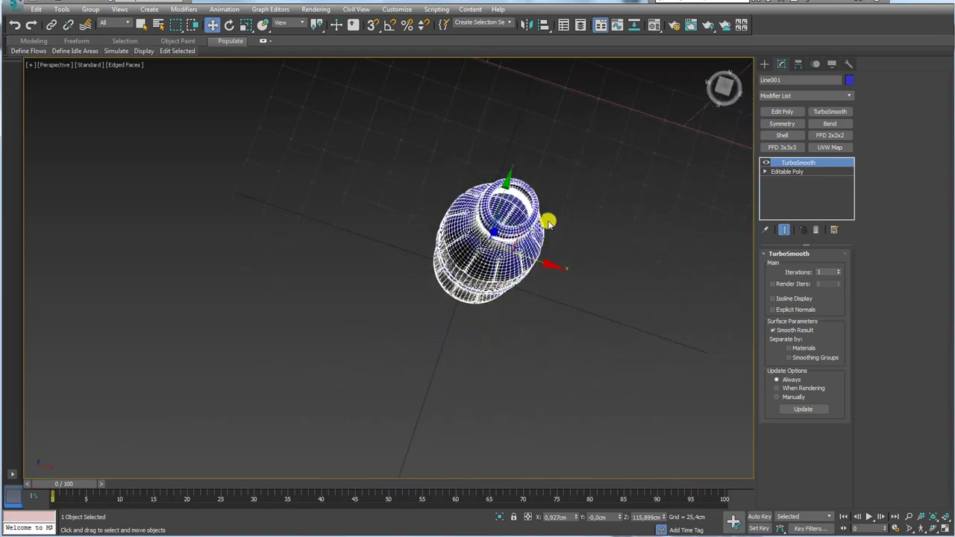
pyautogui.scroll(6, 548, 219)
pyautogui.scroll(-5, 403, 305)
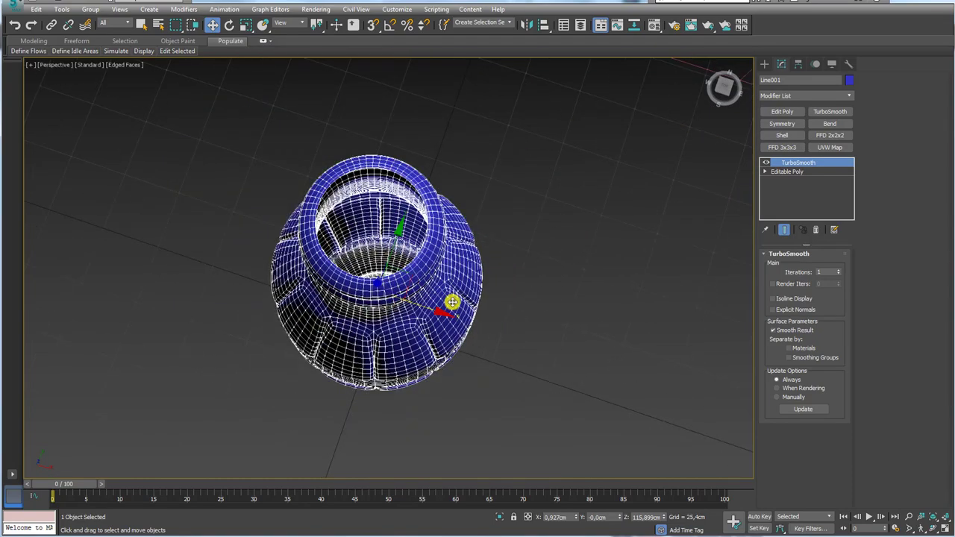
pyautogui.keyDown('alt'); pyautogui.moveTo(448, 303); pyautogui.dragTo(477, 247, button='middle'); pyautogui.keyUp('alt')
pyautogui.scroll(5, 478, 246)
pyautogui.moveTo(640, 180)
pyautogui.keyDown('alt'); pyautogui.mouseDown(button='middle')
pyautogui.moveTo(553, 316)
pyautogui.moveTo(520, 307)
pyautogui.moveTo(518, 232)
pyautogui.mouseUp(button='middle'); pyautogui.keyUp('alt')
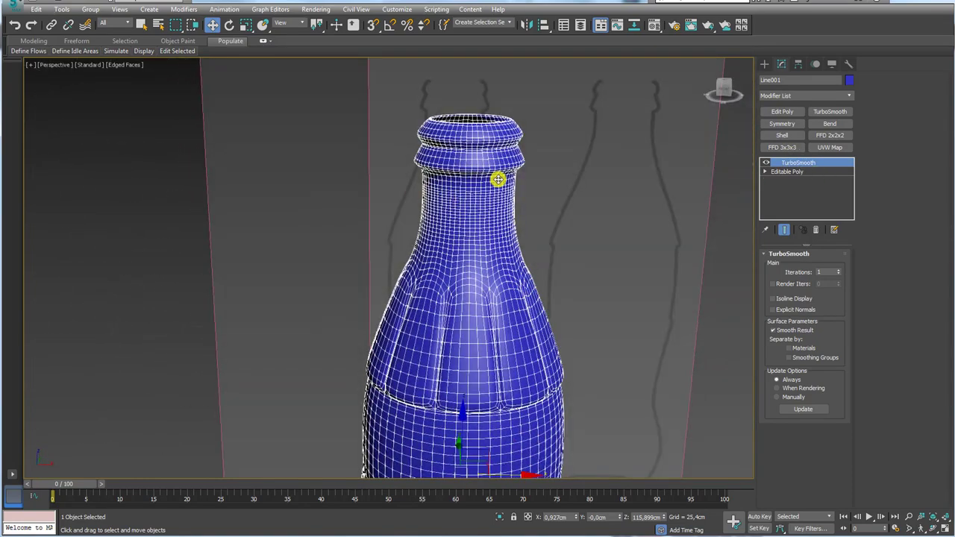
pyautogui.click(766, 163)
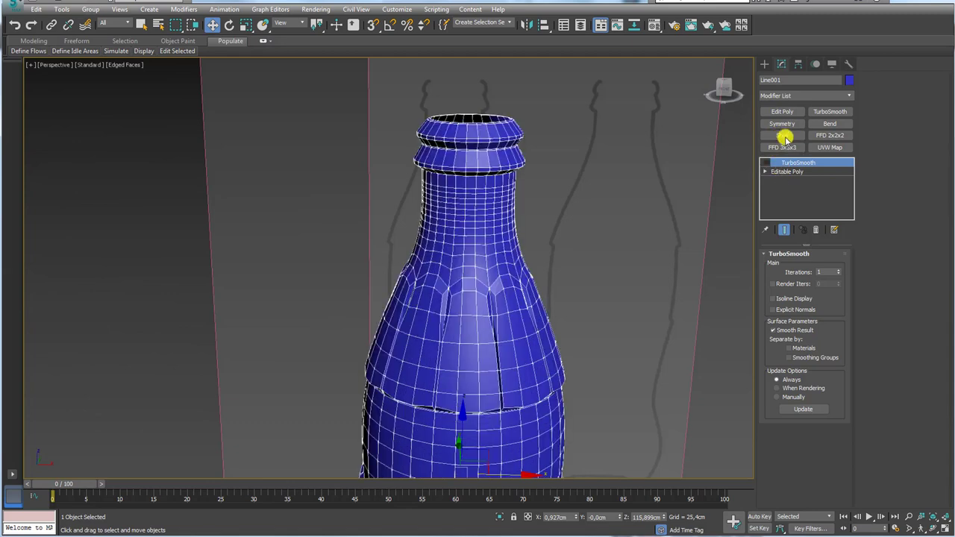
# Reset the Shell's Outer Amount to 0 and raise Inner Amount to about 1.702cm
pyautogui.moveTo(580, 242)
pyautogui.keyDown('alt'); pyautogui.mouseDown(button='middle')
pyautogui.moveTo(571, 262)
pyautogui.moveTo(565, 251)
pyautogui.moveTo(575, 239)
pyautogui.mouseUp(button='middle'); pyautogui.keyUp('alt')
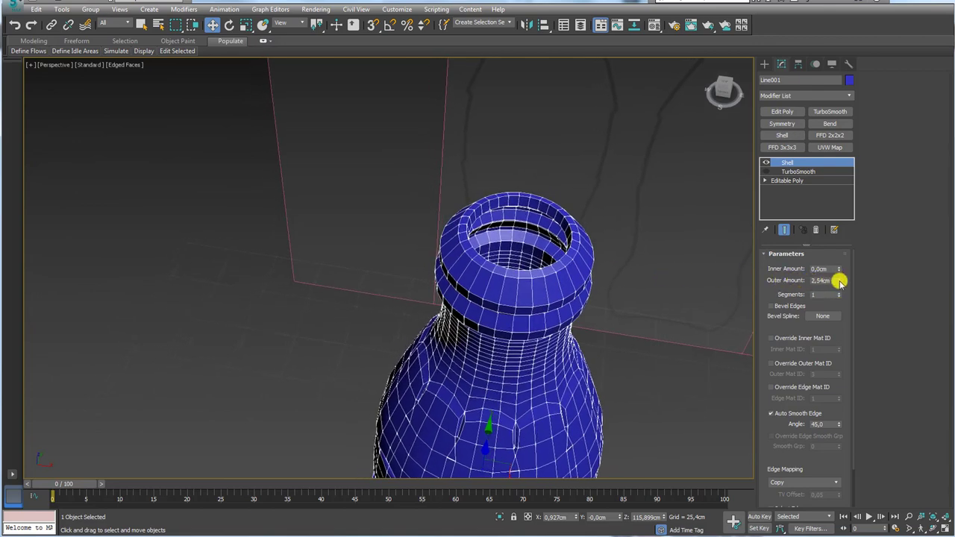
pyautogui.rightClick(839, 281)
pyautogui.moveTo(839, 273); pyautogui.dragTo(842, 238)
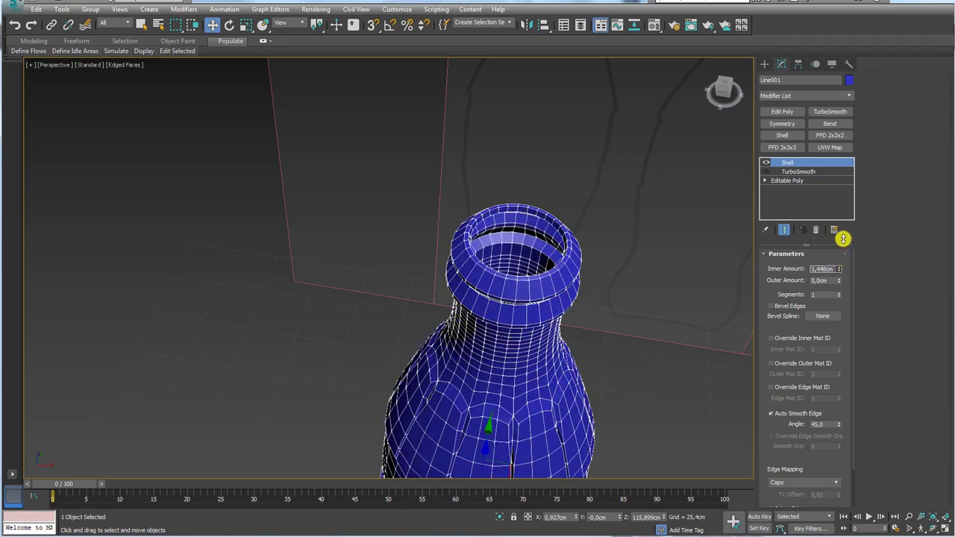
pyautogui.moveTo(486, 228)
pyautogui.keyDown('alt'); pyautogui.mouseDown(button='middle')
pyautogui.moveTo(515, 225)
pyautogui.moveTo(518, 215)
pyautogui.moveTo(529, 290)
pyautogui.moveTo(562, 348)
pyautogui.moveTo(569, 341)
pyautogui.moveTo(557, 213)
pyautogui.mouseUp(button='middle'); pyautogui.keyUp('alt')
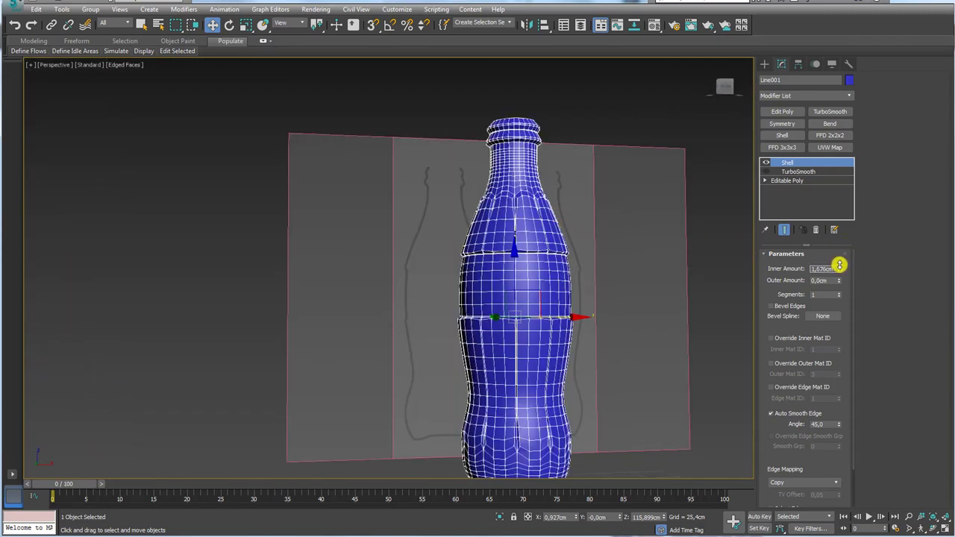
pyautogui.keyDown('alt'); pyautogui.moveTo(646, 228); pyautogui.dragTo(717, 201, button='middle'); pyautogui.keyUp('alt')
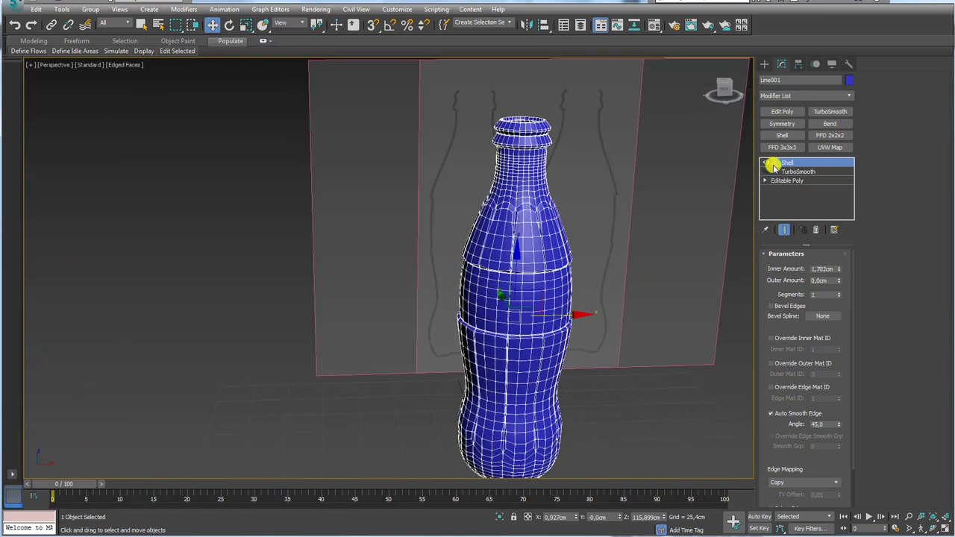
# Add a Slice modifier, rotate its plane across the bottle, and set Remove Top
pyautogui.click(850, 93)
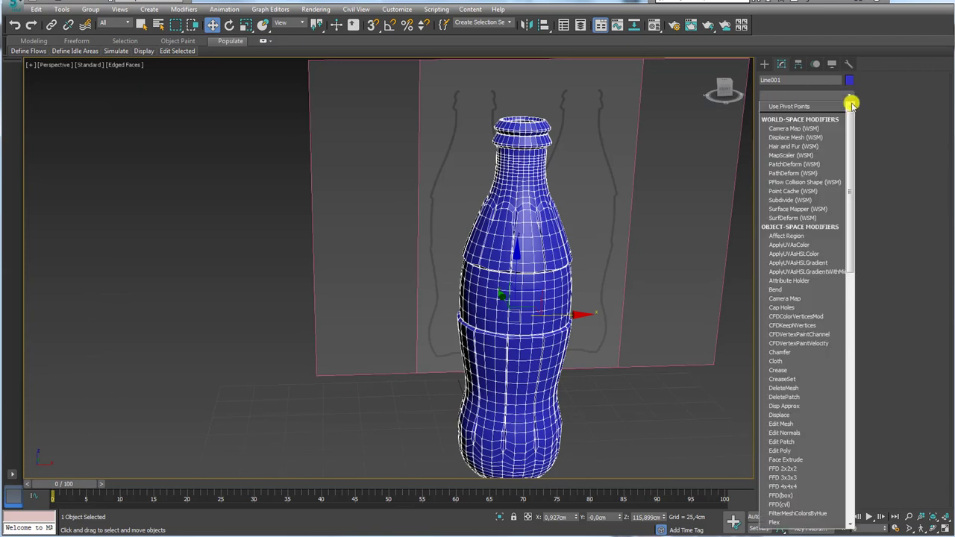
pyautogui.moveTo(849, 105); pyautogui.dragTo(849, 352)
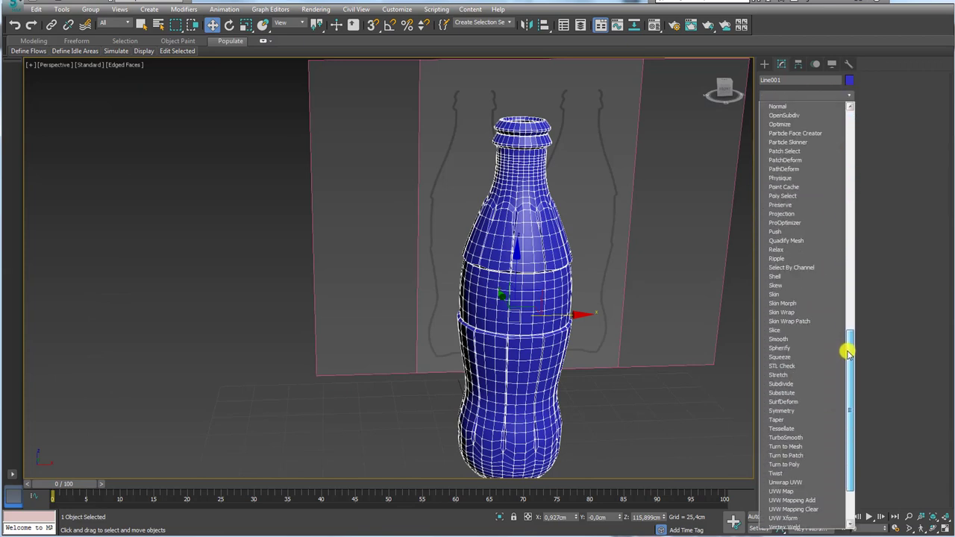
pyautogui.click(784, 331)
pyautogui.scroll(-5, 597, 298)
pyautogui.click(775, 162)
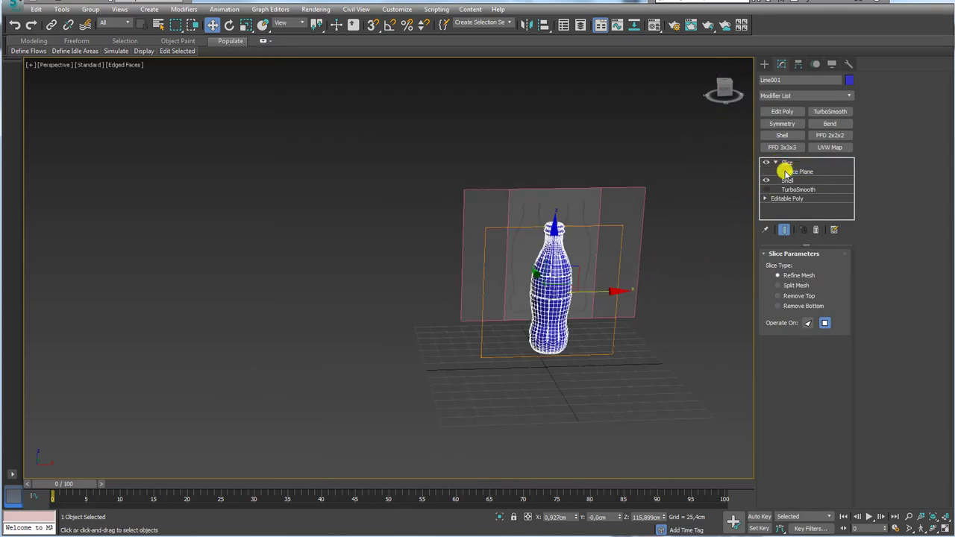
pyautogui.click(795, 171)
pyautogui.press('e')
pyautogui.moveTo(567, 276)
pyautogui.mouseDown()
pyautogui.moveTo(560, 232)
pyautogui.moveTo(624, 259)
pyautogui.mouseUp()
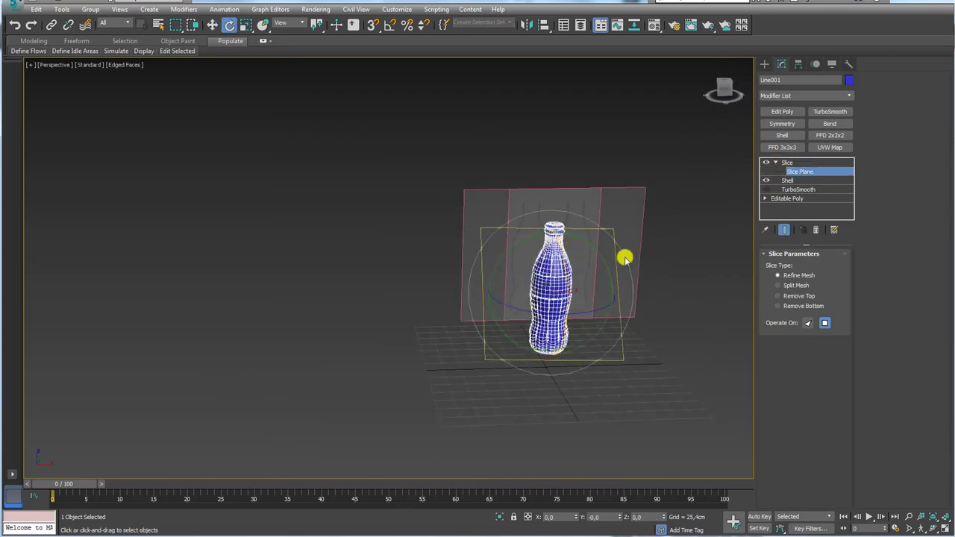
pyautogui.click(788, 296)
# Inspect the open, diagonally cut bottle from several angles and leave Slice Plane level
pyautogui.keyDown('alt'); pyautogui.moveTo(531, 322); pyautogui.dragTo(561, 313, button='middle'); pyautogui.keyUp('alt')
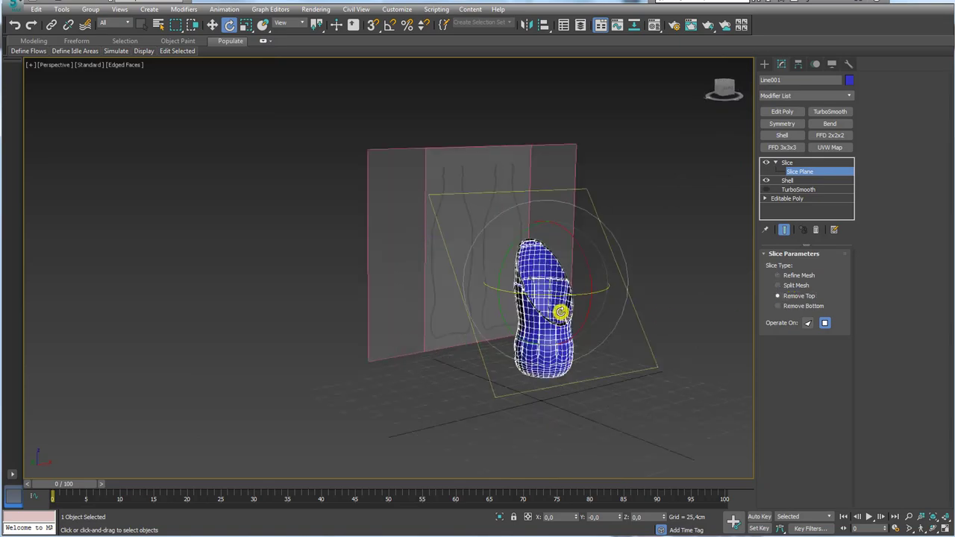
pyautogui.scroll(5, 624, 322)
pyautogui.keyDown('alt'); pyautogui.moveTo(625, 322); pyautogui.dragTo(556, 336, button='middle'); pyautogui.keyUp('alt')
pyautogui.scroll(3, 557, 336)
pyautogui.scroll(3, 531, 329)
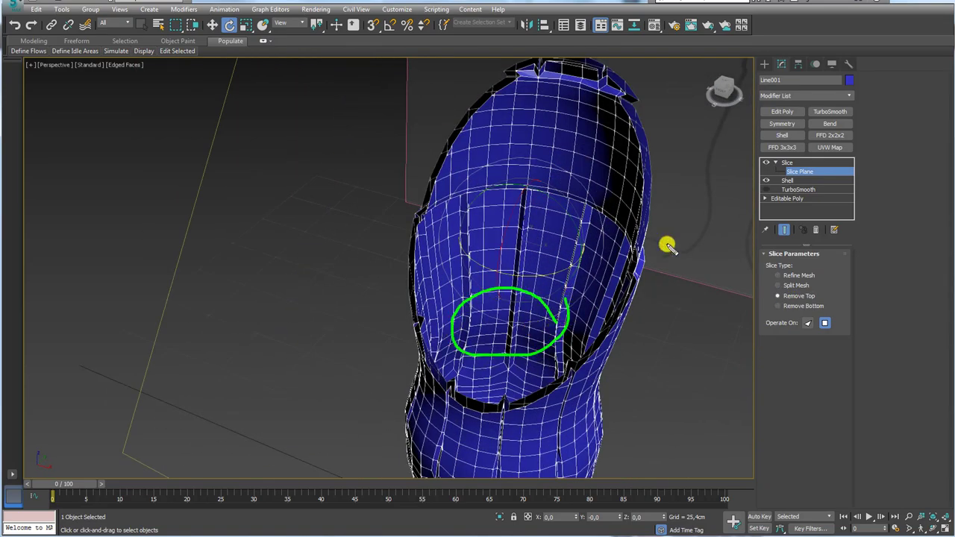
pyautogui.keyDown('alt'); pyautogui.moveTo(669, 247); pyautogui.dragTo(636, 258, button='middle'); pyautogui.keyUp('alt')
pyautogui.click(776, 162)
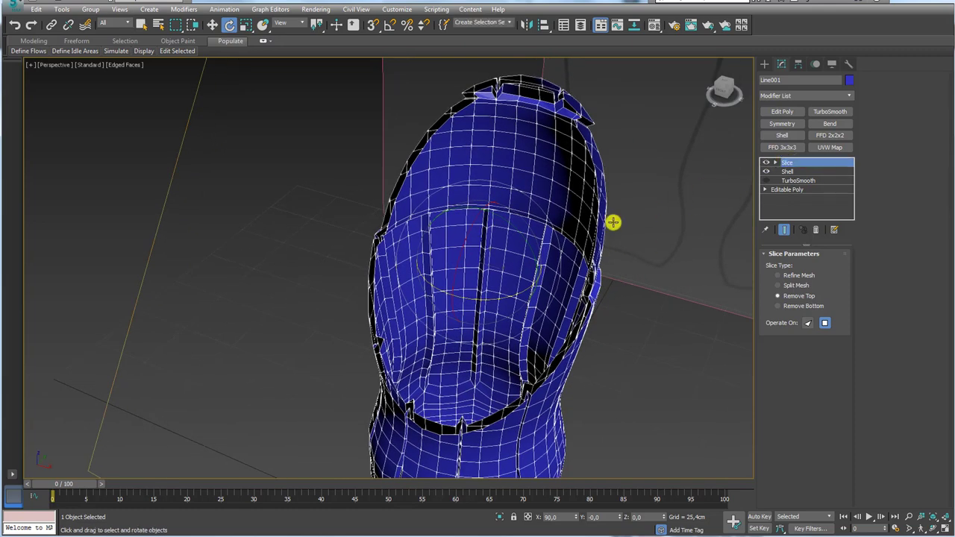
pyautogui.moveTo(613, 222); pyautogui.dragTo(611, 268, button='middle')
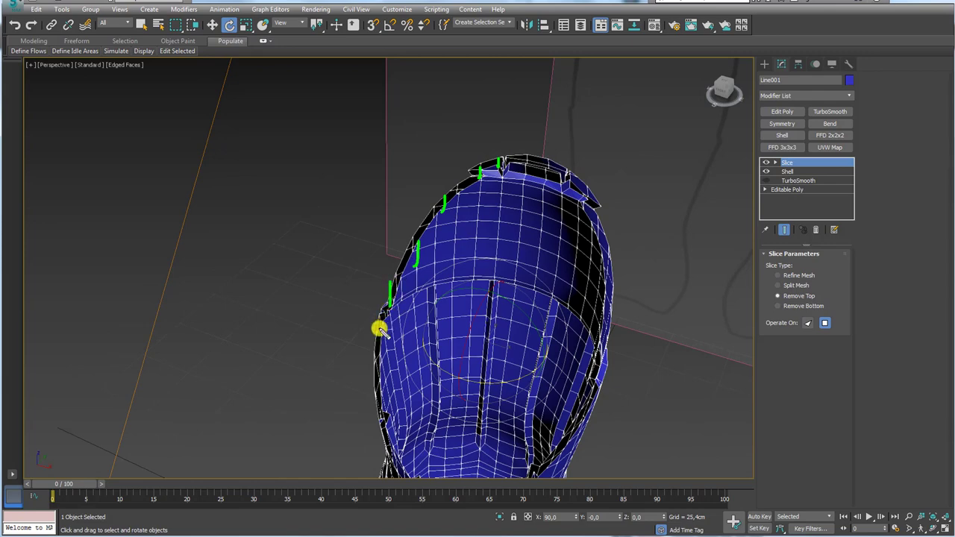
pyautogui.moveTo(379, 329)
pyautogui.keyDown('alt'); pyautogui.mouseDown(button='middle')
pyautogui.moveTo(399, 324)
pyautogui.moveTo(431, 386)
pyautogui.mouseUp(button='middle'); pyautogui.keyUp('alt')
pyautogui.scroll(-3, 399, 324)
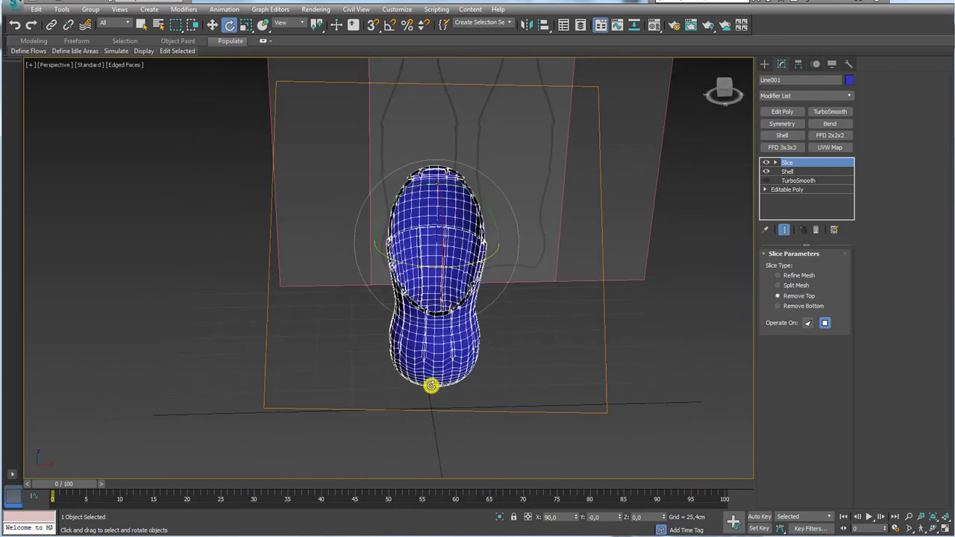
# Open the GFX Total article on fragmenting 3D objects in 3ds Max
pyautogui.click(116, 493)
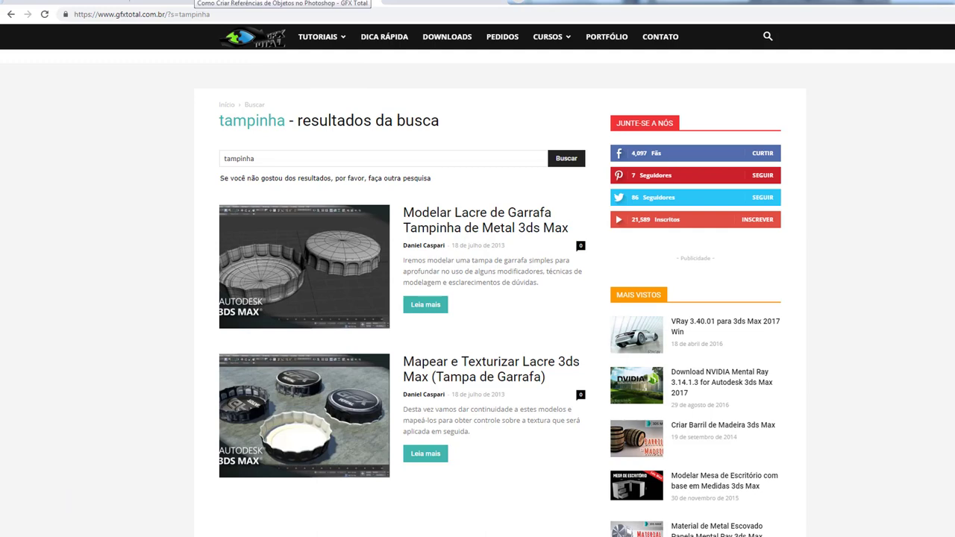
pyautogui.click(469, 8)
pyautogui.scroll(-2, 194, 260)
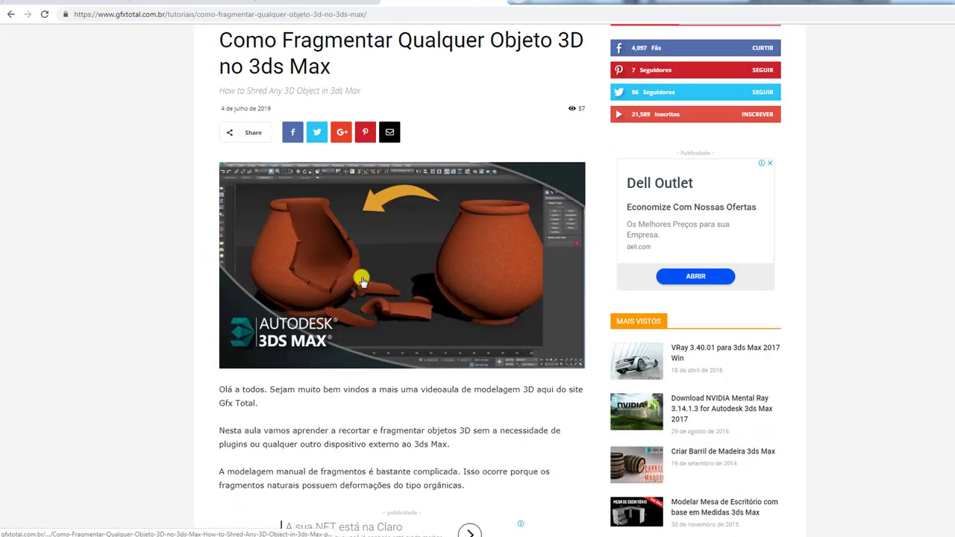
pyautogui.moveTo(418, 368); pyautogui.dragTo(299, 215)
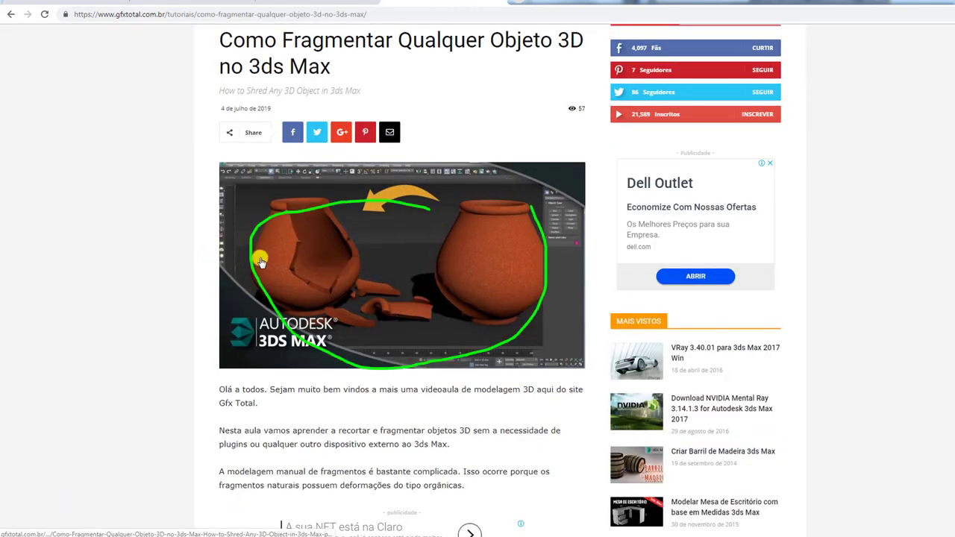
pyautogui.moveTo(234, 283); pyautogui.dragTo(562, 222)
# Back in 3ds Max, delete the Slice modifier so the bottle is whole again
pyautogui.press('Escape')
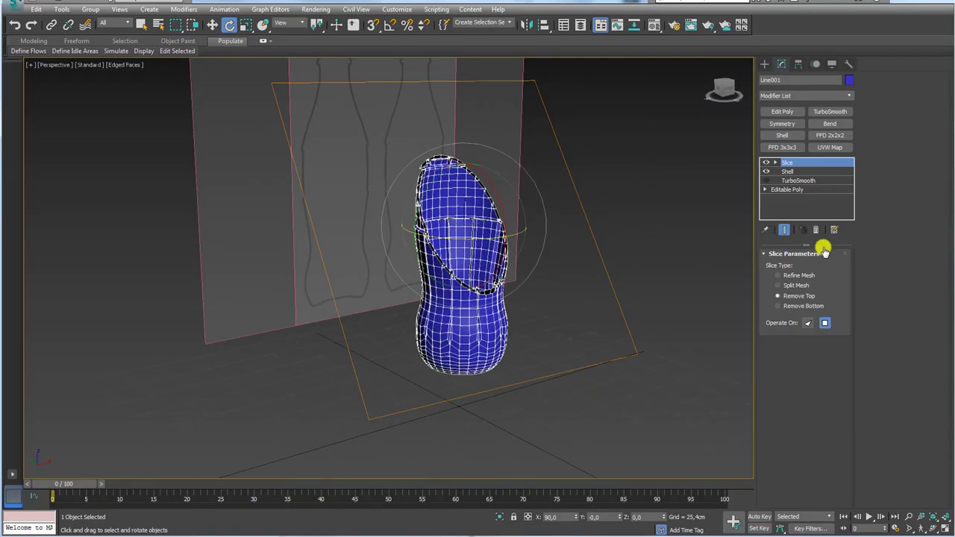
pyautogui.click(815, 230)
pyautogui.keyDown('alt'); pyautogui.moveTo(582, 299); pyautogui.dragTo(748, 207, button='middle'); pyautogui.keyUp('alt')
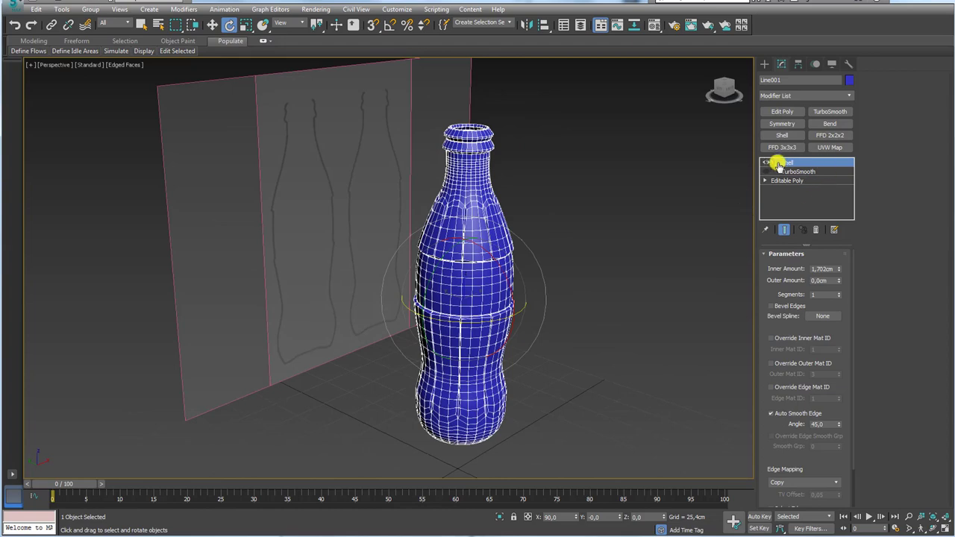
# Move TurboSmooth above Shell and Shift-drag a copy of the bottle to the right
pyautogui.moveTo(781, 179); pyautogui.dragTo(784, 162)
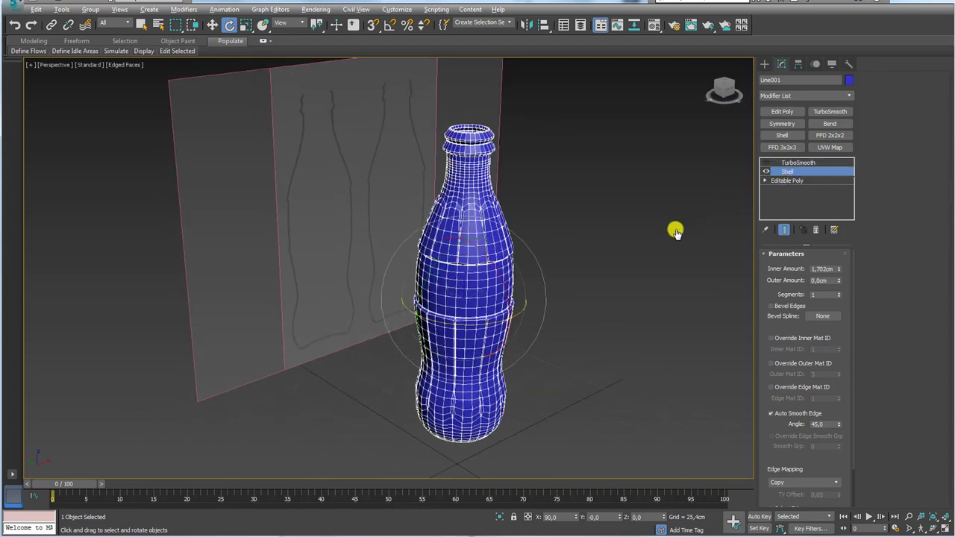
pyautogui.scroll(-5, 634, 247)
pyautogui.press('w')
pyautogui.keyDown('shift'); pyautogui.moveTo(566, 272); pyautogui.dragTo(694, 253); pyautogui.keyUp('shift')
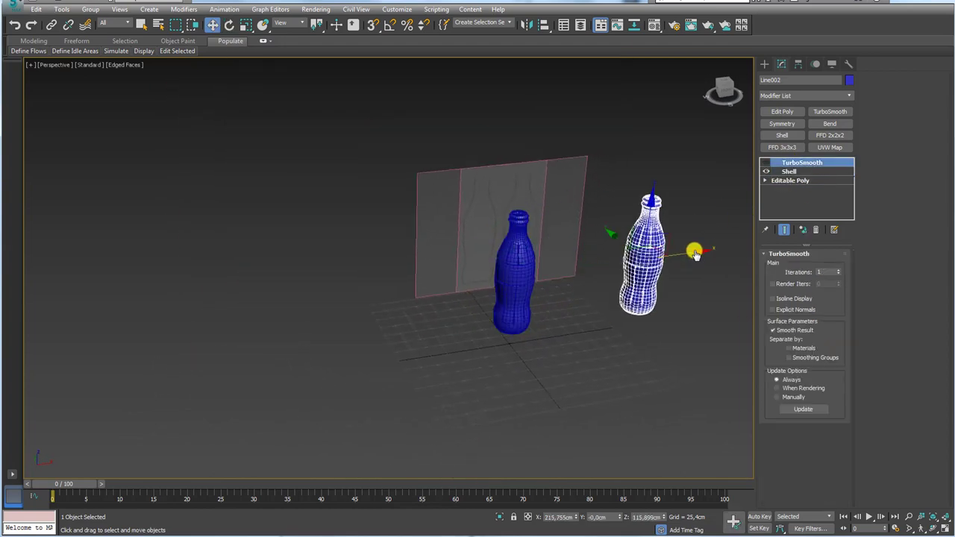
pyautogui.click(498, 312)
pyautogui.scroll(3, 635, 271)
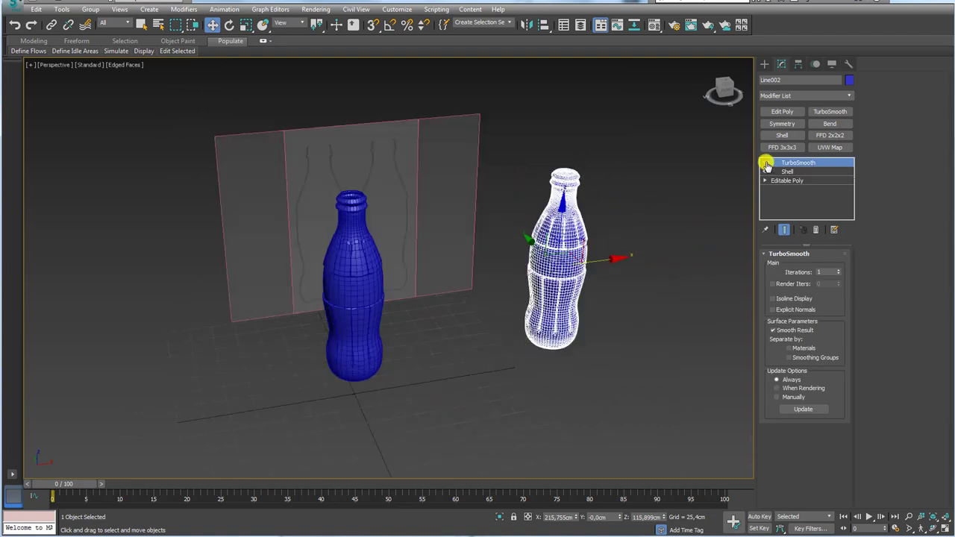
pyautogui.moveTo(646, 246); pyautogui.dragTo(538, 260, button='middle')
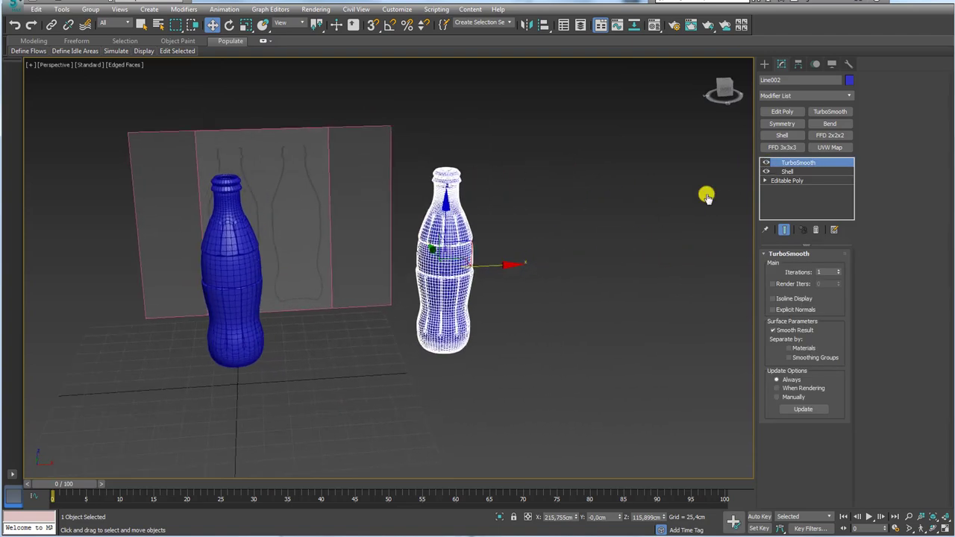
# Add an Edit Poly modifier to the copied bottle
pyautogui.click(782, 112)
pyautogui.moveTo(725, 160)
pyautogui.keyDown('alt'); pyautogui.mouseDown(button='middle')
pyautogui.moveTo(544, 298)
pyautogui.moveTo(747, 157)
pyautogui.mouseUp(button='middle'); pyautogui.keyUp('alt')
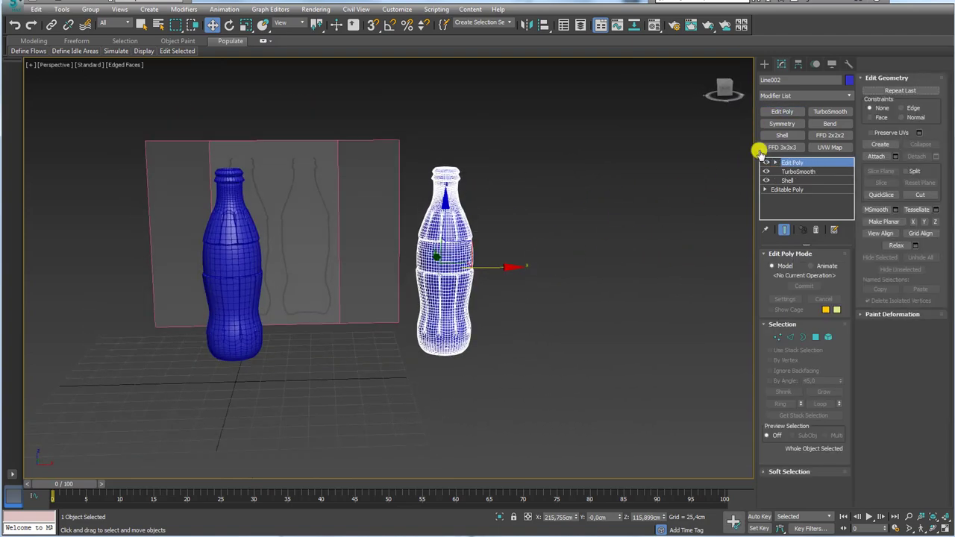
pyautogui.click(765, 67)
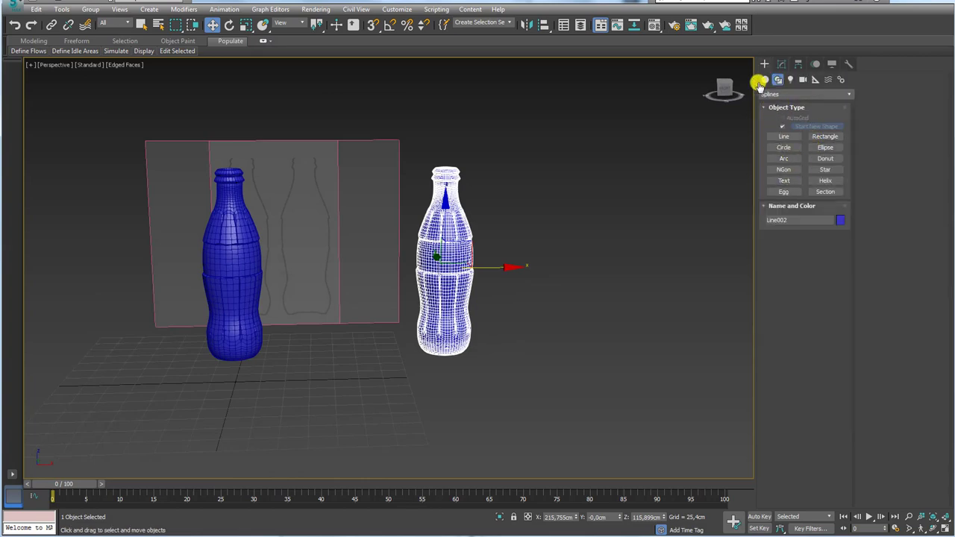
# Draw a Standard Primitives Plane on the grid beside the copied bottle
pyautogui.click(771, 80)
pyautogui.click(824, 172)
pyautogui.keyDown('alt'); pyautogui.moveTo(582, 260); pyautogui.dragTo(528, 299, button='middle'); pyautogui.keyUp('alt')
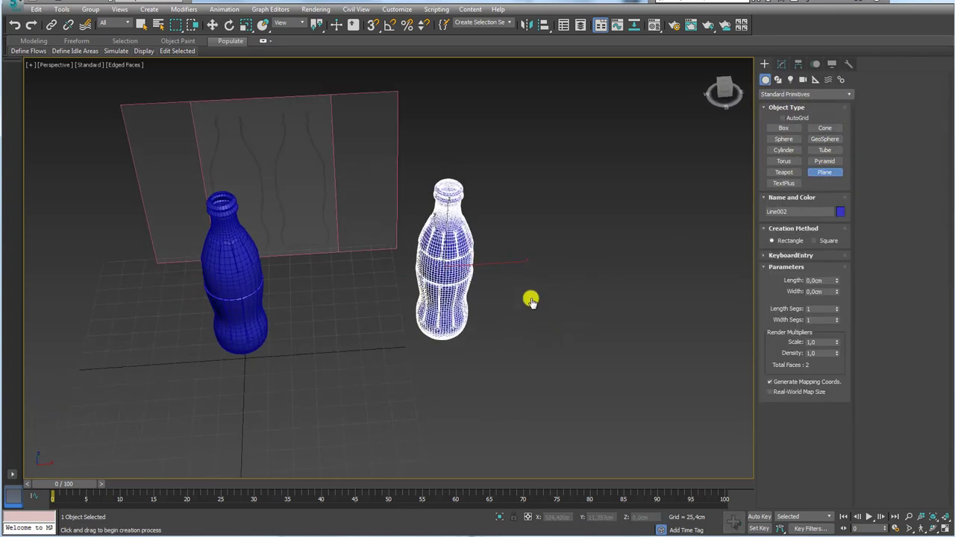
pyautogui.moveTo(529, 299); pyautogui.dragTo(614, 364)
# Align the plane to the copied bottle's centre on X, Y and Z positions
pyautogui.hotkey('alt', 'a')
pyautogui.click(453, 271)
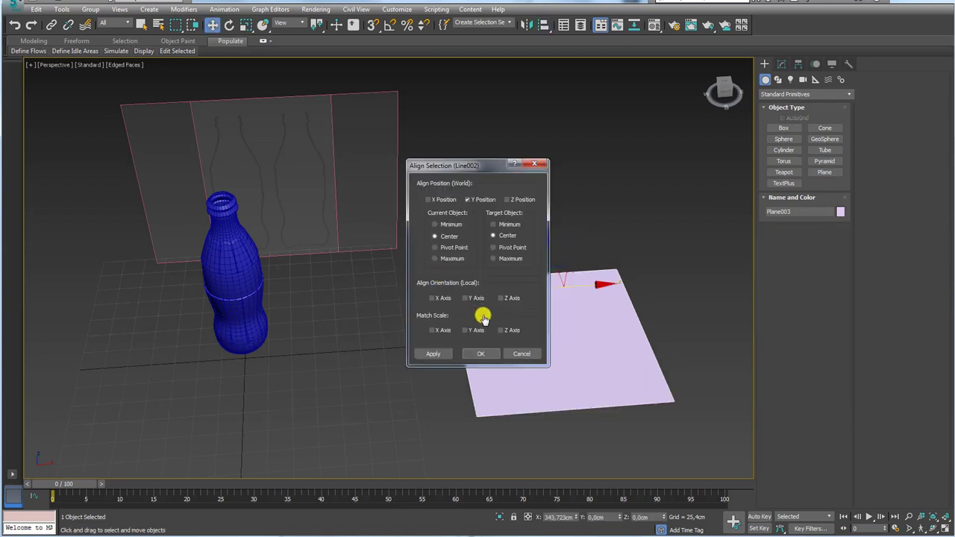
pyautogui.click(441, 200)
pyautogui.click(522, 199)
pyautogui.click(481, 354)
pyautogui.keyDown('alt'); pyautogui.moveTo(482, 335); pyautogui.dragTo(477, 238, button='middle'); pyautogui.keyUp('alt')
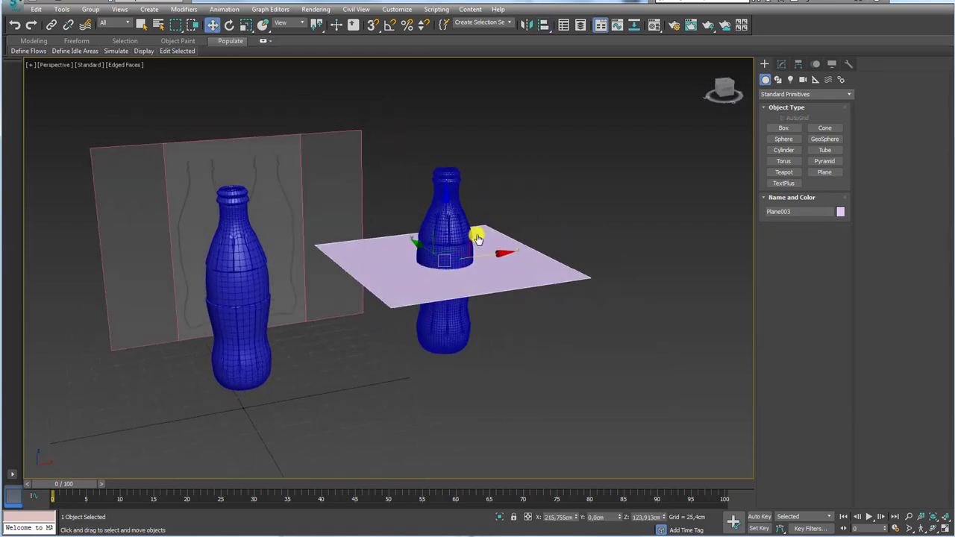
# Rotate the plane into a steep diagonal cutting through the bottle
pyautogui.press('e')
pyautogui.moveTo(467, 238)
pyautogui.mouseDown()
pyautogui.moveTo(473, 273)
pyautogui.moveTo(468, 249)
pyautogui.mouseUp()
pyautogui.scroll(3, 555, 271)
pyautogui.keyDown('alt'); pyautogui.moveTo(555, 271); pyautogui.dragTo(501, 283, button='middle'); pyautogui.keyUp('alt')
pyautogui.moveTo(501, 283)
pyautogui.mouseDown()
pyautogui.moveTo(503, 259)
pyautogui.moveTo(497, 277)
pyautogui.mouseUp()
pyautogui.moveTo(497, 277)
pyautogui.keyDown('alt'); pyautogui.mouseDown(button='middle')
pyautogui.moveTo(518, 285)
pyautogui.moveTo(327, 304)
pyautogui.mouseUp(button='middle'); pyautogui.keyUp('alt')
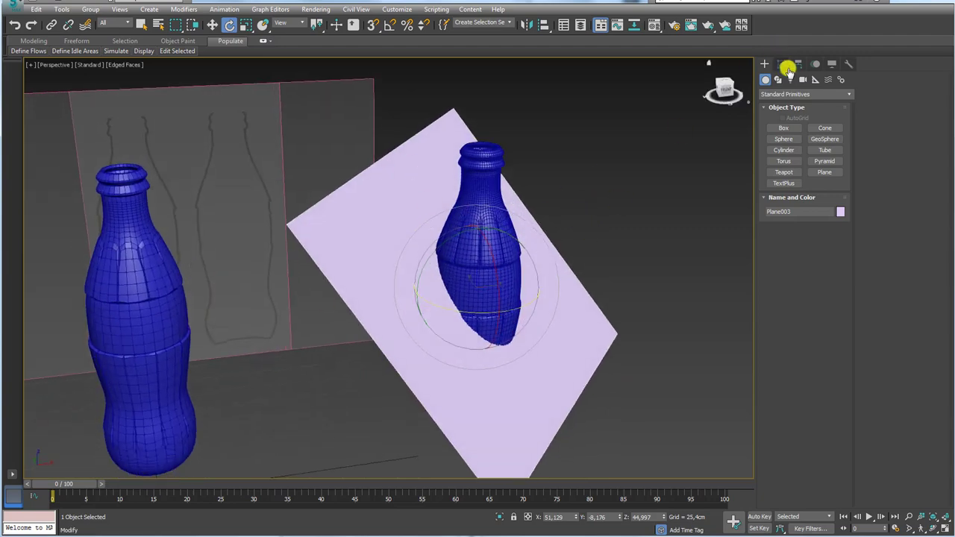
# Add a Noise modifier to the plane with Z strength 19,126cm, Fractal on, Scale 10
pyautogui.click(782, 65)
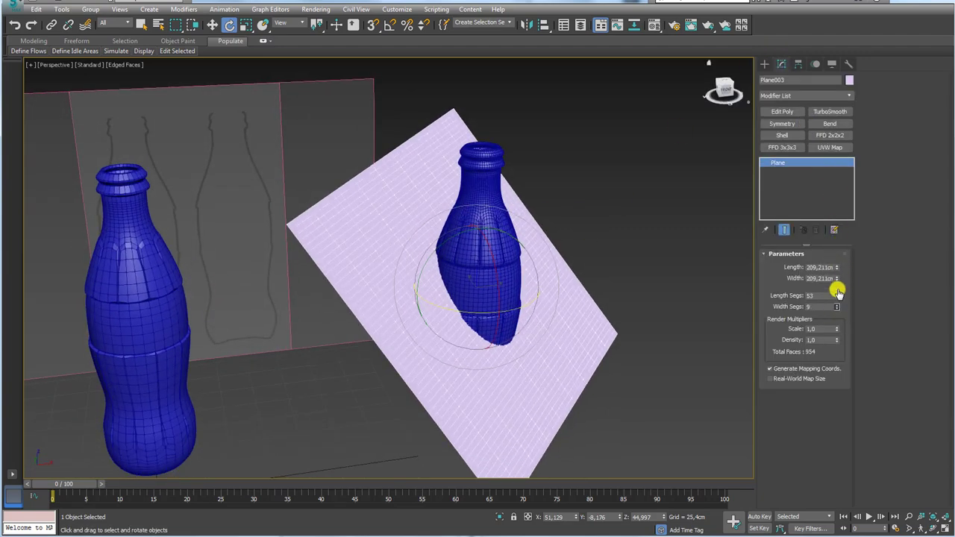
pyautogui.click(849, 96)
pyautogui.moveTo(851, 121); pyautogui.dragTo(853, 278)
pyautogui.click(842, 294)
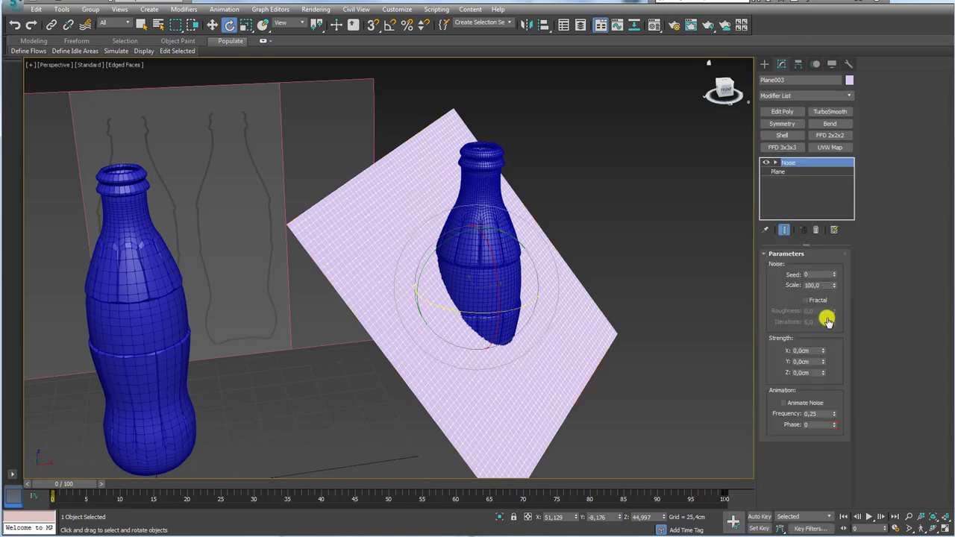
pyautogui.moveTo(824, 373); pyautogui.dragTo(813, 109)
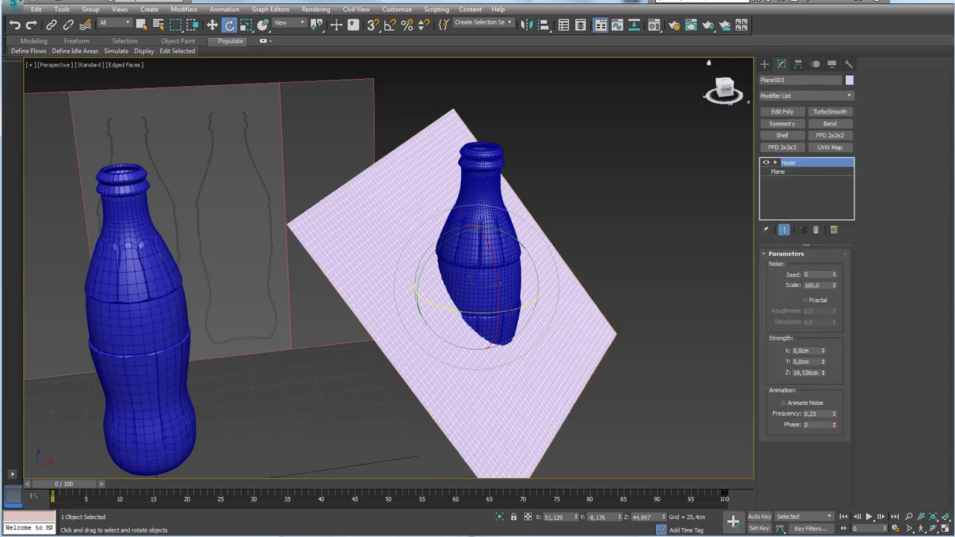
pyautogui.click(812, 299)
pyautogui.moveTo(835, 289)
pyautogui.mouseDown()
pyautogui.moveTo(836, 324)
pyautogui.moveTo(823, 337)
pyautogui.moveTo(836, 337)
pyautogui.mouseUp()
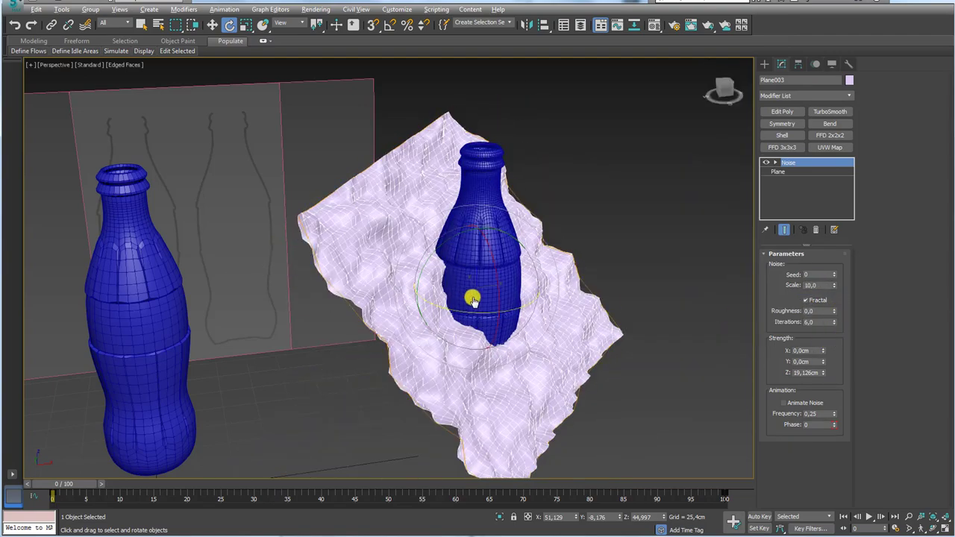
# Select the copied bottle, then reselect the noisy plane while orbiting the view
pyautogui.keyDown('alt'); pyautogui.moveTo(474, 297); pyautogui.dragTo(627, 226, button='middle'); pyautogui.keyUp('alt')
pyautogui.click(623, 226)
pyautogui.click(489, 209)
pyautogui.click(559, 309)
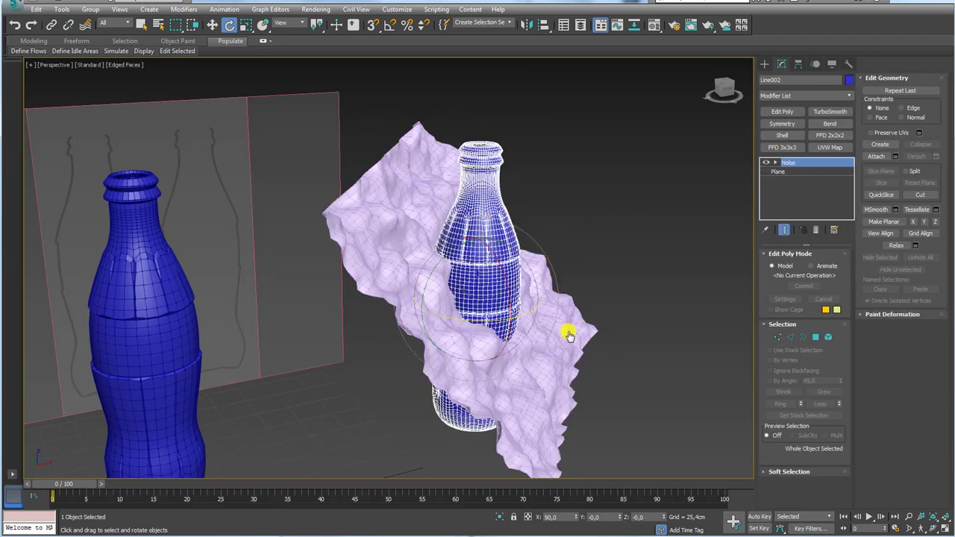
pyautogui.moveTo(662, 282)
pyautogui.keyDown('alt'); pyautogui.mouseDown(button='middle')
pyautogui.moveTo(677, 184)
pyautogui.moveTo(732, 149)
pyautogui.mouseUp(button='middle'); pyautogui.keyUp('alt')
# Add Edit Poly to the noise plane and create a ProCutter compound object from it
pyautogui.click(781, 117)
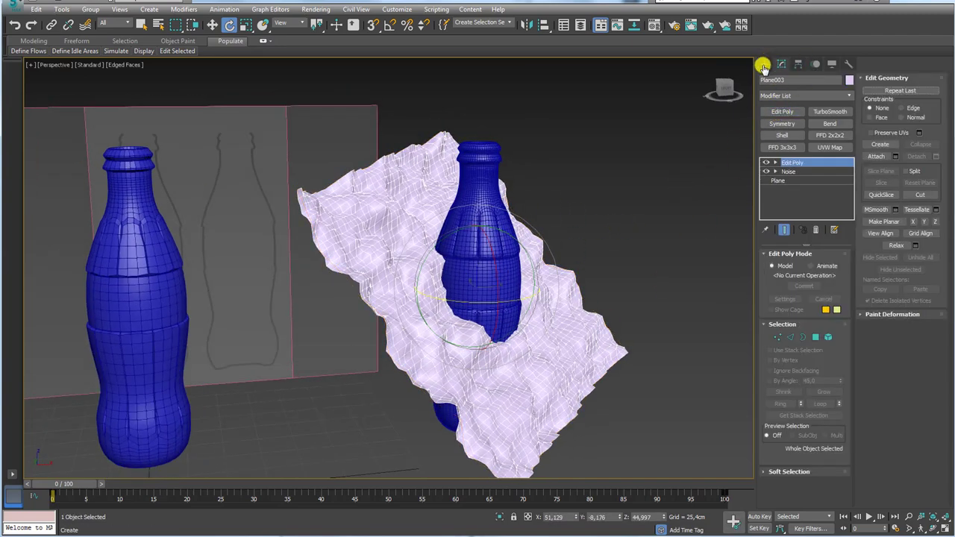
pyautogui.click(764, 64)
pyautogui.click(787, 94)
pyautogui.click(787, 125)
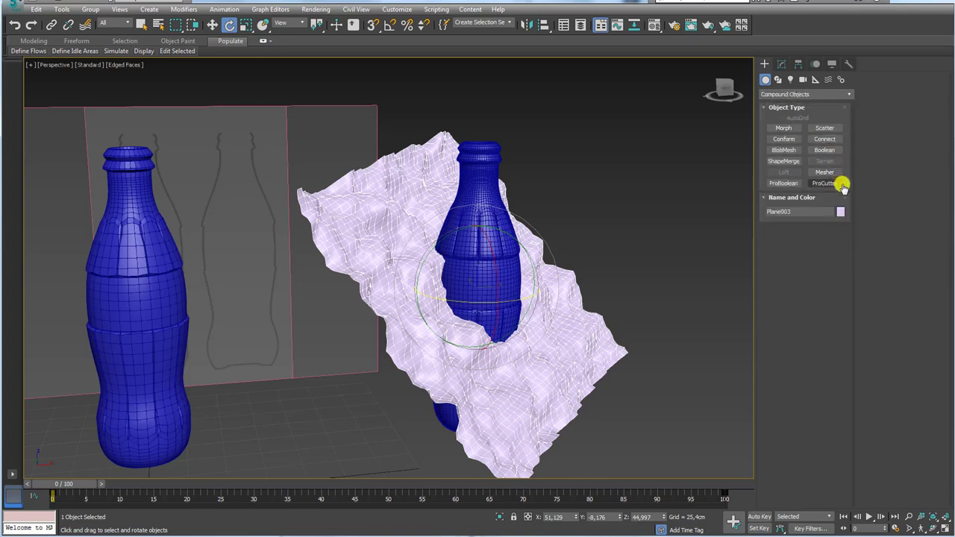
pyautogui.click(827, 183)
pyautogui.keyDown('alt'); pyautogui.moveTo(629, 252); pyautogui.dragTo(608, 201, button='middle'); pyautogui.keyUp('alt')
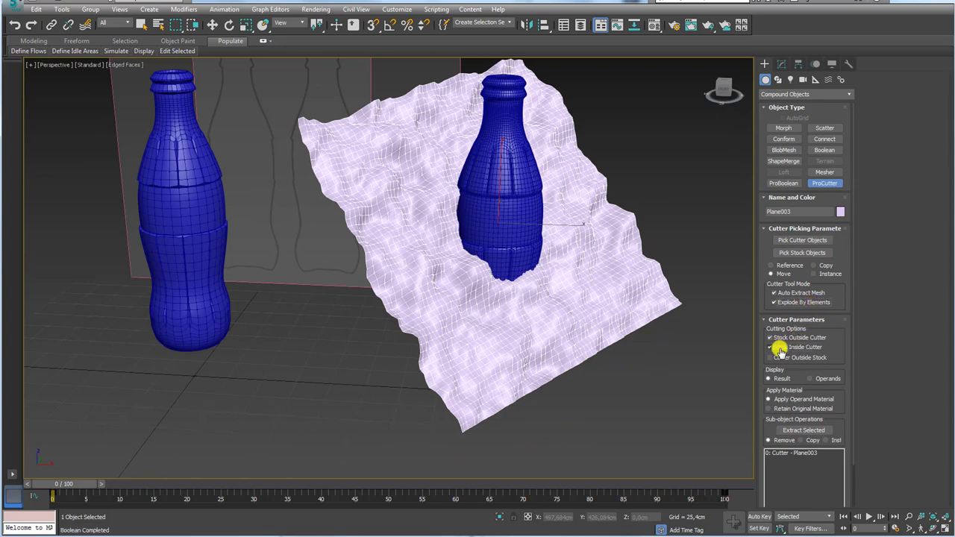
# Pick the right bottle as the stock object to be cut by Plane003
pyautogui.click(803, 253)
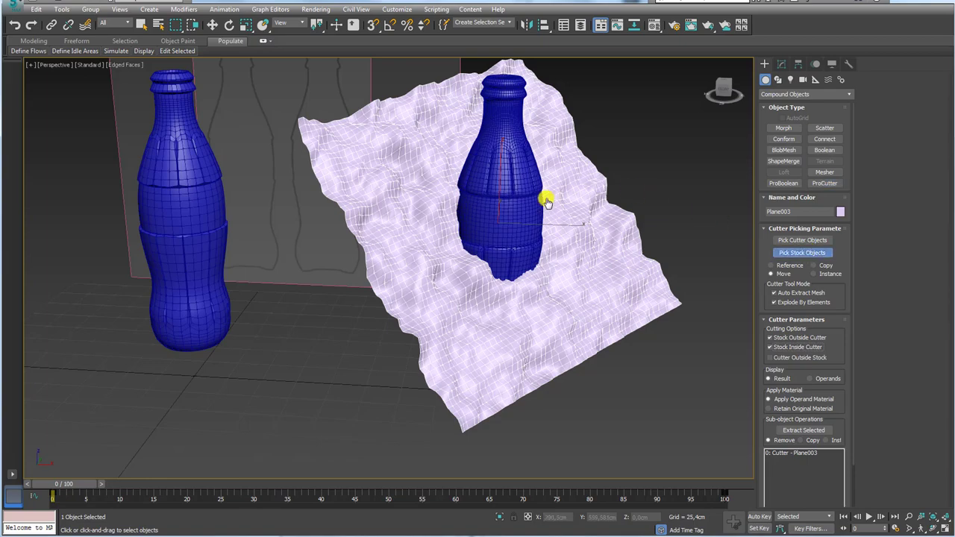
pyautogui.click(591, 203)
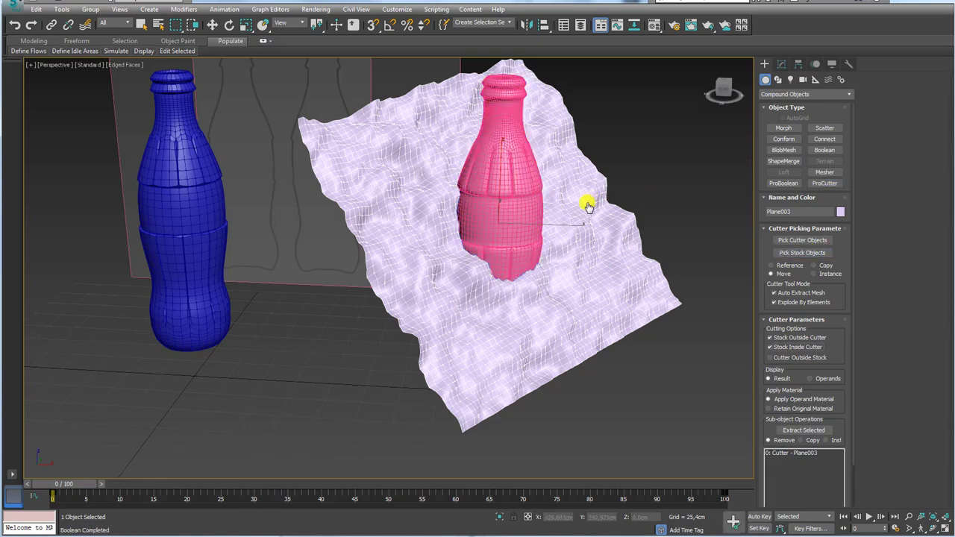
pyautogui.keyDown('alt'); pyautogui.moveTo(587, 220); pyautogui.dragTo(595, 269, button='middle'); pyautogui.keyUp('alt')
# Hide the wavy cutter plane and lift the pink top piece away
pyautogui.press('w')
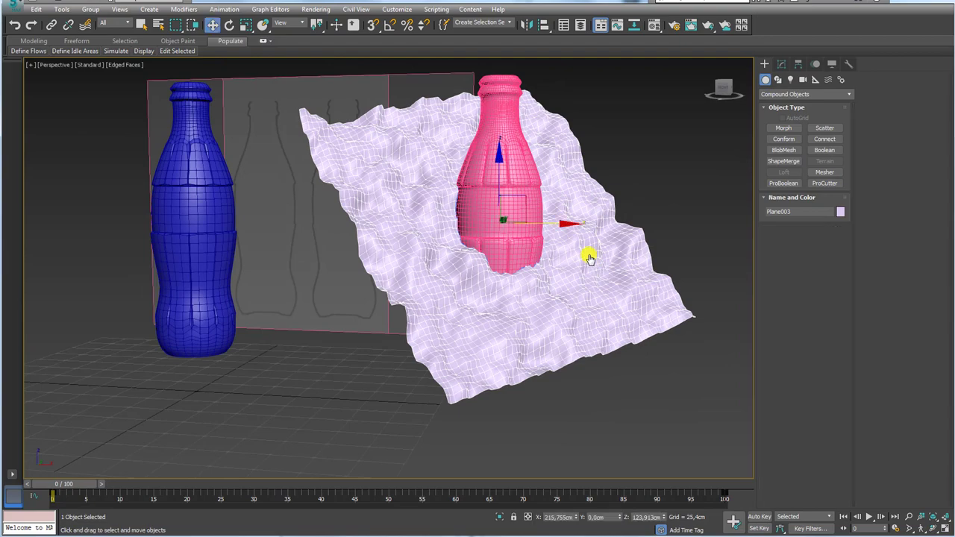
pyautogui.press('Delete')
pyautogui.click(515, 206)
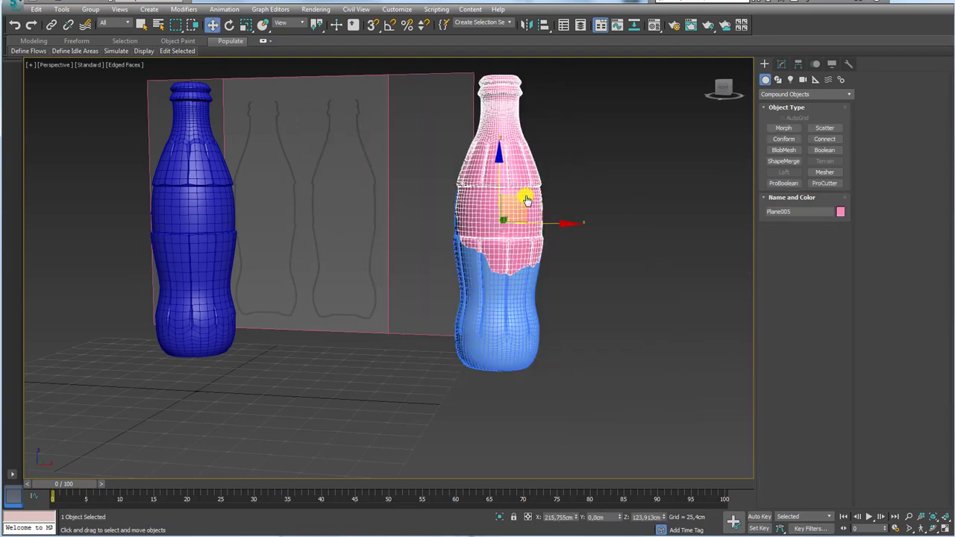
pyautogui.moveTo(527, 200); pyautogui.dragTo(624, 159)
# Tip the pink top piece onto its side and set it beside the blue base
pyautogui.moveTo(625, 159)
pyautogui.keyDown('alt'); pyautogui.mouseDown(button='middle')
pyautogui.moveTo(634, 213)
pyautogui.moveTo(616, 181)
pyautogui.mouseUp(button='middle'); pyautogui.keyUp('alt')
pyautogui.press('e')
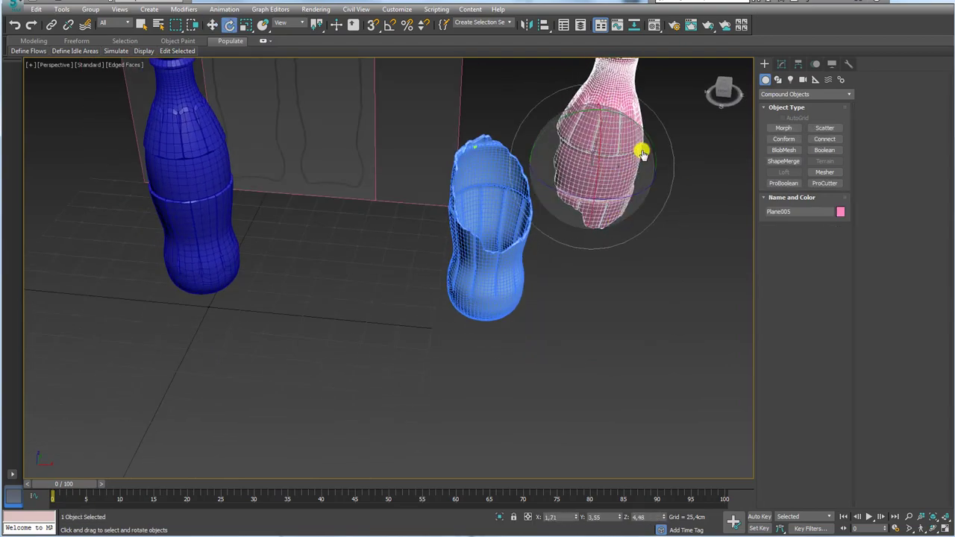
pyautogui.moveTo(644, 153)
pyautogui.mouseDown()
pyautogui.moveTo(724, 206)
pyautogui.moveTo(650, 153)
pyautogui.mouseUp()
pyautogui.press('w')
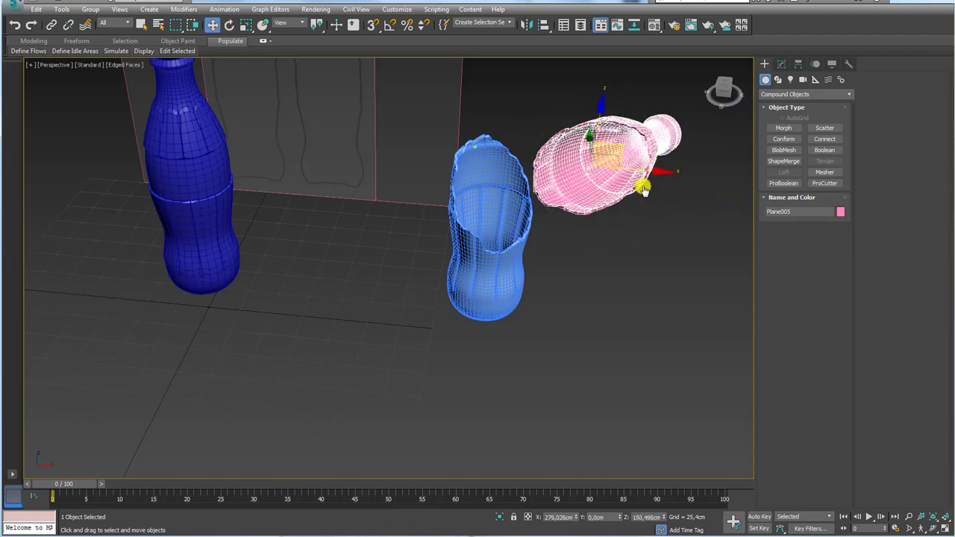
pyautogui.keyDown('alt'); pyautogui.moveTo(643, 189); pyautogui.dragTo(603, 149, button='middle'); pyautogui.keyUp('alt')
pyautogui.moveTo(603, 149); pyautogui.dragTo(609, 256)
pyautogui.moveTo(610, 256)
pyautogui.keyDown('alt'); pyautogui.mouseDown(button='middle')
pyautogui.moveTo(581, 246)
pyautogui.moveTo(561, 256)
pyautogui.mouseUp(button='middle'); pyautogui.keyUp('alt')
pyautogui.scroll(-3, 561, 256)
pyautogui.scroll(1, 539, 276)
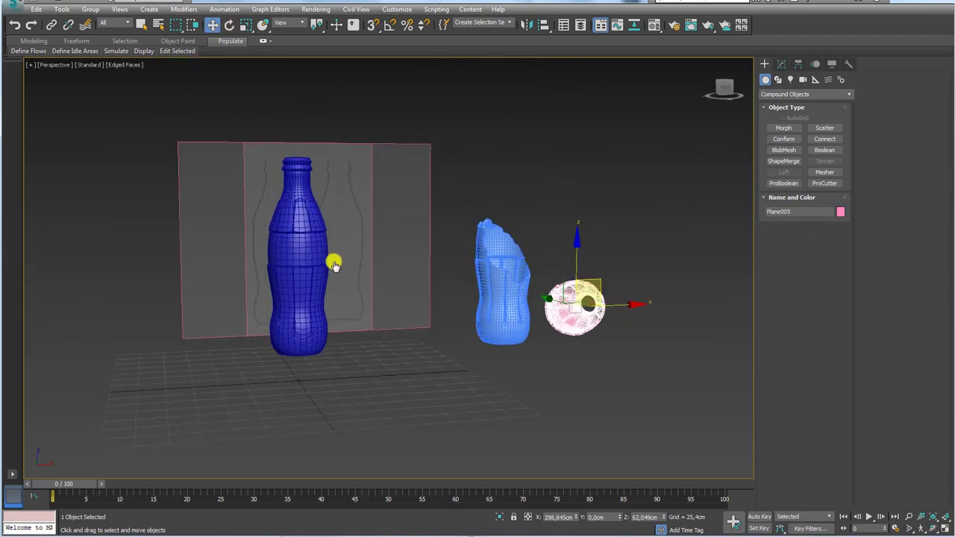
pyautogui.moveTo(430, 314)
pyautogui.keyDown('alt'); pyautogui.mouseDown(button='middle')
pyautogui.moveTo(435, 339)
pyautogui.moveTo(378, 394)
pyautogui.mouseUp(button='middle'); pyautogui.keyUp('alt')
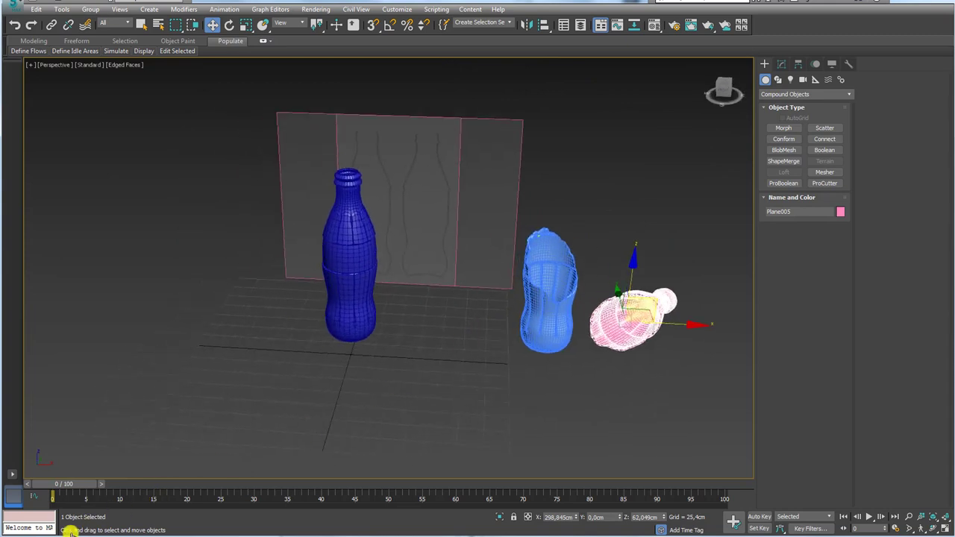
# Select etiqueta-pt.jpg in the reference images folder, then minimize the folder
pyautogui.hotkey('alt', 'Tab')
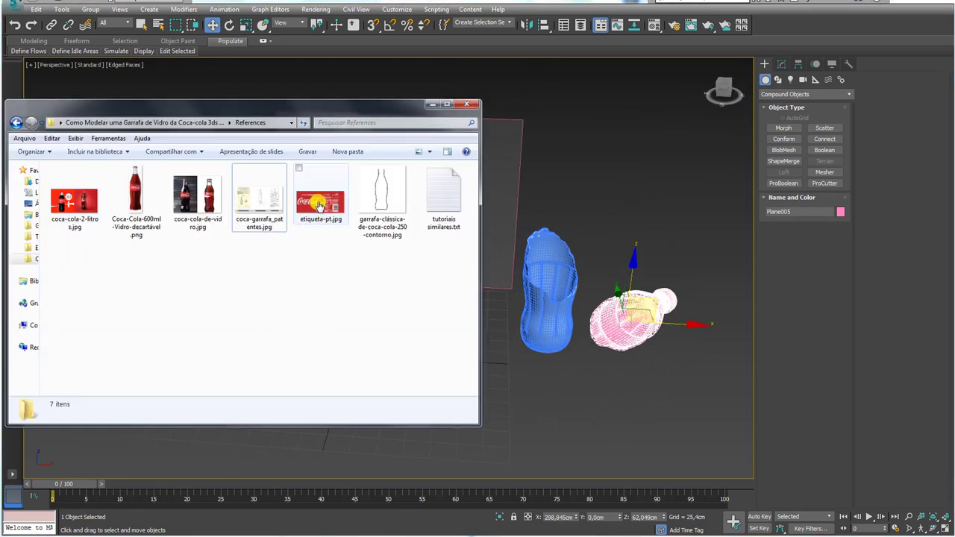
pyautogui.click(319, 205)
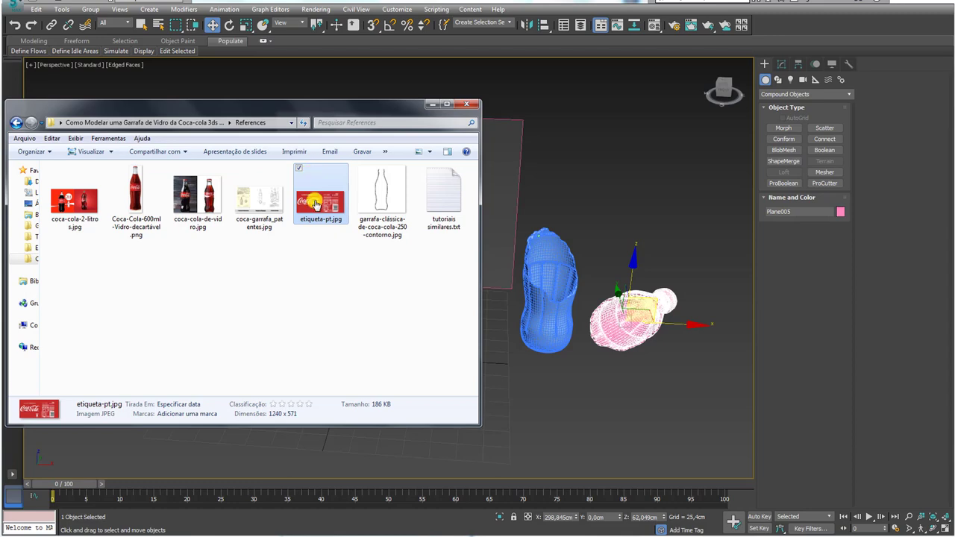
pyautogui.click(431, 105)
pyautogui.moveTo(582, 239)
pyautogui.keyDown('alt'); pyautogui.mouseDown(button='middle')
pyautogui.moveTo(572, 335)
pyautogui.moveTo(591, 383)
pyautogui.moveTo(657, 407)
pyautogui.mouseUp(button='middle'); pyautogui.keyUp('alt')
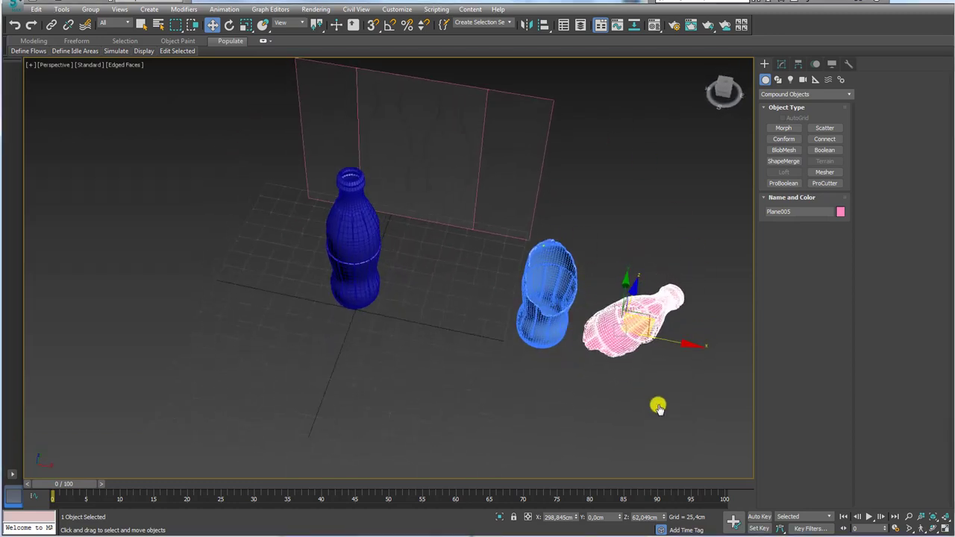
# Add the light-blue base to the selection and look down into it
pyautogui.keyDown('ctrl'); pyautogui.click(552, 291); pyautogui.keyUp('ctrl')
pyautogui.moveTo(553, 291)
pyautogui.keyDown('alt'); pyautogui.mouseDown(button='middle')
pyautogui.moveTo(572, 320)
pyautogui.moveTo(508, 311)
pyautogui.mouseUp(button='middle'); pyautogui.keyUp('alt')
pyautogui.scroll(5, 470, 271)
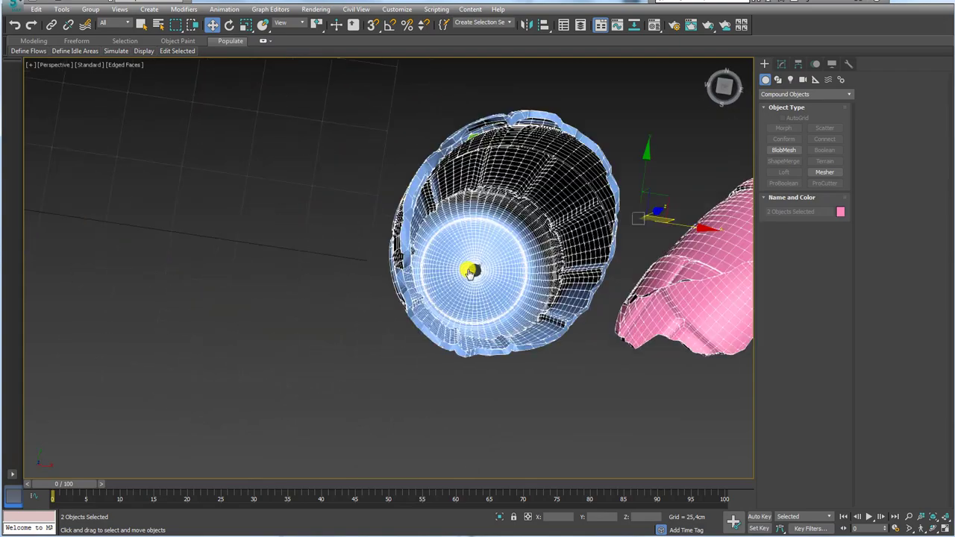
pyautogui.scroll(5, 471, 271)
pyautogui.scroll(4, 498, 277)
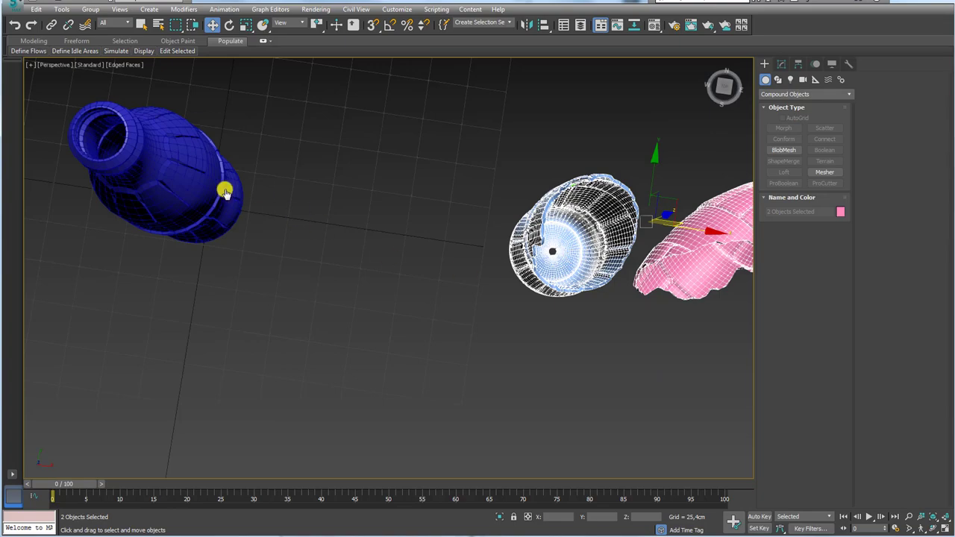
# Select and frame the dark-blue bottle, dropping to its Editable Poly vertex level
pyautogui.click(195, 198)
pyautogui.press('z')
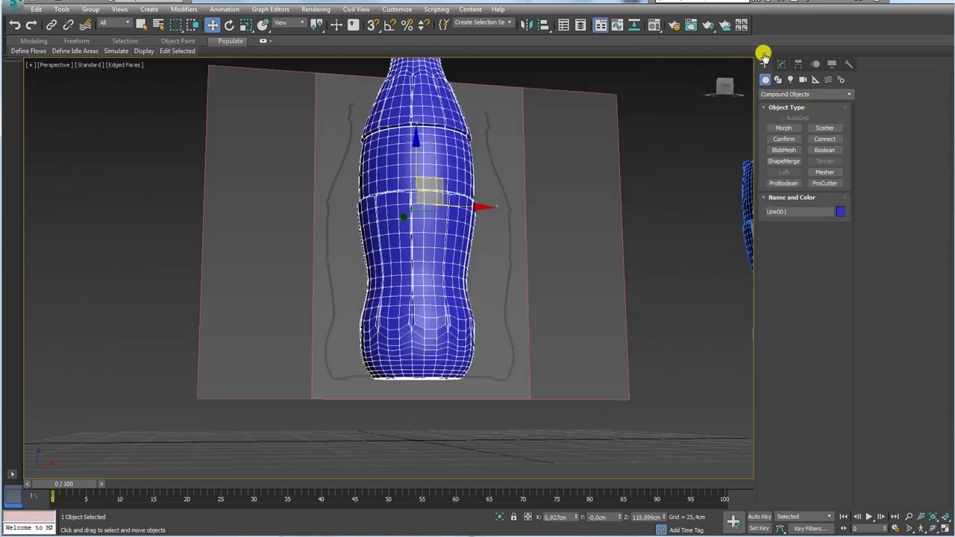
pyautogui.click(782, 64)
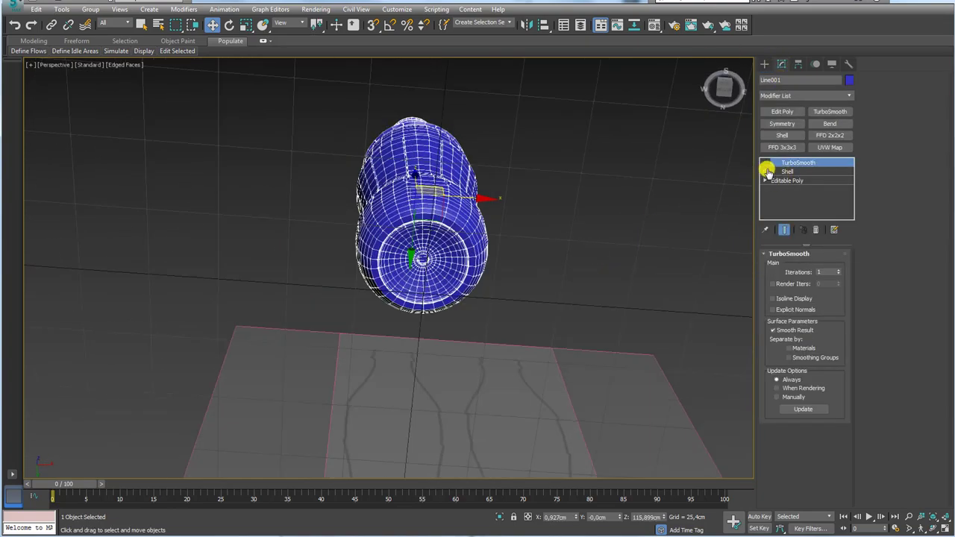
pyautogui.click(778, 182)
pyautogui.click(778, 267)
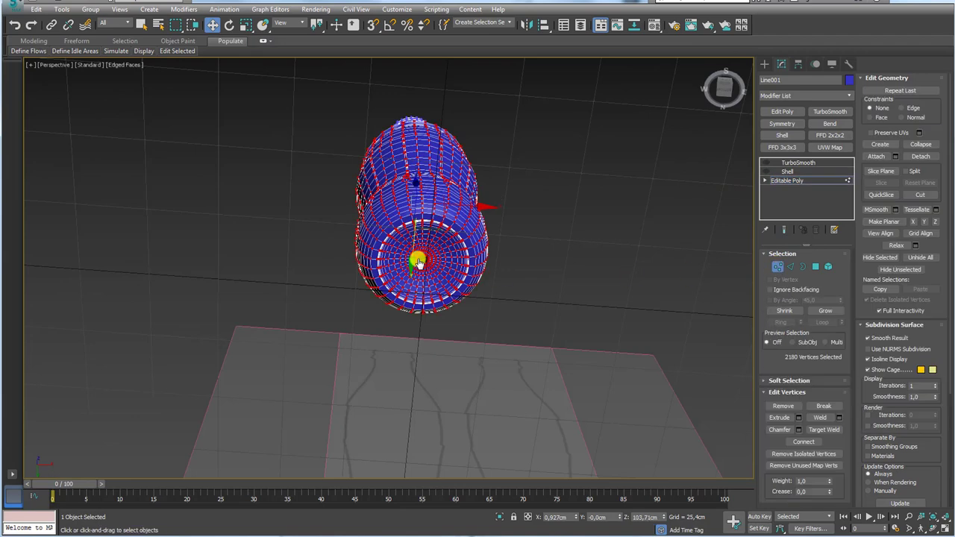
# Select the open border of the base hole, then return to the Shell level for a side view
pyautogui.scroll(5, 415, 257)
pyautogui.click(803, 266)
pyautogui.click(453, 257)
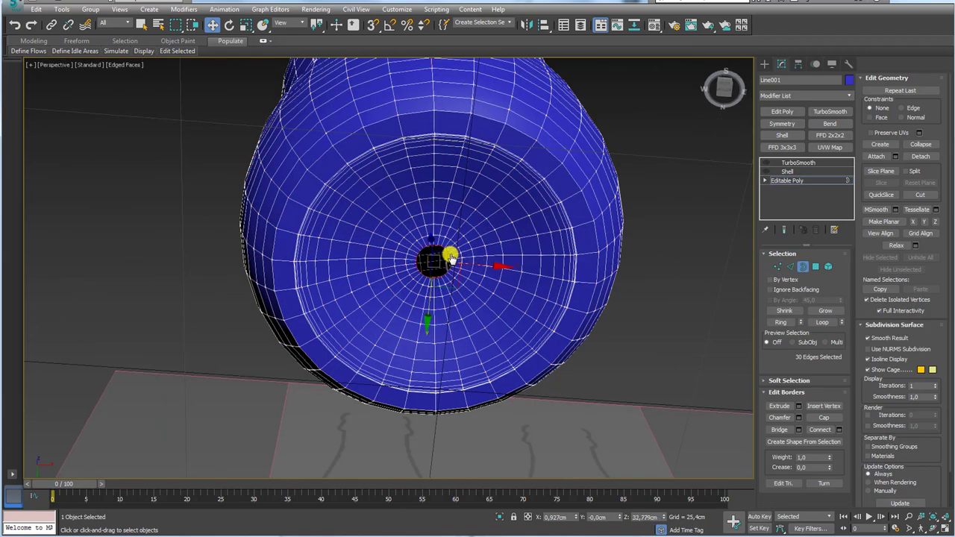
pyautogui.click(792, 172)
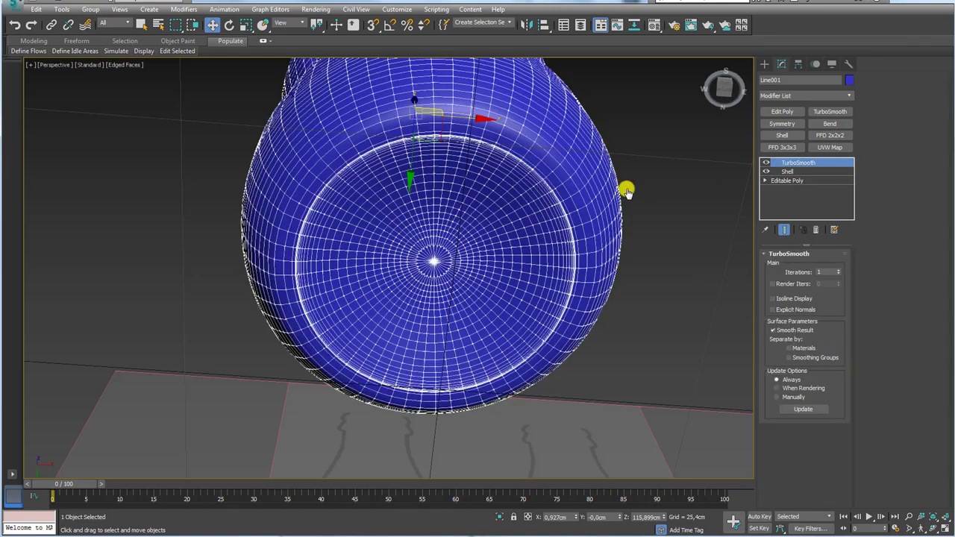
pyautogui.keyDown('alt'); pyautogui.moveTo(625, 187); pyautogui.dragTo(460, 273, button='middle'); pyautogui.keyUp('alt')
pyautogui.moveTo(510, 211)
pyautogui.keyDown('alt'); pyautogui.mouseDown(button='middle')
pyautogui.moveTo(491, 356)
pyautogui.moveTo(505, 297)
pyautogui.mouseUp(button='middle'); pyautogui.keyUp('alt')
# Box-select the two broken pieces and move them closer to the dark-blue bottle
pyautogui.scroll(-2, 485, 127)
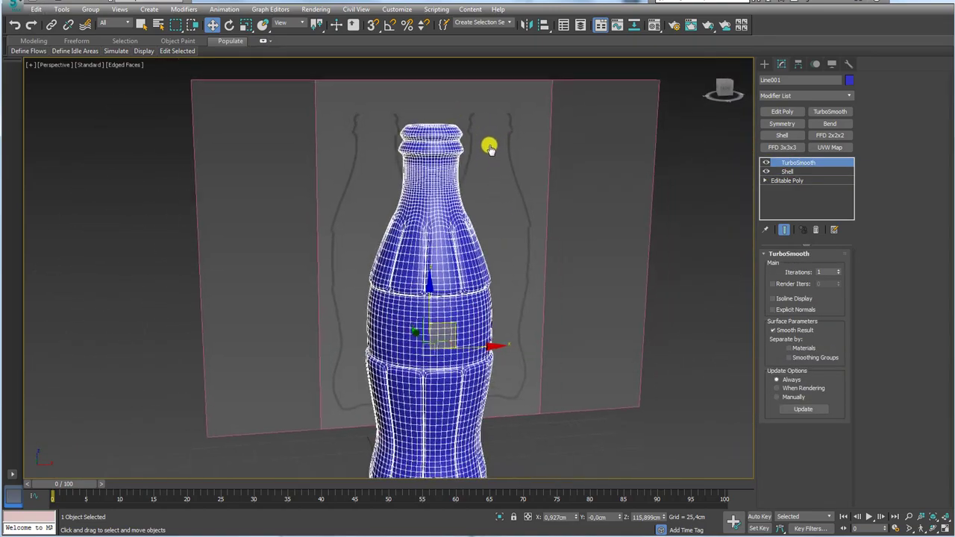
pyautogui.scroll(-4, 491, 139)
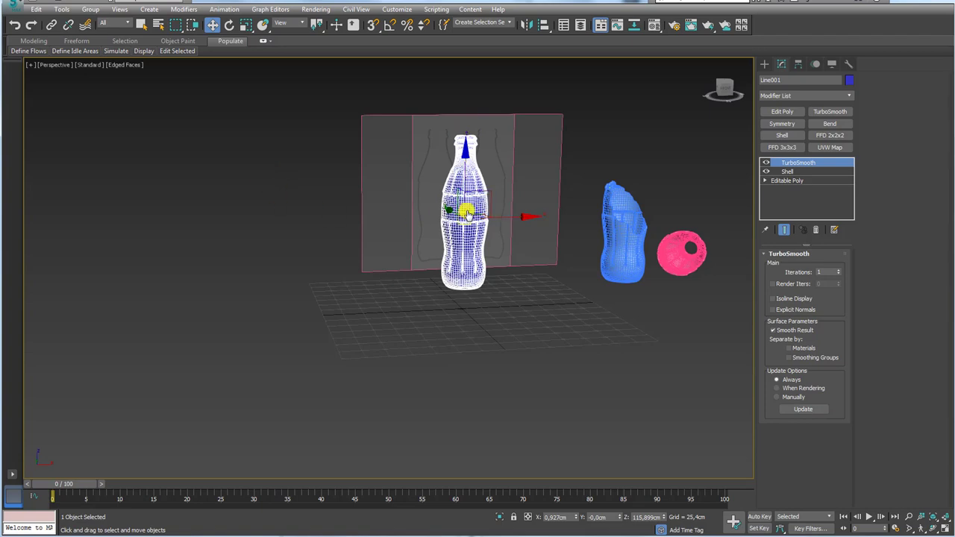
pyautogui.keyDown('alt'); pyautogui.moveTo(454, 209); pyautogui.dragTo(448, 207, button='middle'); pyautogui.keyUp('alt')
pyautogui.scroll(2, 461, 219)
pyautogui.scroll(3, 437, 269)
pyautogui.scroll(-3, 437, 269)
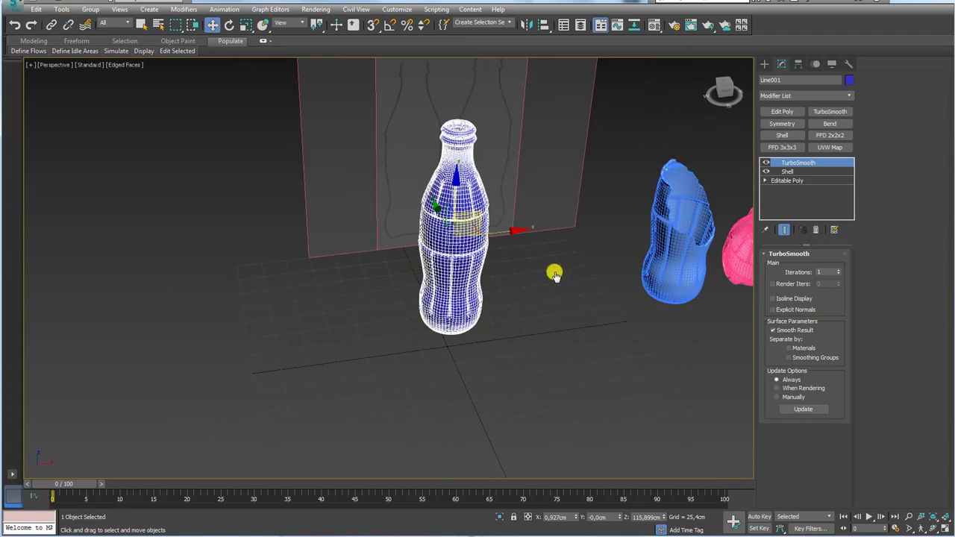
pyautogui.moveTo(555, 273); pyautogui.dragTo(443, 301, button='middle')
pyautogui.scroll(-2, 442, 301)
pyautogui.moveTo(440, 220); pyautogui.dragTo(568, 321)
pyautogui.moveTo(523, 313)
pyautogui.keyDown('alt'); pyautogui.mouseDown(button='middle')
pyautogui.moveTo(533, 335)
pyautogui.moveTo(623, 392)
pyautogui.mouseUp(button='middle'); pyautogui.keyUp('alt')
pyautogui.moveTo(545, 284); pyautogui.dragTo(438, 300)
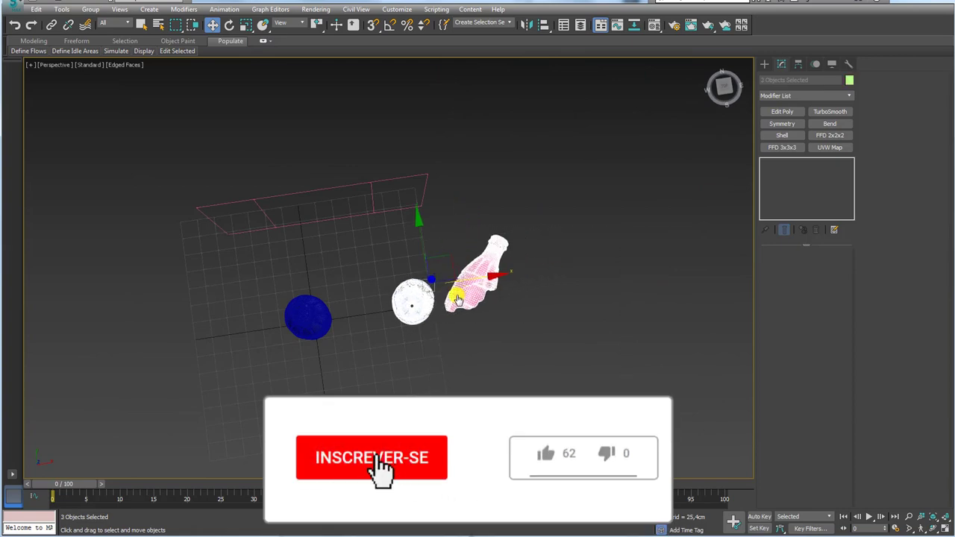
pyautogui.moveTo(438, 301)
pyautogui.keyDown('alt'); pyautogui.mouseDown(button='middle')
pyautogui.moveTo(424, 316)
pyautogui.moveTo(437, 241)
pyautogui.moveTo(570, 237)
pyautogui.moveTo(421, 247)
pyautogui.mouseUp(button='middle'); pyautogui.keyUp('alt')
# Select the dark-blue bottle and orbit to review it beside the broken pieces
pyautogui.scroll(2, 438, 222)
pyautogui.click(439, 222)
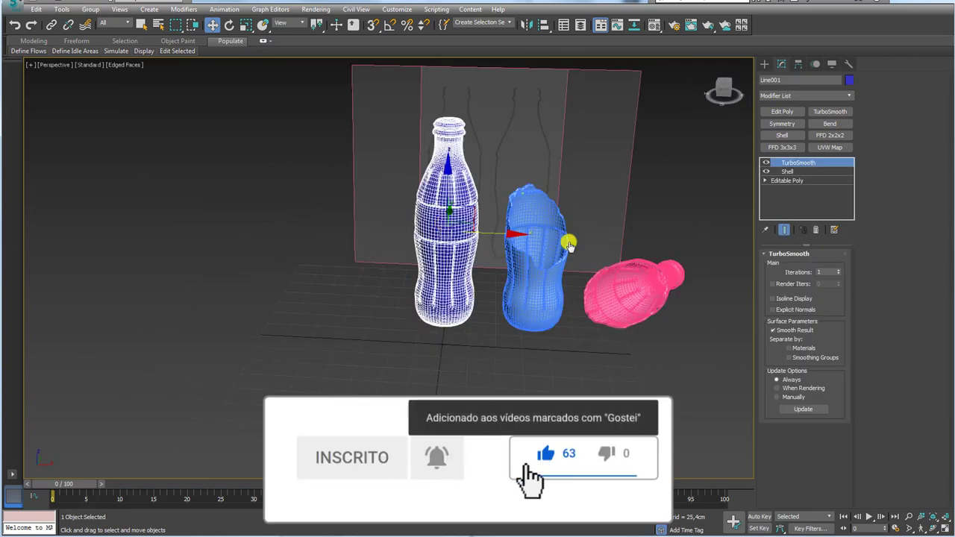
pyautogui.moveTo(569, 241)
pyautogui.keyDown('alt'); pyautogui.mouseDown(button='middle')
pyautogui.moveTo(575, 280)
pyautogui.moveTo(565, 270)
pyautogui.moveTo(495, 309)
pyautogui.moveTo(487, 341)
pyautogui.moveTo(537, 351)
pyautogui.moveTo(515, 318)
pyautogui.moveTo(518, 330)
pyautogui.moveTo(544, 342)
pyautogui.moveTo(578, 324)
pyautogui.moveTo(531, 391)
pyautogui.moveTo(506, 371)
pyautogui.moveTo(512, 346)
pyautogui.moveTo(520, 356)
pyautogui.mouseUp(button='middle'); pyautogui.keyUp('alt')
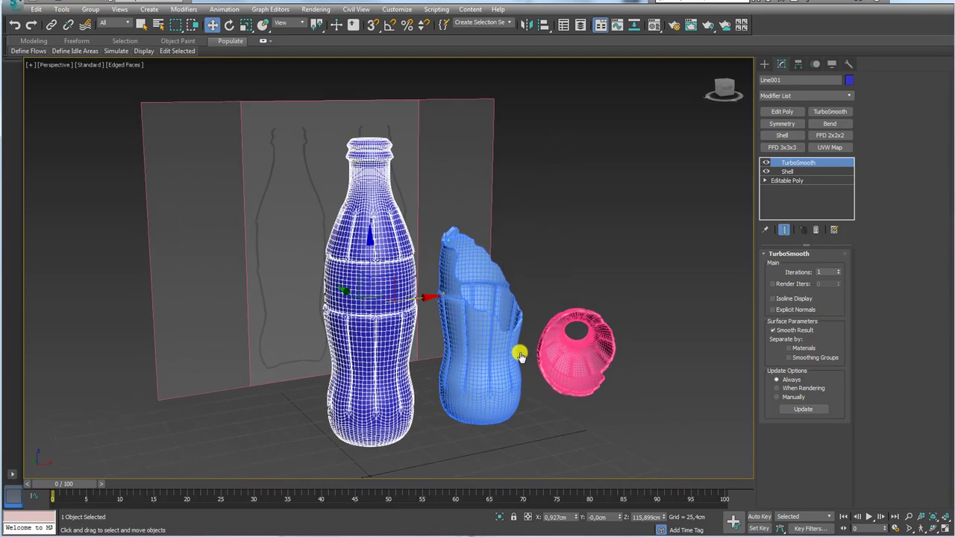
pyautogui.keyDown('alt'); pyautogui.moveTo(518, 400); pyautogui.dragTo(514, 400, button='middle'); pyautogui.keyUp('alt')
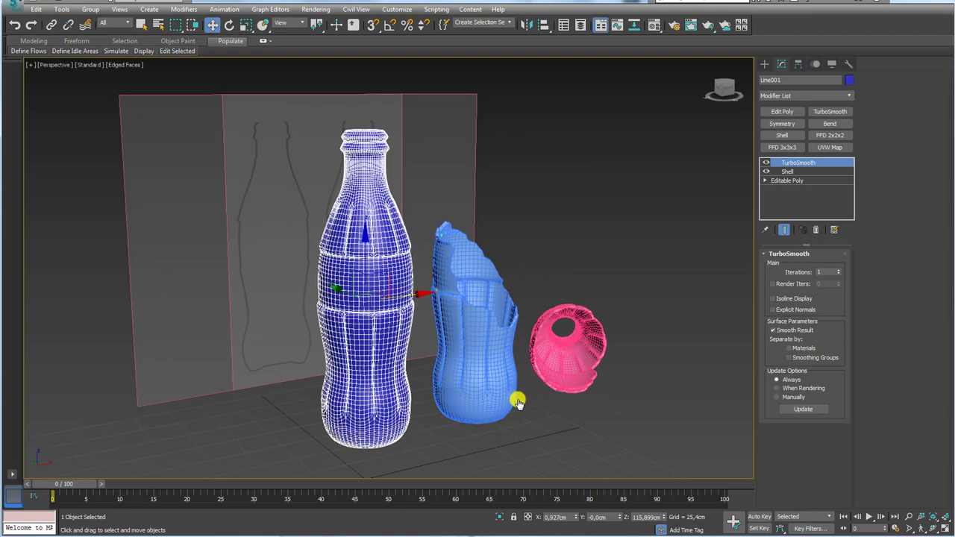